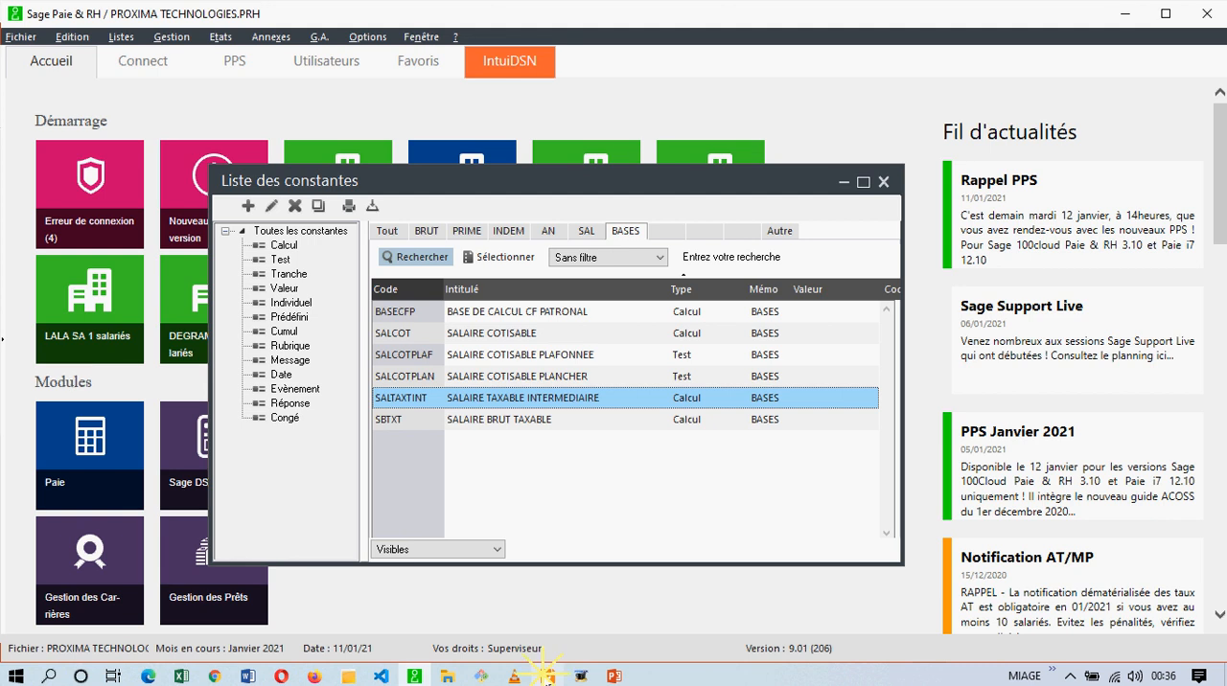
# Switch to the tax code PDF in Foxit Reader and examine the Article 33 rates for benefits in kind.
pyautogui.click(547, 676)
pyautogui.click(764, 539)
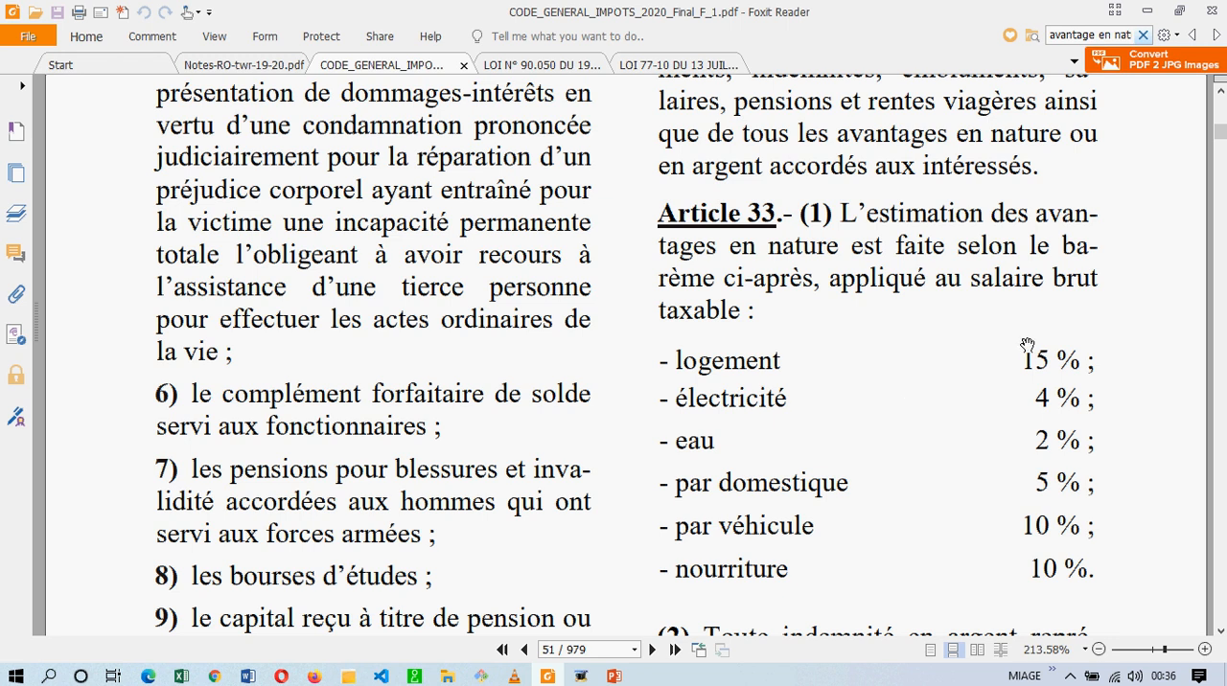
pyautogui.moveTo(1029, 346)
pyautogui.mouseDown()
pyautogui.moveTo(1026, 370)
pyautogui.moveTo(1024, 356)
pyautogui.mouseUp()
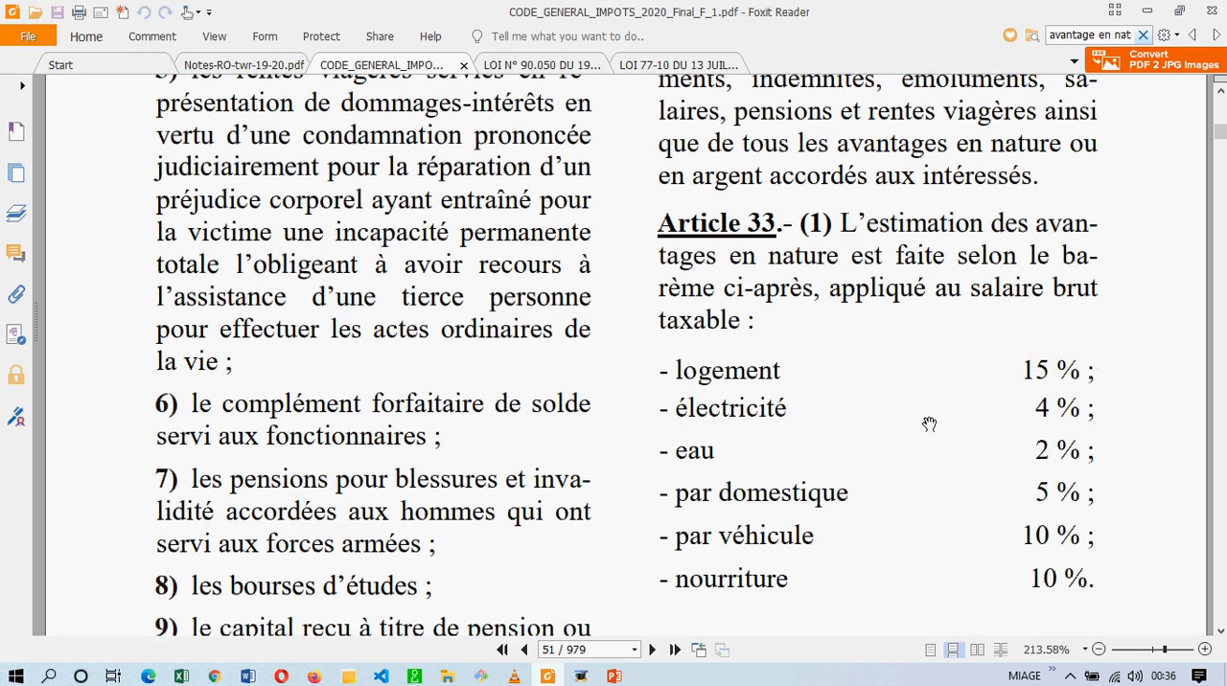
pyautogui.moveTo(1026, 410); pyautogui.dragTo(1026, 403)
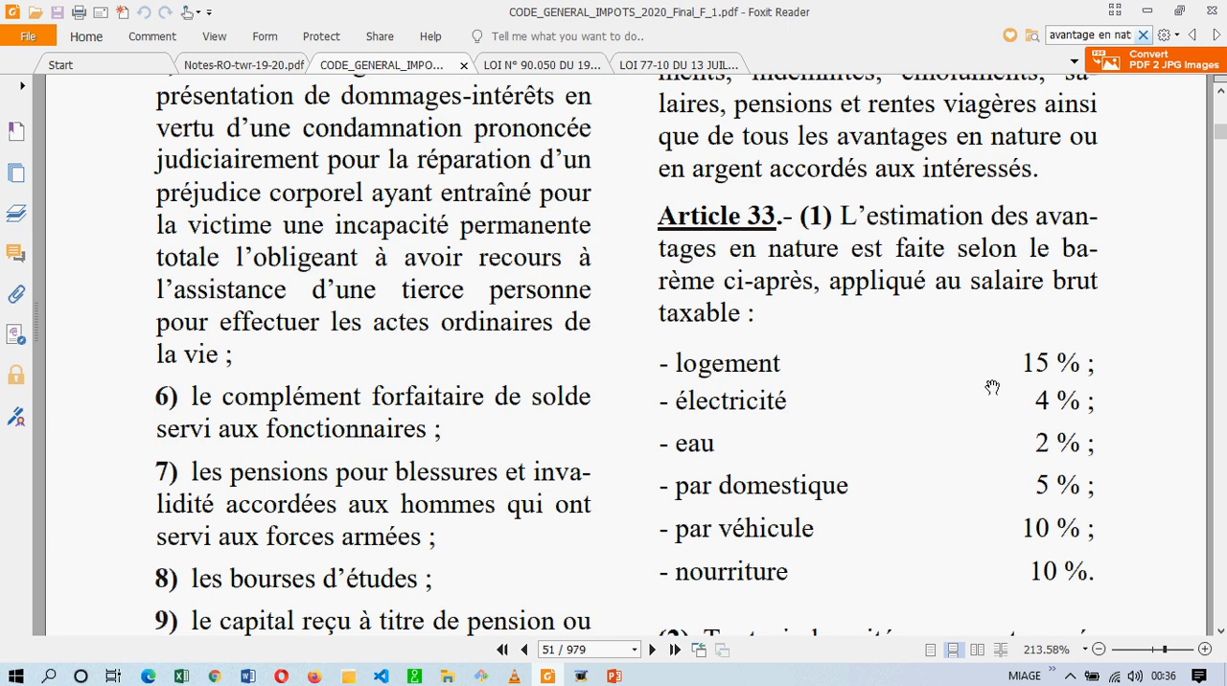
# Switch back to Sage Paie & RH and start a new Calcul constant with the code EVALOGEMEN.
pyautogui.click(420, 675)
pyautogui.click(472, 422)
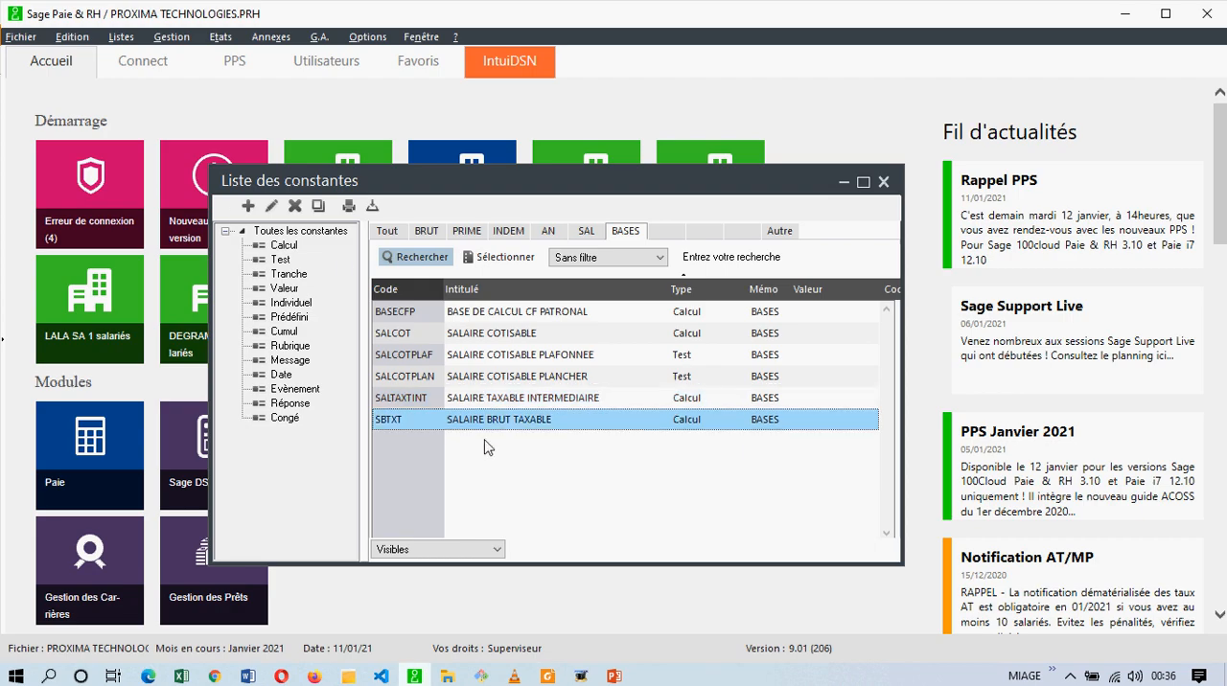
pyautogui.click(248, 205)
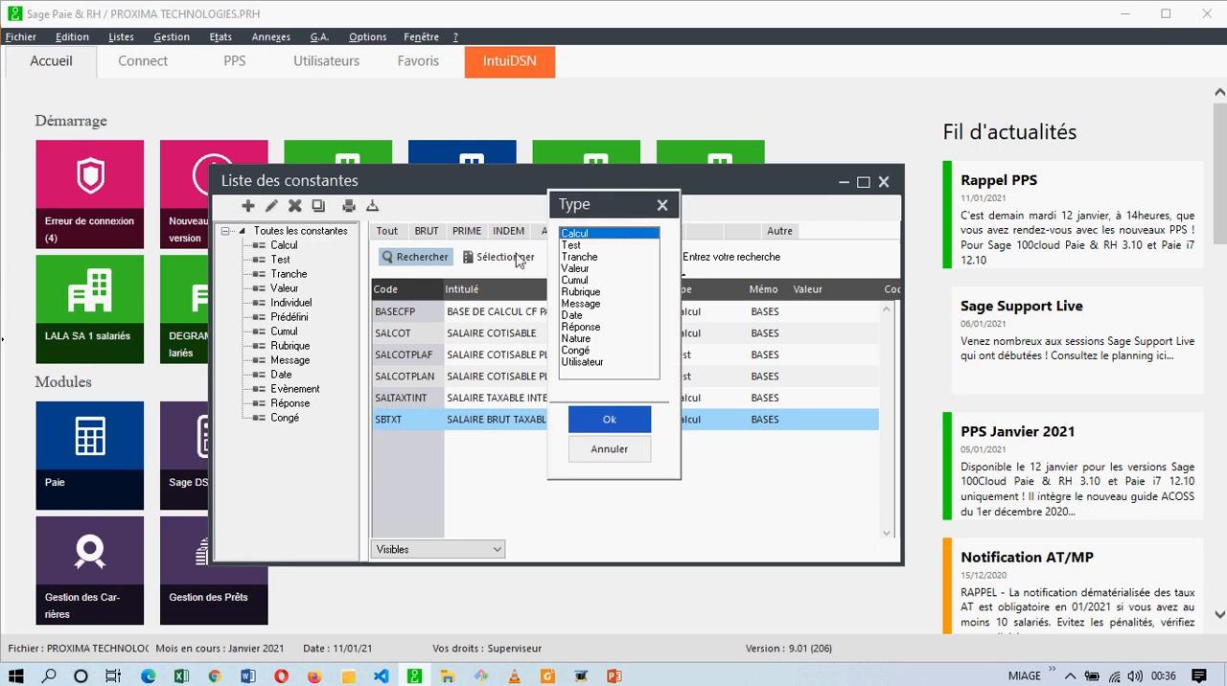
pyautogui.doubleClick(585, 235)
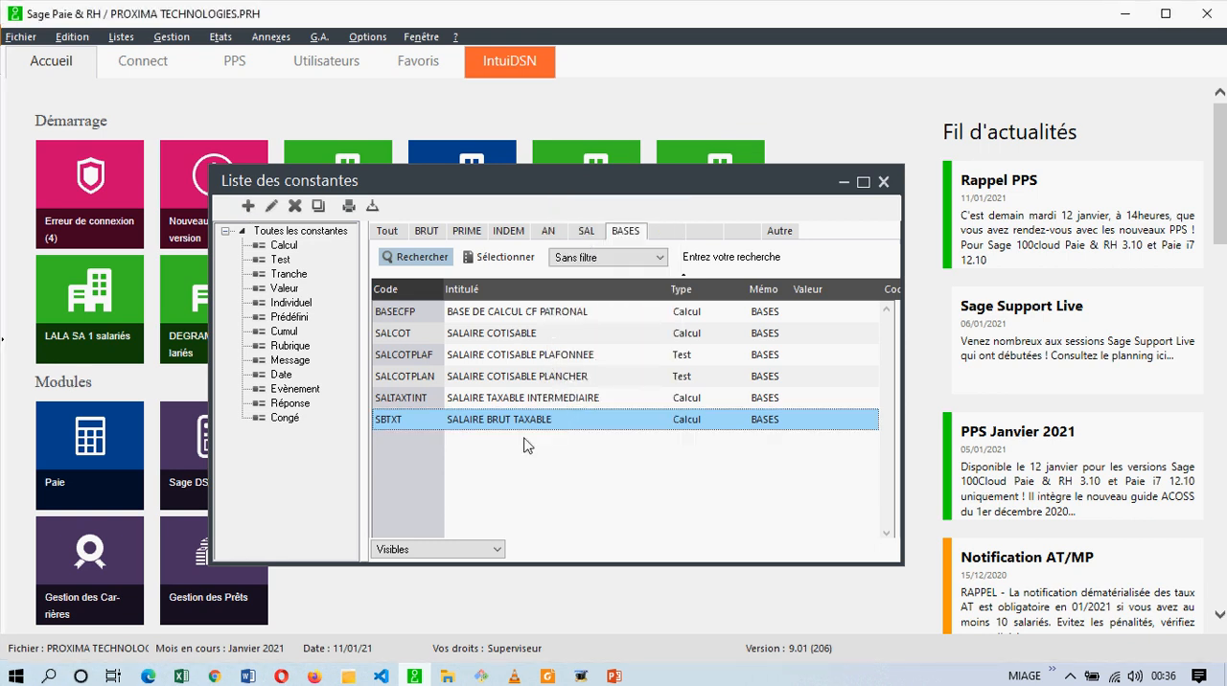
pyautogui.write('ev')
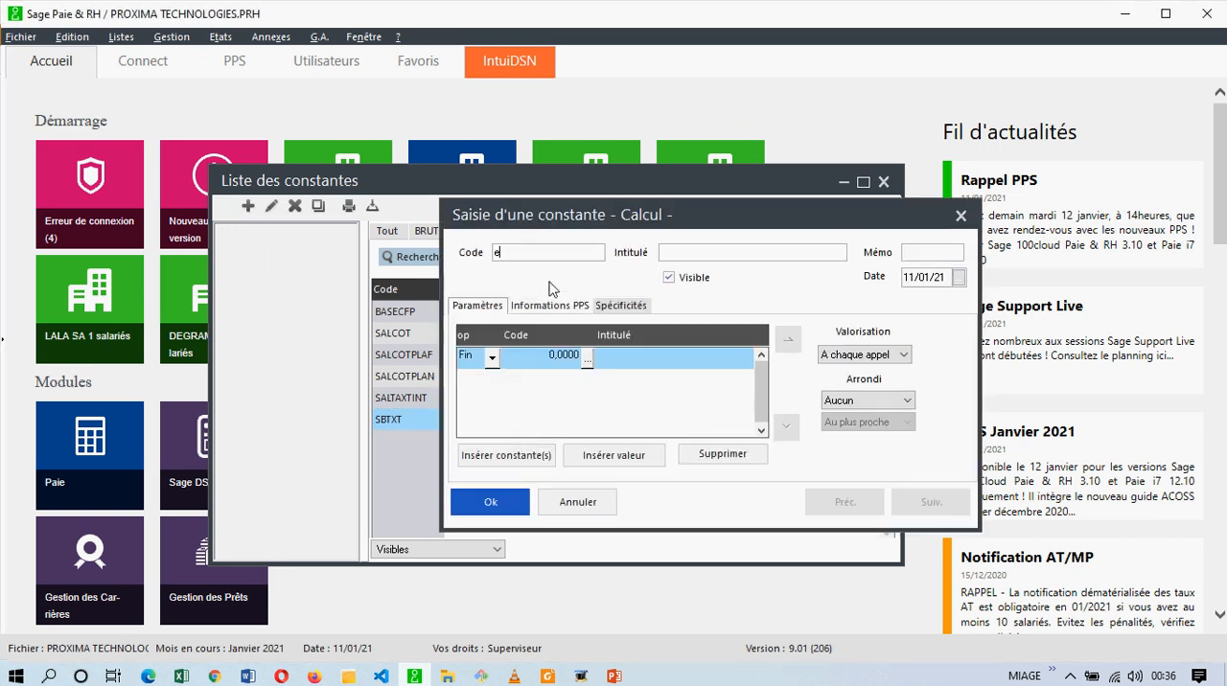
pyautogui.press('BackSpace')
pyautogui.press('BackSpace')
pyautogui.write('EVALOGEMEN')
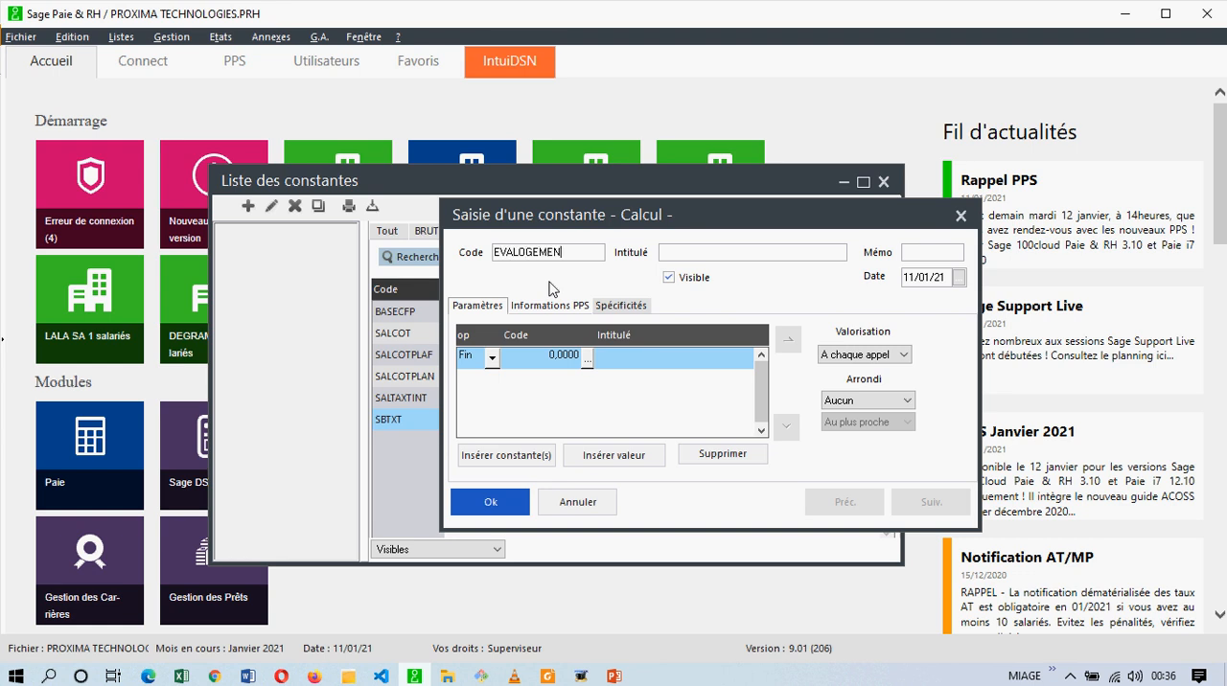
pyautogui.write('EVALUATION LOGEMENT')
# Give the new constant the title EVALUATION LOGEMENT and the memo code BASES.
pyautogui.press('Tab')
pyautogui.write('BASES')
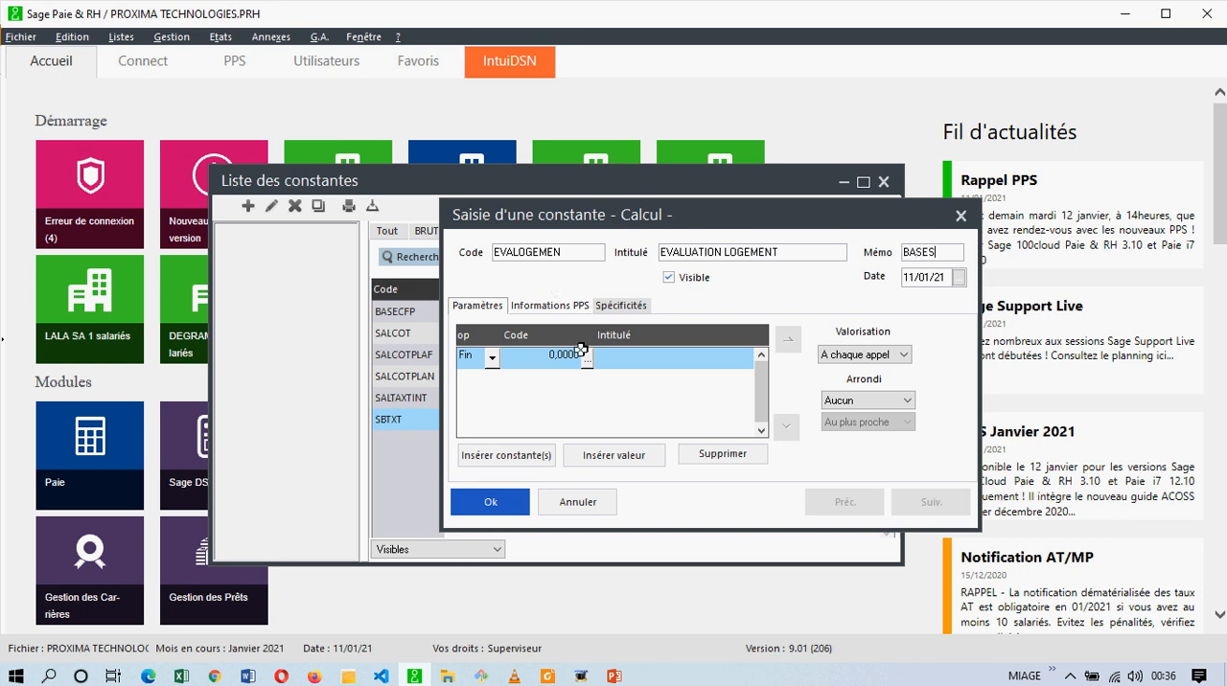
# Delete the default Fin line from the formula and insert the SALTAXTINT constant from the BASES group.
pyautogui.click(703, 458)
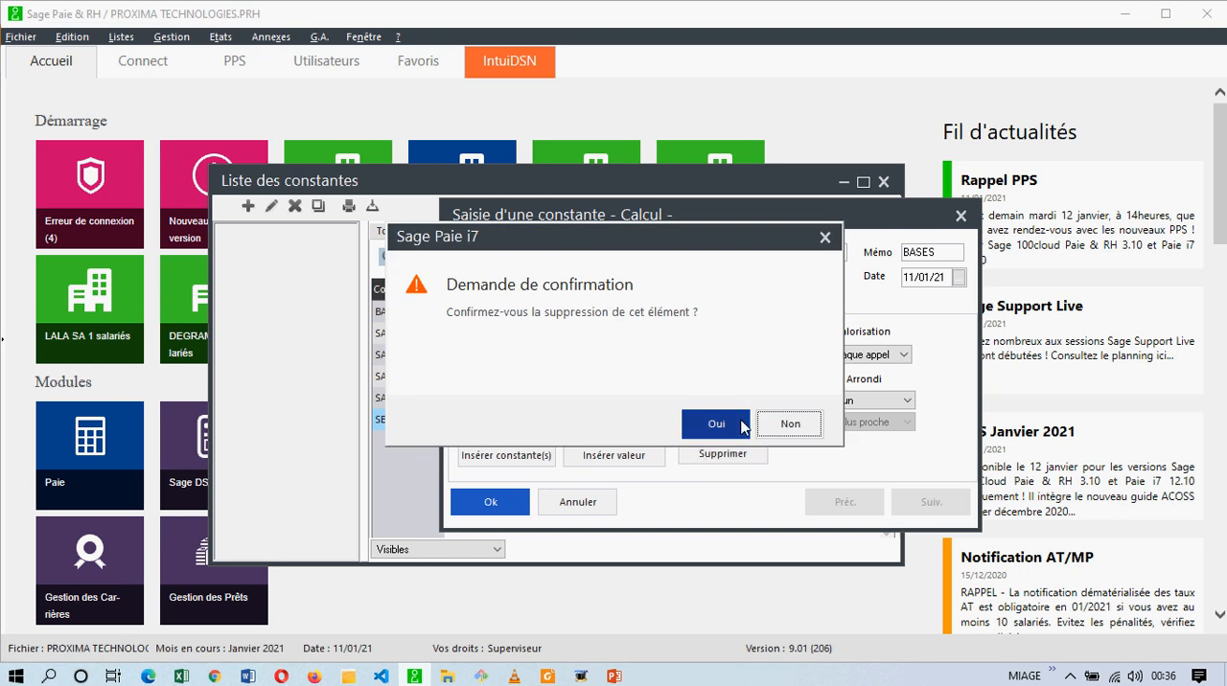
pyautogui.click(715, 424)
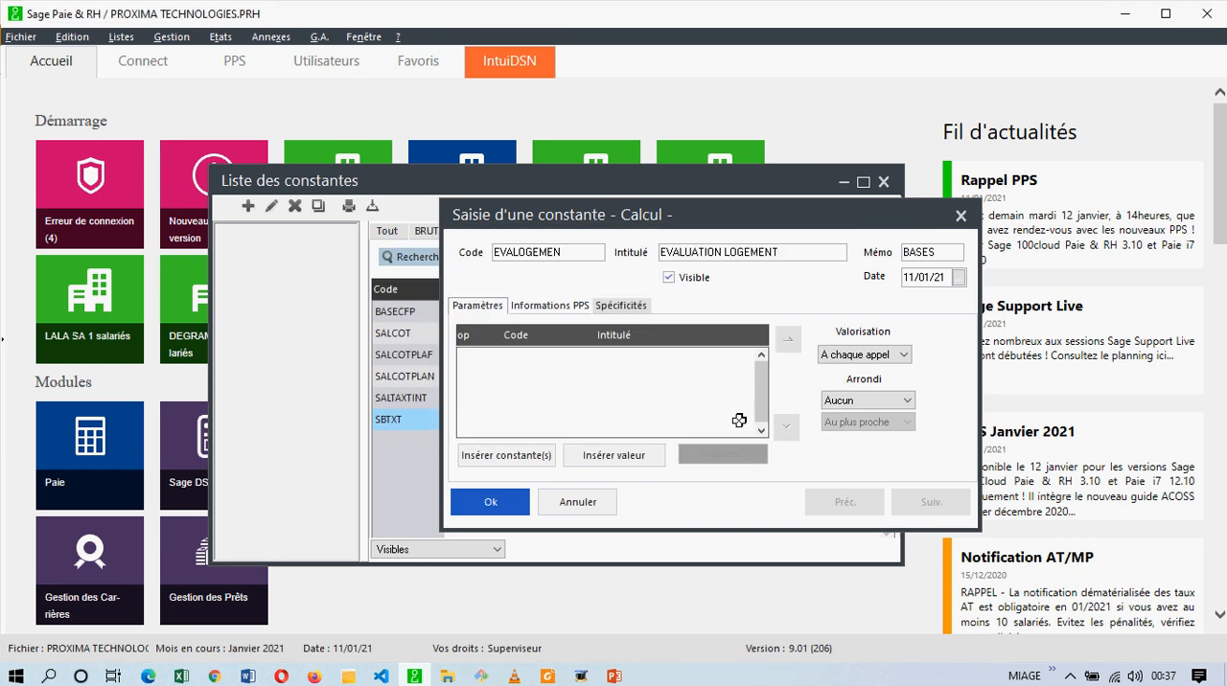
pyautogui.click(529, 455)
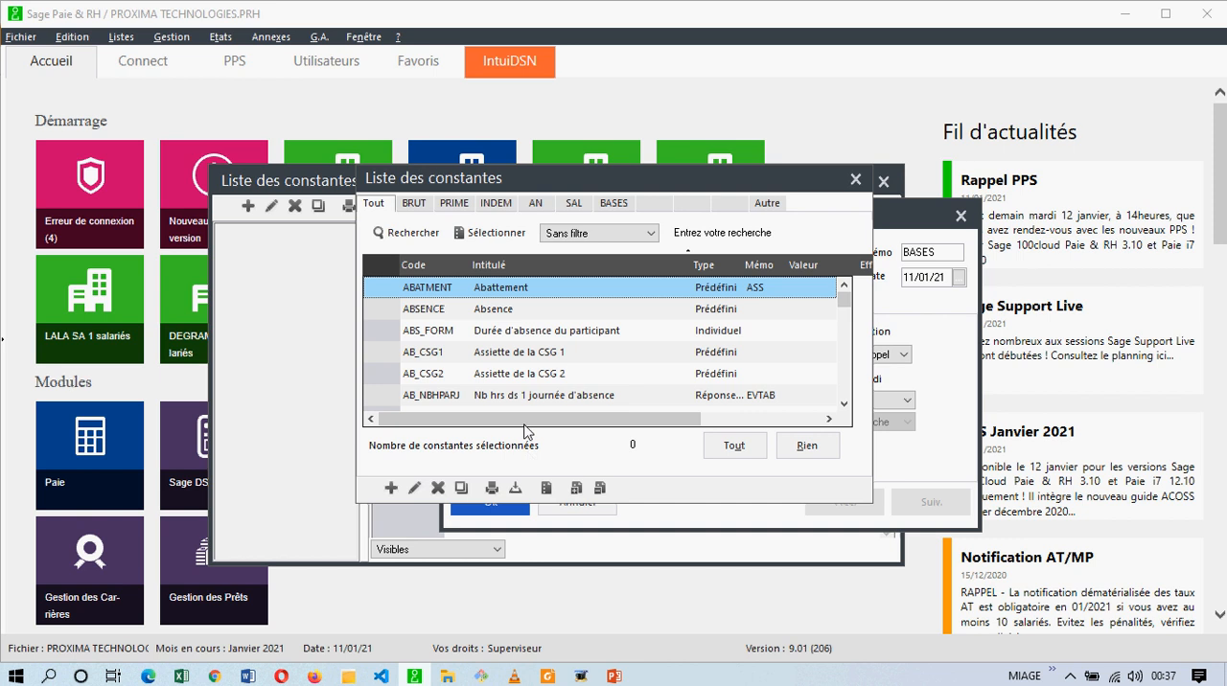
pyautogui.click(619, 206)
pyautogui.click(529, 374)
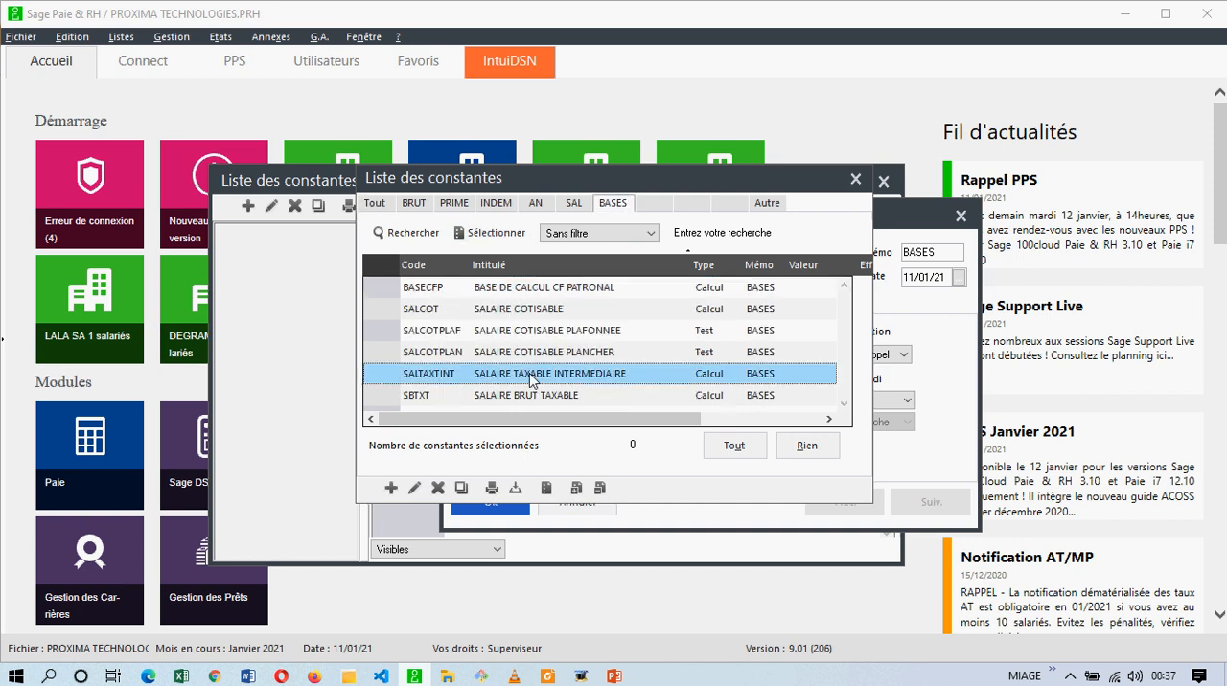
pyautogui.doubleClick(529, 373)
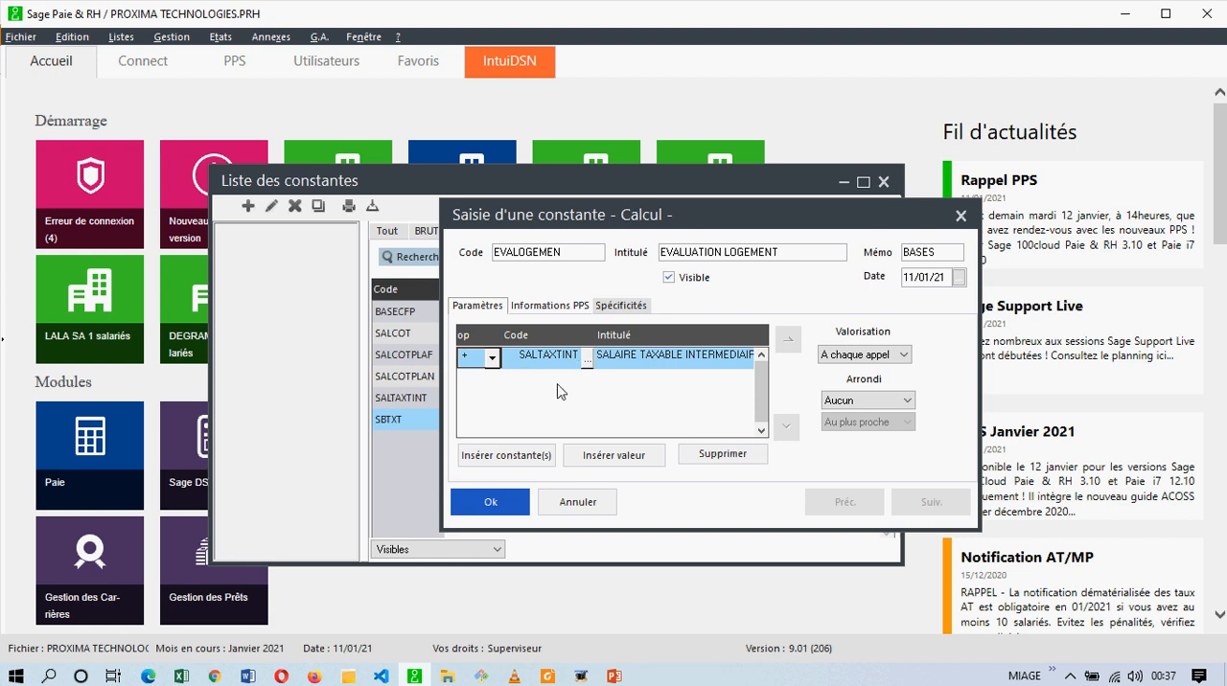
# Add a value line to the formula that multiplies by 0.15.
pyautogui.click(619, 456)
pyautogui.click(492, 381)
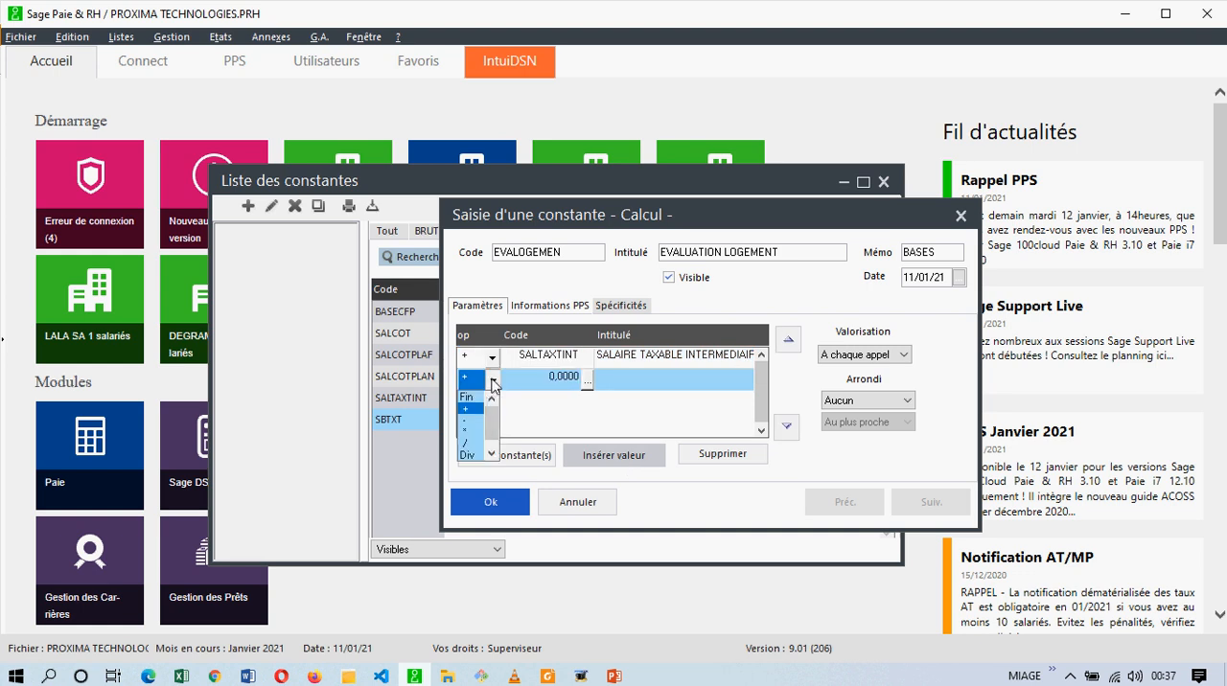
pyautogui.click(466, 431)
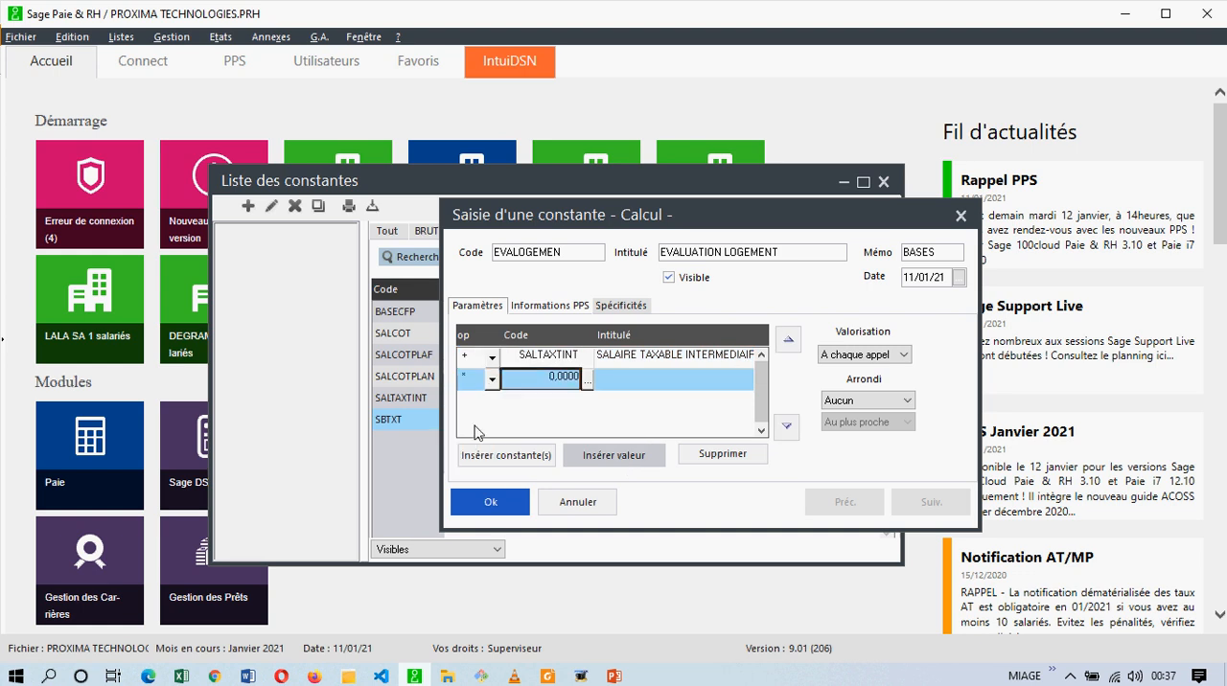
pyautogui.click(559, 377)
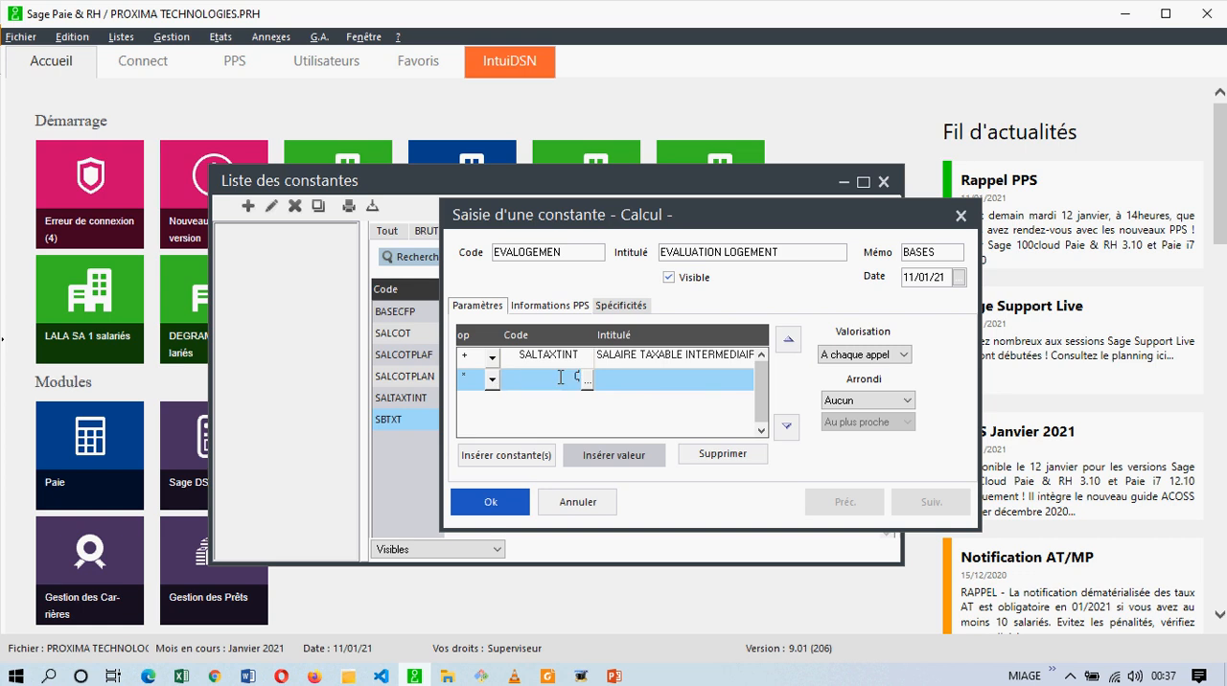
pyautogui.write('0.15')
pyautogui.press('Return')
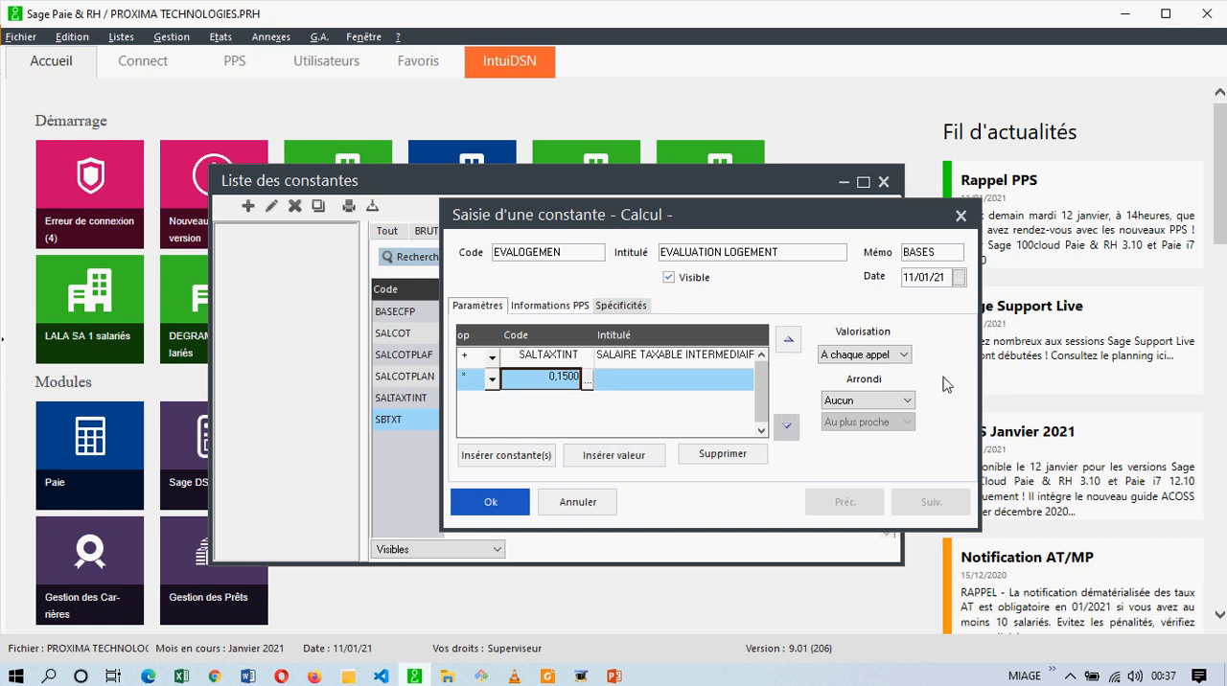
# Keep the rounding on Aucun and save the EVALOGEMEN constant.
pyautogui.click(878, 403)
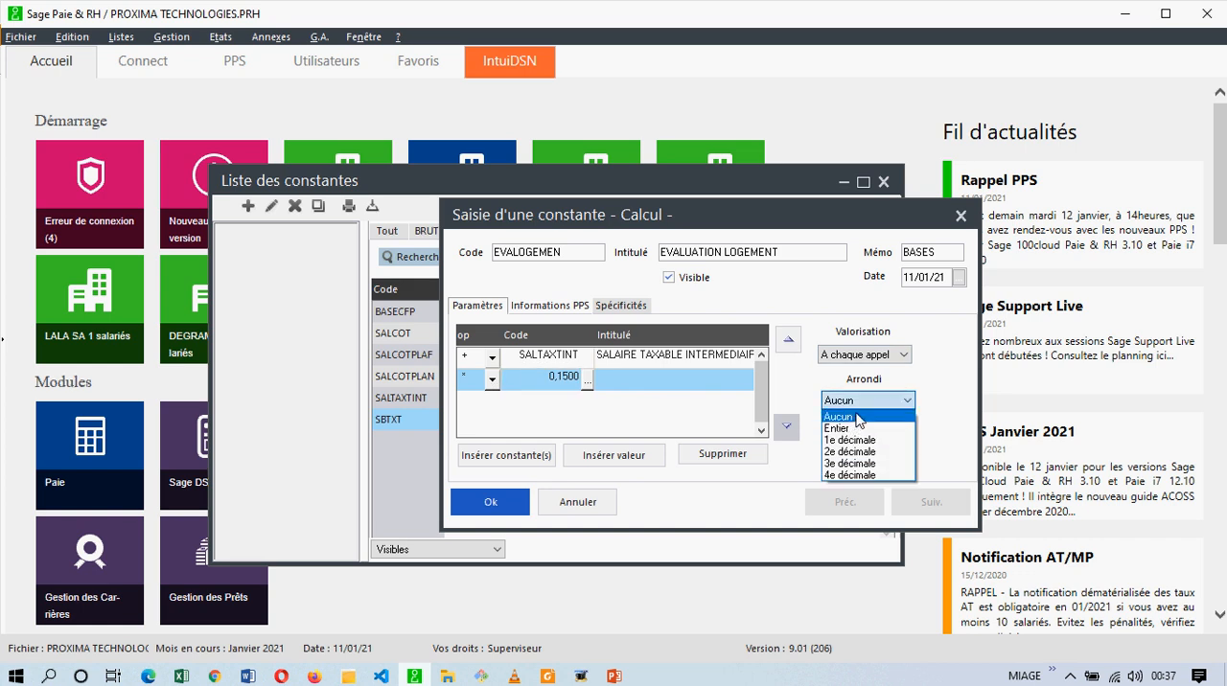
pyautogui.click(858, 419)
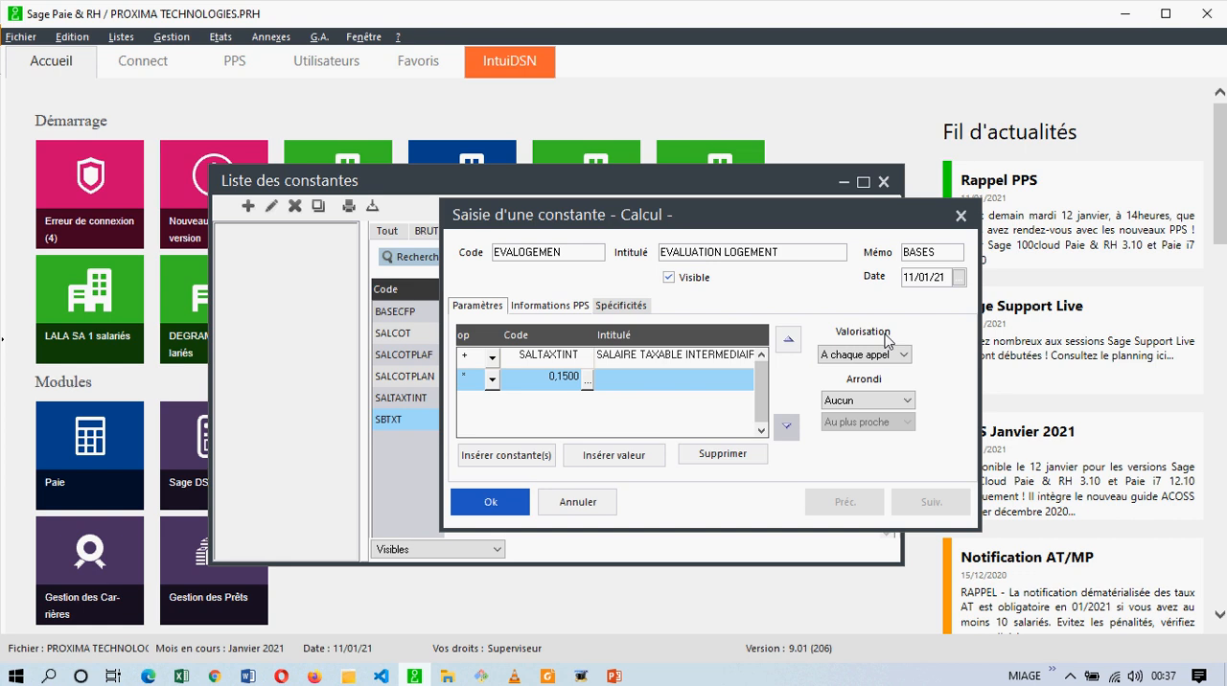
pyautogui.click(491, 502)
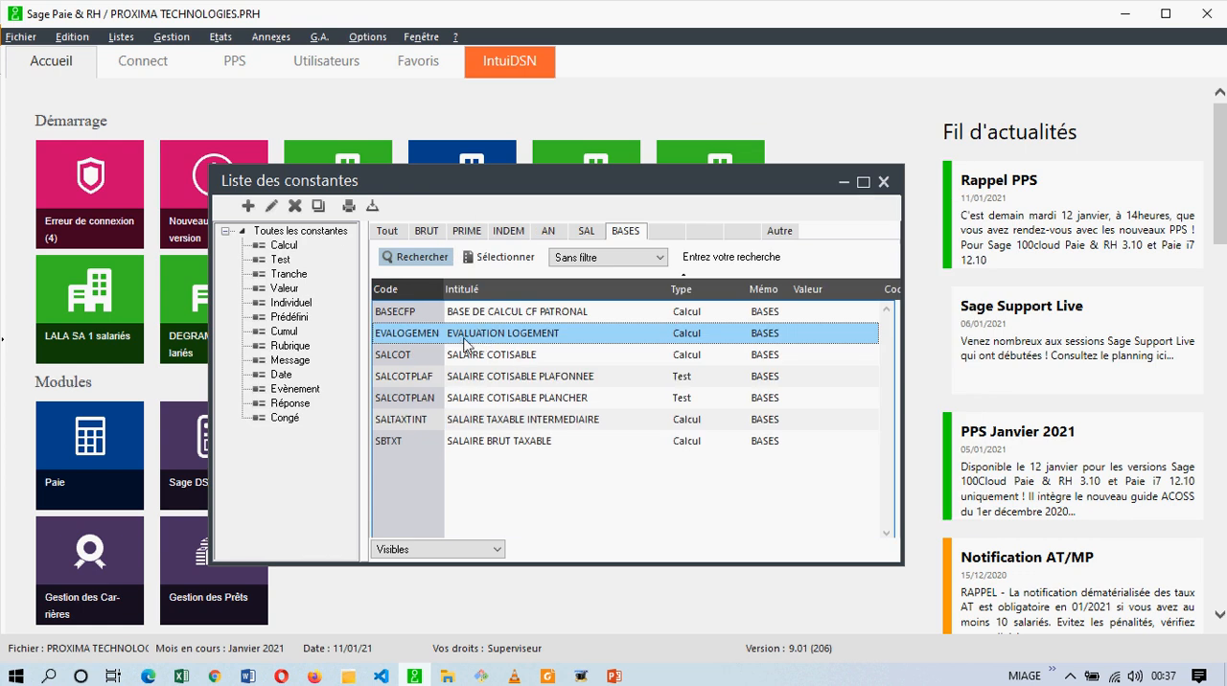
# Duplicate the EVALOGEMEN constant, giving the copy the code EVEAU and the title EVALUATION EAU.
pyautogui.click(318, 207)
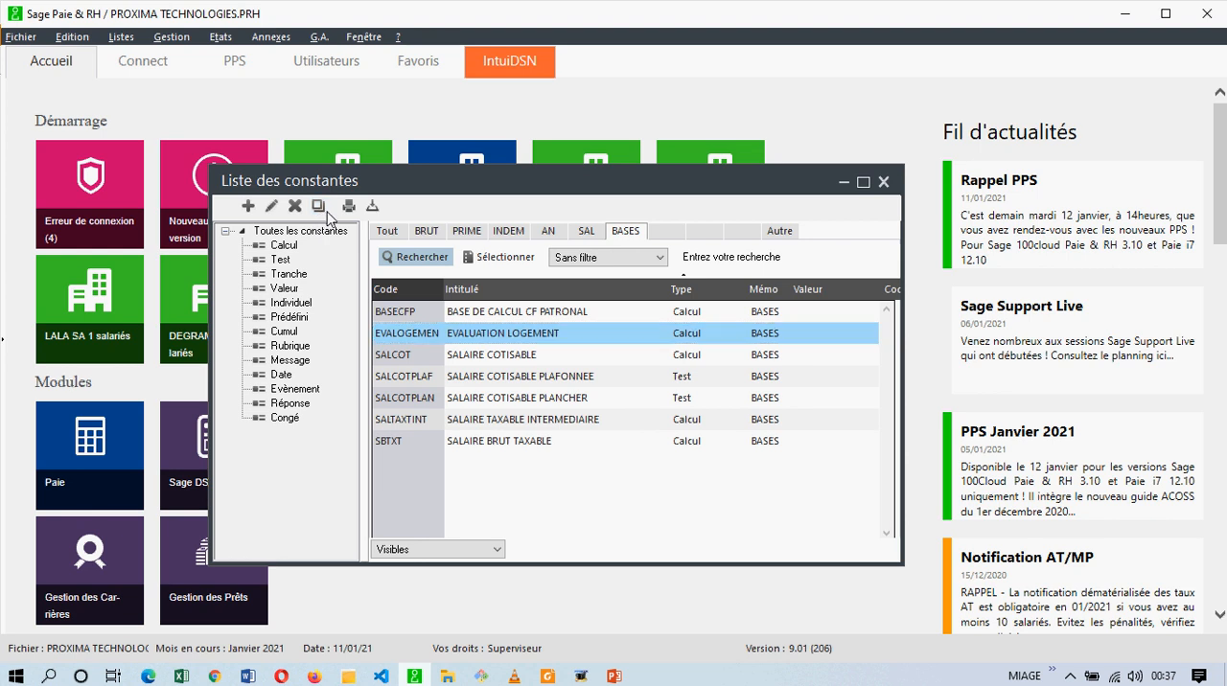
pyautogui.write('EV')
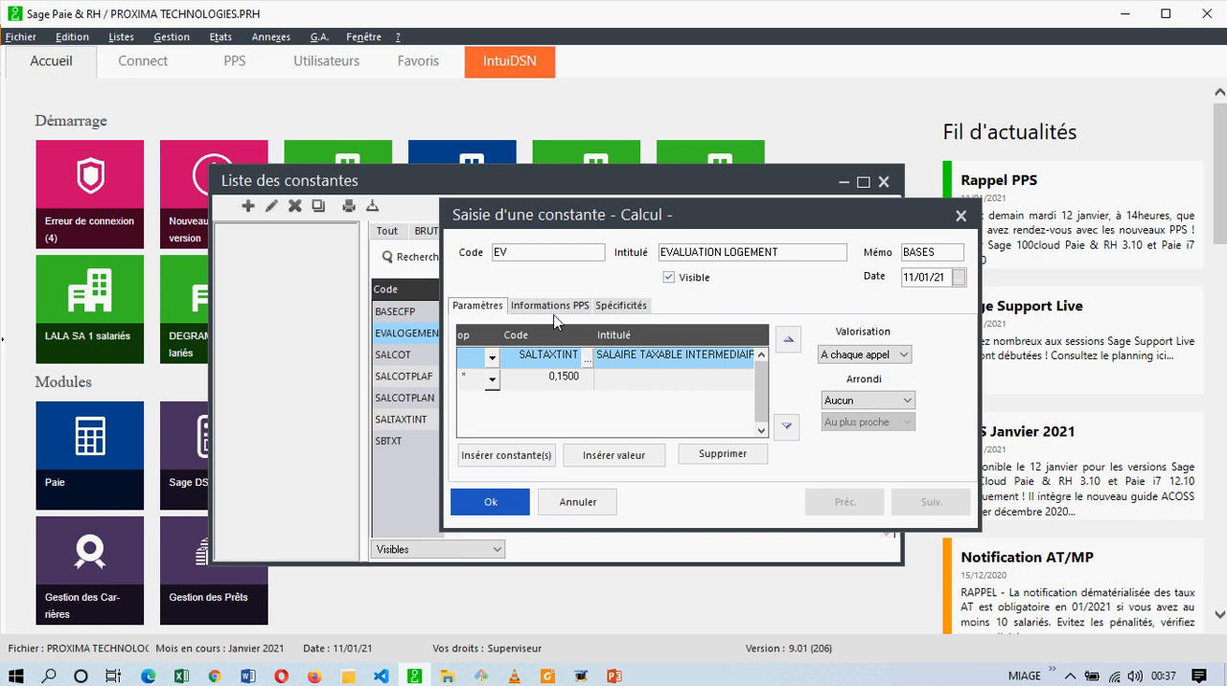
pyautogui.write('EAU')
pyautogui.press('Tab')
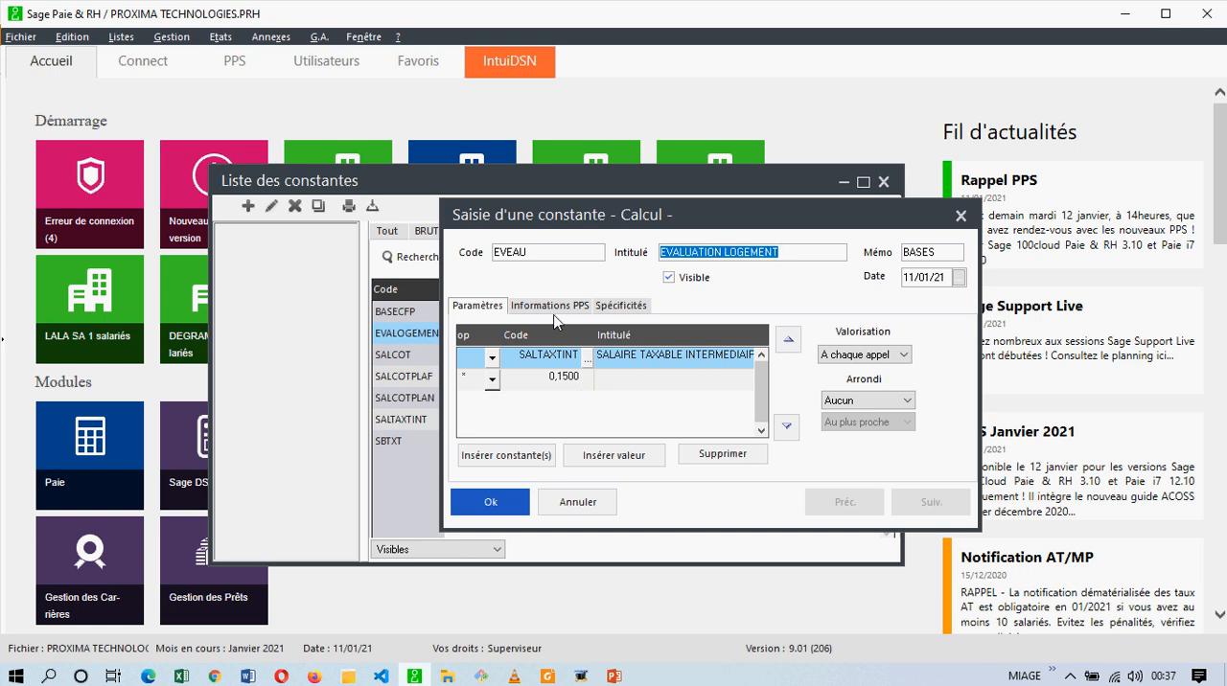
pyautogui.moveTo(779, 253); pyautogui.dragTo(724, 255)
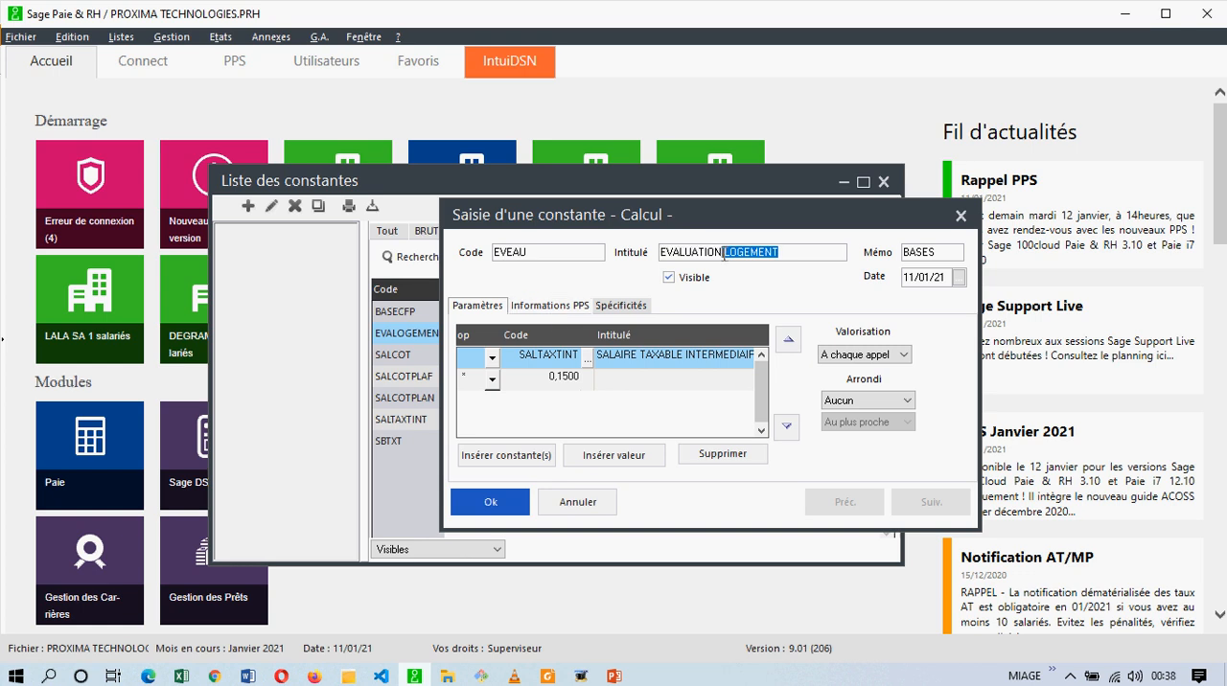
pyautogui.write('EAU')
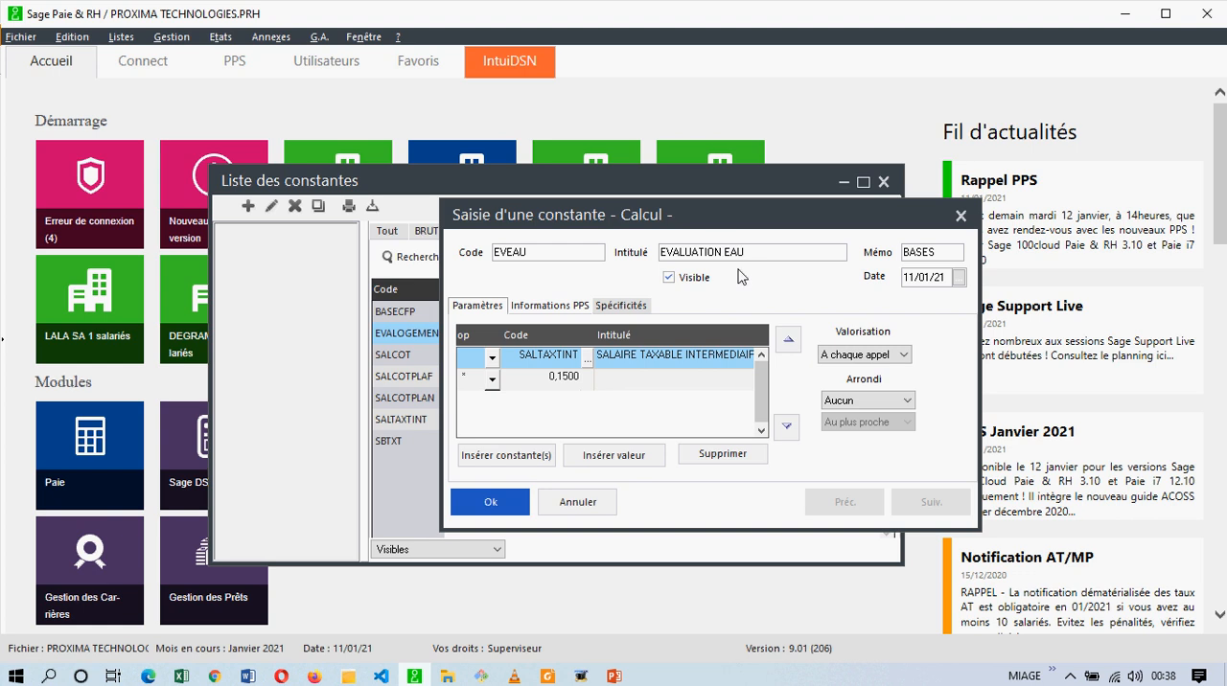
# Check the water rate in the tax code PDF, set the EVEAU formula's multiplier to 0.02, and save the constant.
pyautogui.click(548, 676)
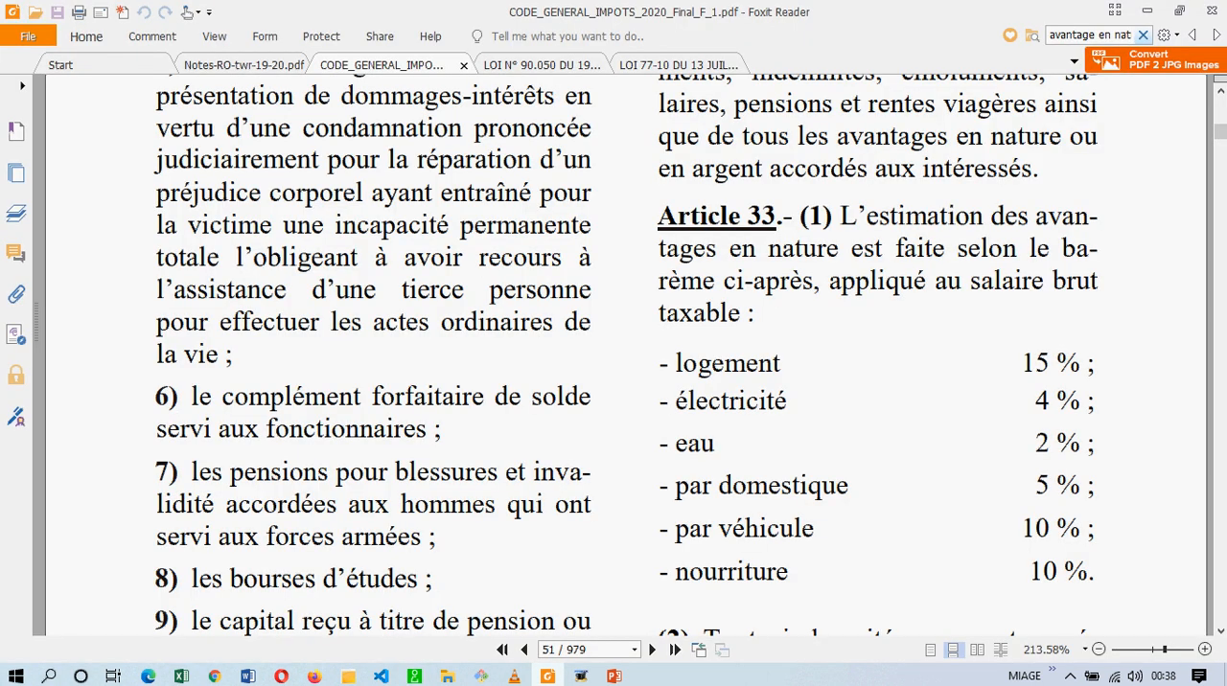
pyautogui.click(547, 676)
pyautogui.click(552, 378)
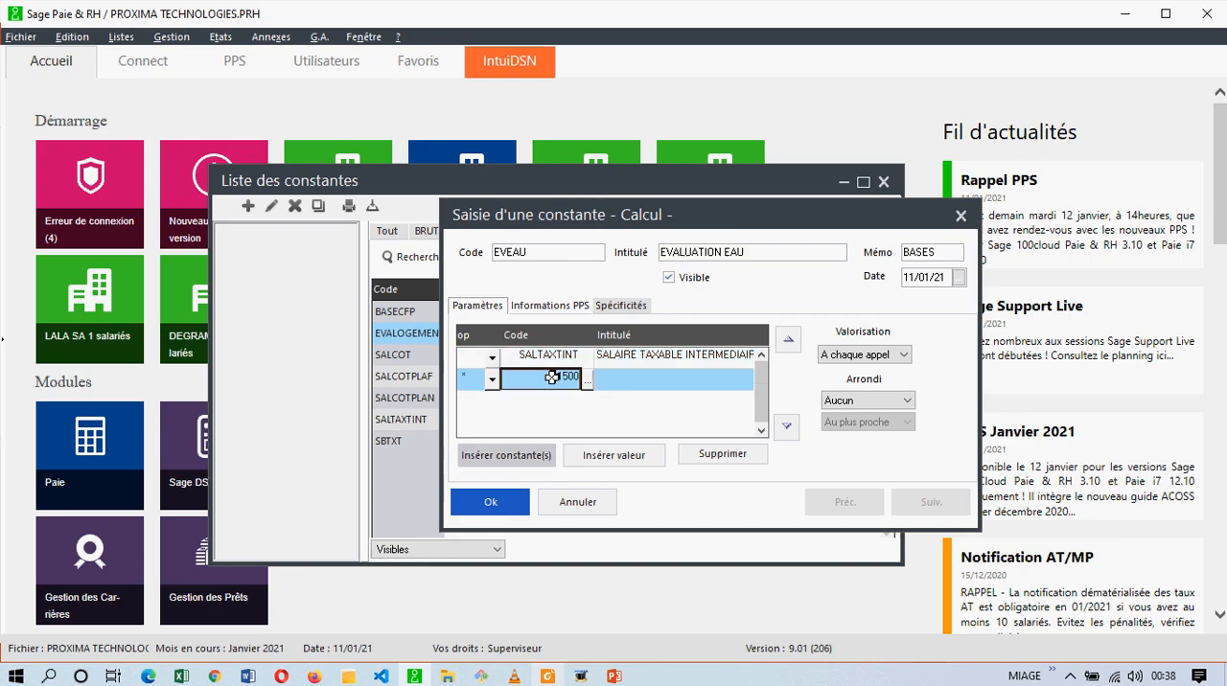
pyautogui.write('0.02')
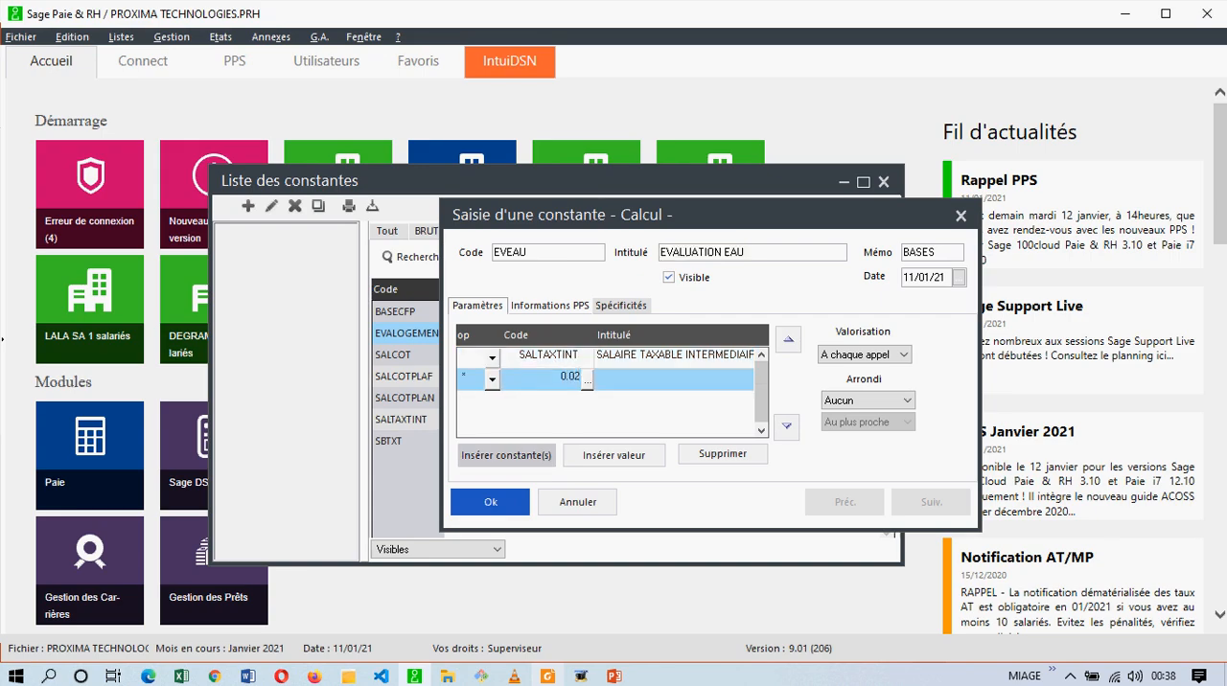
pyautogui.press('Return')
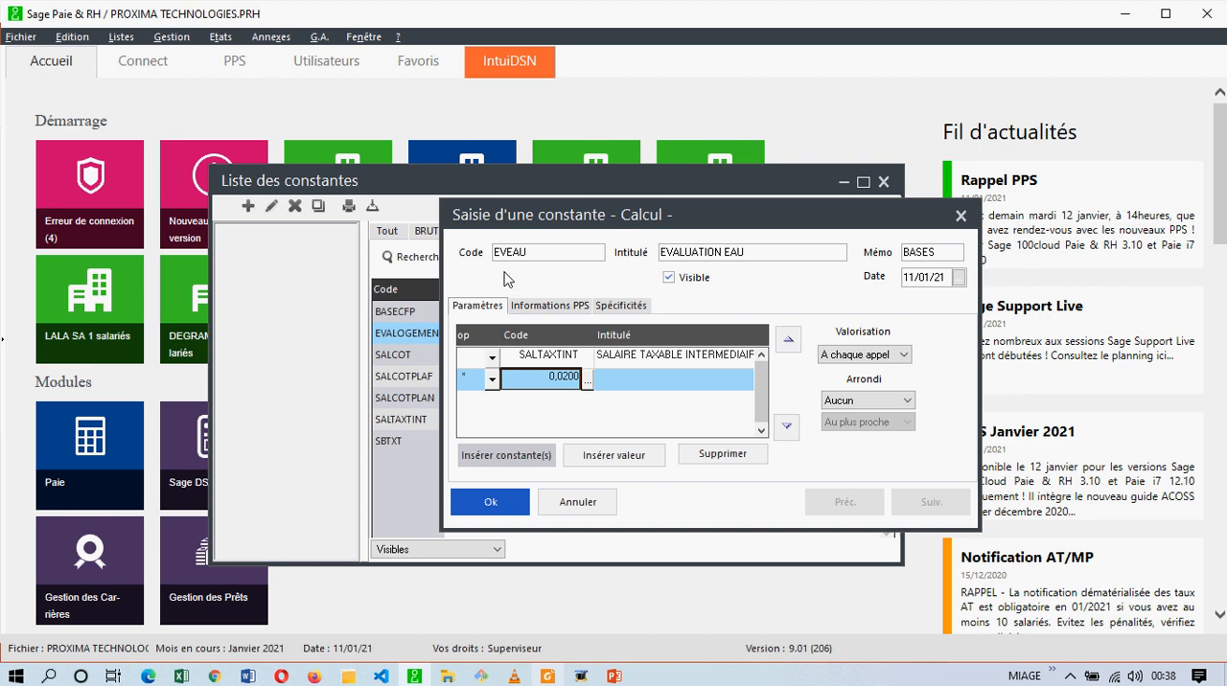
pyautogui.click(487, 500)
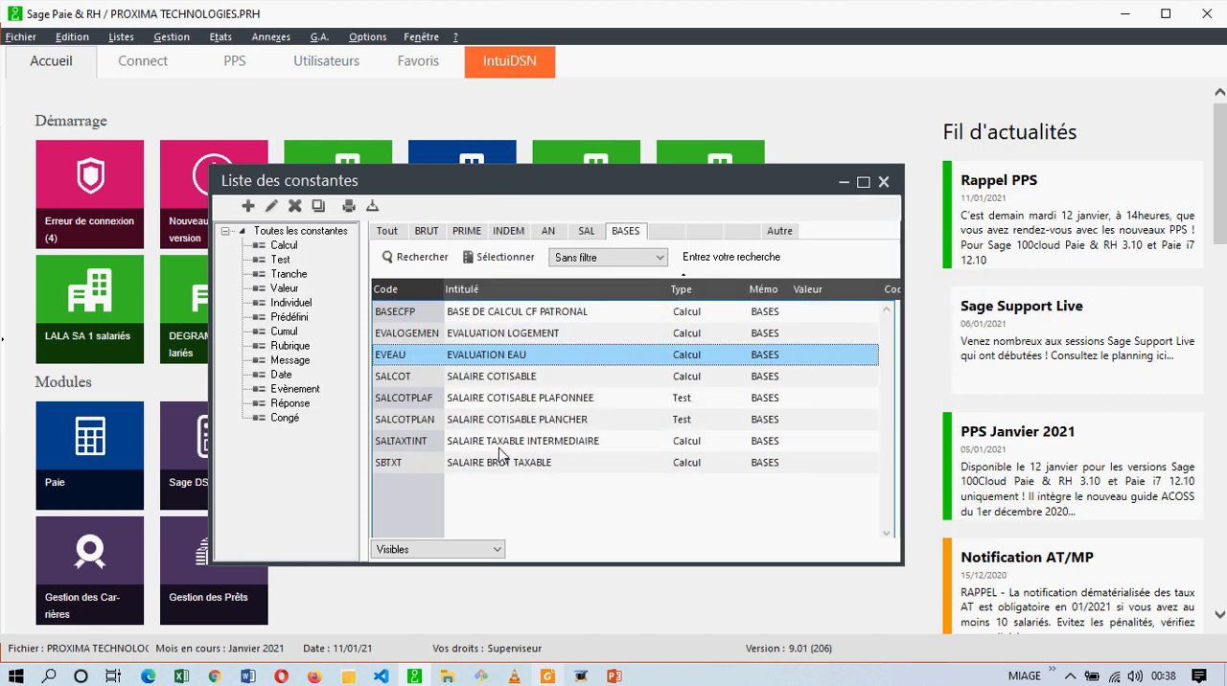
# Enable continuous creation of constants and duplicate EVEAU, giving the copy the code EVAELECTRI.
pyautogui.click(368, 36)
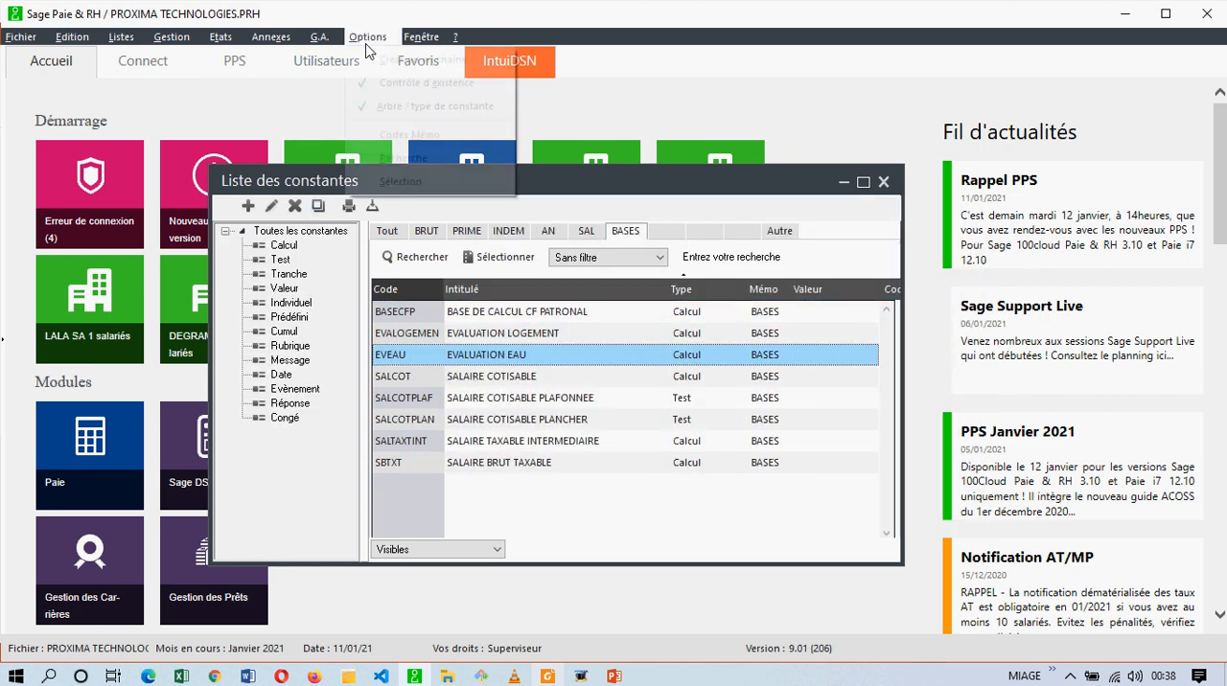
pyautogui.click(402, 60)
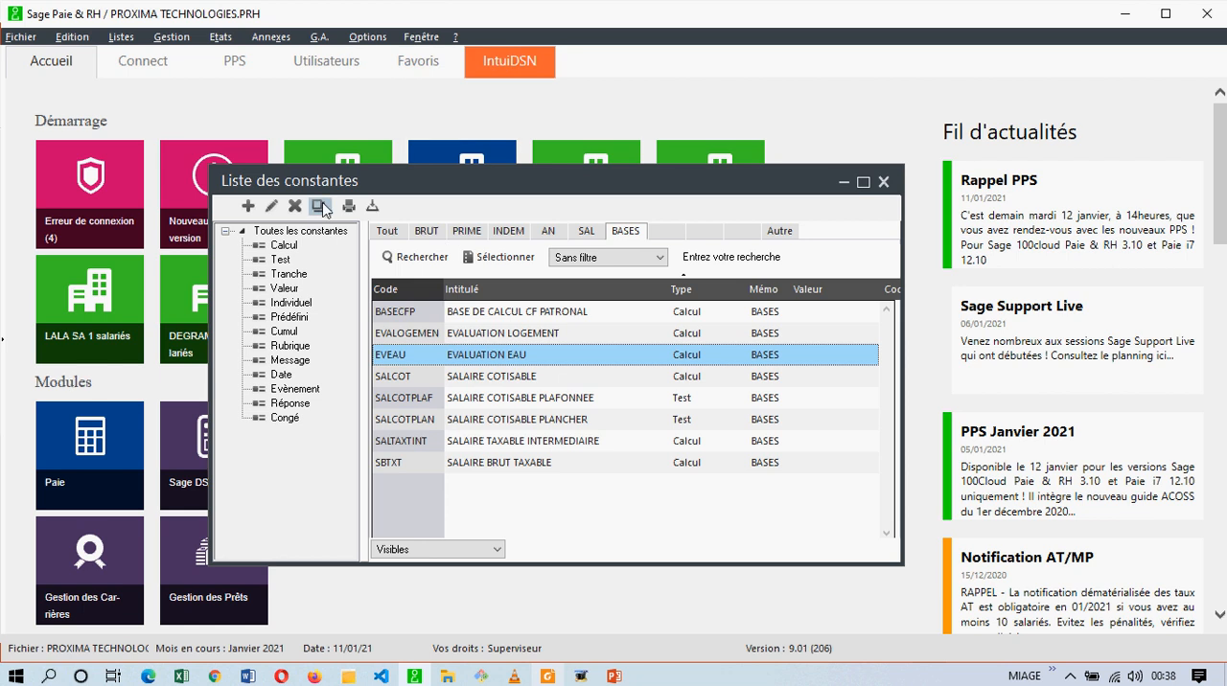
pyautogui.doubleClick(479, 354)
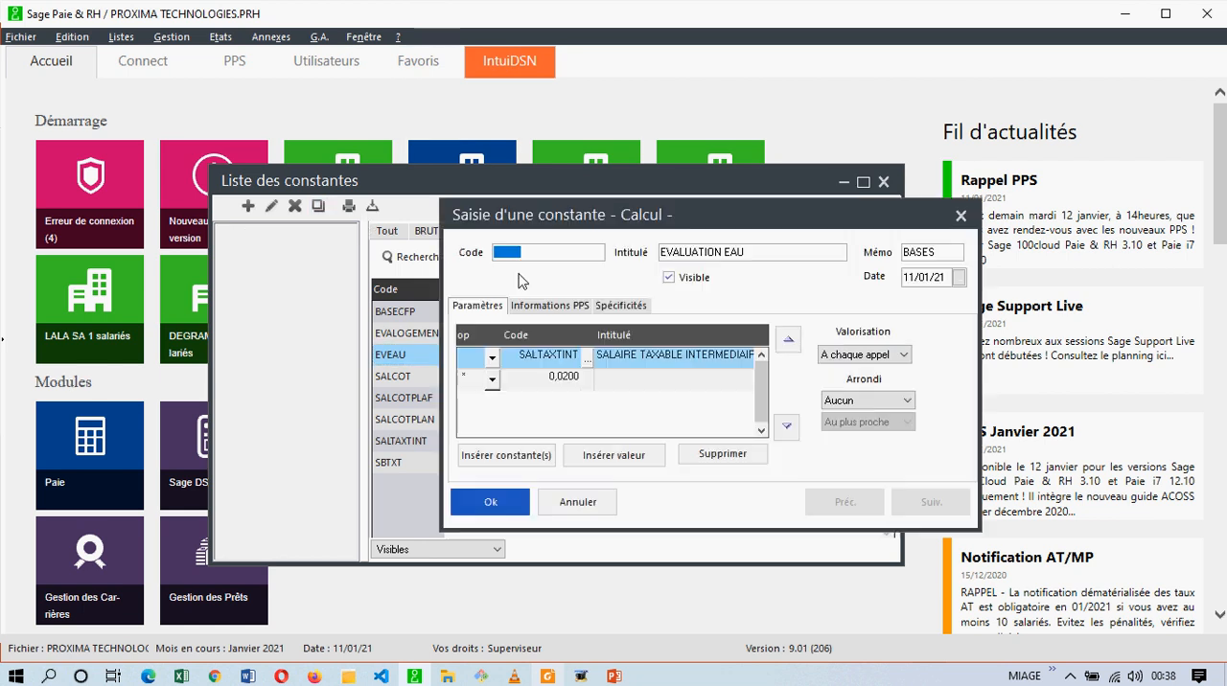
pyautogui.write('EVAELECTRI')
pyautogui.press('Tab')
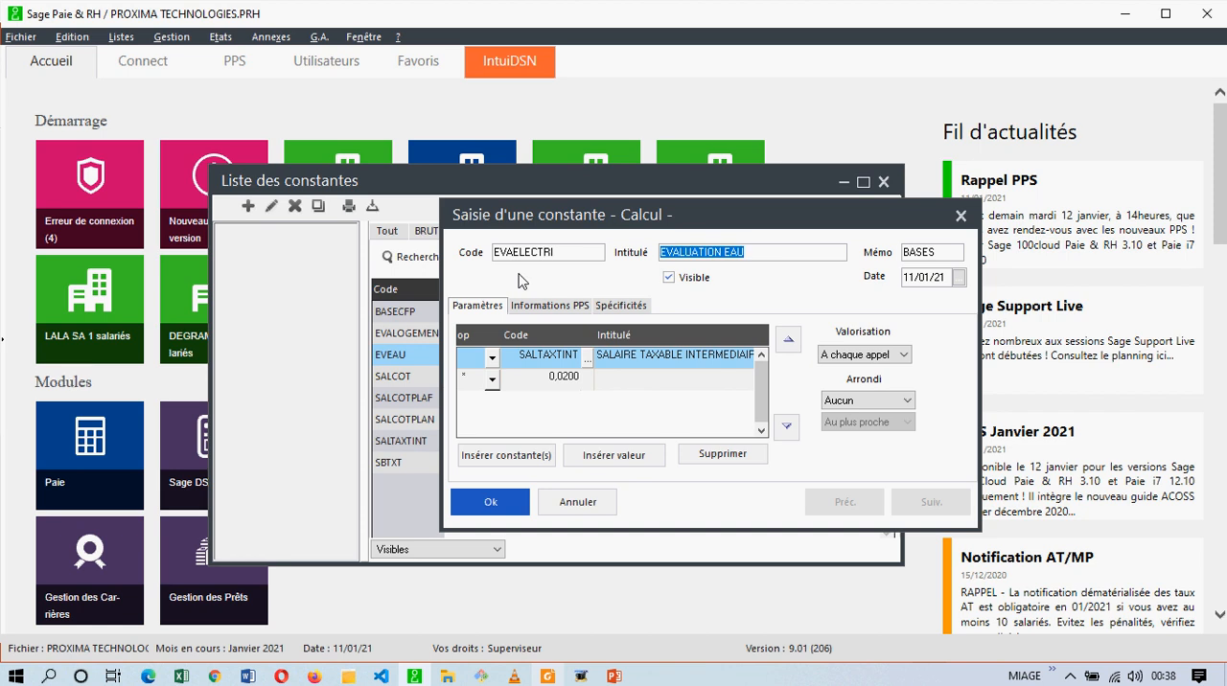
# Change the end of the copied constant's title so it reads EVALUATION ELECTIRICITE.
pyautogui.click(747, 253)
pyautogui.moveTo(747, 255); pyautogui.dragTo(729, 255)
pyautogui.write('LECTIR')
pyautogui.press('BackSpace')
pyautogui.press('BackSpace')
pyautogui.write('IRICITE')
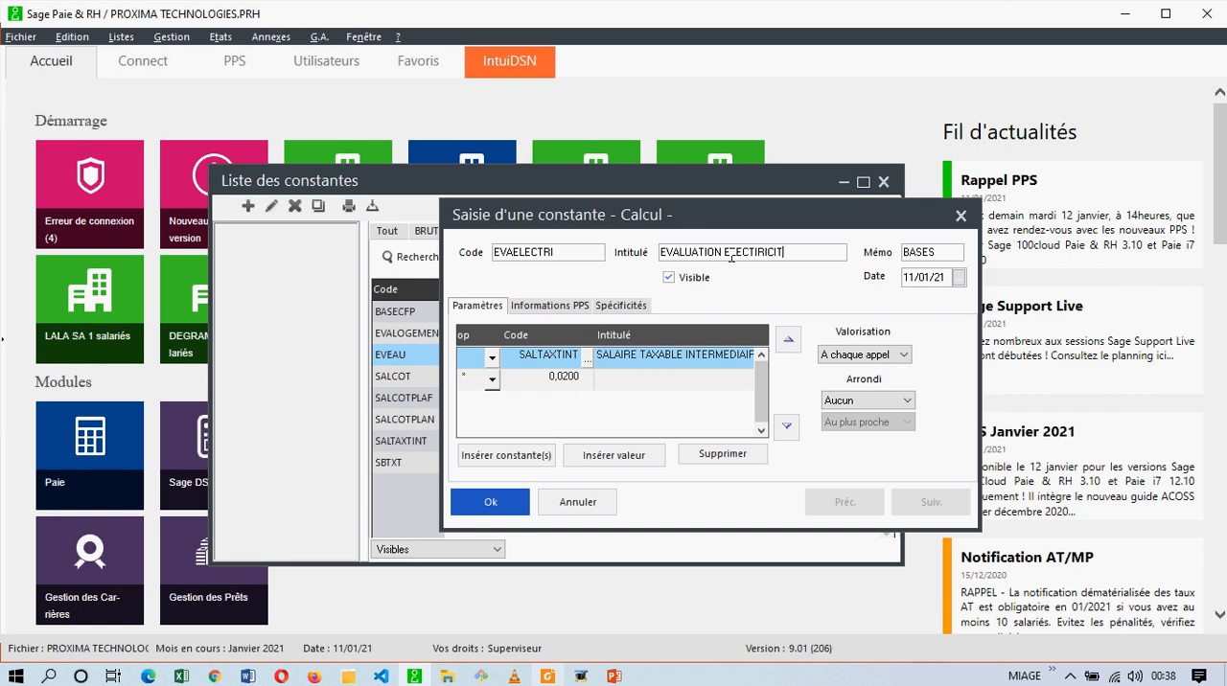
pyautogui.press('Tab')
# Set the multiplier in the EVAELECTRI formula to 0.04 and save the constant.
pyautogui.click(569, 376)
pyautogui.write('0.0')
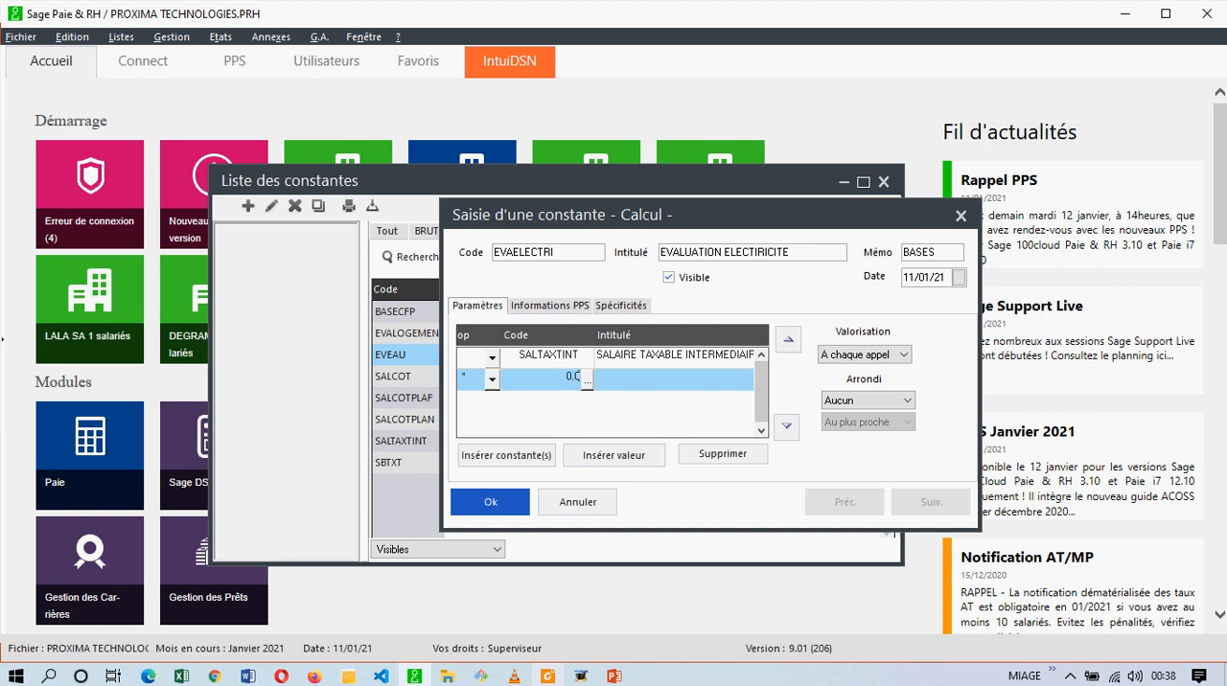
pyautogui.write('400')
pyautogui.click(475, 508)
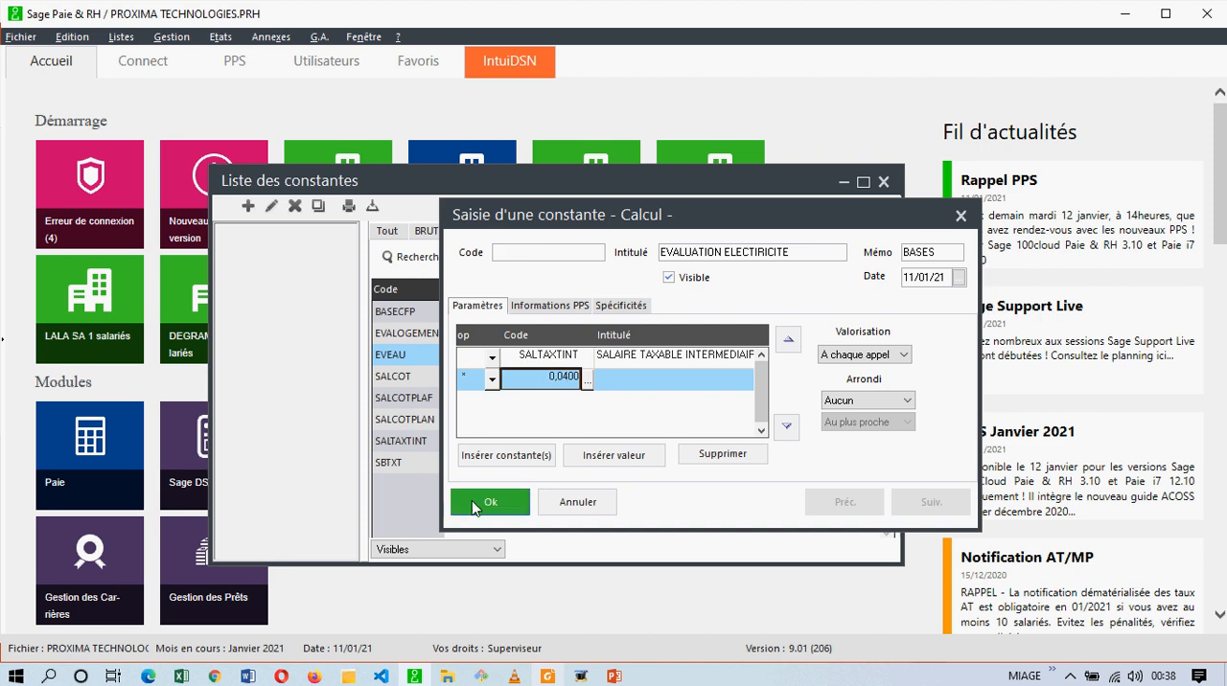
# Give the next constant the code EVALDOMEST and the title EVALUATION DOMESTIQUE.
pyautogui.write('EVAL')
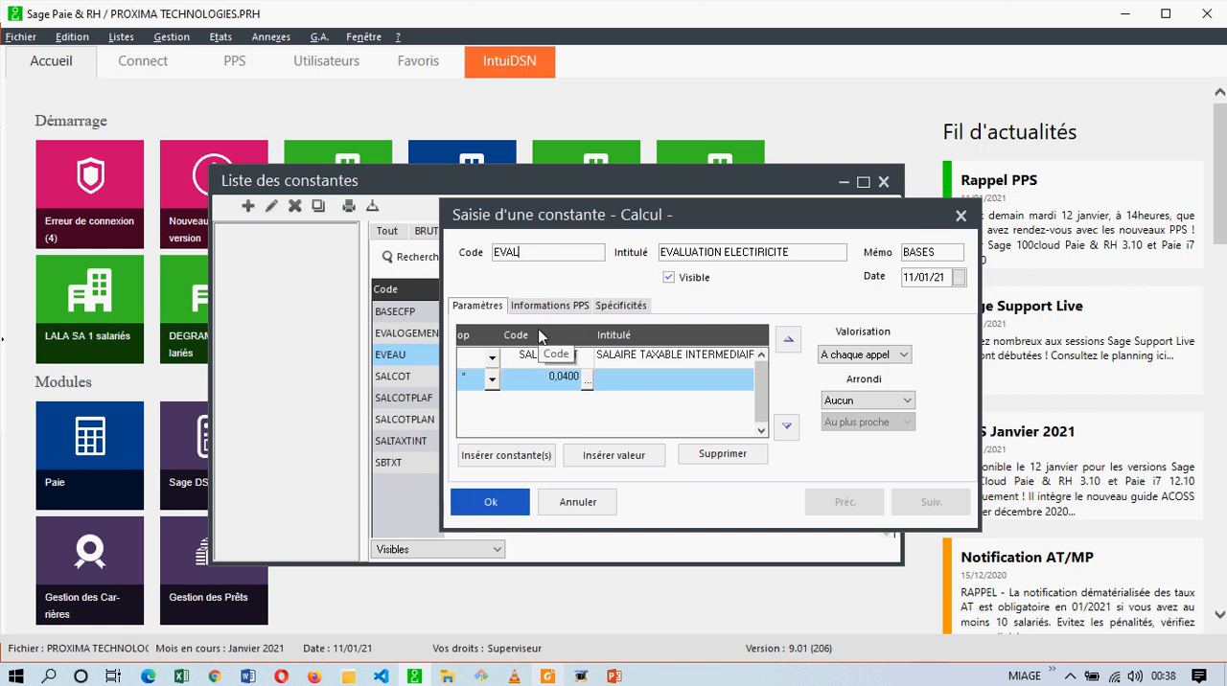
pyautogui.write('DOMEST')
pyautogui.press('Tab')
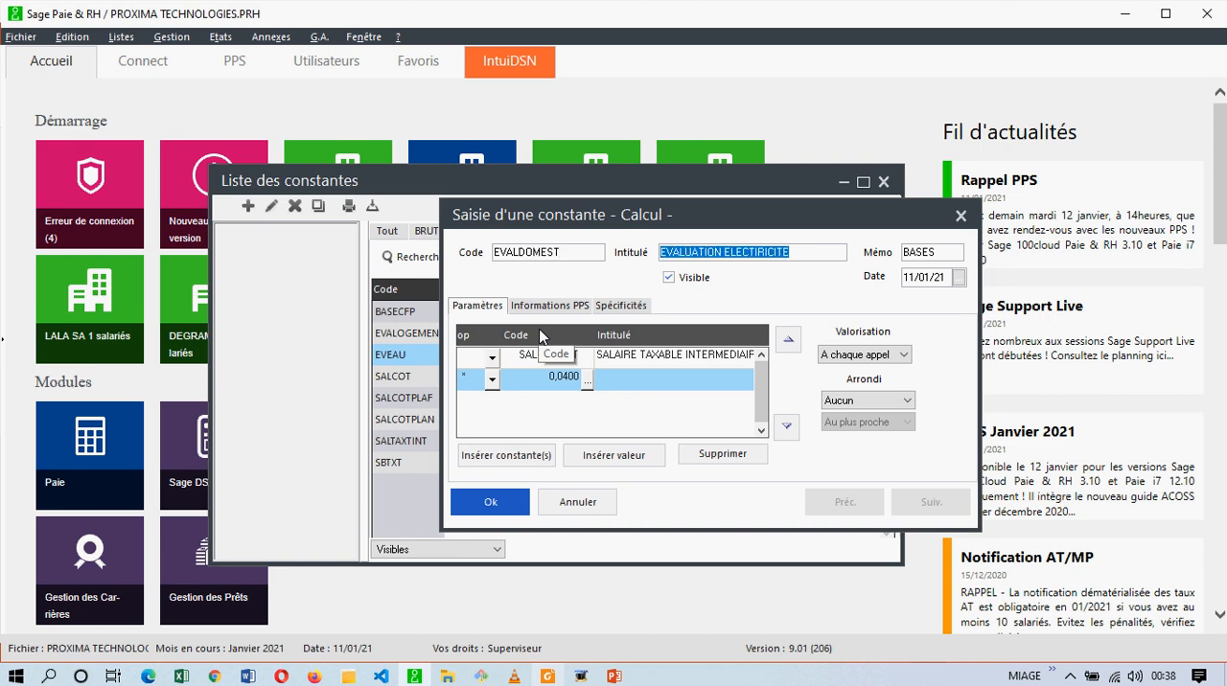
pyautogui.moveTo(813, 254); pyautogui.dragTo(725, 252)
pyautogui.write('D')
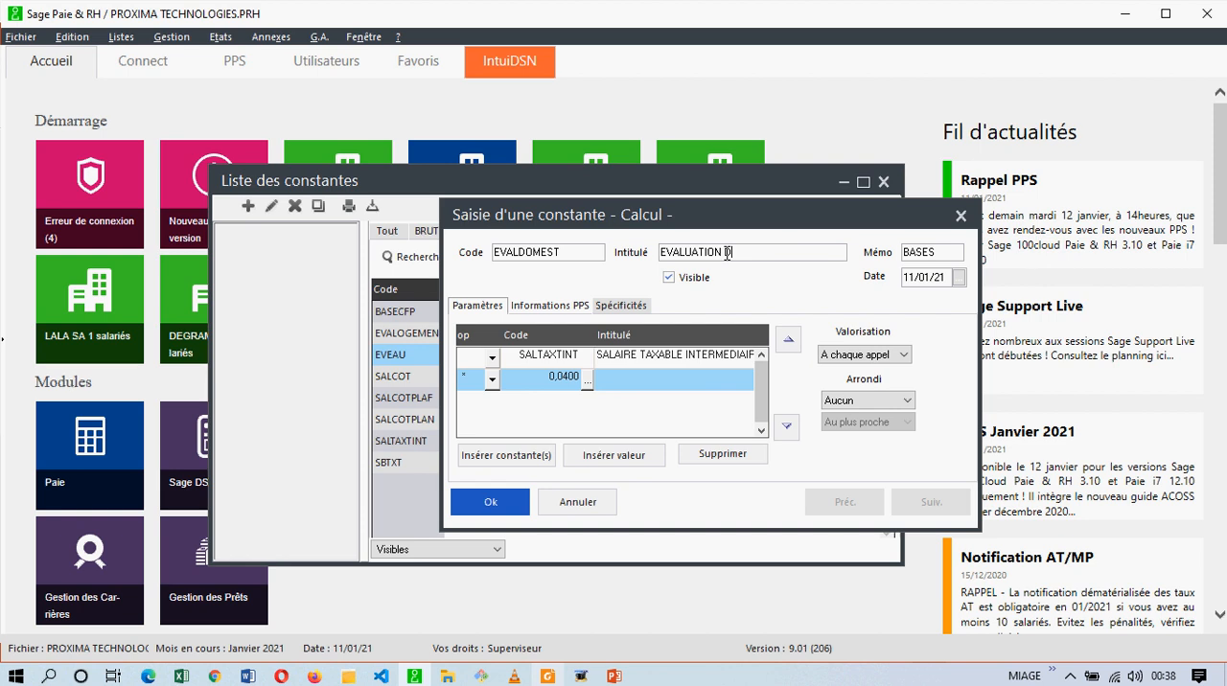
pyautogui.write('OMESTIQUE')
pyautogui.press('Tab')
pyautogui.press('Tab')
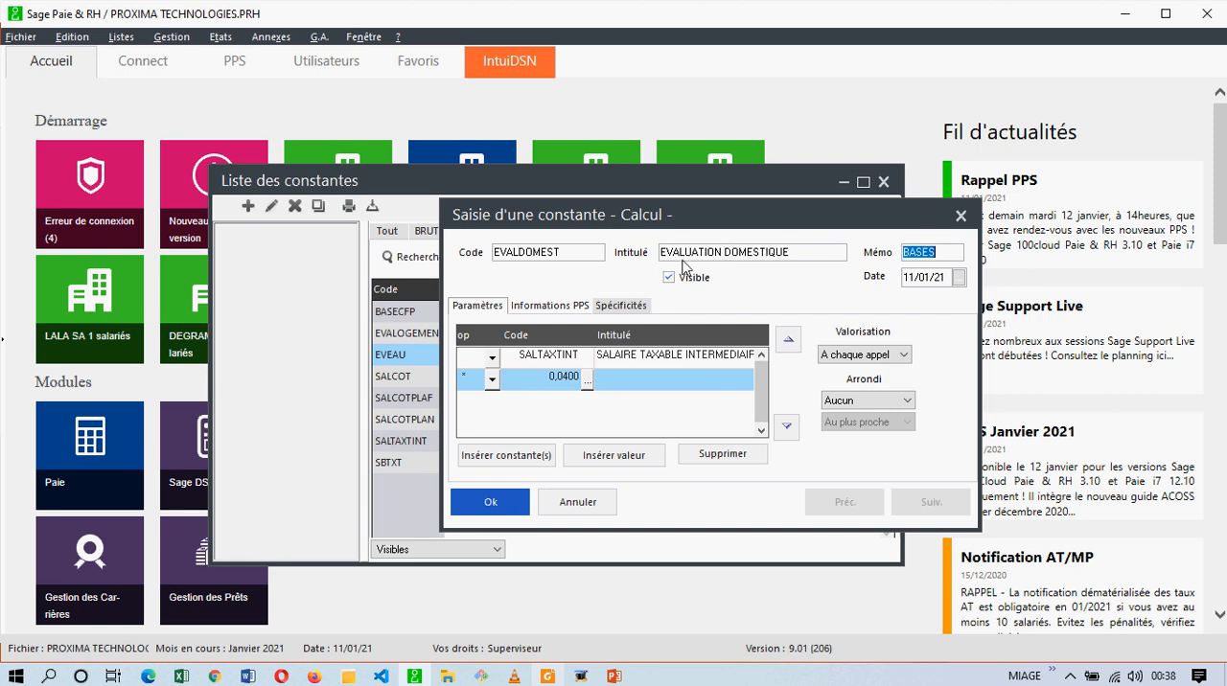
# Set the multiplier in the EVALDOMEST formula to 0.05 and save the constant.
pyautogui.click(550, 383)
pyautogui.write('0,05')
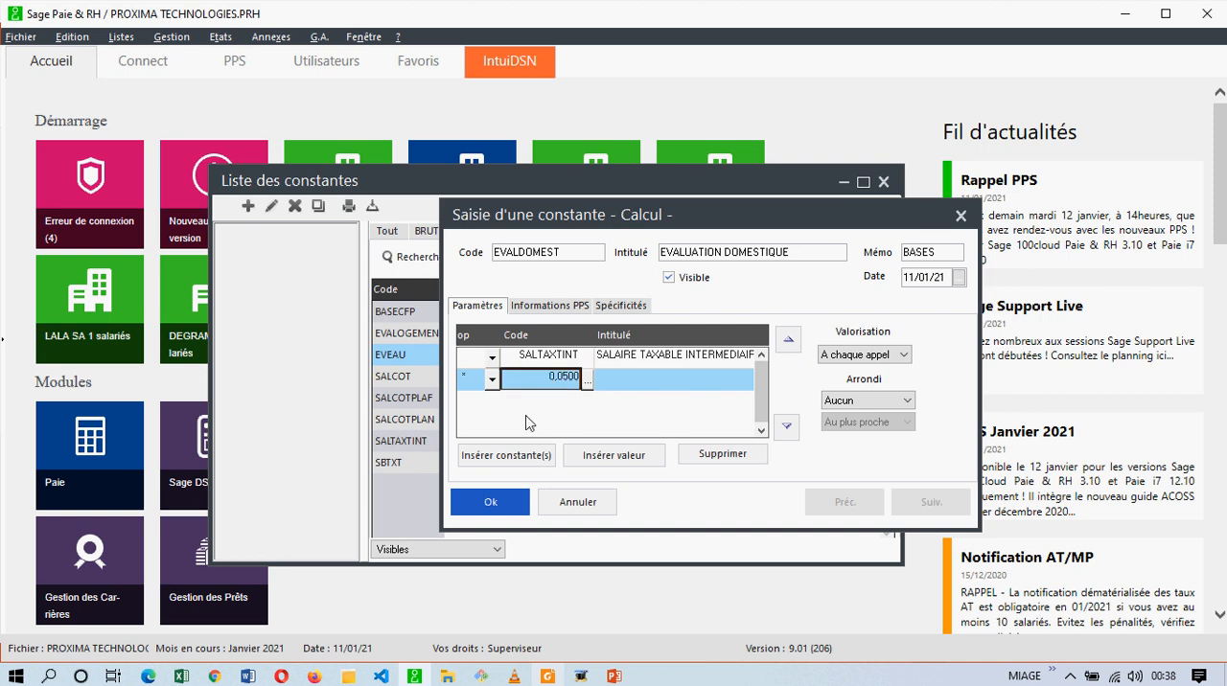
pyautogui.click(486, 503)
# Begin the next constant's code with EVAL and check the benefits in kind, from housing to vehicle, in the Excel ELEMENT sheet.
pyautogui.write('EVAL')
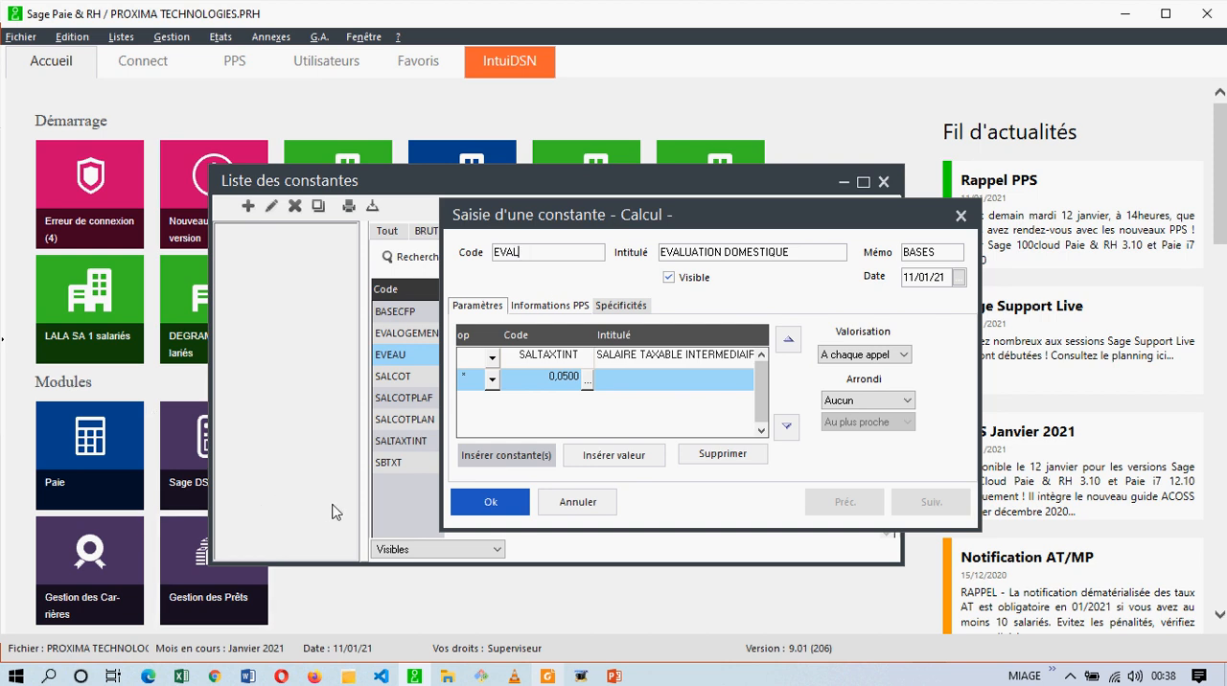
pyautogui.click(181, 677)
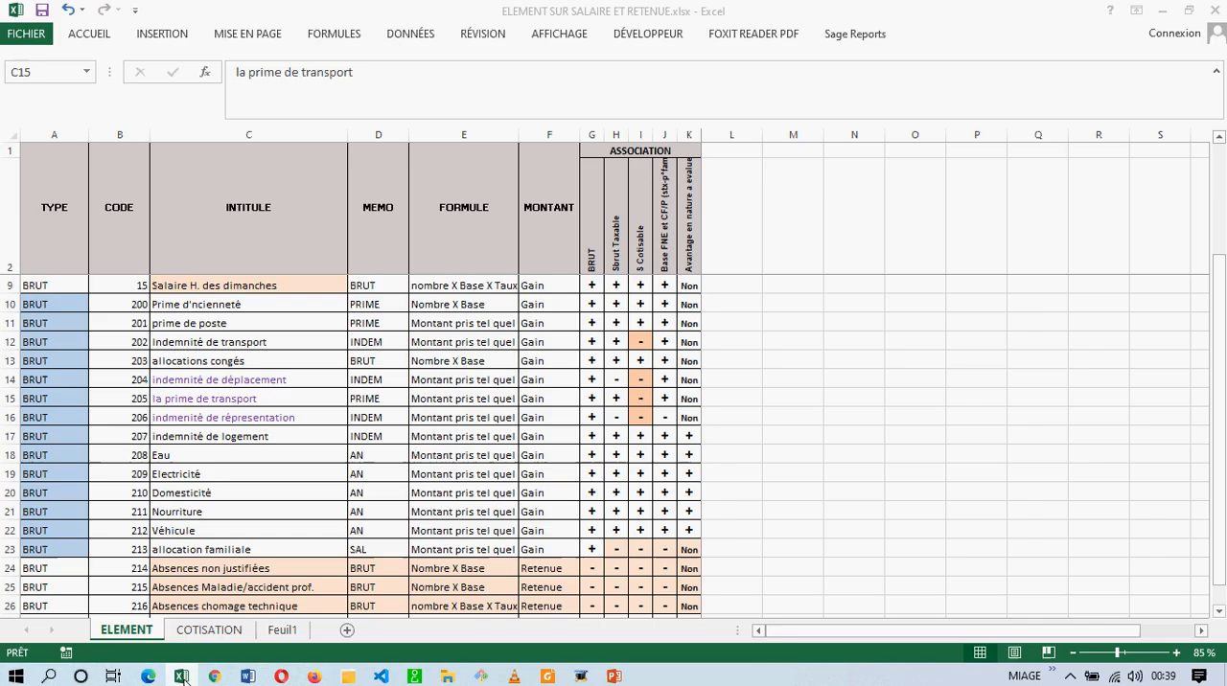
pyautogui.click(317, 549)
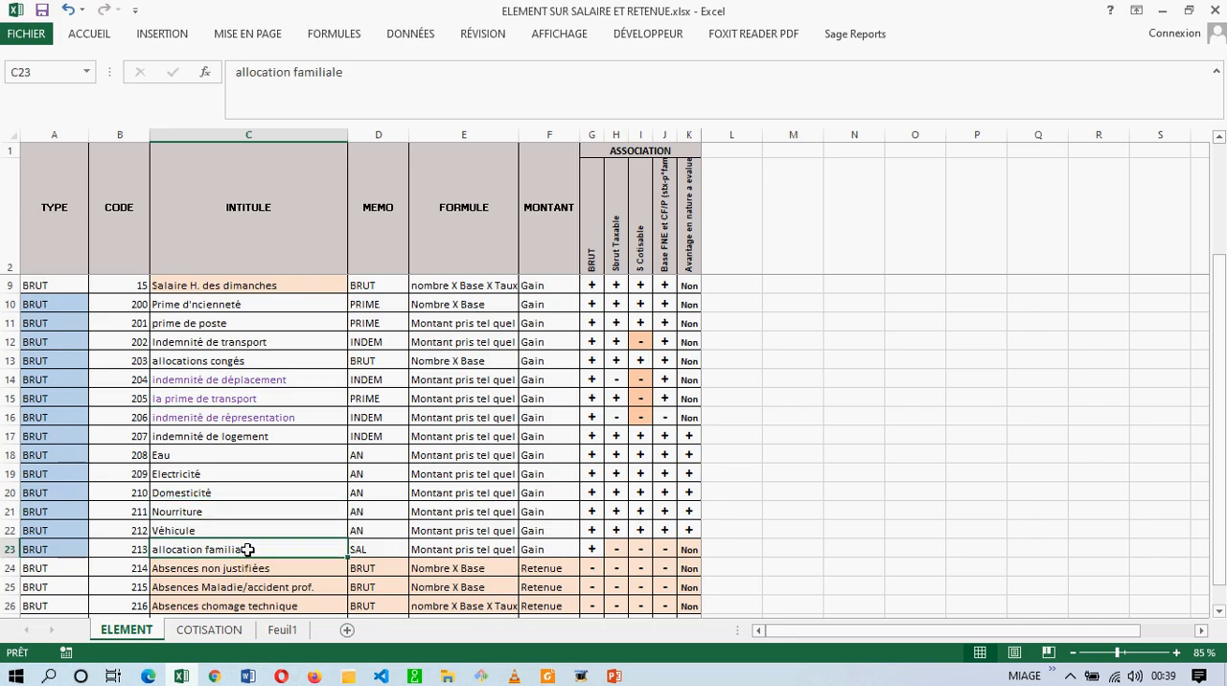
pyautogui.click(190, 459)
pyautogui.click(216, 437)
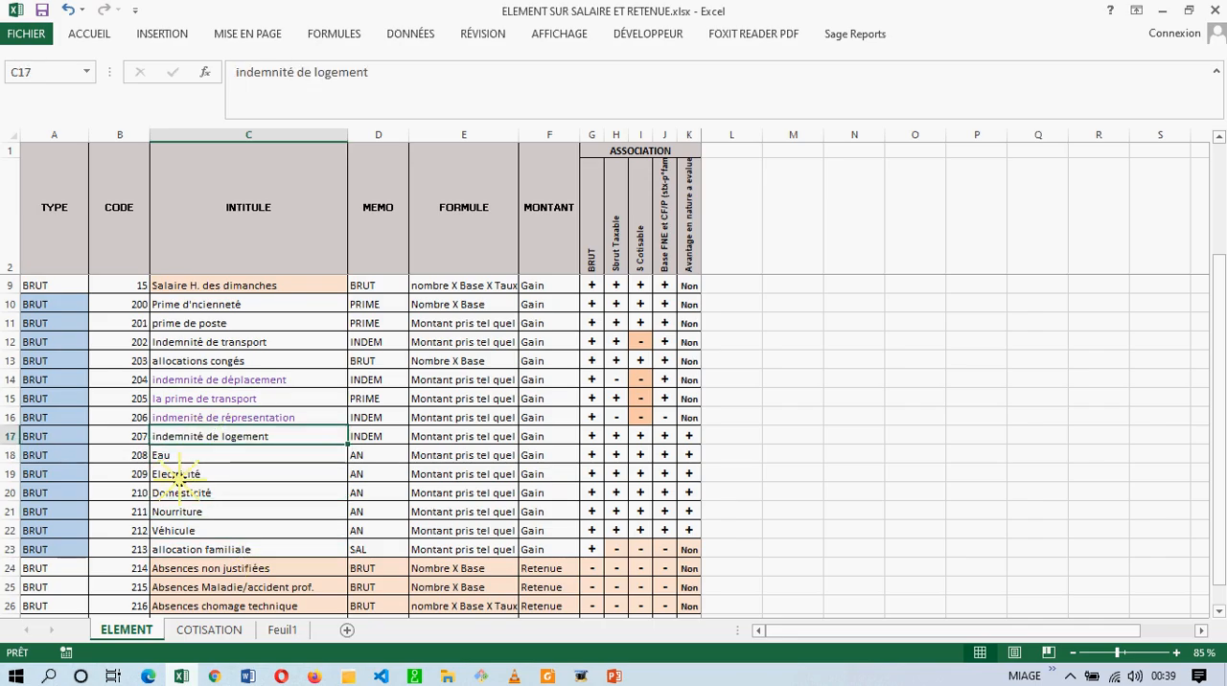
pyautogui.click(191, 473)
pyautogui.click(194, 493)
pyautogui.click(178, 512)
pyautogui.click(176, 531)
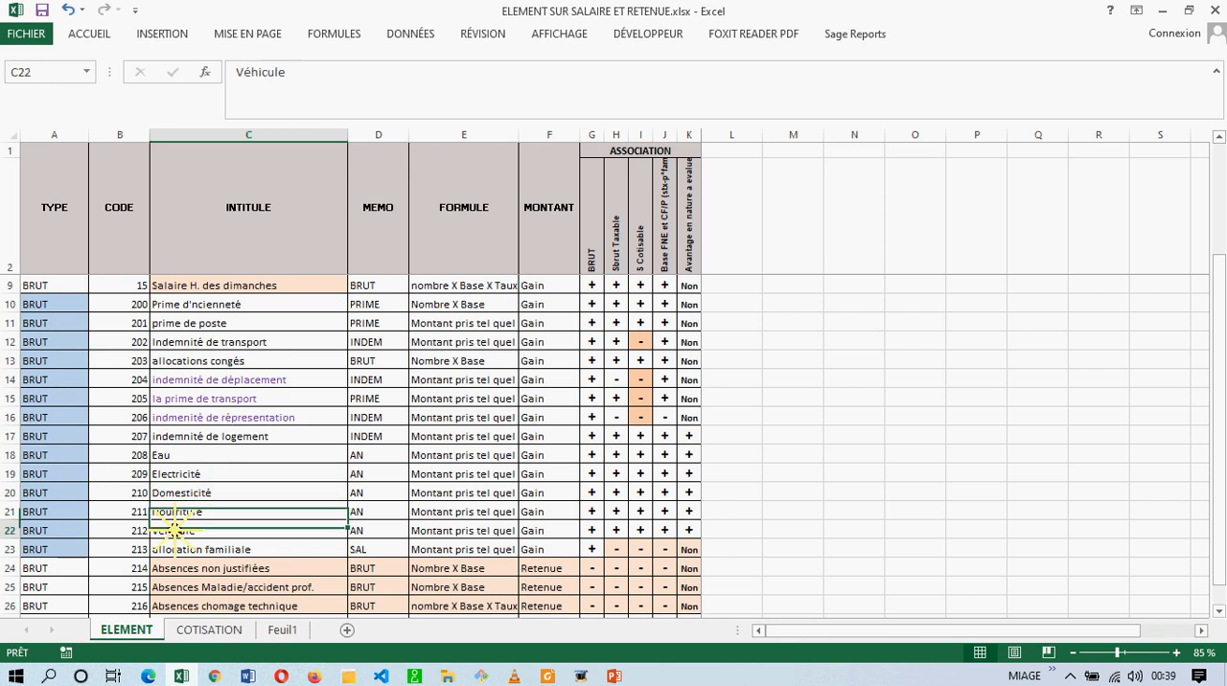
# Switch back to Sage Paie and complete the new constant's code as EVALNOURRI.
pyautogui.click(415, 676)
pyautogui.click(544, 254)
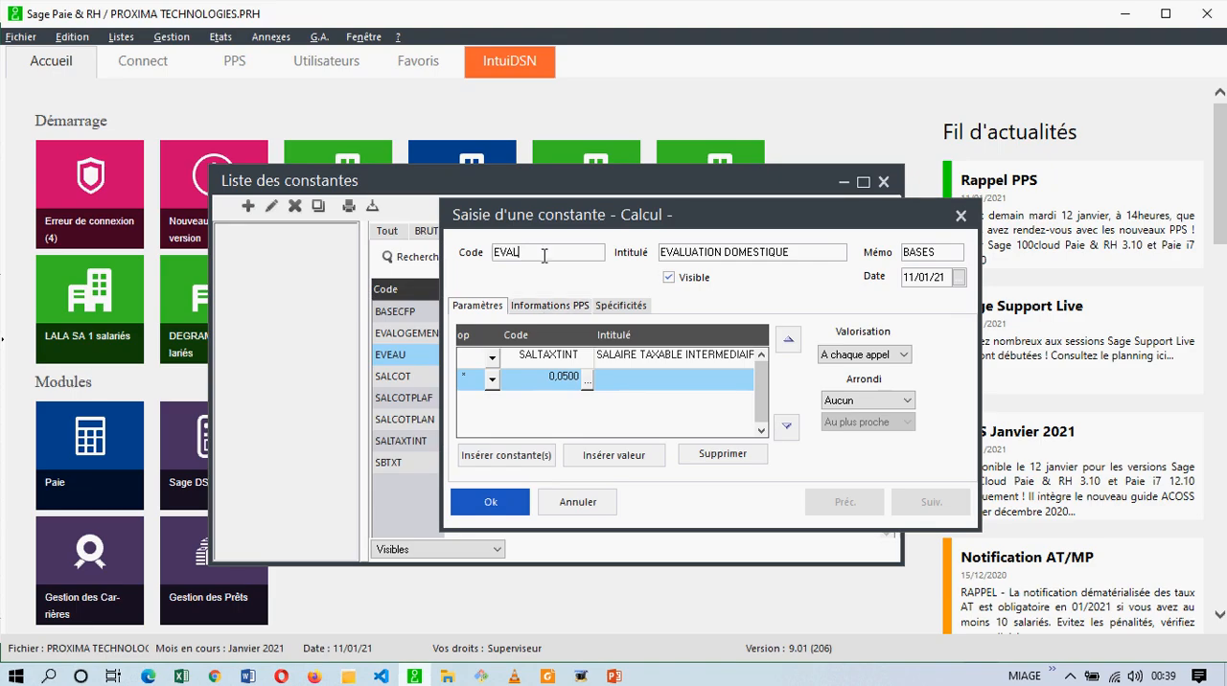
pyautogui.write('NOURRI')
pyautogui.press('Tab')
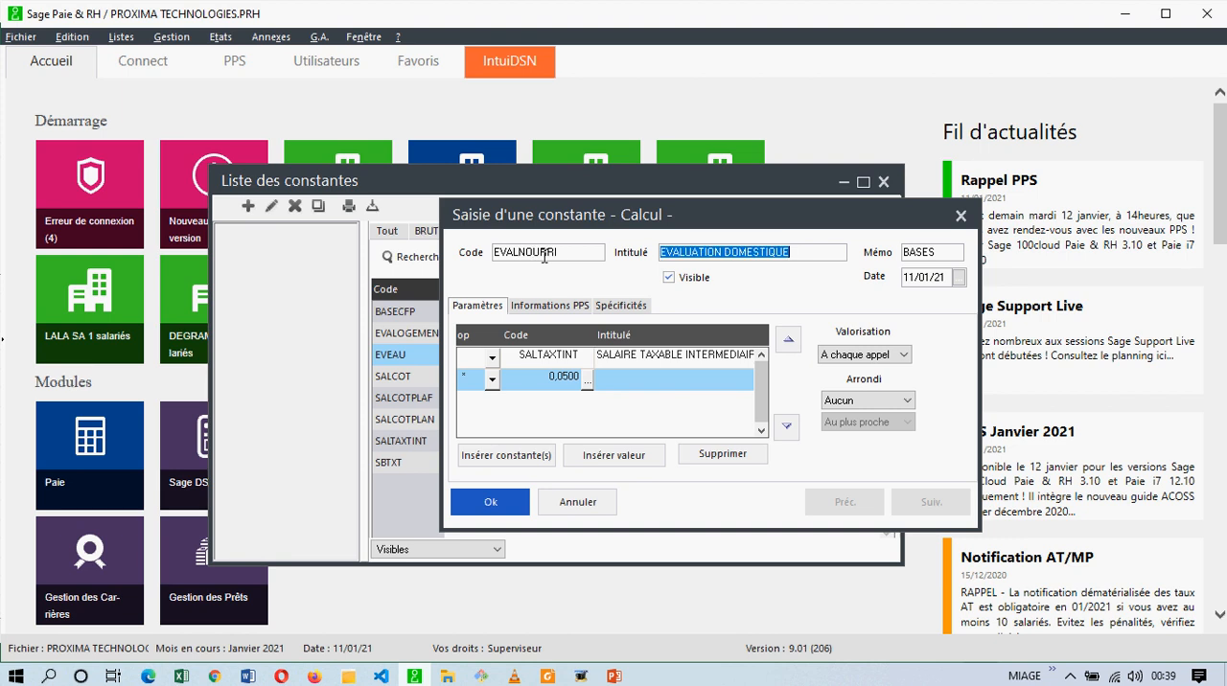
# Replace DOMESTIQUE in the constant's title so it reads EVALUATION NOURRITURE.
pyautogui.moveTo(724, 253); pyautogui.dragTo(813, 254)
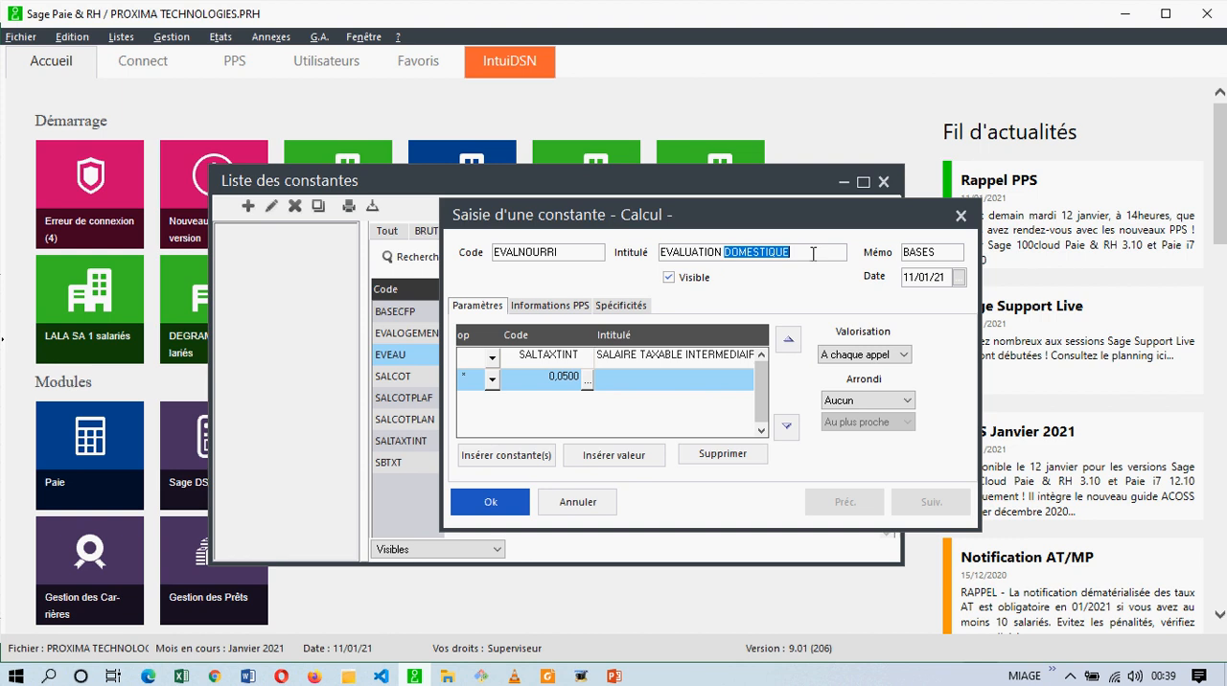
pyautogui.write('NO')
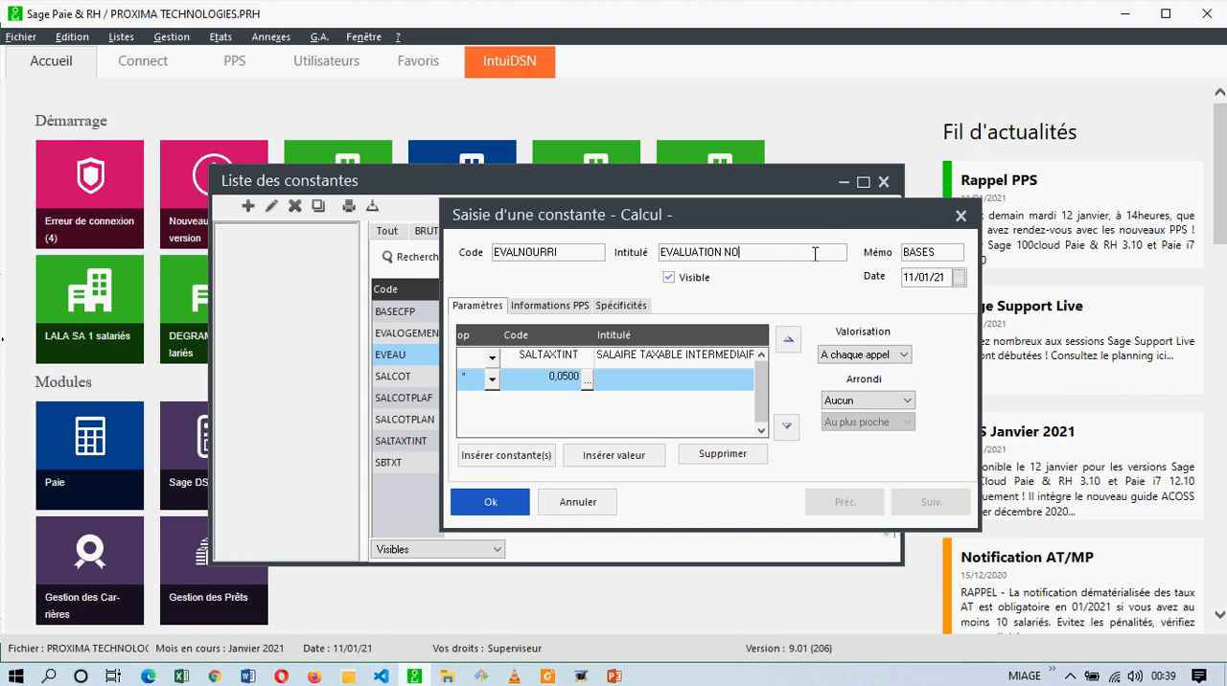
pyautogui.write('URRITURE')
pyautogui.press('Tab')
# Set the multiplier in the EVALNOURRI formula to 0.1 and save the constant.
pyautogui.click(536, 378)
pyautogui.press('BackSpace')
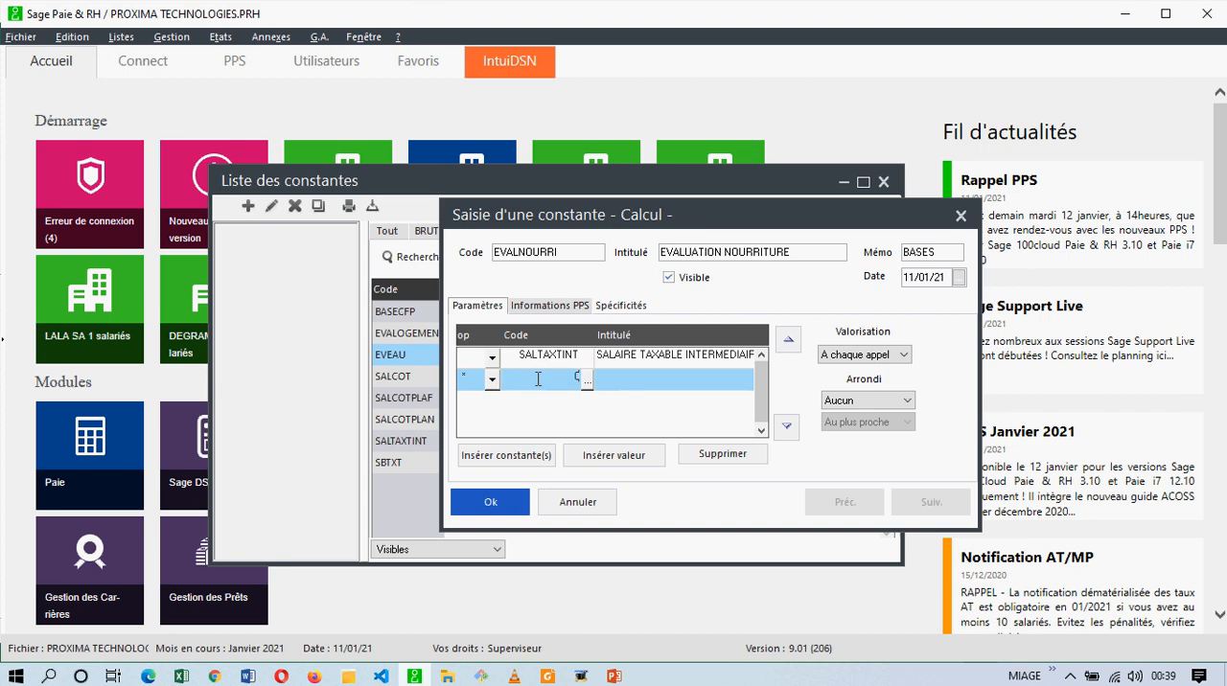
pyautogui.write('0.1')
pyautogui.press('Return')
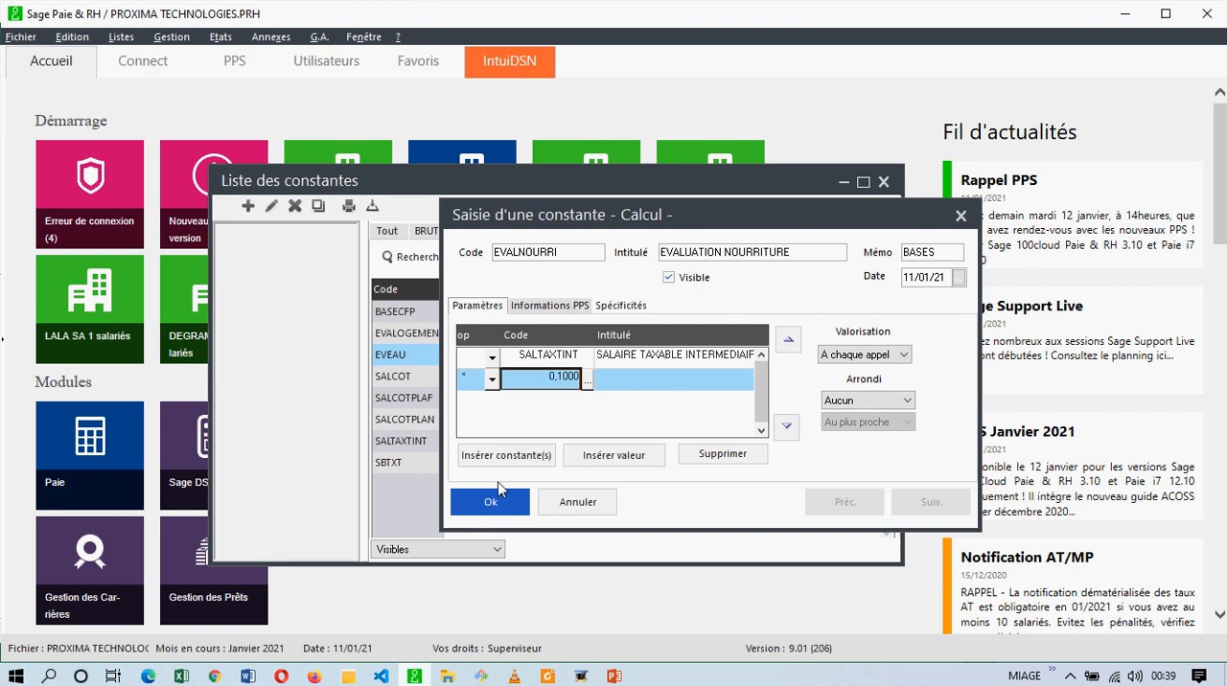
pyautogui.click(490, 501)
# Give the next constant the code EVAVEHICU and the title EVALUATION VEHICULE.
pyautogui.write('EVA')
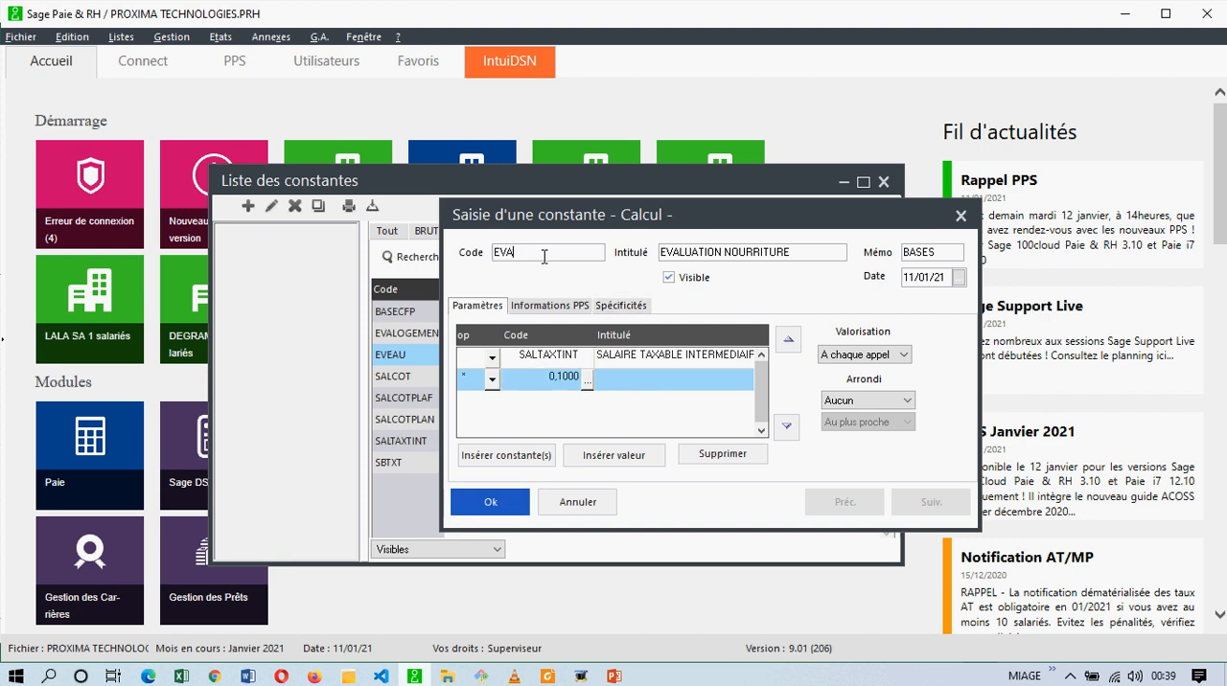
pyautogui.write('VEHICU')
pyautogui.press('Tab')
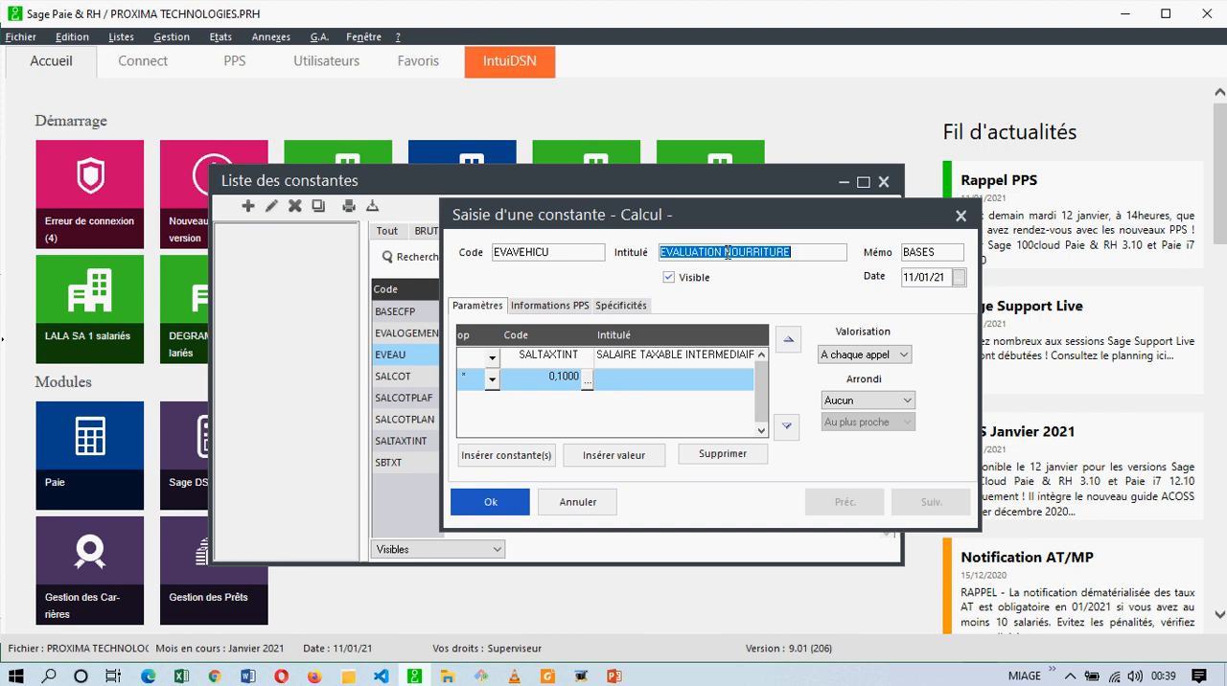
pyautogui.moveTo(726, 253); pyautogui.dragTo(840, 252)
pyautogui.write('VEHICULE')
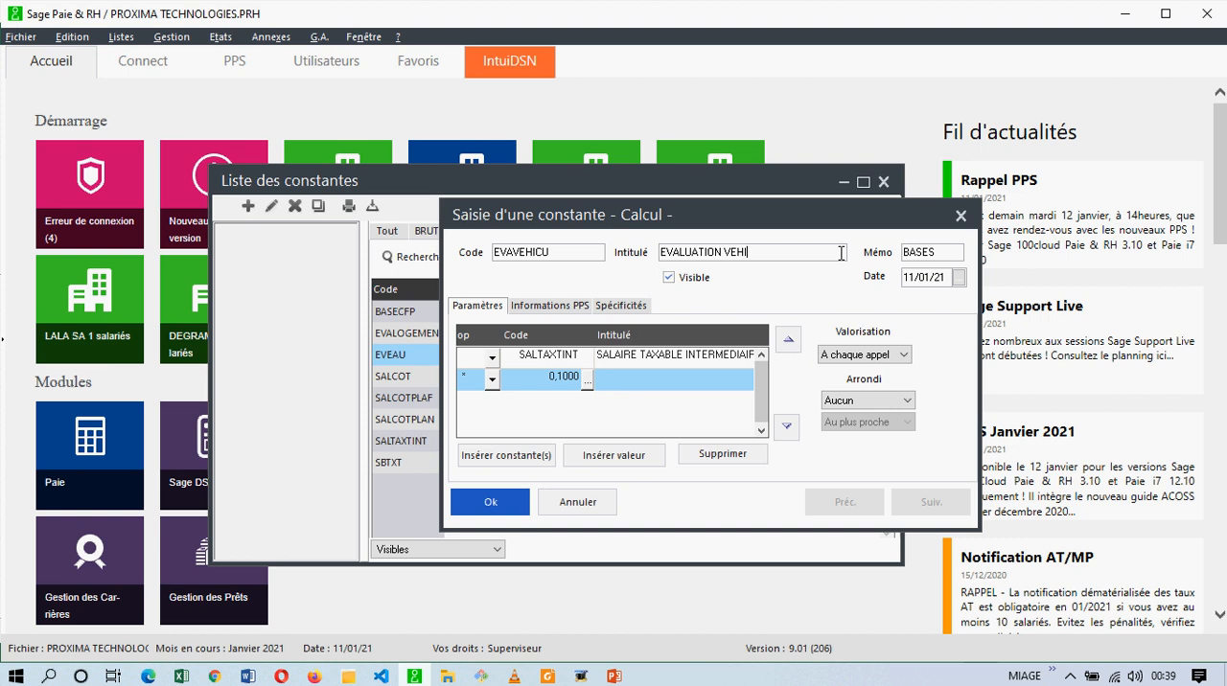
# Check the vehicle rate in the tax code PDF, keep the EVAVEHICU multiplier at 0.1, and save the constant.
pyautogui.click(543, 377)
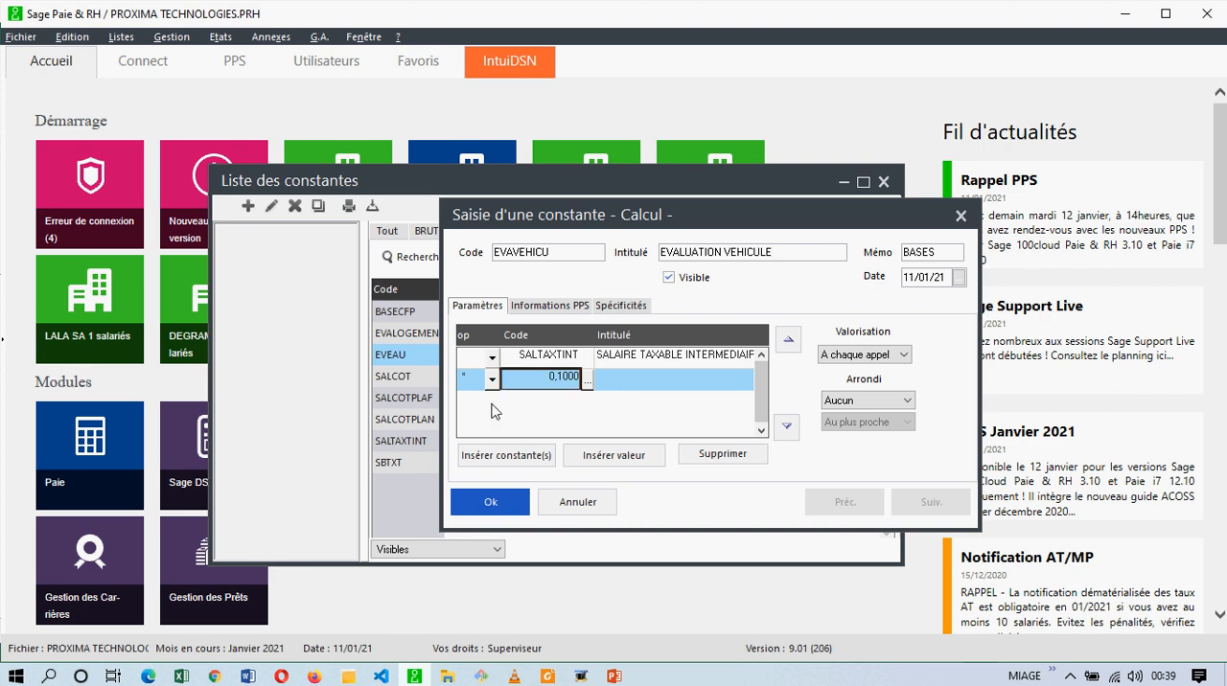
pyautogui.click(548, 677)
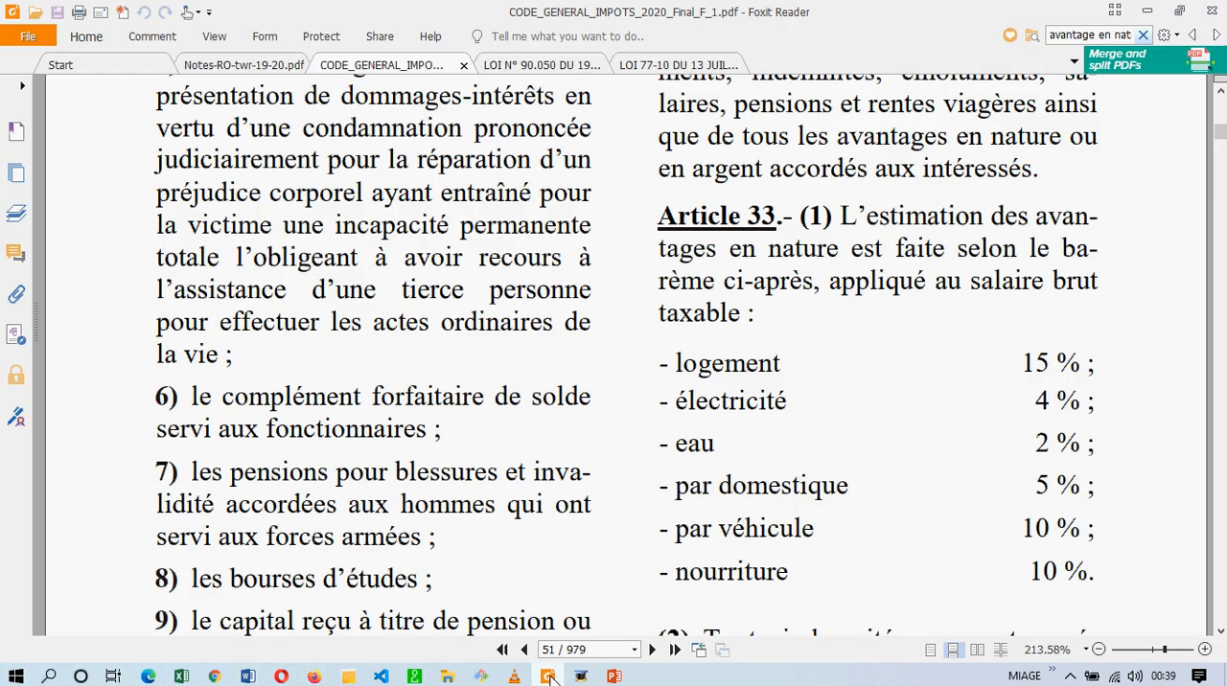
pyautogui.click(414, 677)
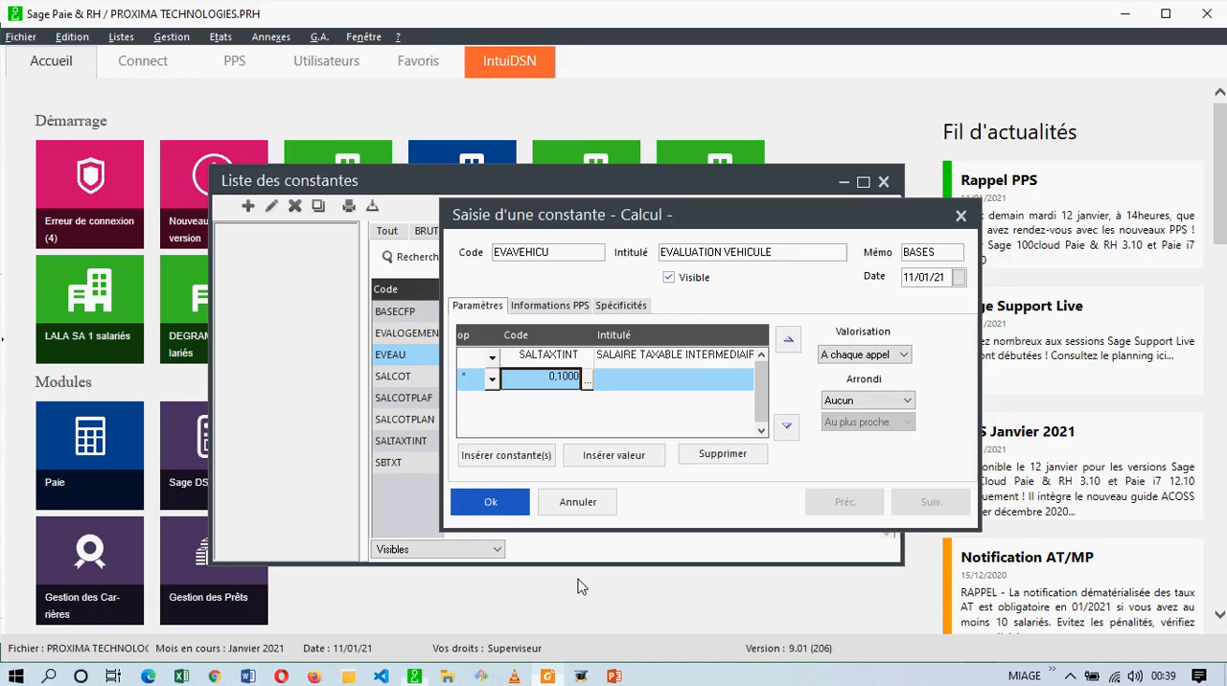
pyautogui.click(506, 512)
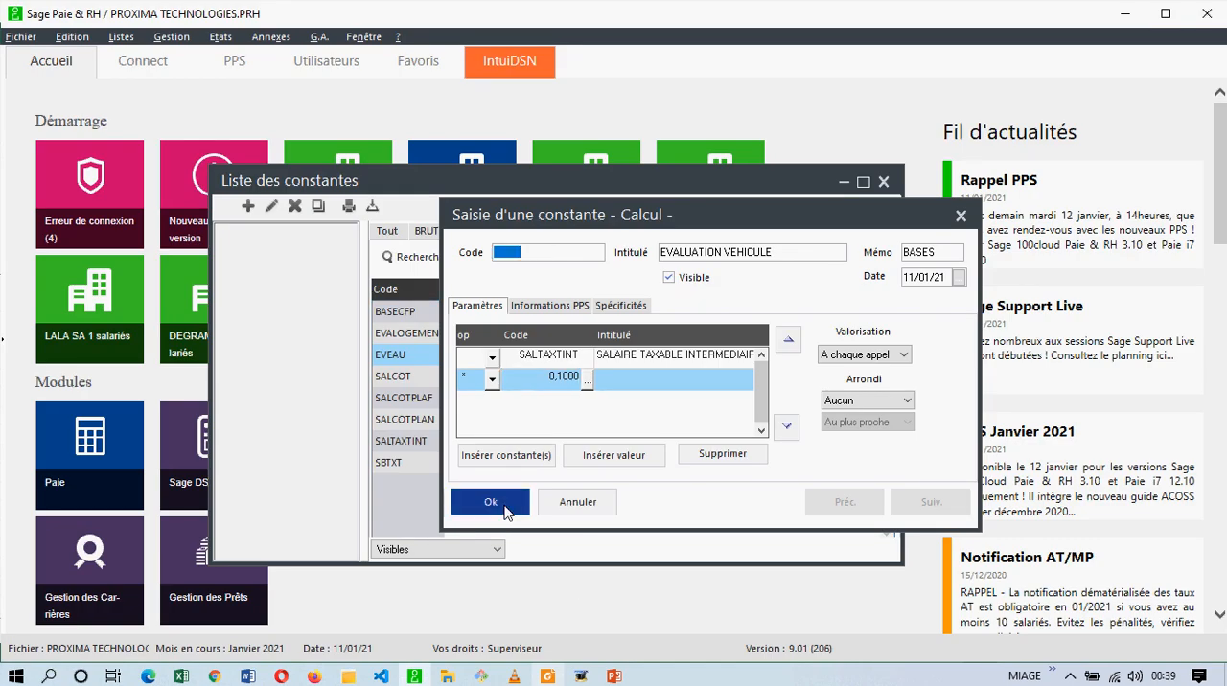
# Close the constant entry form and review the evaluation constants in the BASES list.
pyautogui.click(960, 219)
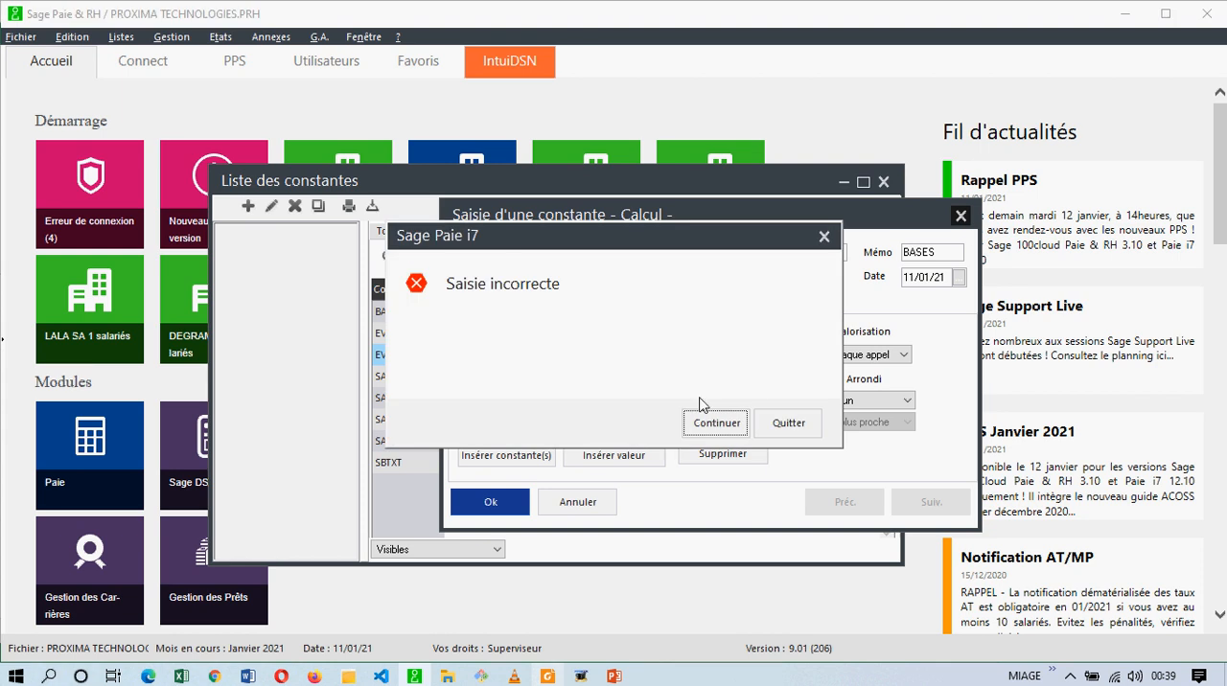
pyautogui.click(718, 423)
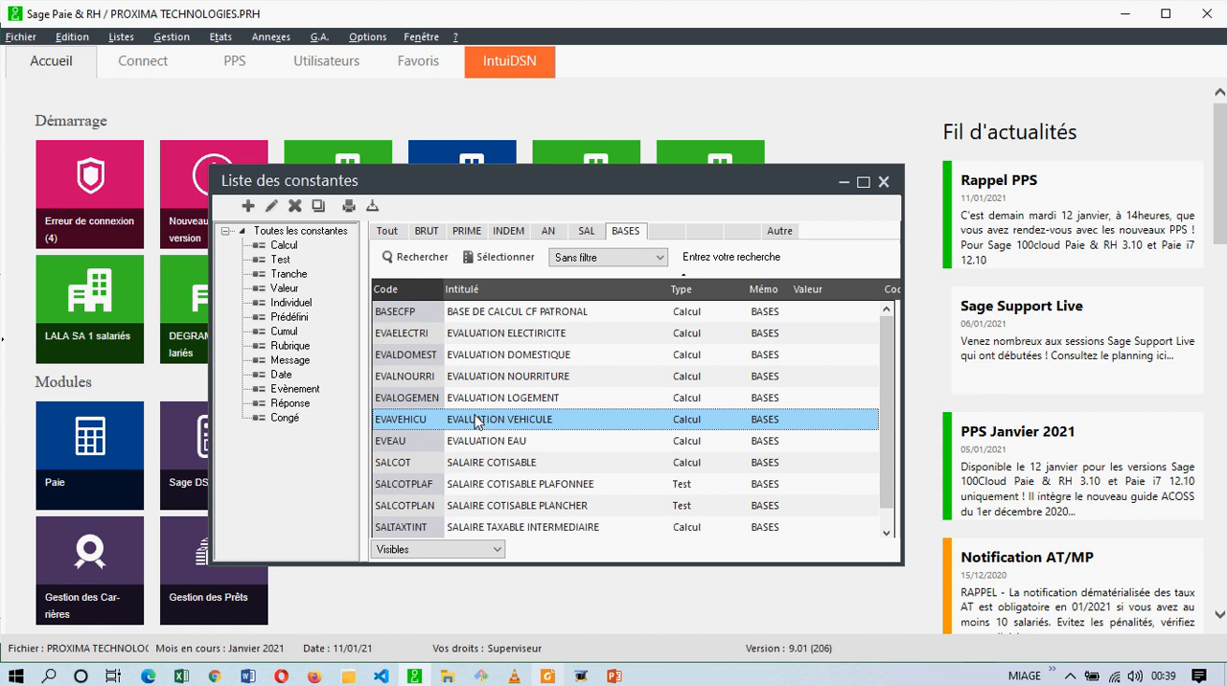
pyautogui.scroll(-1, 478, 423)
pyautogui.scroll(1, 477, 423)
pyautogui.click(409, 336)
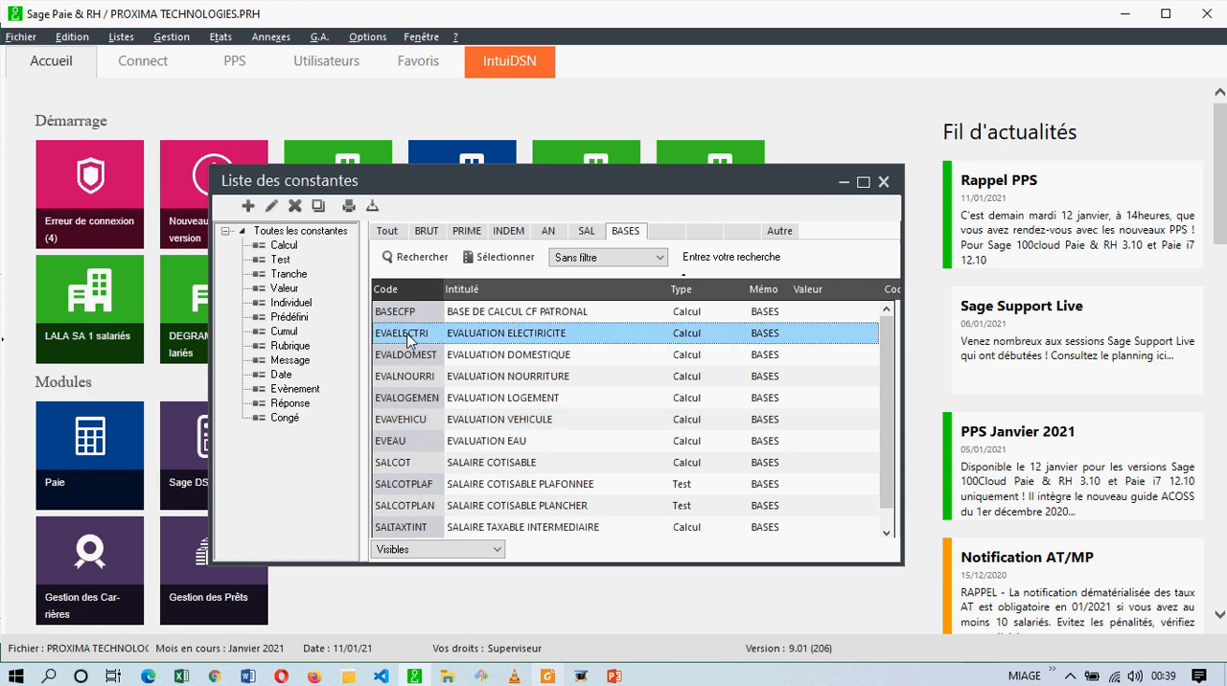
# Open the payroll parameters at the format settings that hold the memo codes of constants and rubrics.
pyautogui.click(653, 238)
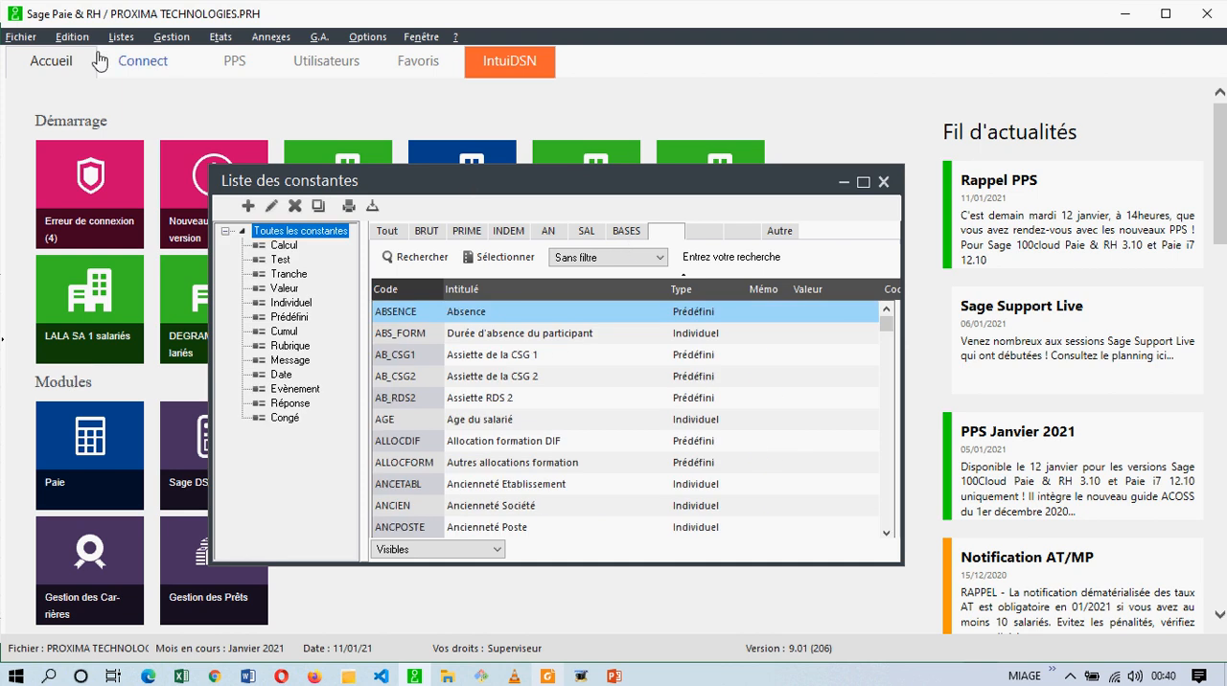
pyautogui.click(21, 37)
pyautogui.moveTo(86, 210)
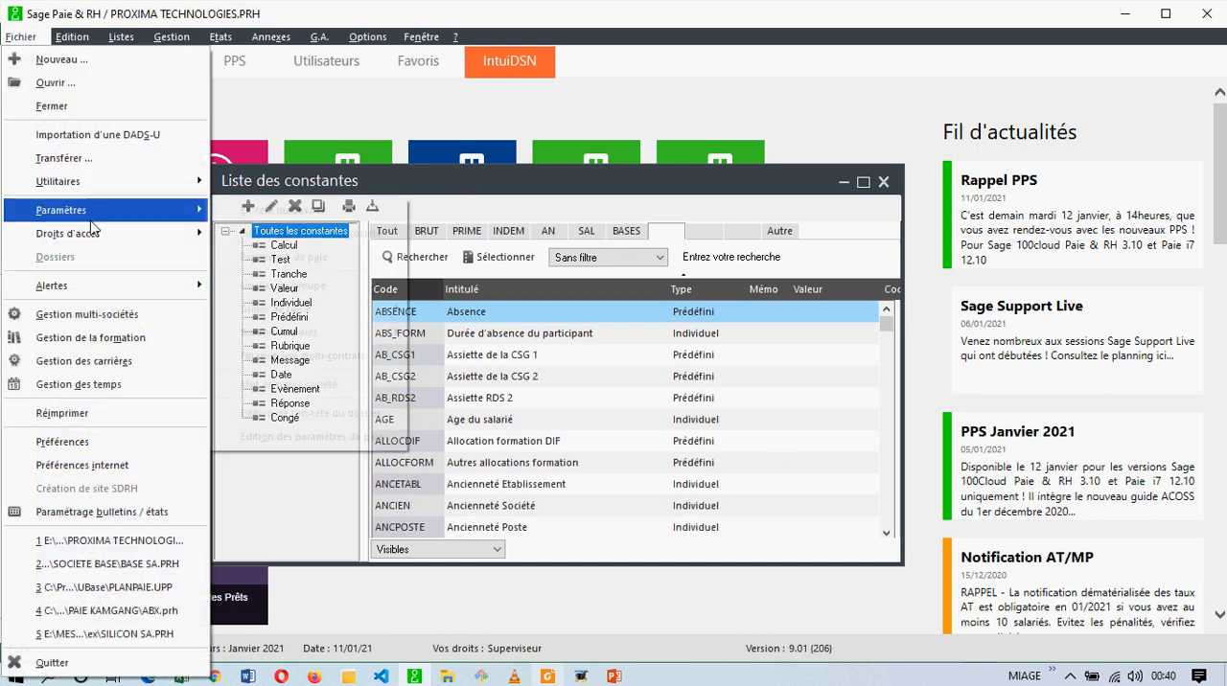
pyautogui.click(255, 257)
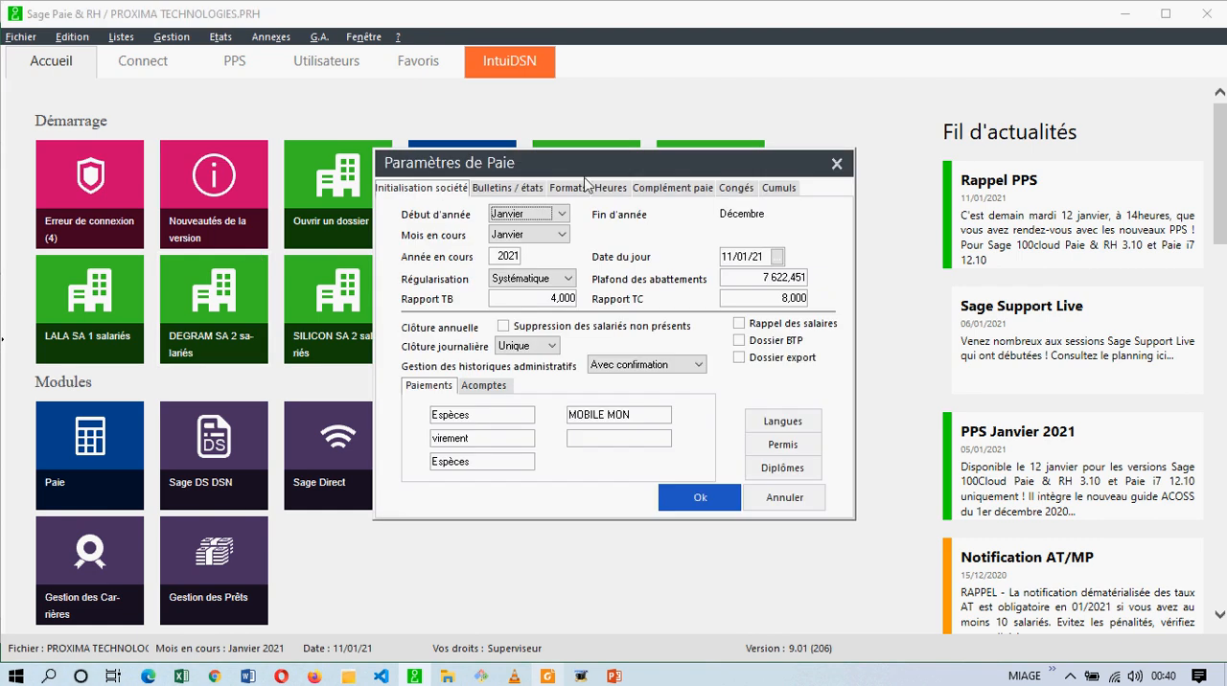
pyautogui.click(570, 189)
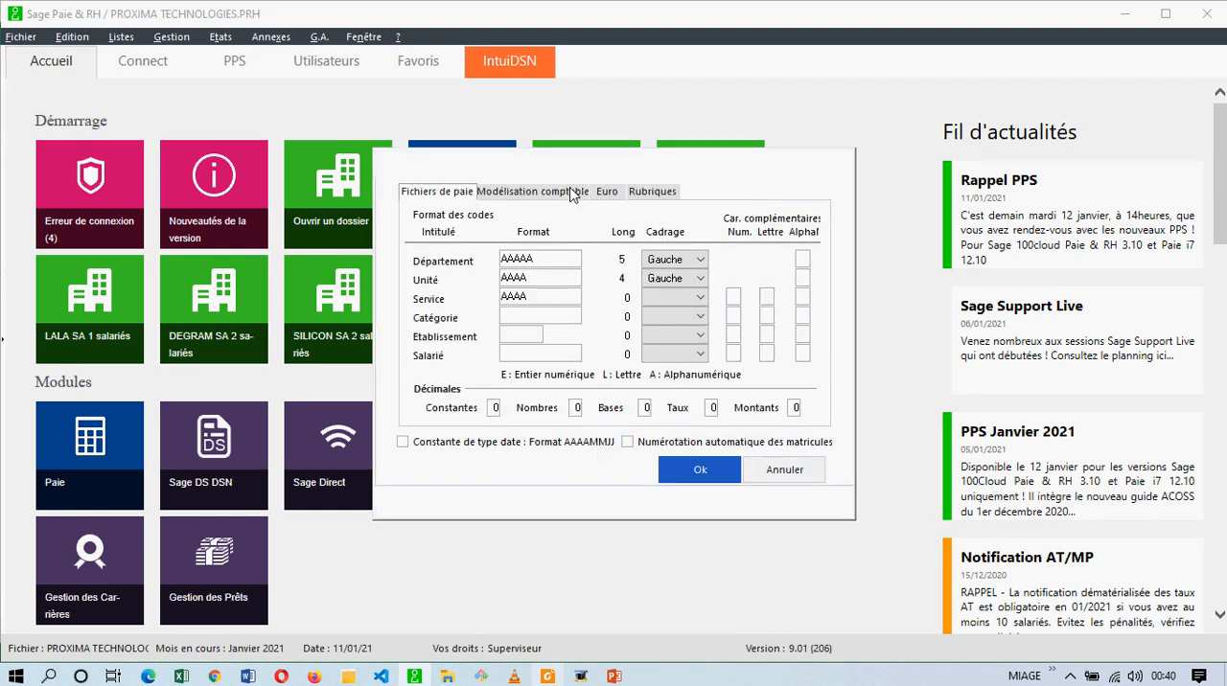
pyautogui.click(644, 220)
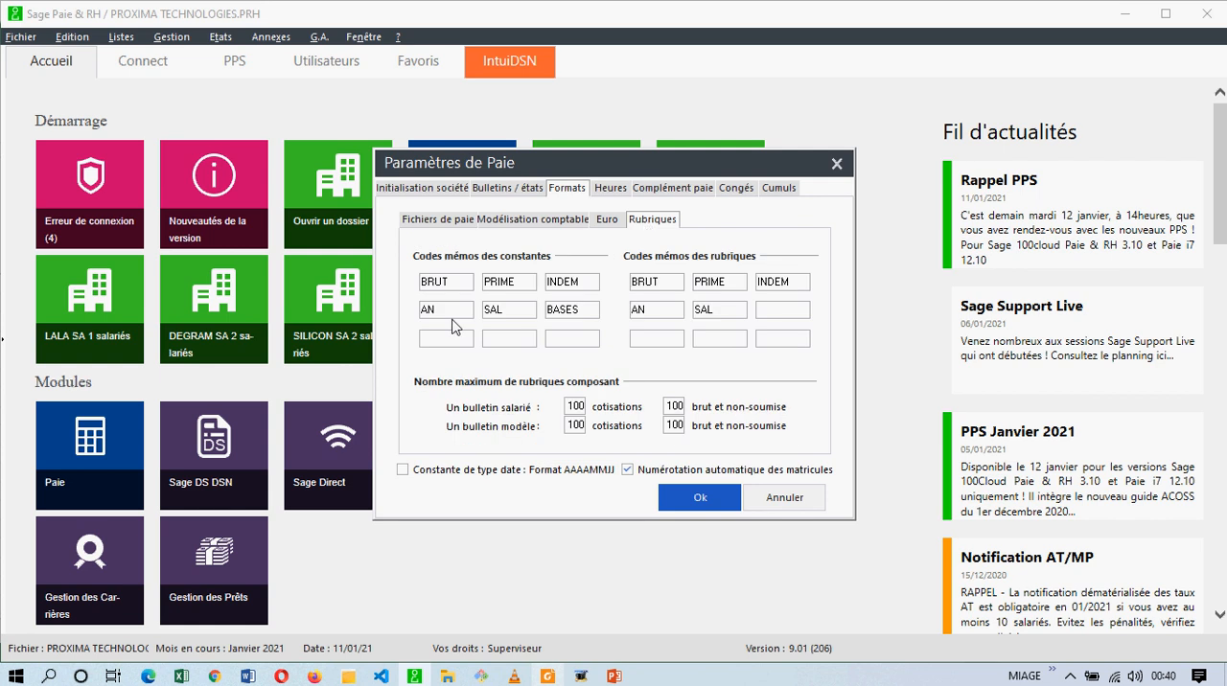
# Add EVAL as a new memo code for constants in the first free slot and save the payroll parameters.
pyautogui.click(430, 338)
pyautogui.write('EV')
pyautogui.press('Tab')
pyautogui.doubleClick(440, 340)
pyautogui.write('EVAL')
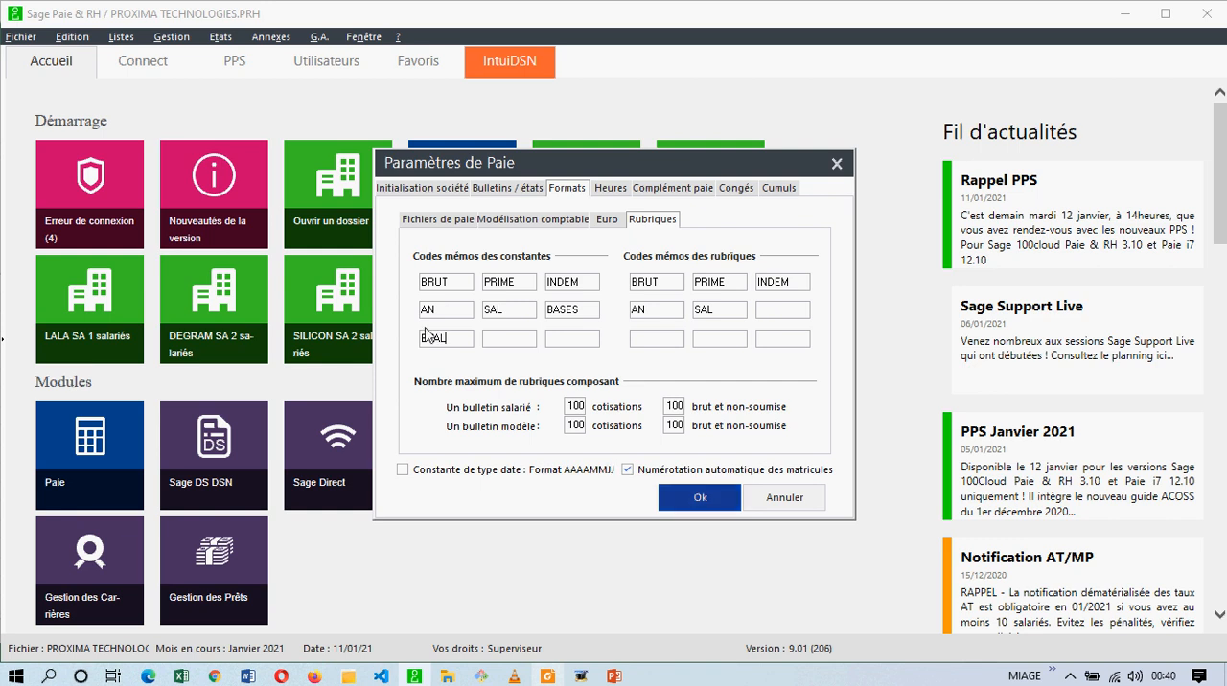
pyautogui.click(691, 503)
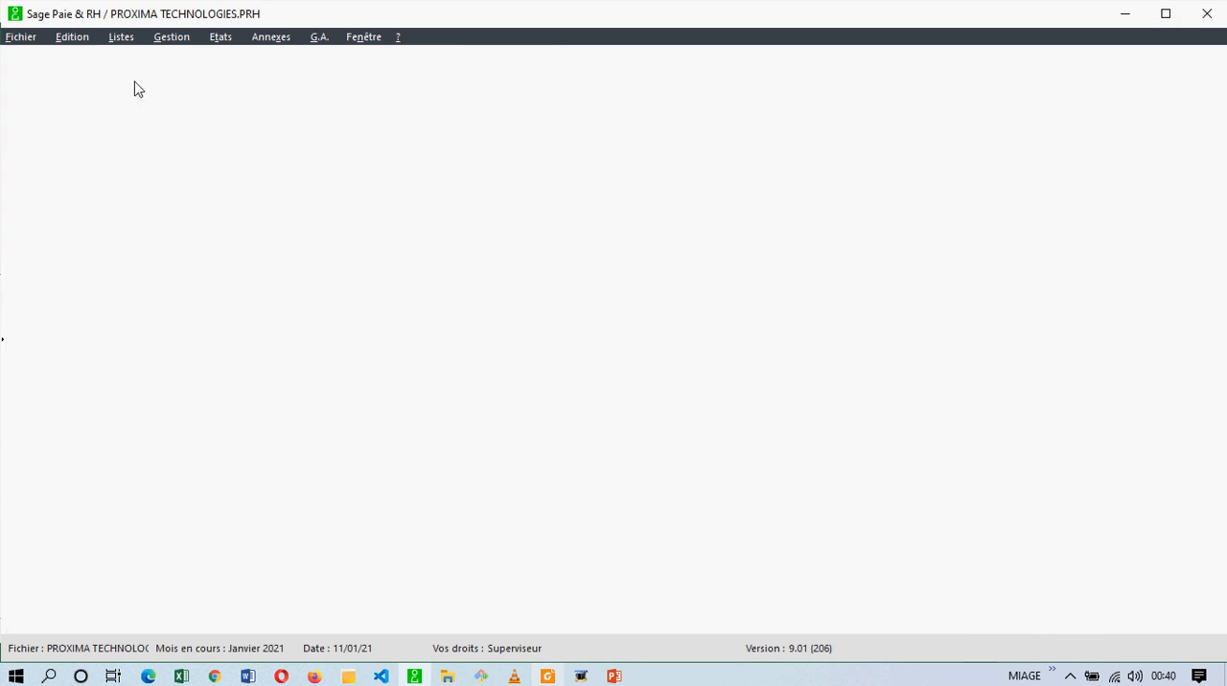
# Reopen the constants list, change the memo of EVAELECTRI under BASES to EVAL, and save the change.
pyautogui.click(121, 39)
pyautogui.click(143, 87)
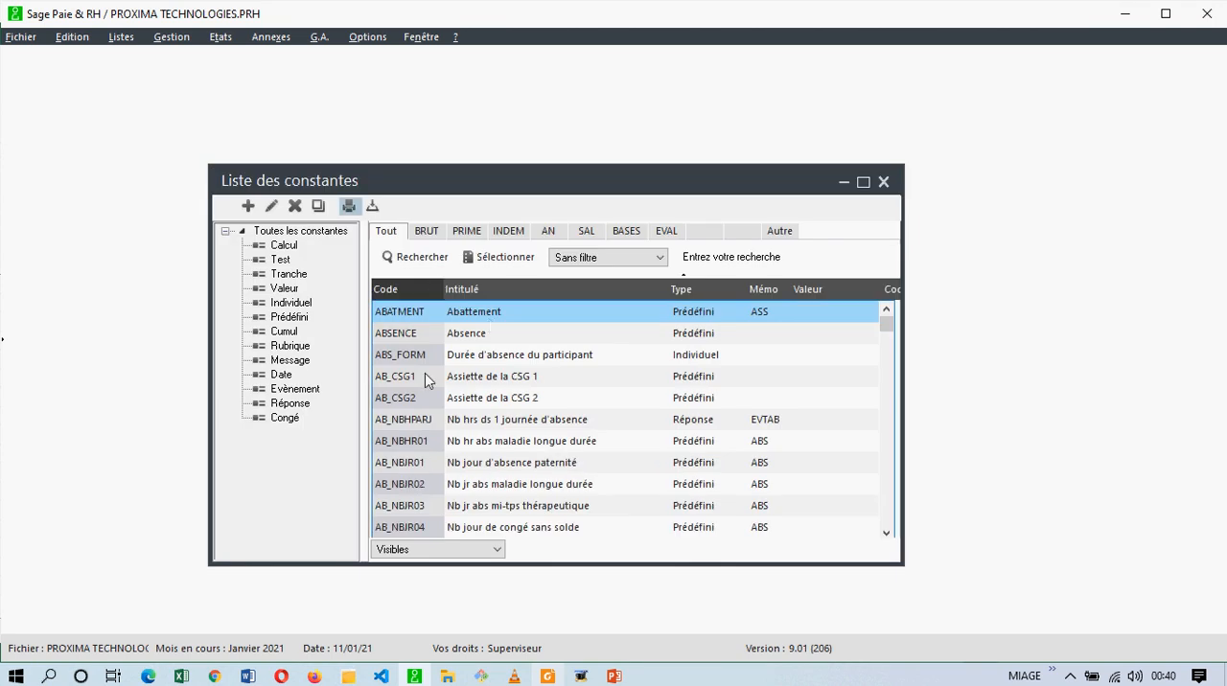
pyautogui.click(624, 231)
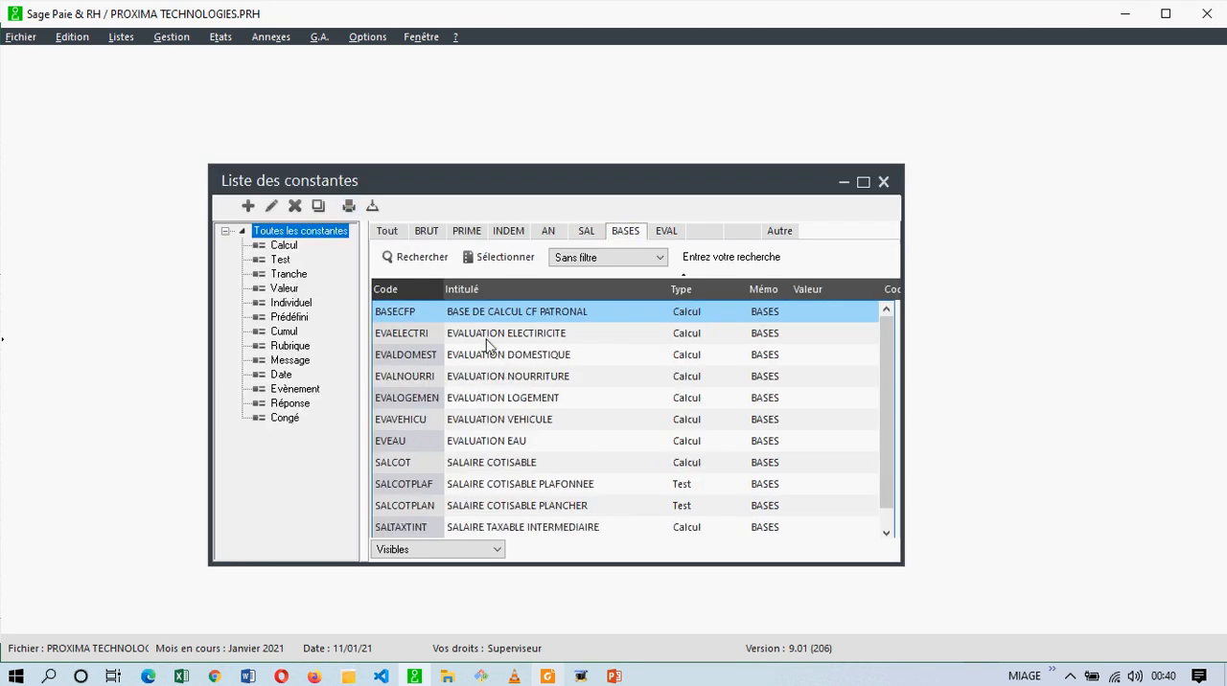
pyautogui.click(489, 336)
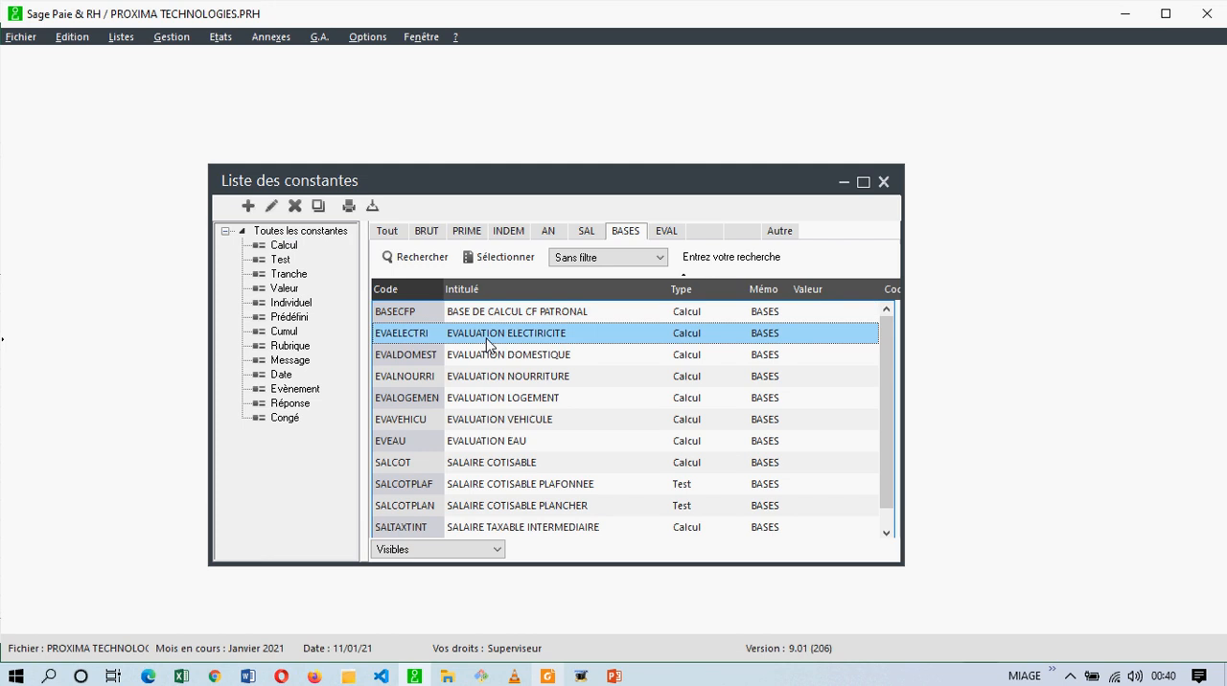
pyautogui.doubleClick(489, 343)
pyautogui.doubleClick(942, 254)
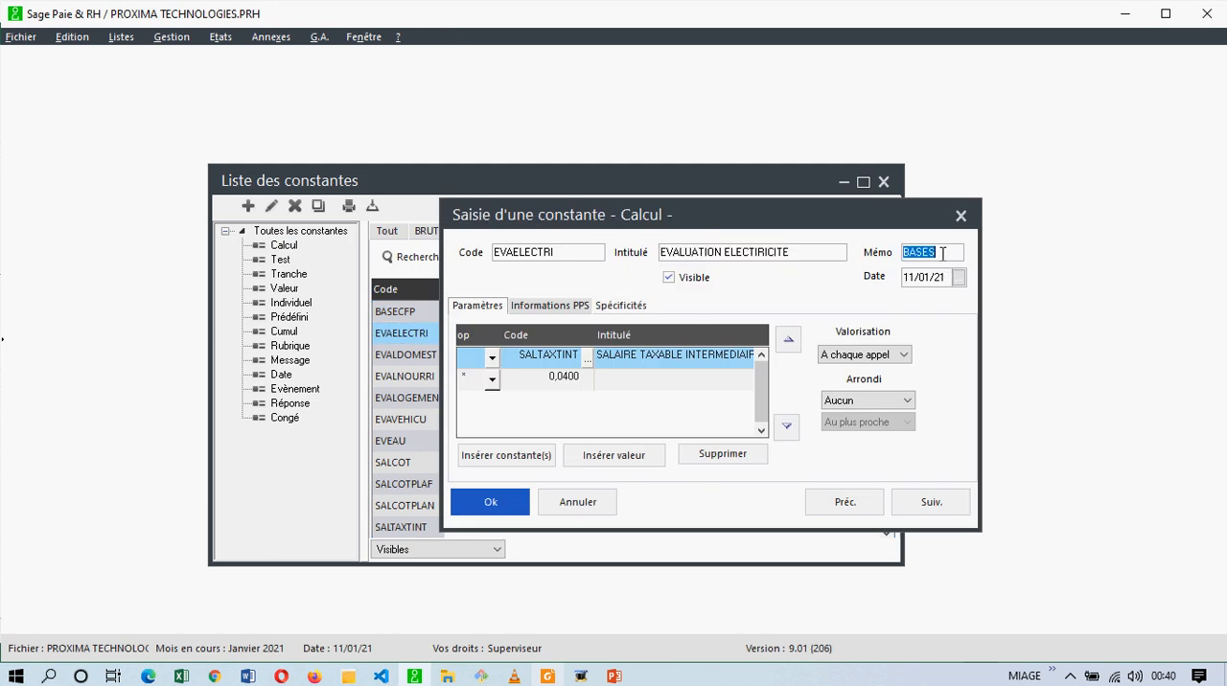
pyautogui.write('EVAL')
pyautogui.click(931, 501)
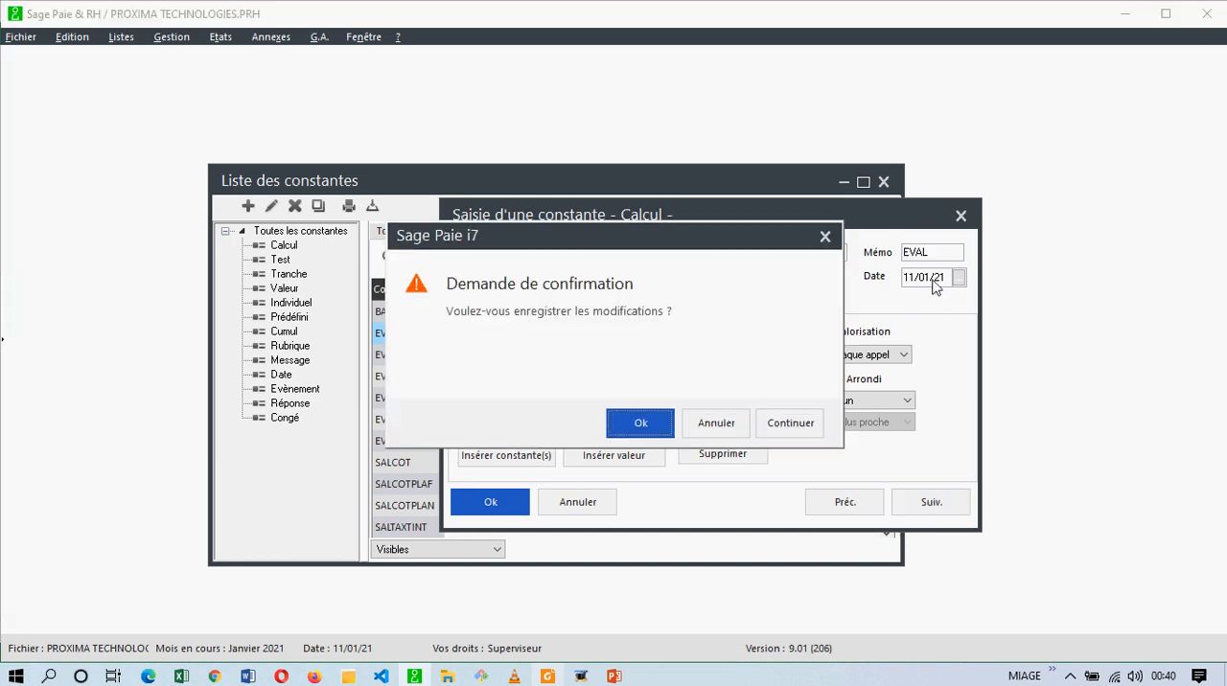
pyautogui.click(640, 423)
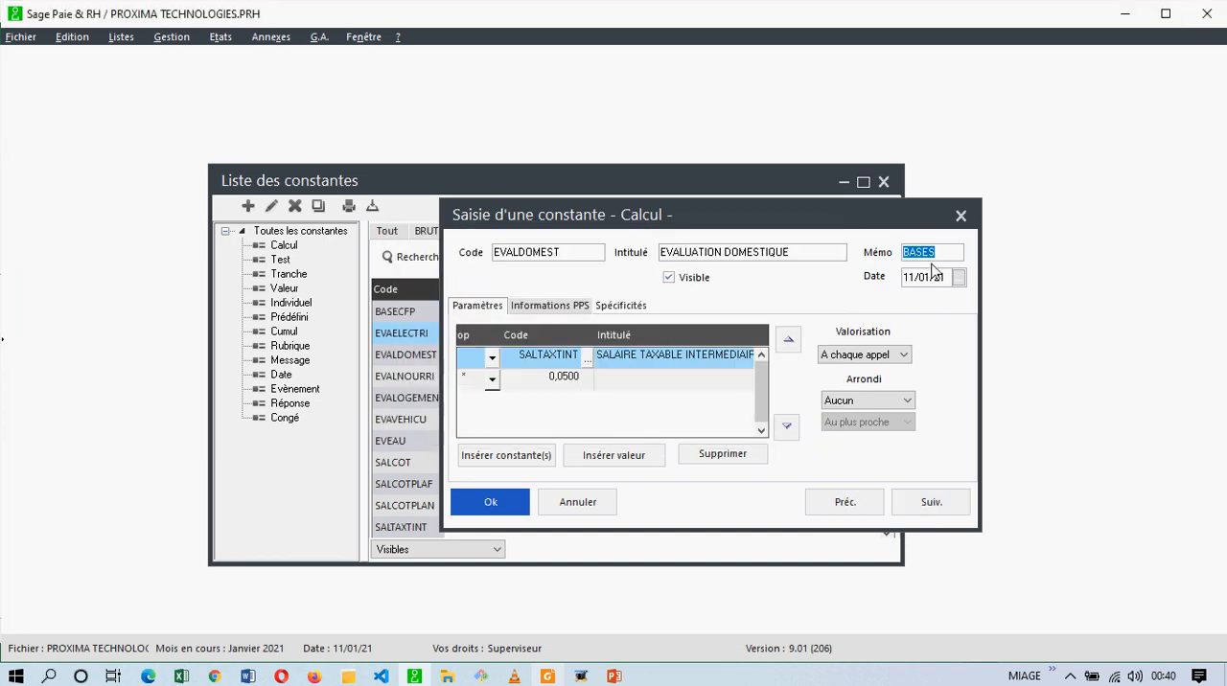
# Set the memo of the EVALDOMEST and EVALNOURRI constants to EVAL, saving each change.
pyautogui.write('EVAL')
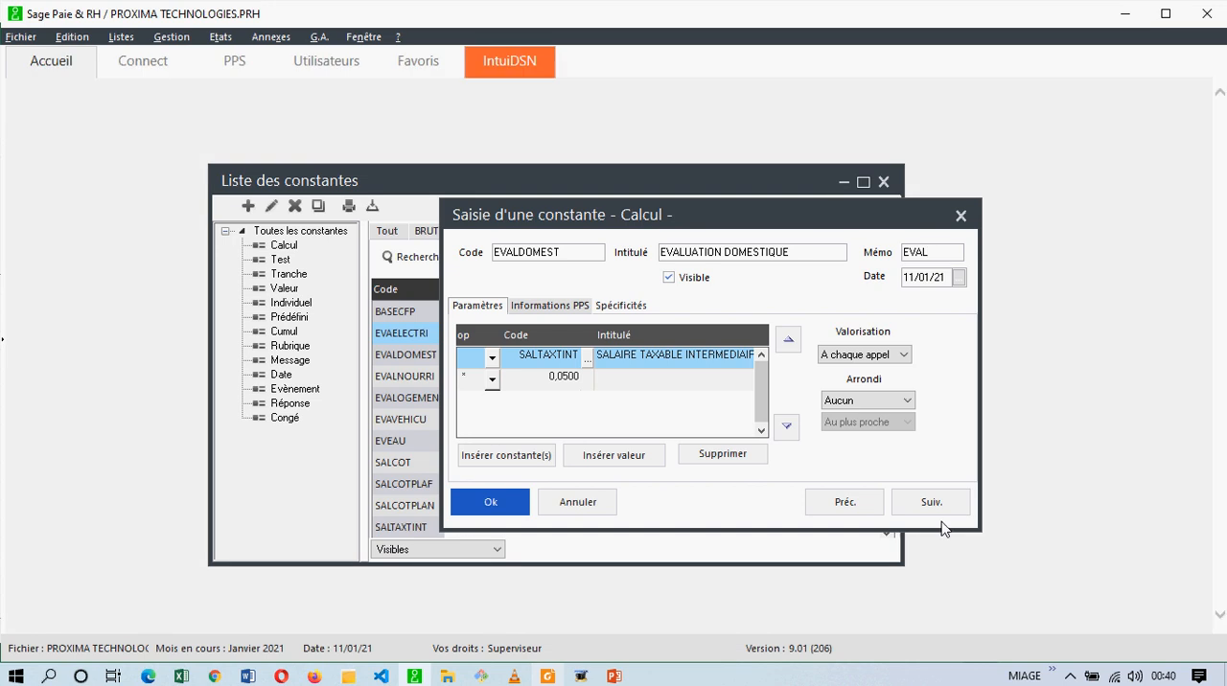
pyautogui.click(945, 501)
pyautogui.click(670, 437)
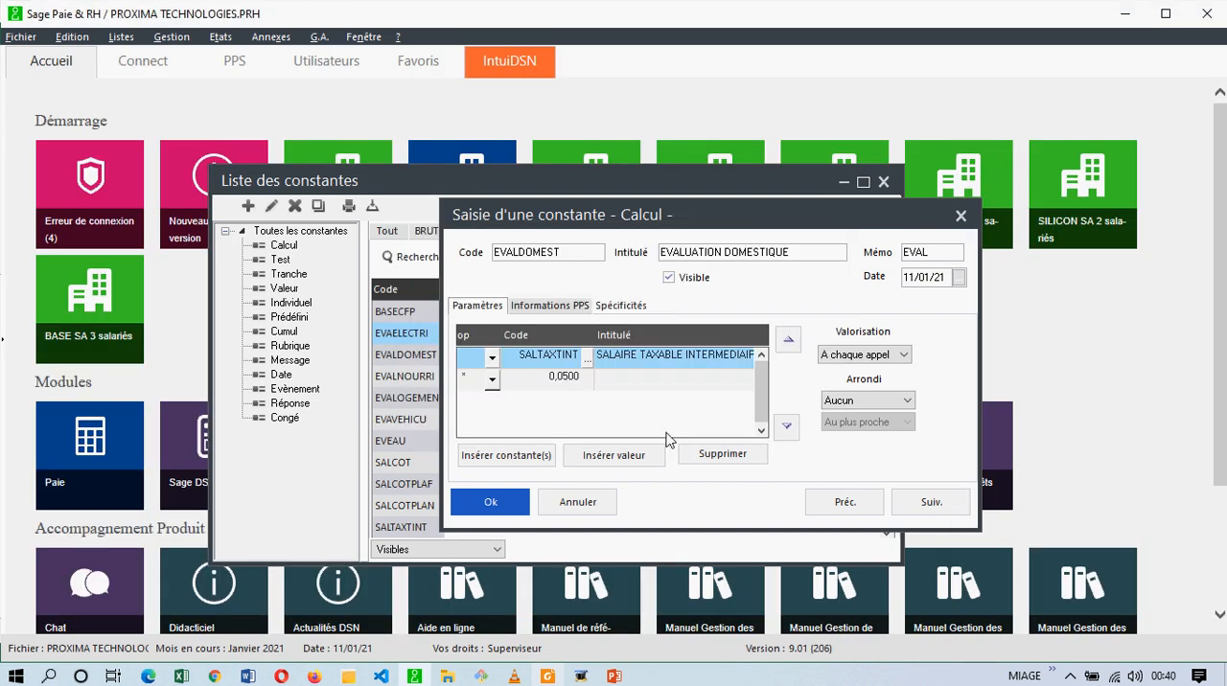
pyautogui.write('EVAL')
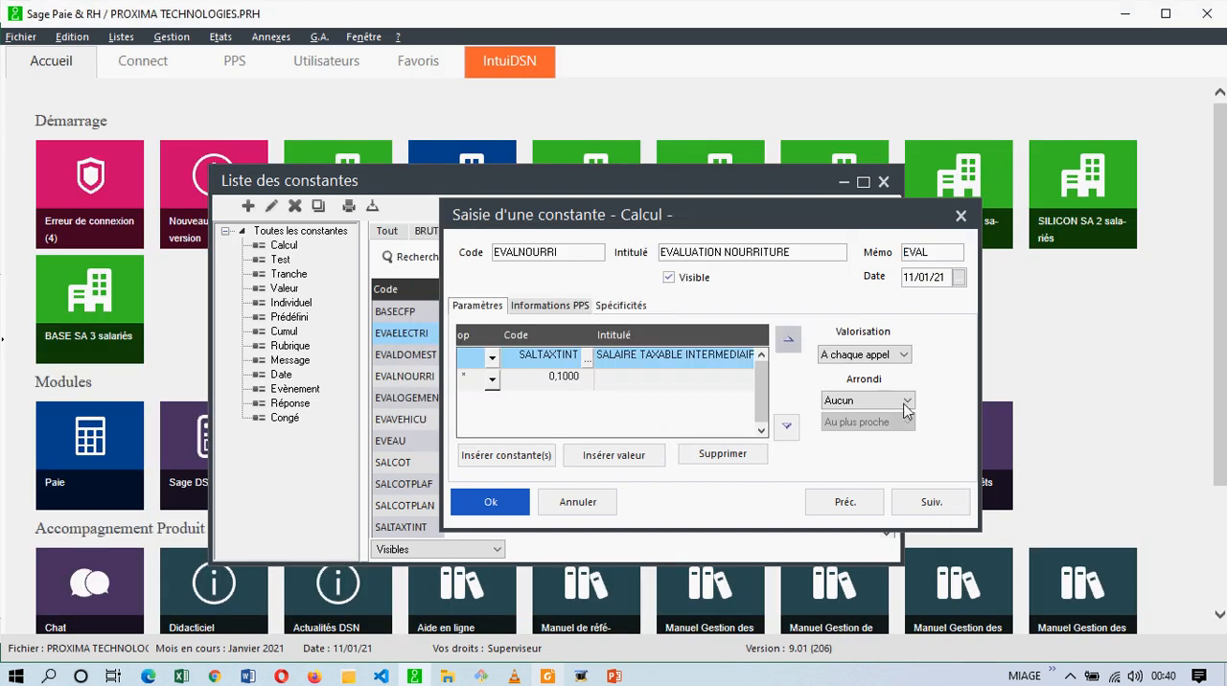
pyautogui.click(931, 501)
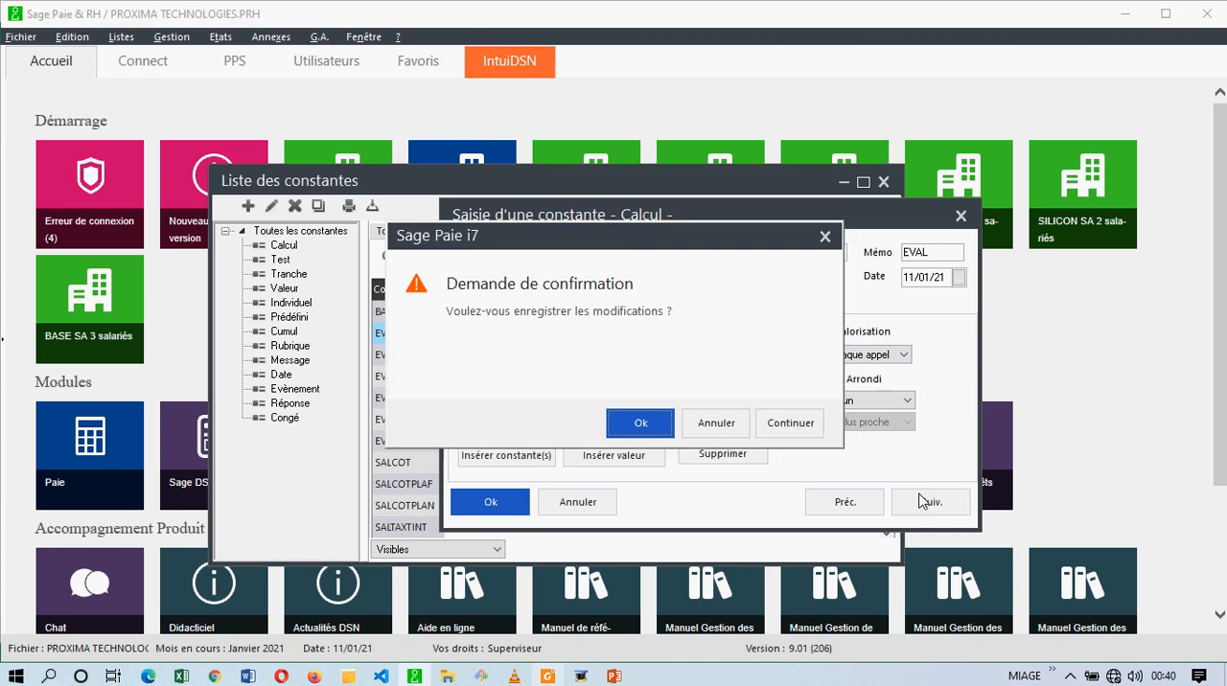
pyautogui.click(671, 422)
# Set the memo of the EVALOGEMEN and EVAVEHICU constants to EVAL, saving each change.
pyautogui.write('EVAL')
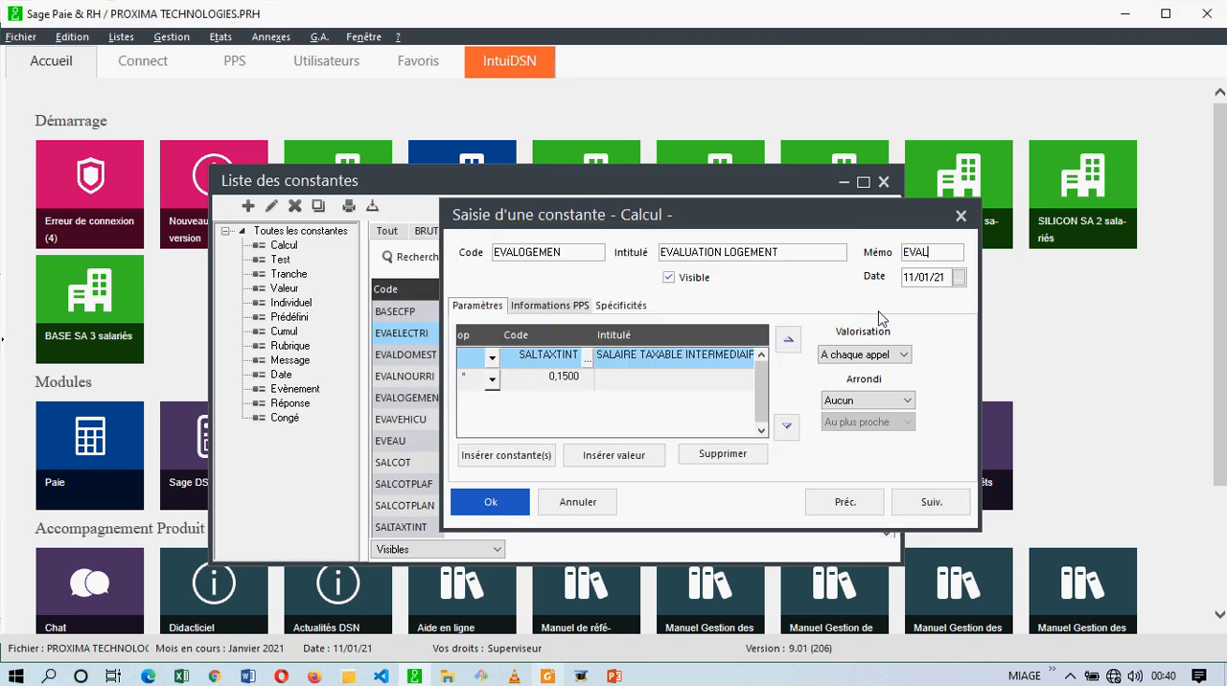
pyautogui.click(933, 506)
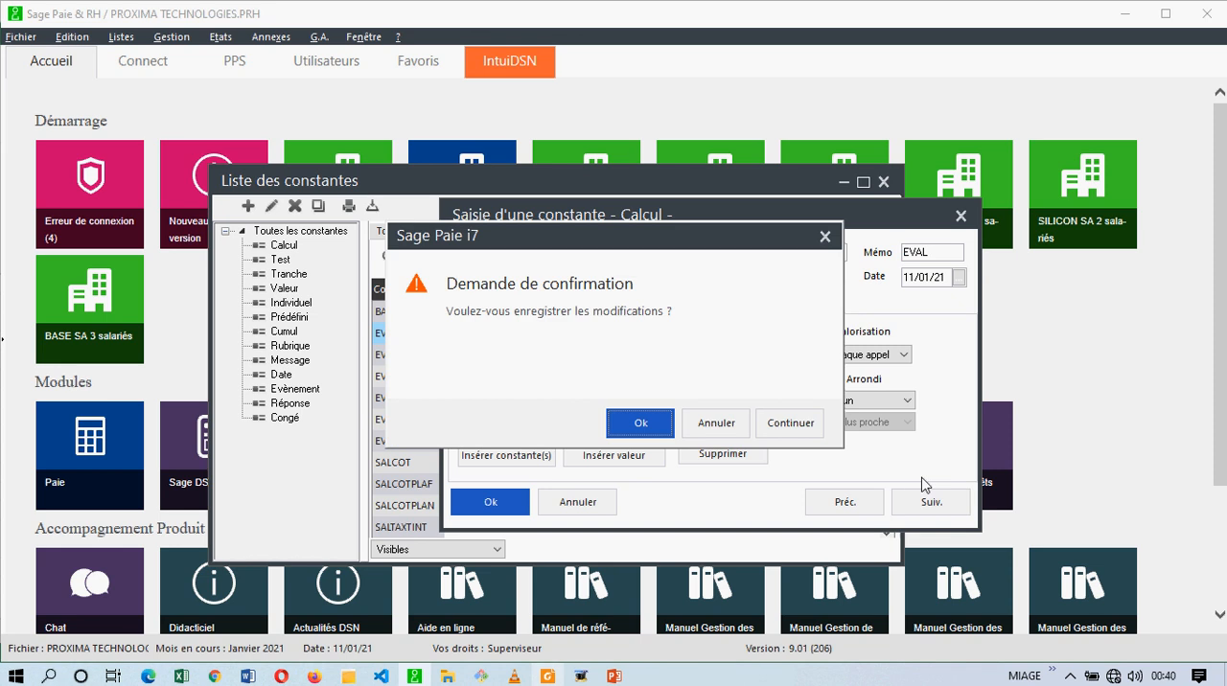
pyautogui.click(658, 439)
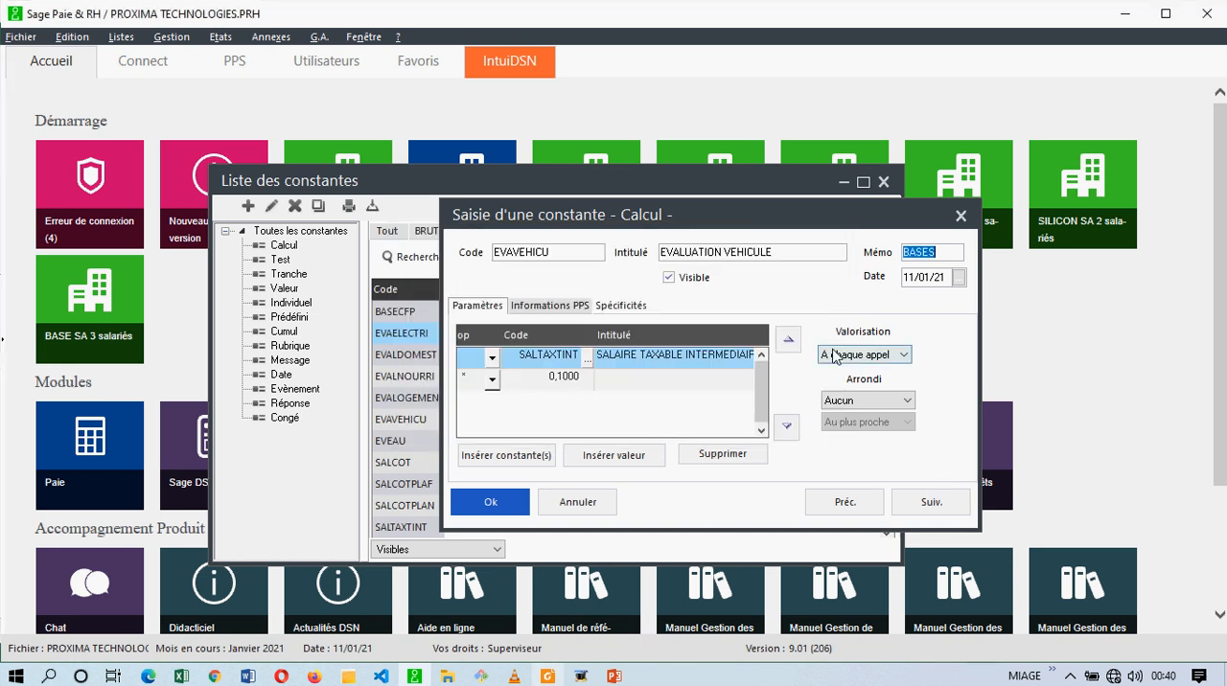
pyautogui.write('EVAL')
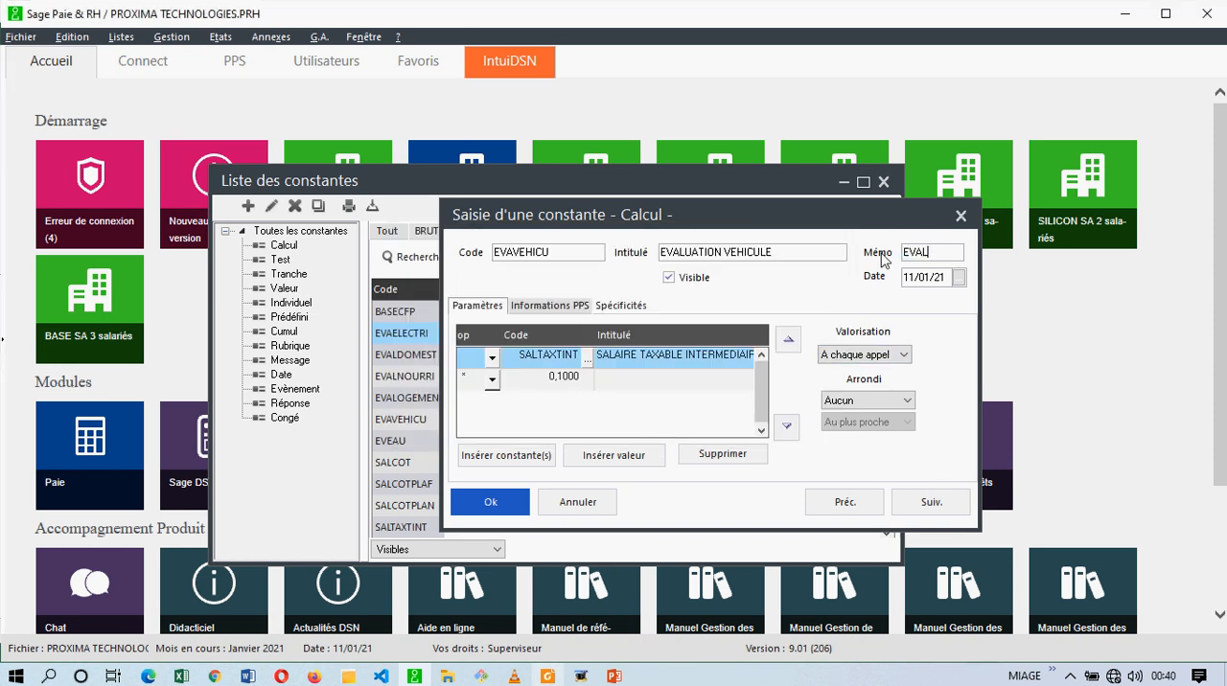
pyautogui.click(907, 513)
pyautogui.click(660, 433)
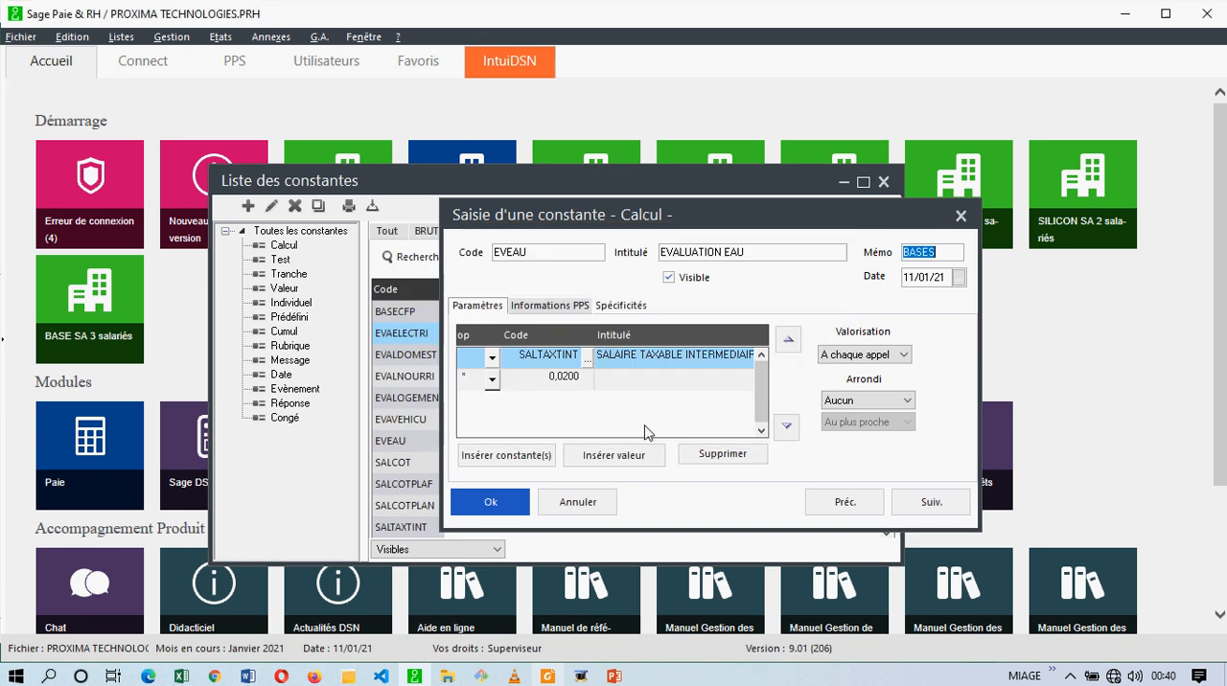
# Set the memo of the EVEAU constant to EVAL, save it, and close the constant entry form.
pyautogui.write('EVAL')
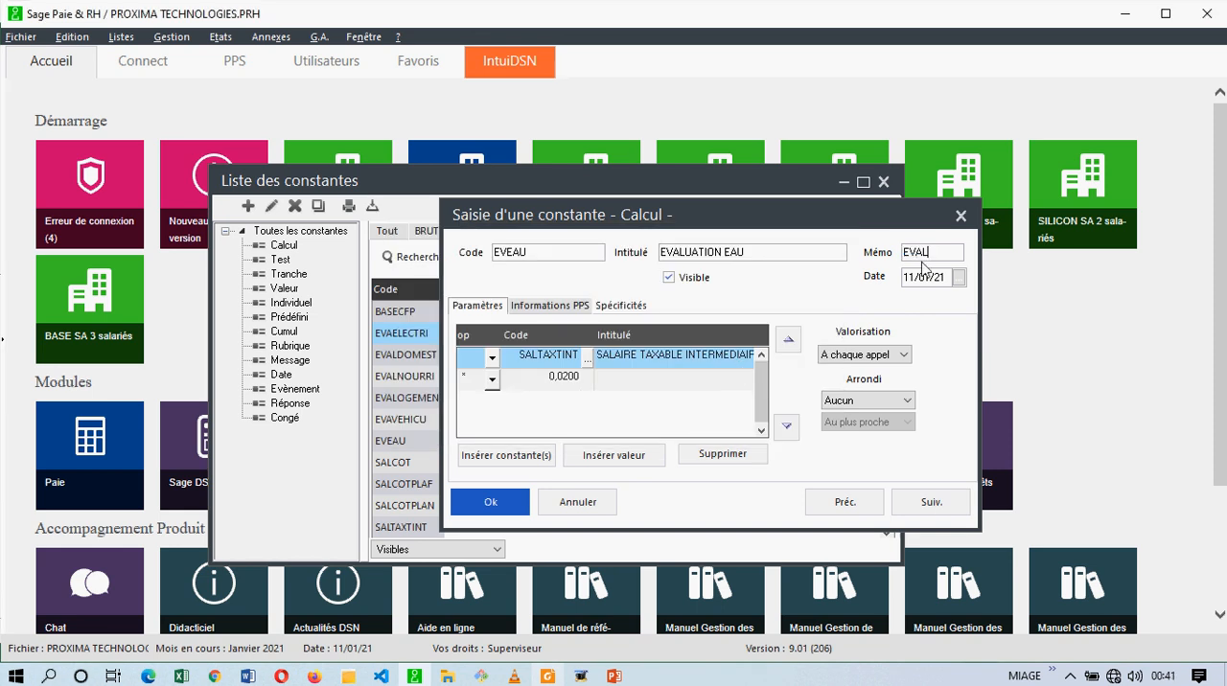
pyautogui.click(928, 503)
pyautogui.click(641, 423)
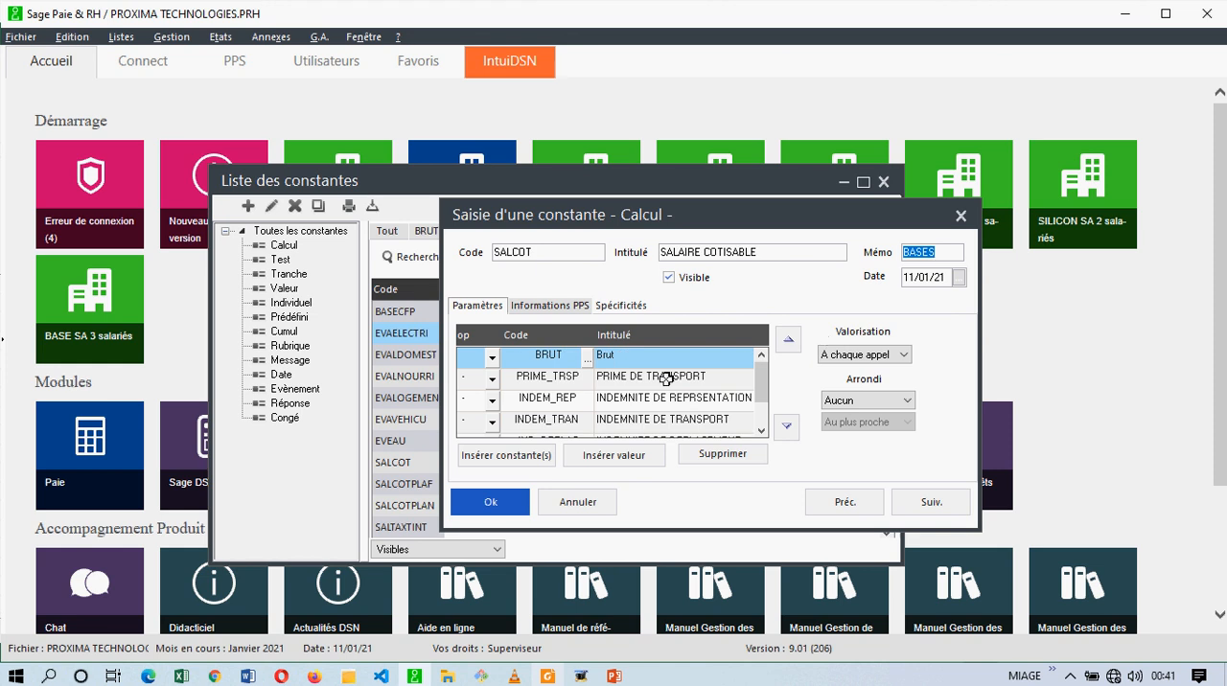
pyautogui.click(494, 501)
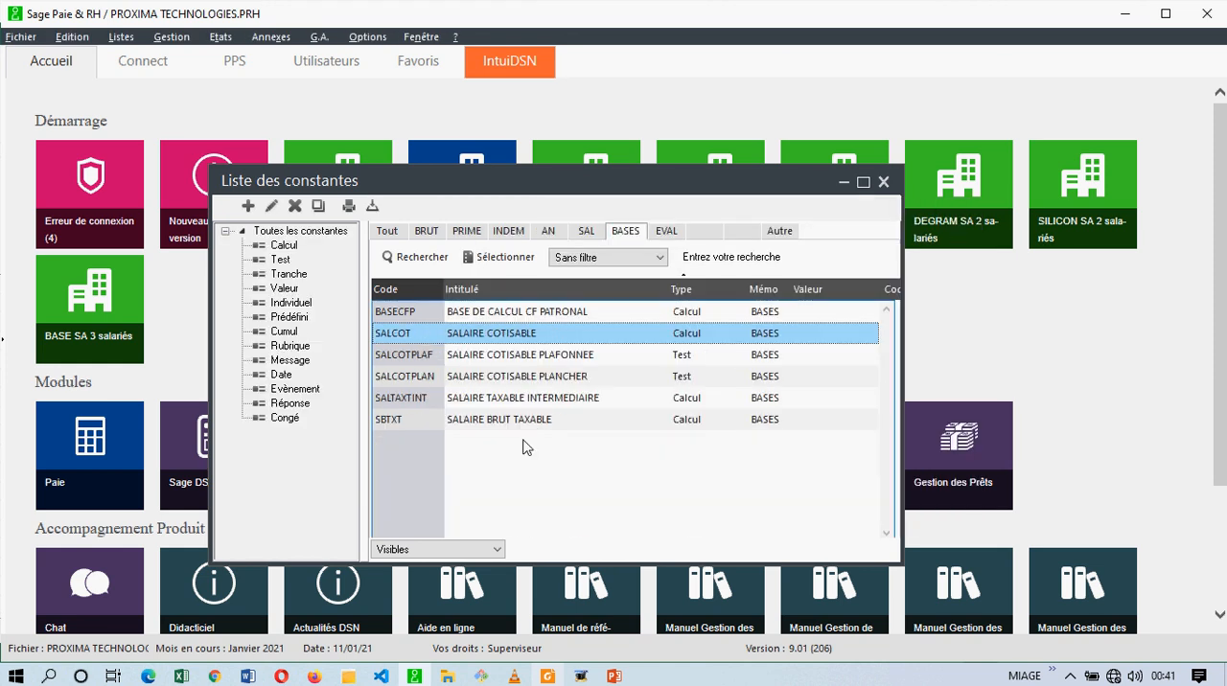
# Review the benefit-in-kind evaluation constants grouped under the EVAL memo.
pyautogui.click(666, 233)
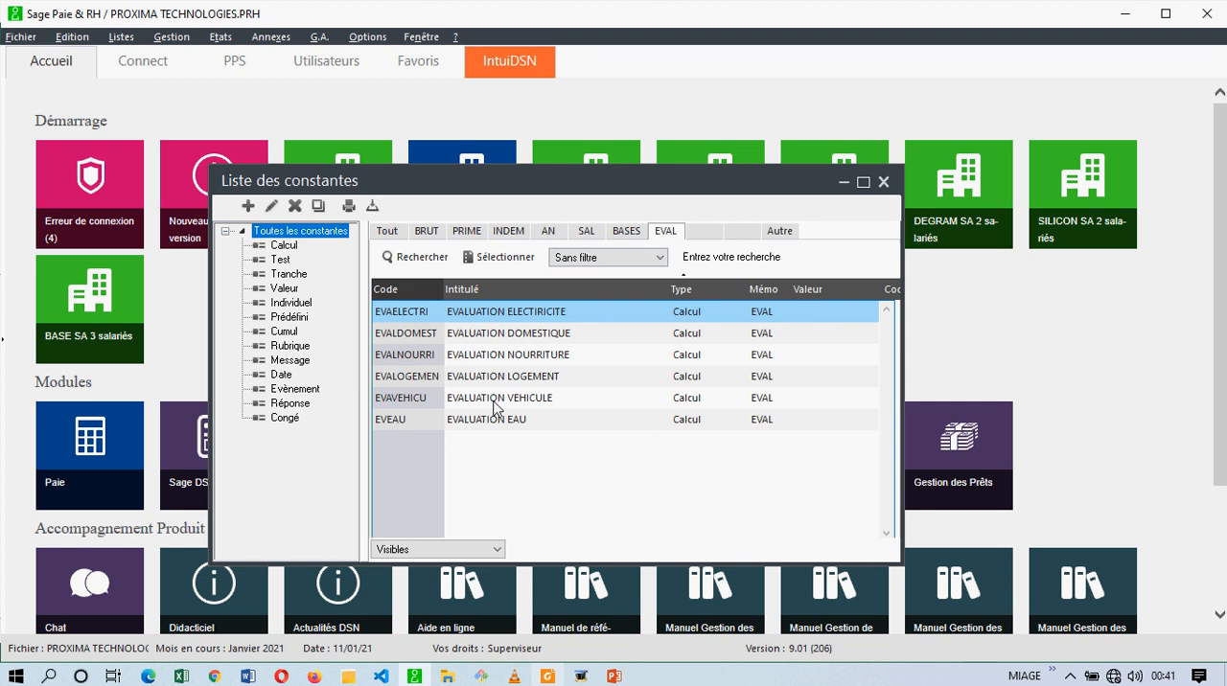
pyautogui.click(409, 383)
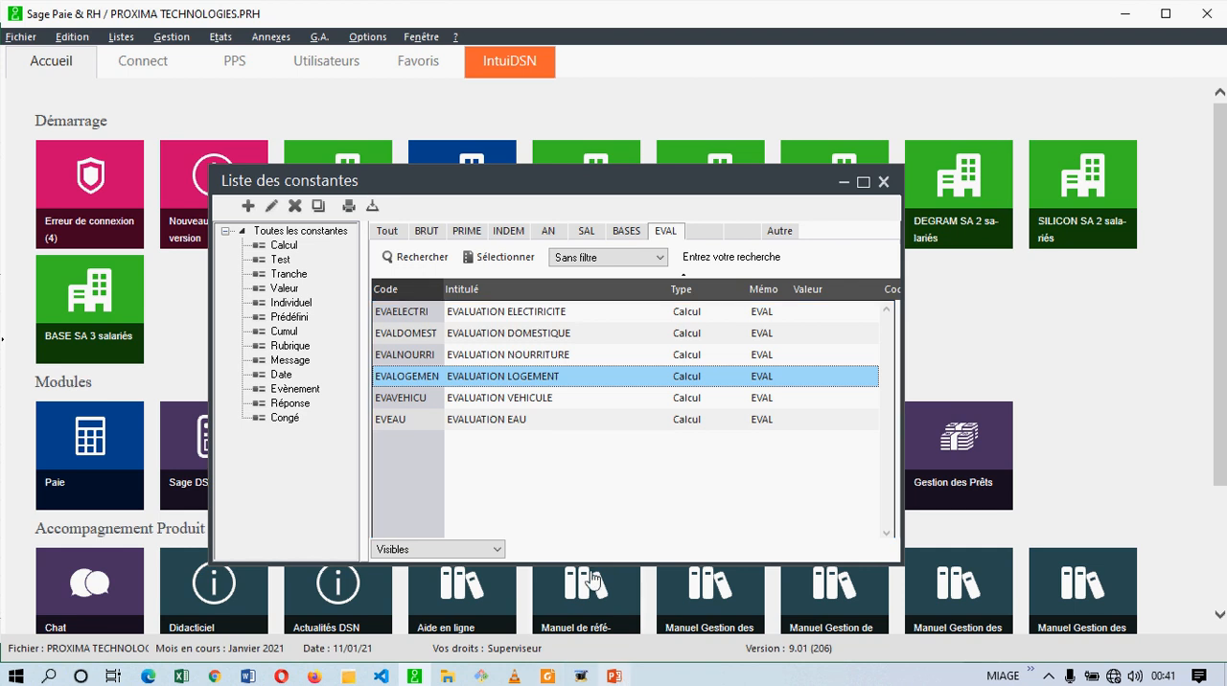
pyautogui.click(617, 507)
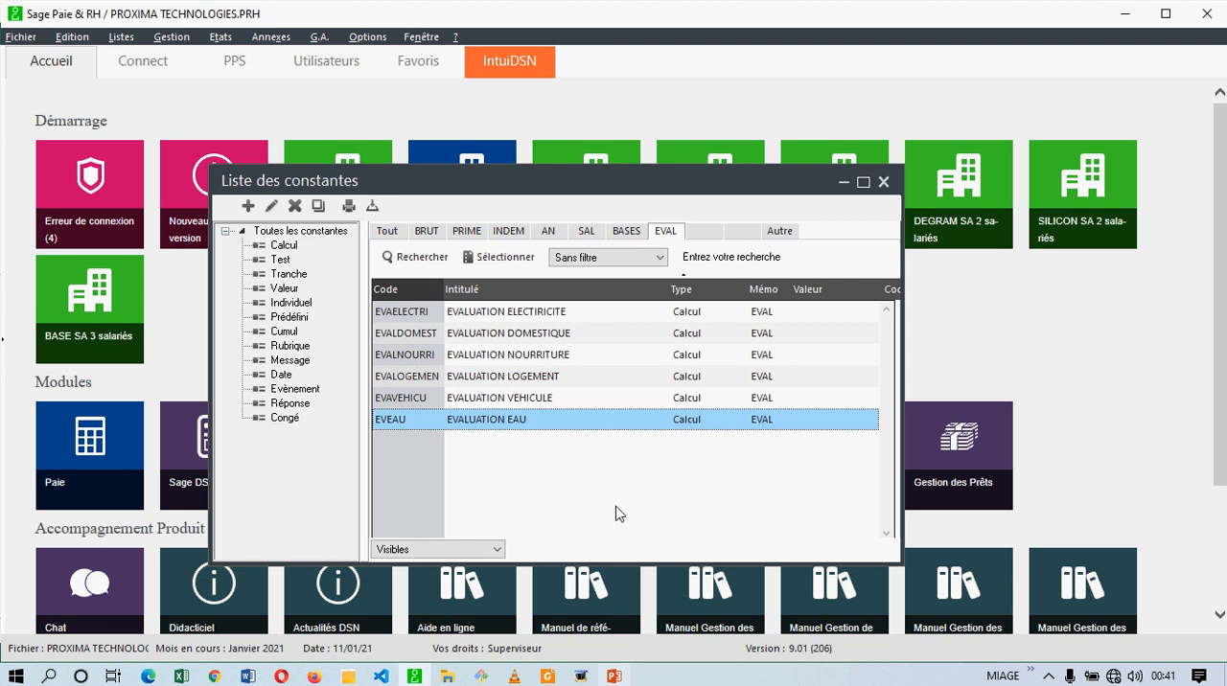
pyautogui.click(553, 325)
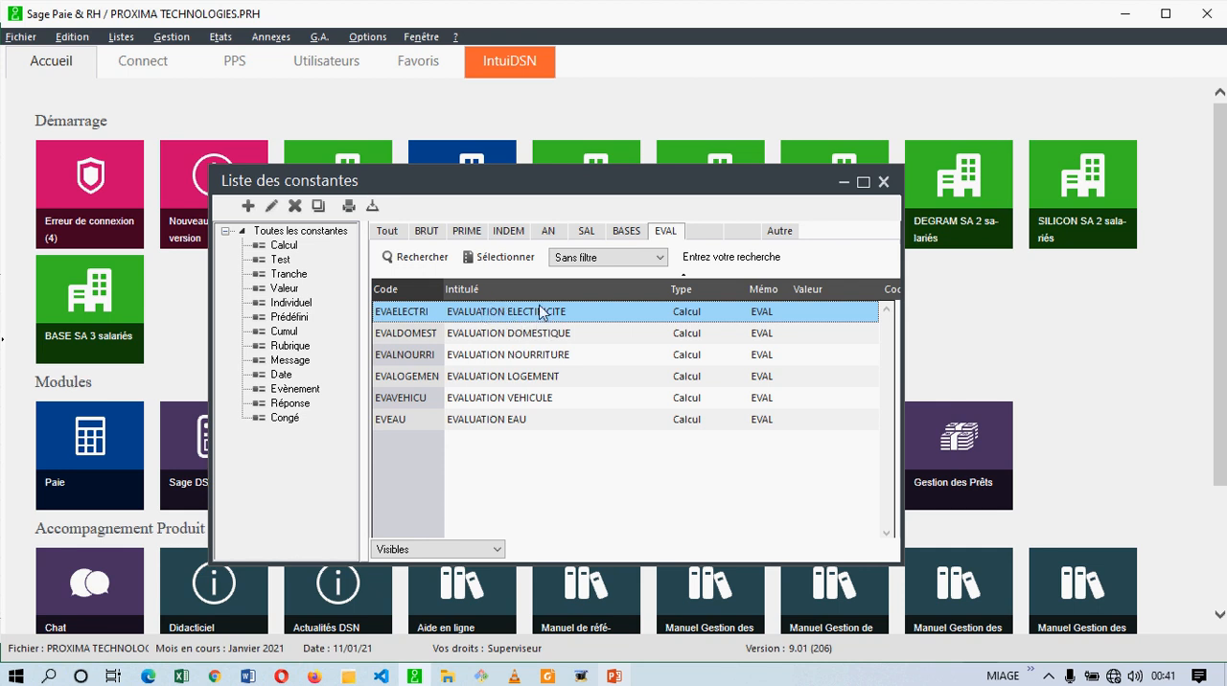
pyautogui.click(561, 333)
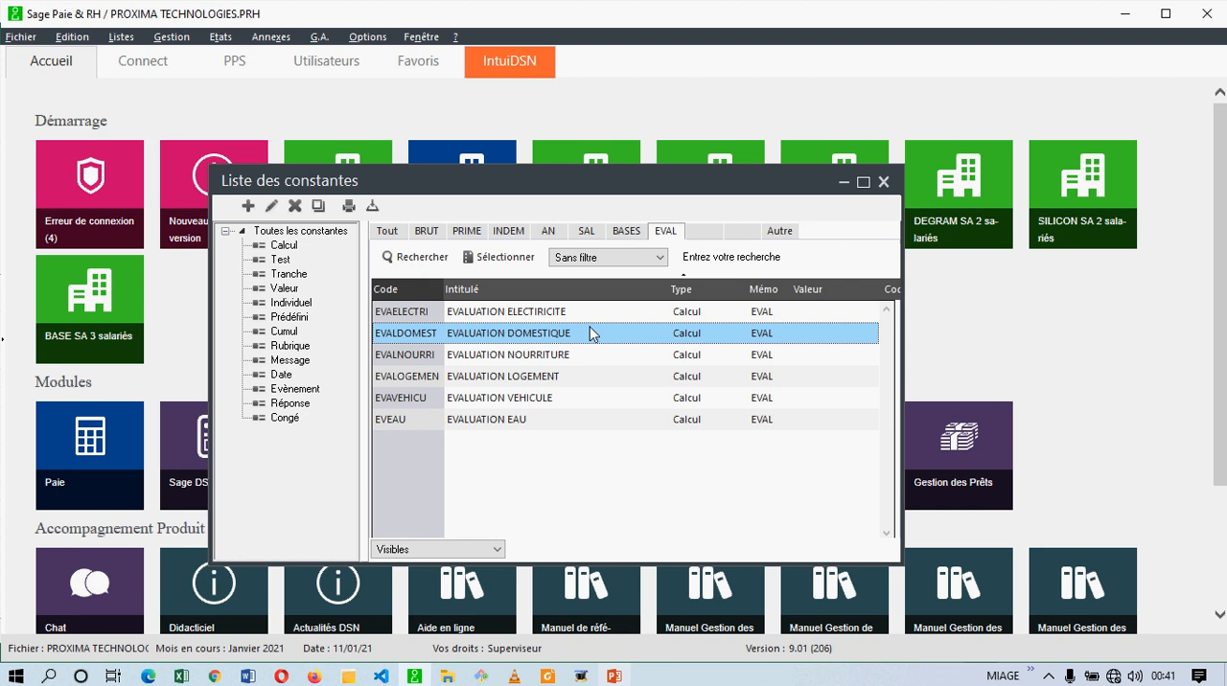
pyautogui.click(569, 377)
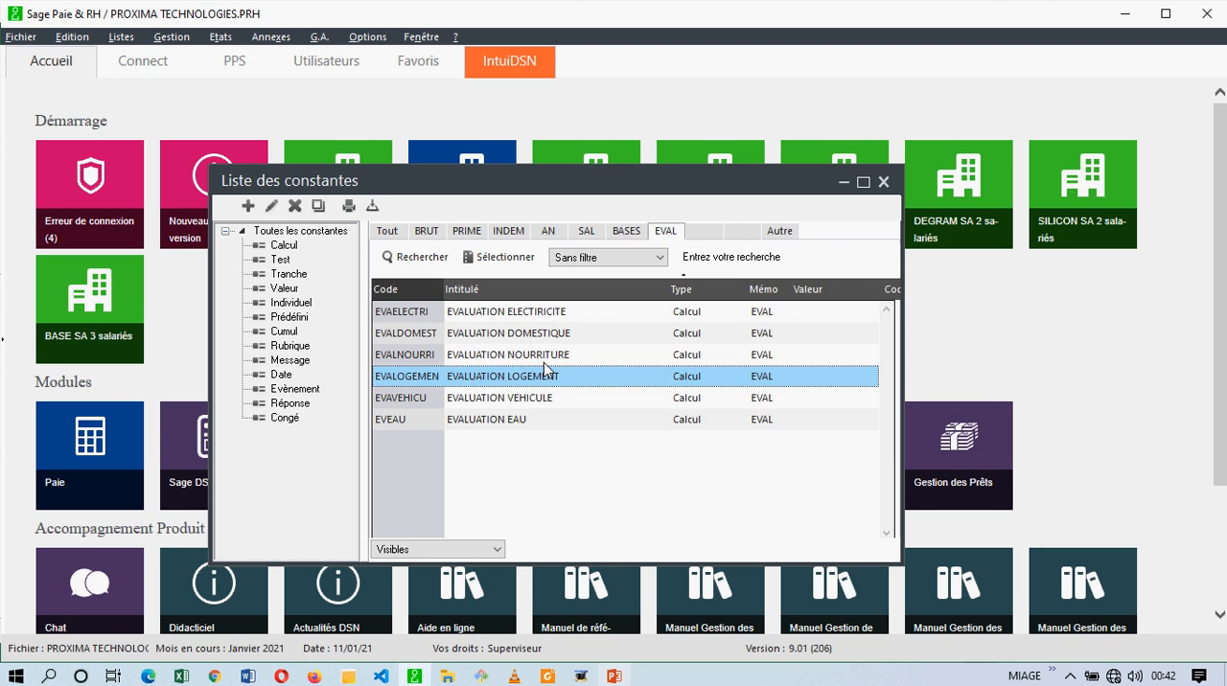
pyautogui.click(494, 419)
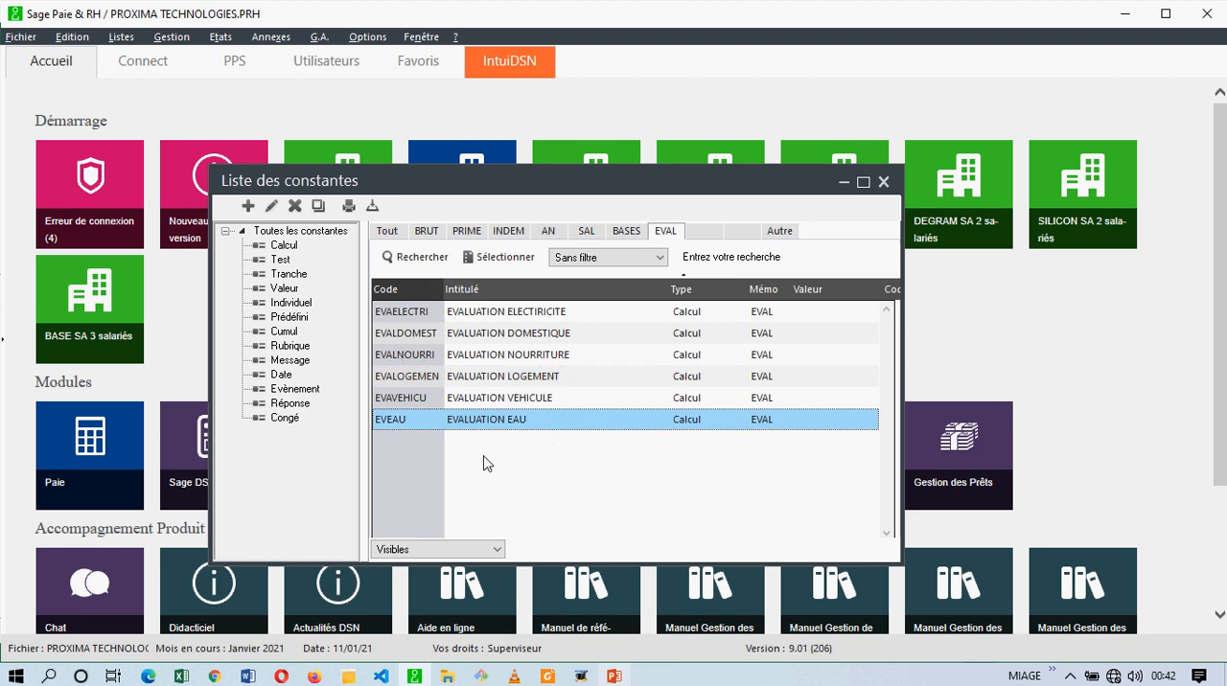
pyautogui.click(539, 314)
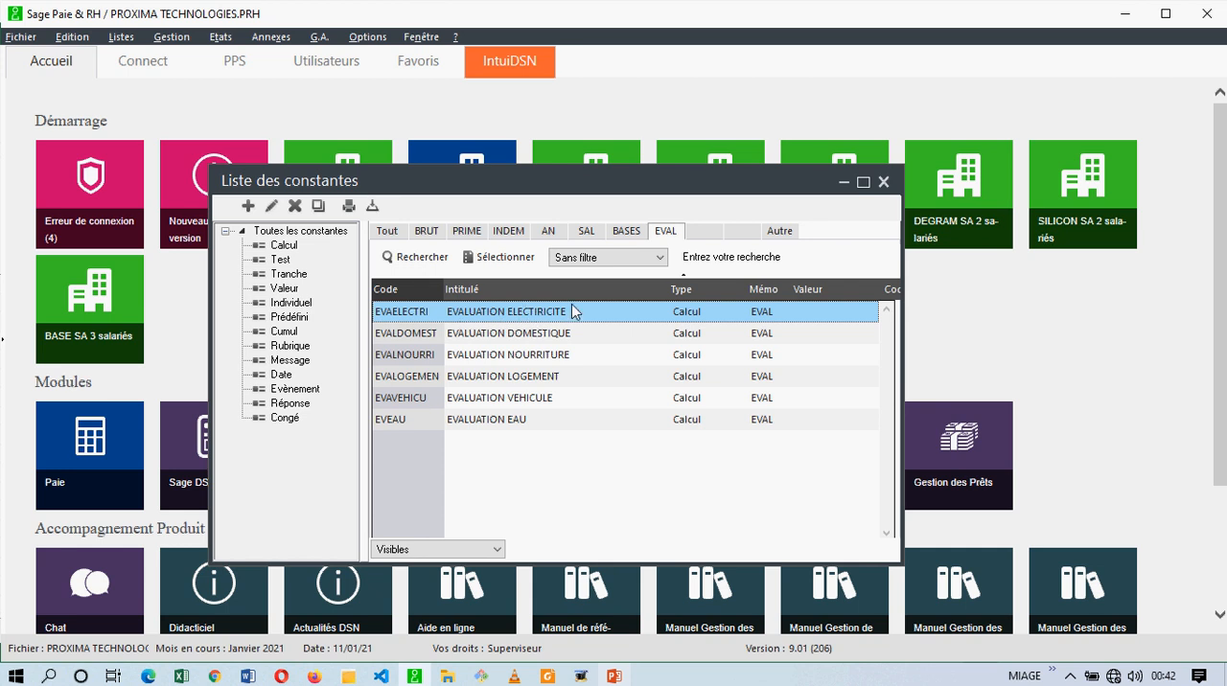
# Display the constants under the AN memo and select all the benefit-in-kind rubrics listed there.
pyautogui.click(425, 235)
pyautogui.click(552, 233)
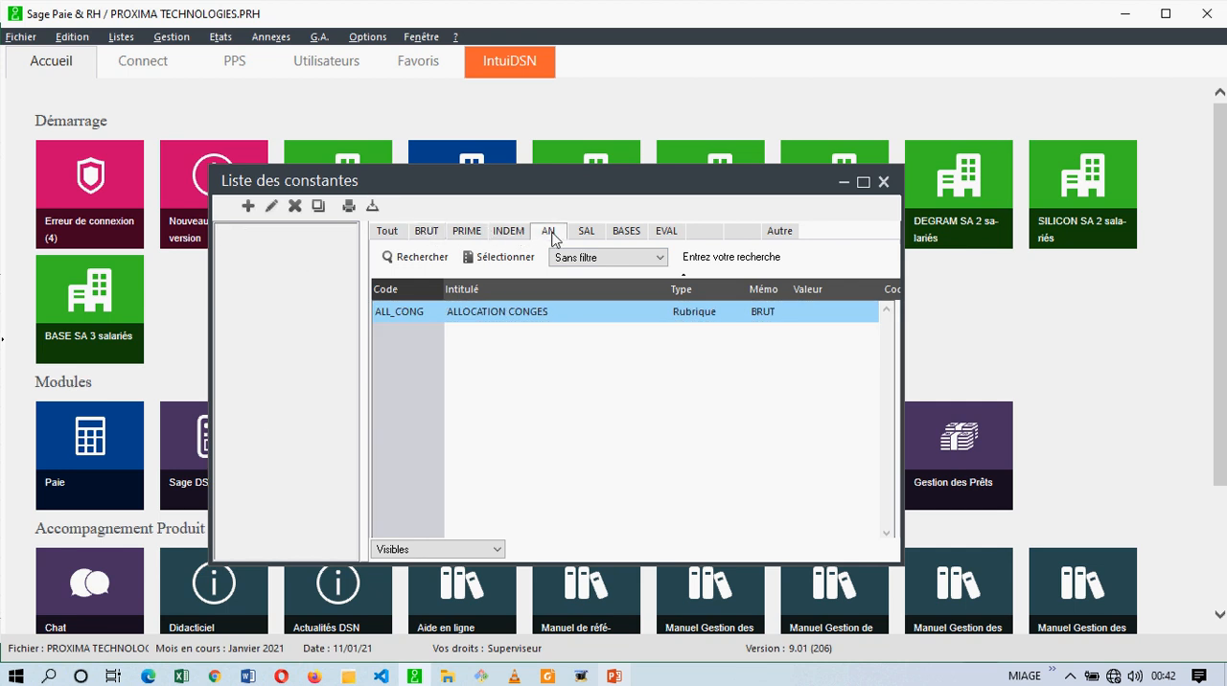
pyautogui.moveTo(482, 471); pyautogui.dragTo(496, 300)
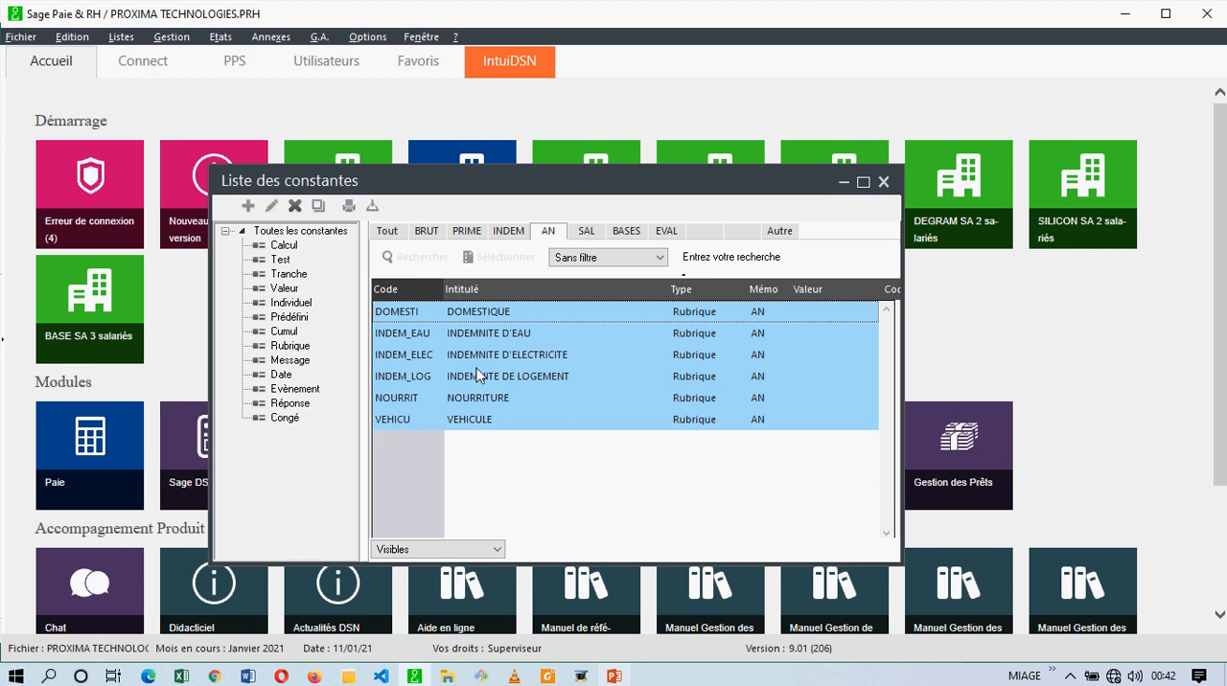
pyautogui.click(494, 458)
pyautogui.moveTo(493, 458); pyautogui.dragTo(501, 307)
pyautogui.moveTo(512, 487); pyautogui.dragTo(518, 303)
pyautogui.moveTo(522, 424); pyautogui.dragTo(502, 314)
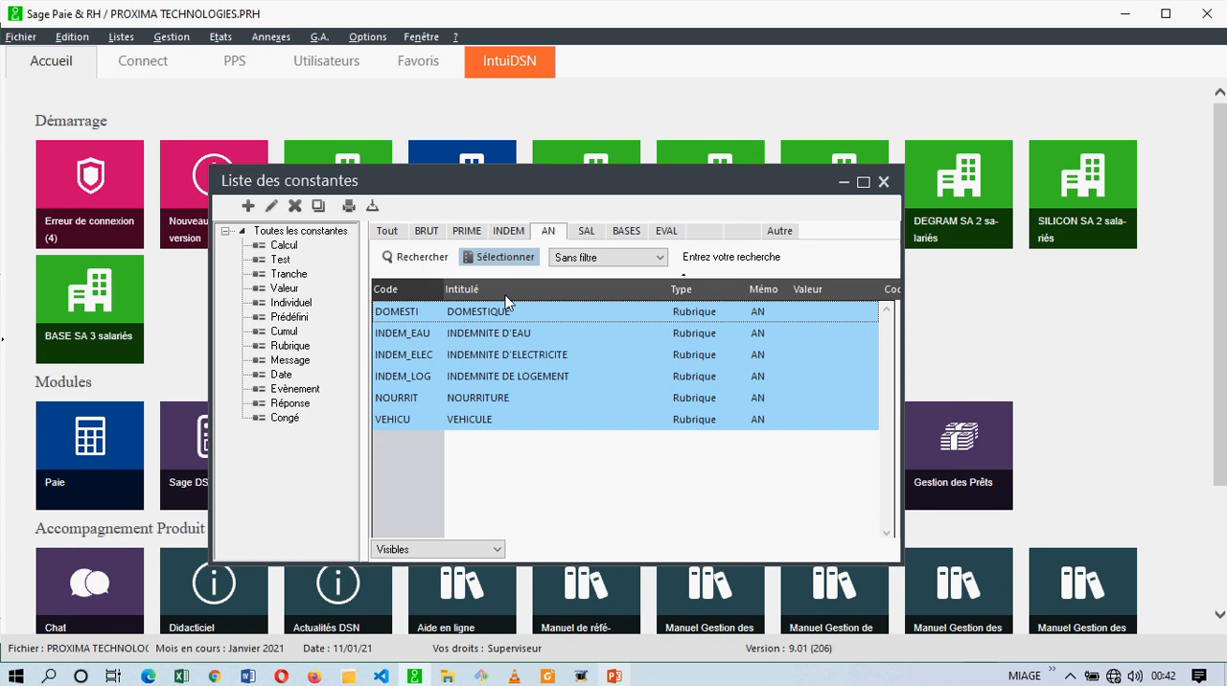
# Display the constants under the EVAL memo and start a new constant of type Test.
pyautogui.click(664, 232)
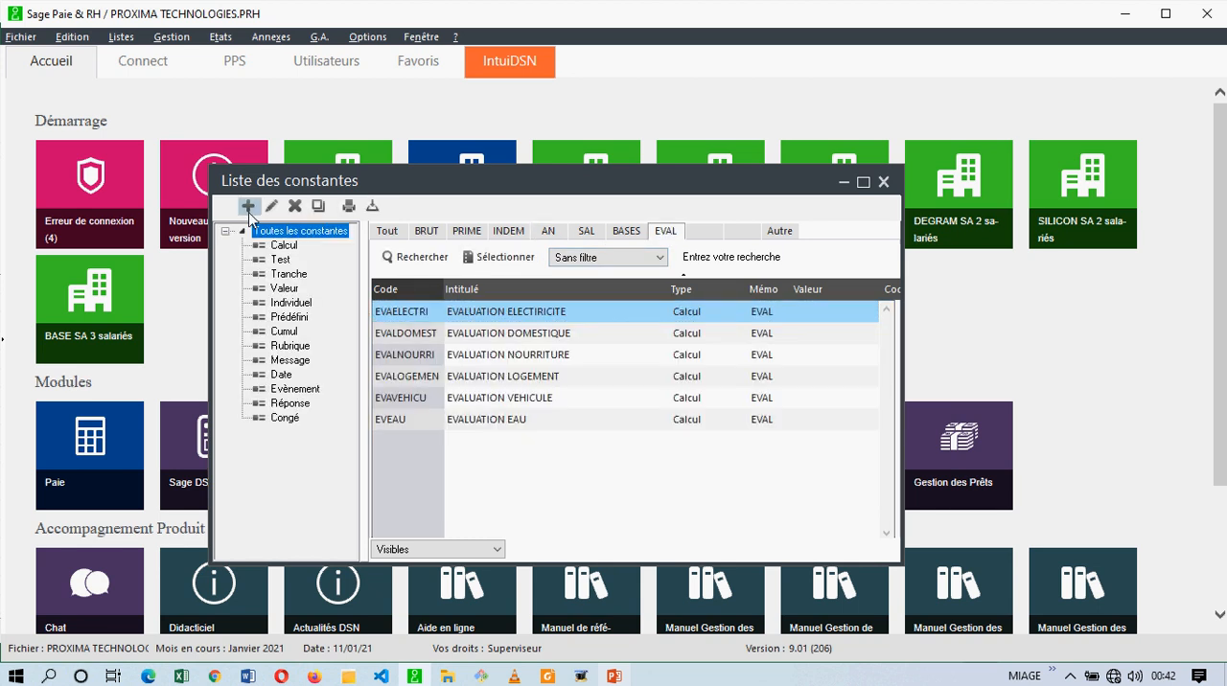
pyautogui.click(494, 420)
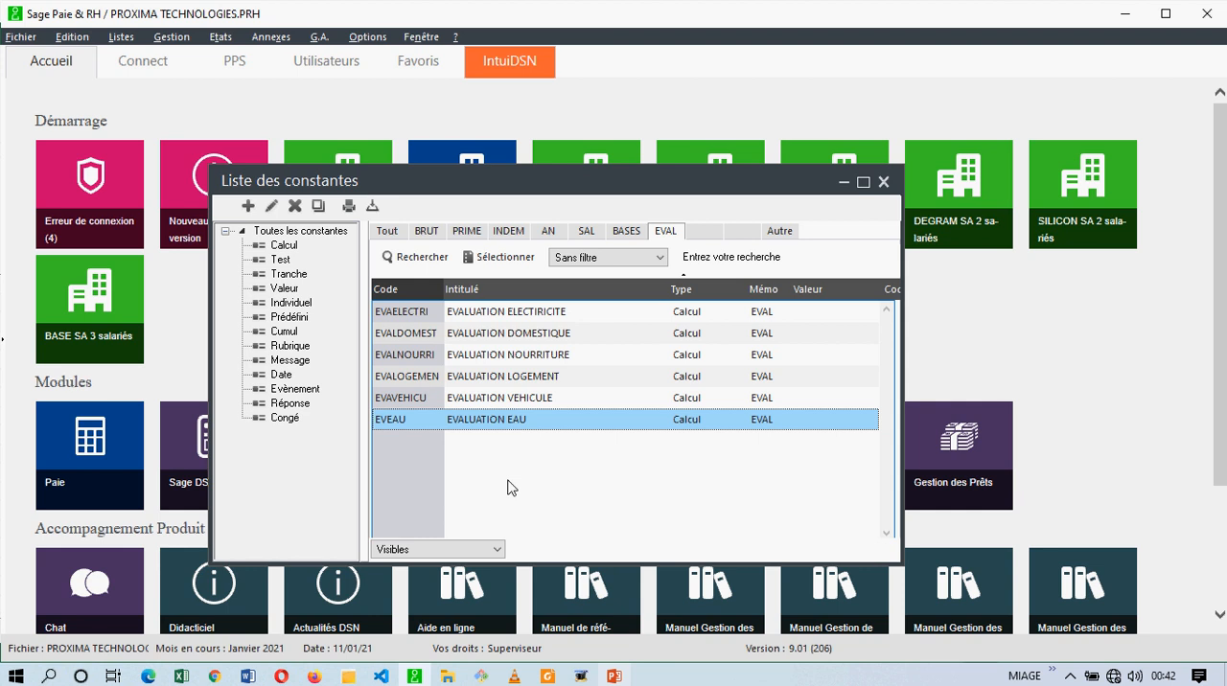
pyautogui.click(247, 208)
pyautogui.click(578, 247)
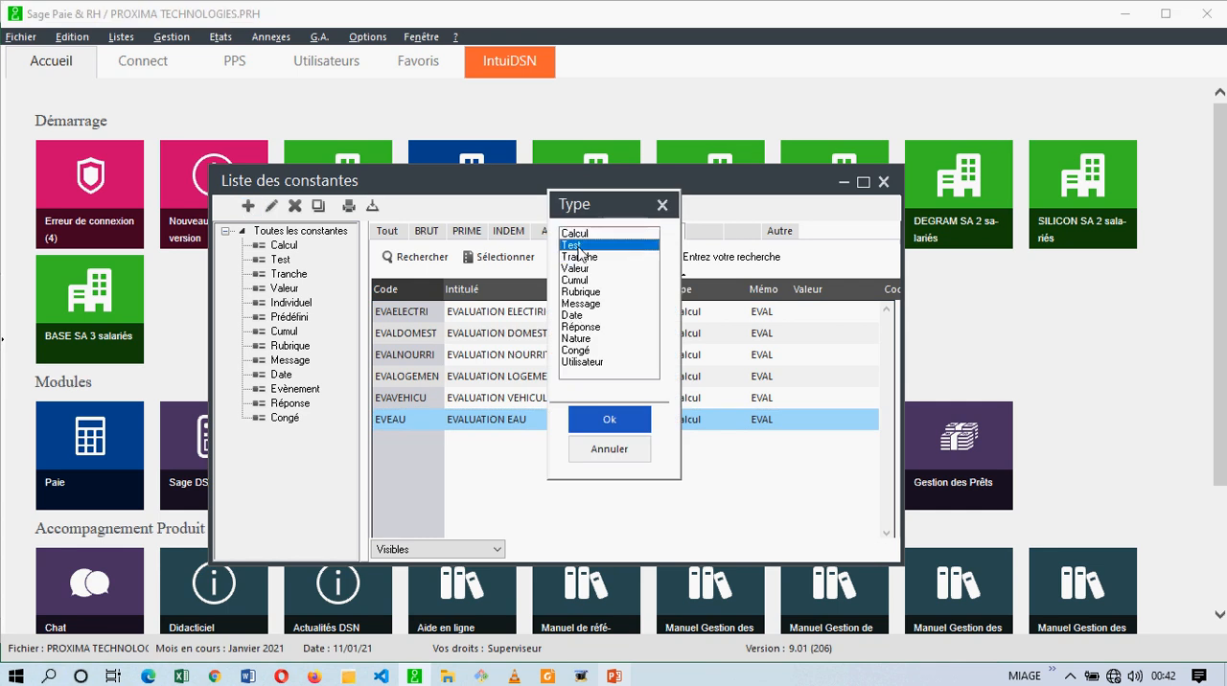
pyautogui.click(633, 448)
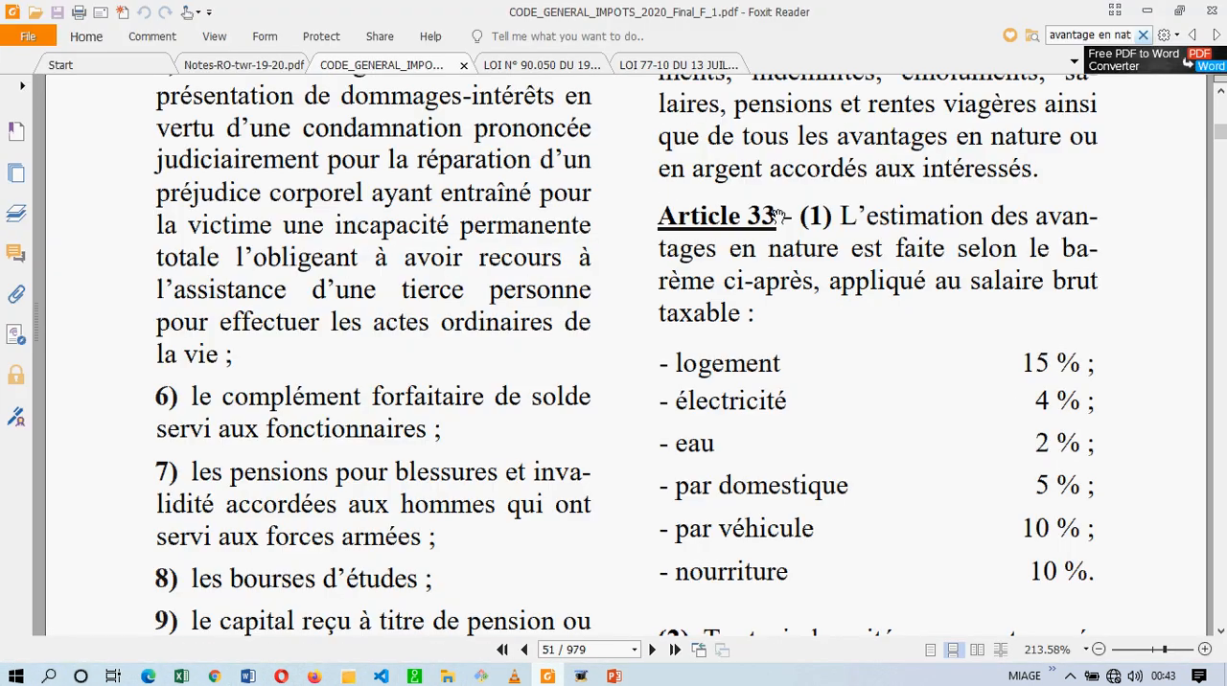
# Return to Sage Paie and identify the new Test constant with code VALLOGEMEN, title VALEUR LOGEMENT and memo EVAL.
pyautogui.click(573, 674)
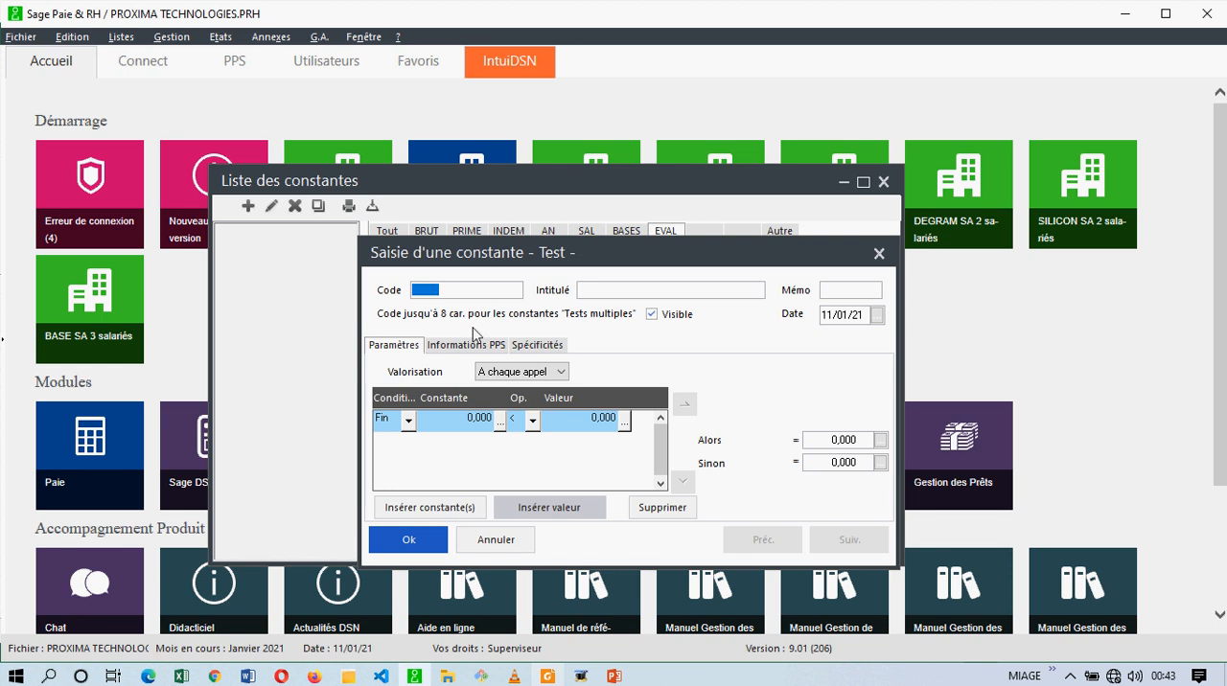
pyautogui.write('E')
pyautogui.press('BackSpace')
pyautogui.write('VALLOGEMEN')
pyautogui.press('Tab')
pyautogui.write('VALEUR')
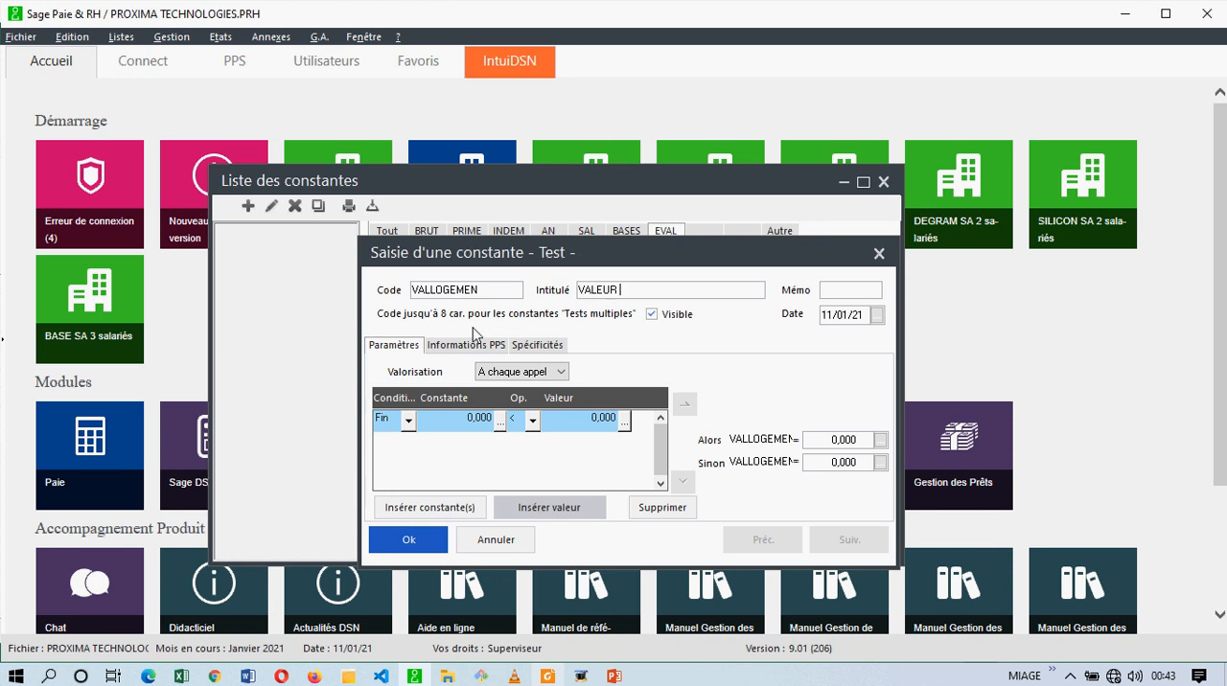
pyautogui.write(' LOGEMENT')
pyautogui.press('Tab')
pyautogui.write('EVAL')
# Define the VALLOGEMEN test condition as EVALOGEMEN < INDEM_LOG, picking the constants from the EVAL and AN memos.
pyautogui.click(497, 423)
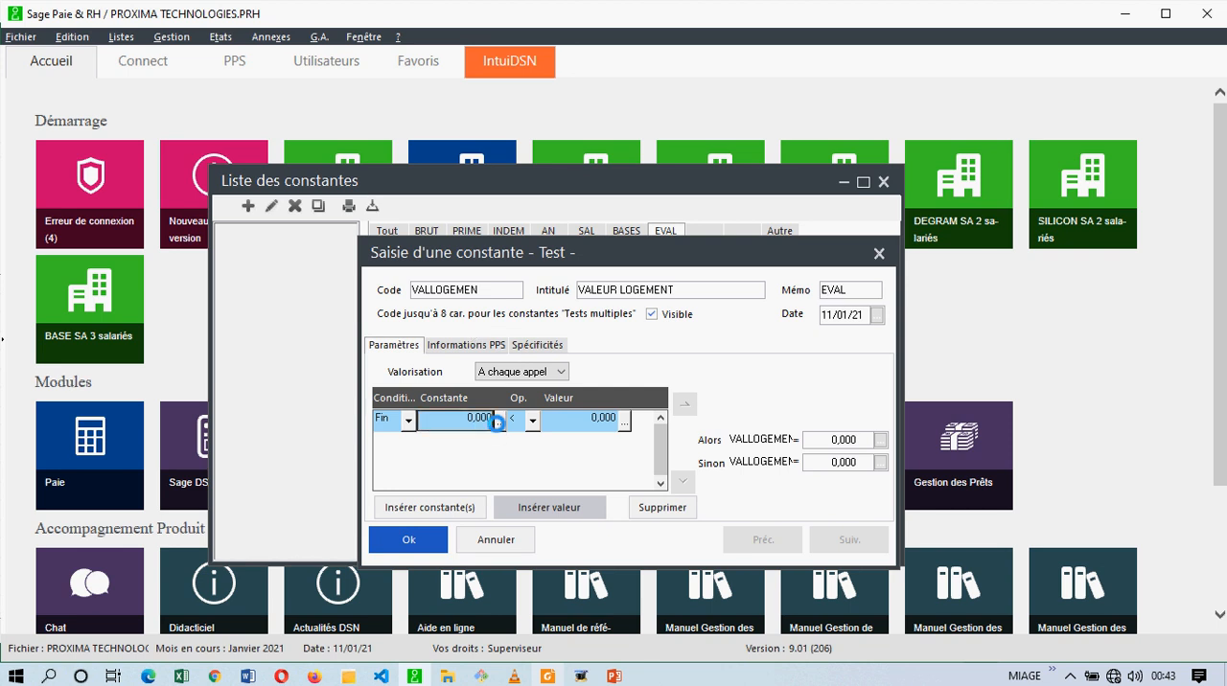
pyautogui.click(497, 423)
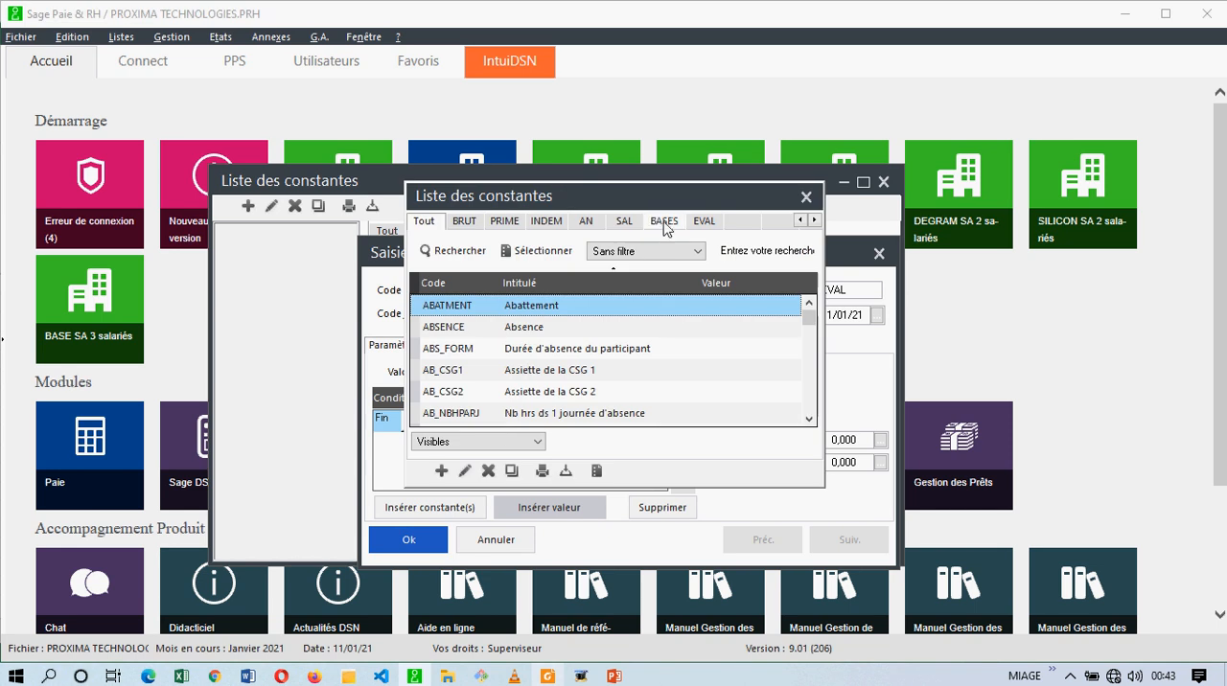
pyautogui.click(693, 221)
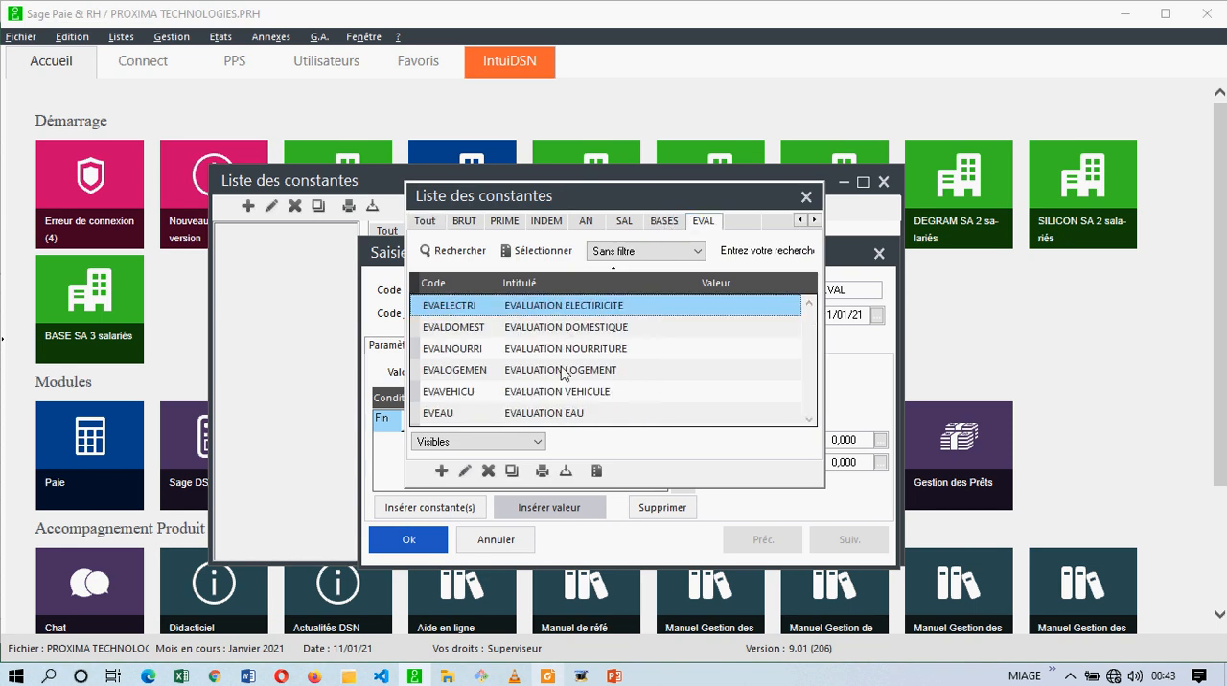
pyautogui.click(563, 372)
pyautogui.doubleClick(563, 372)
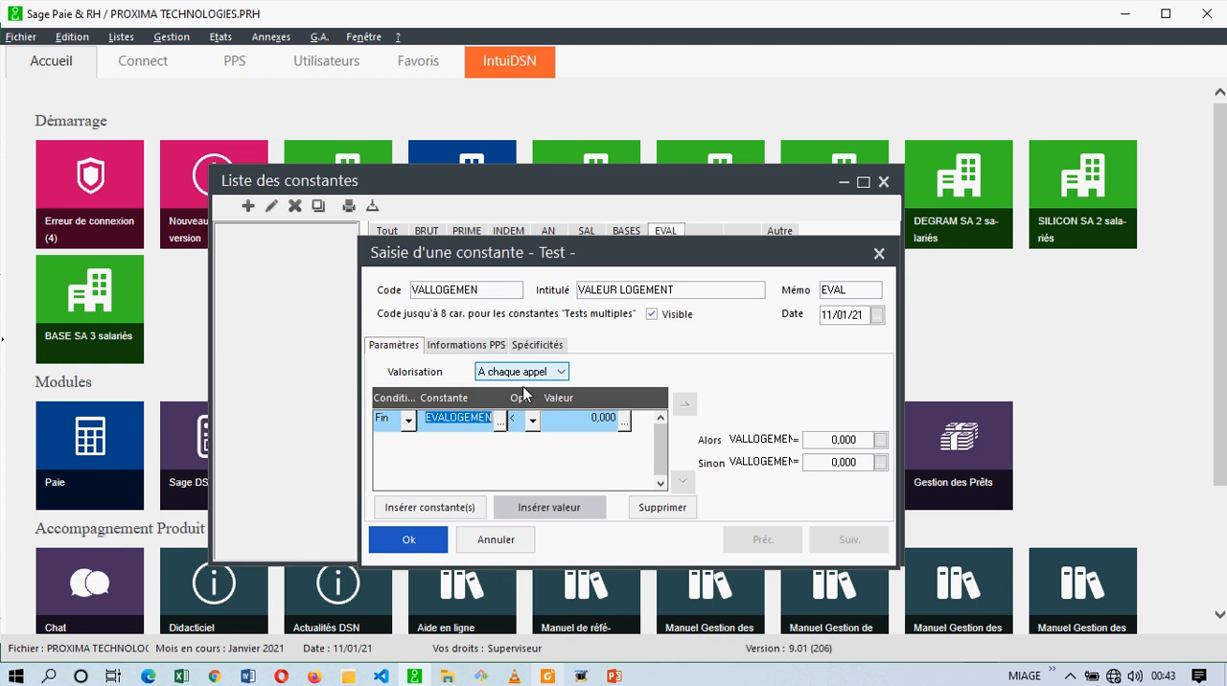
pyautogui.click(629, 420)
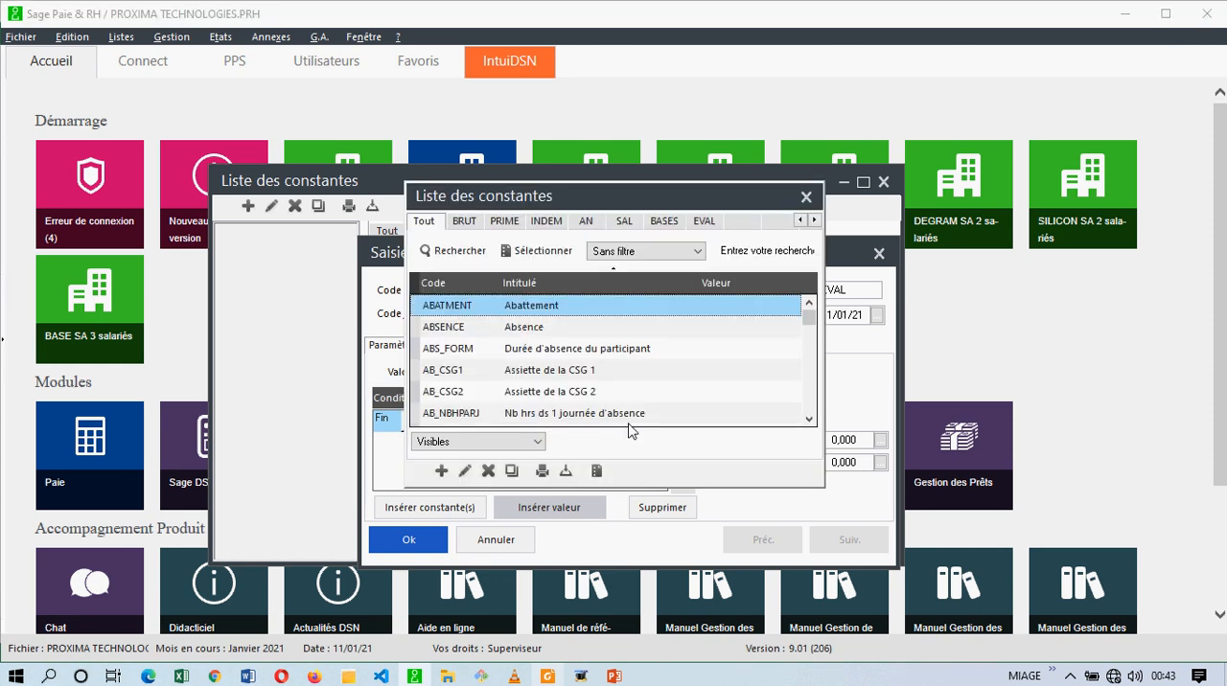
pyautogui.click(585, 222)
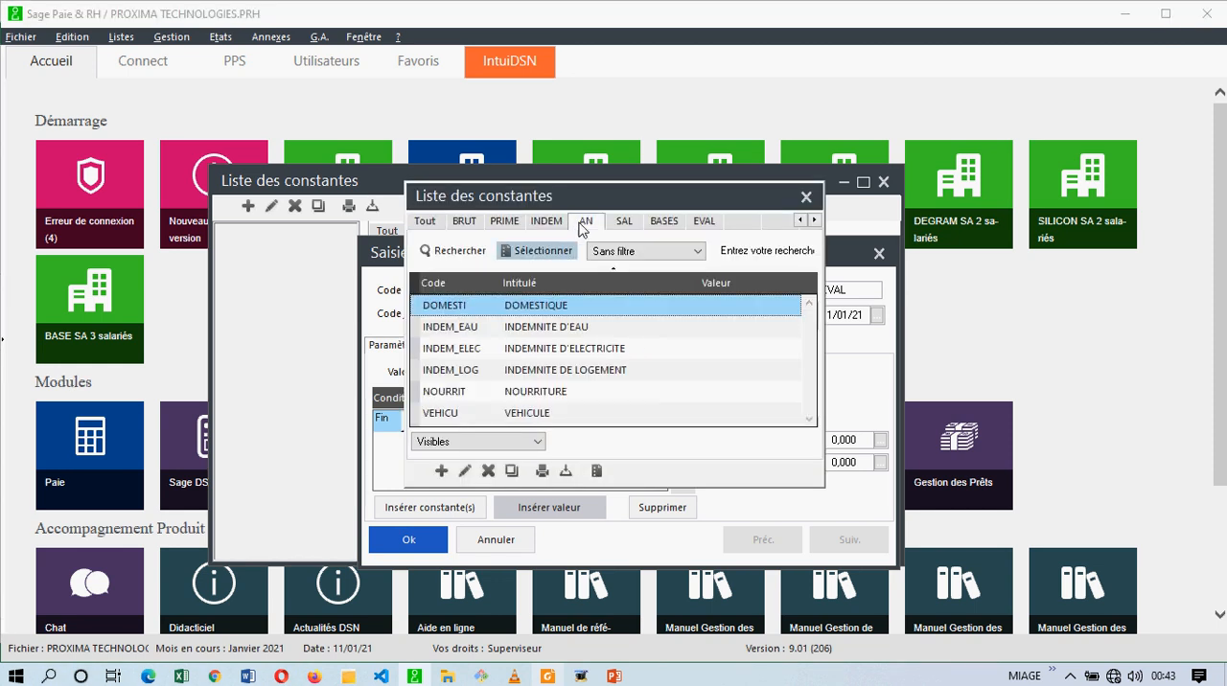
pyautogui.doubleClick(569, 371)
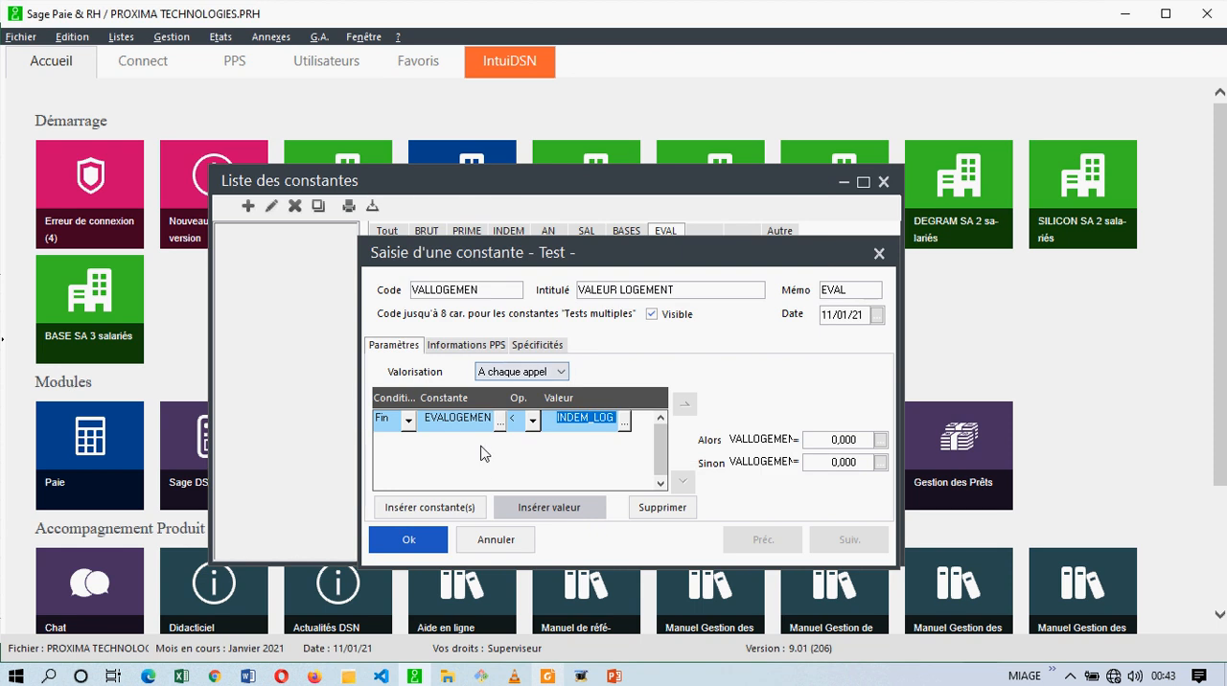
pyautogui.click(533, 421)
pyautogui.click(522, 437)
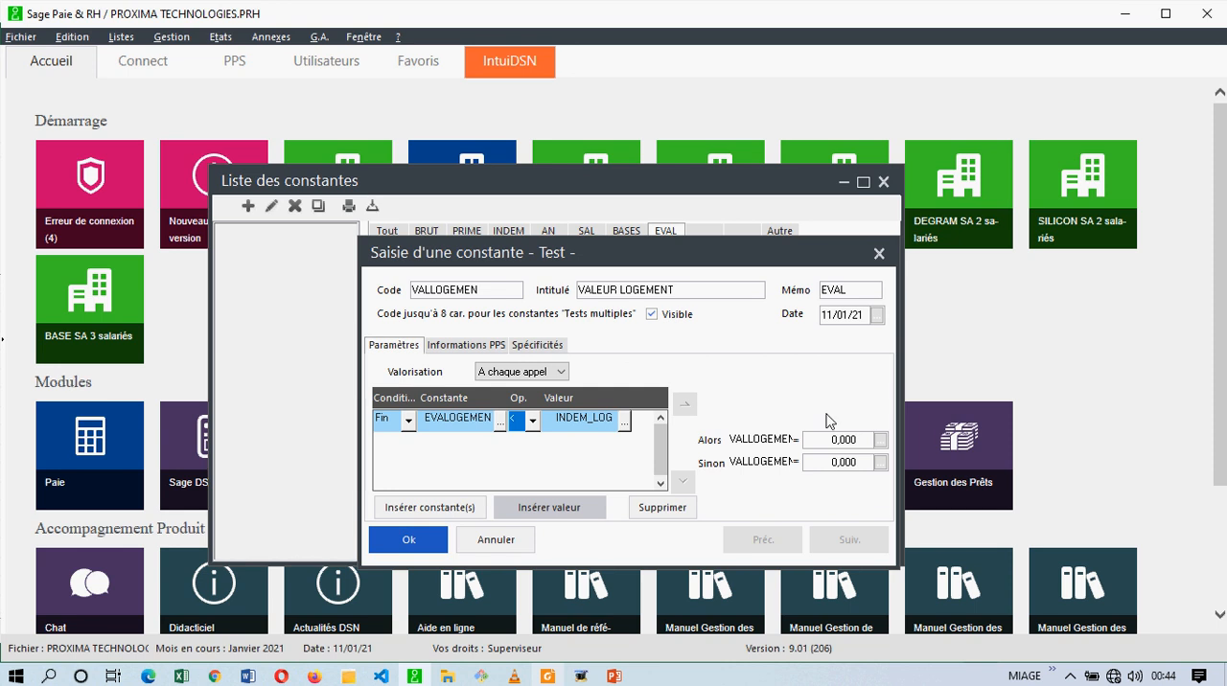
pyautogui.click(460, 420)
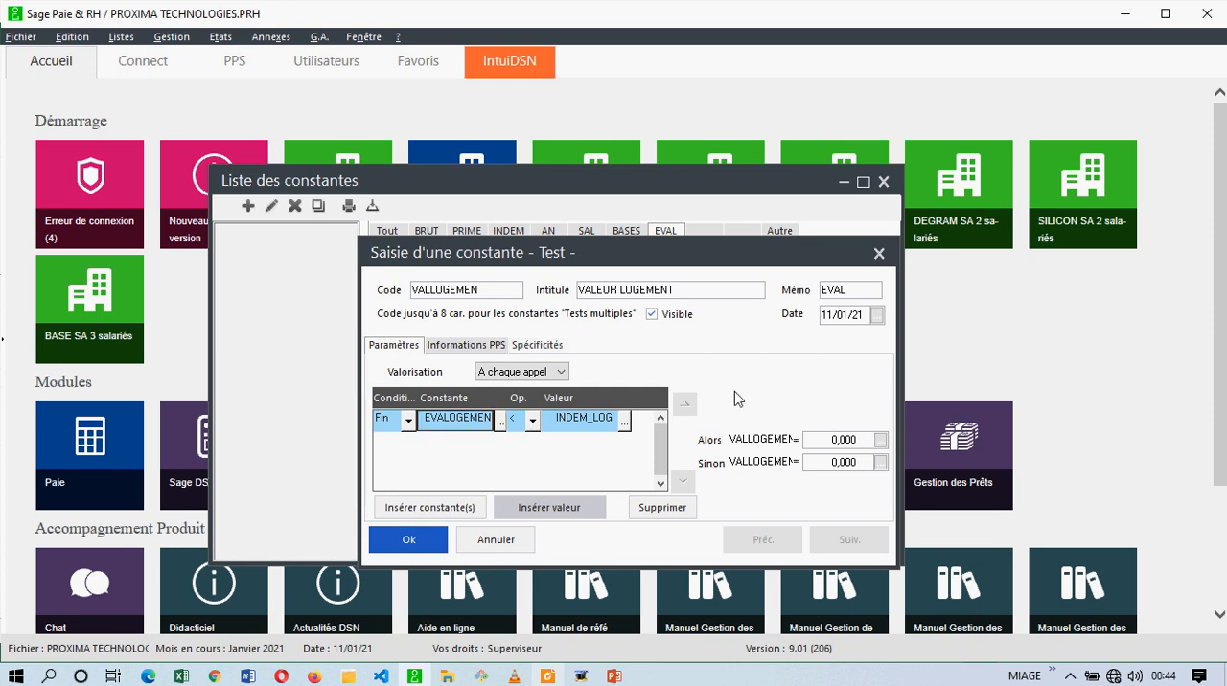
# Set the VALLOGEMEN results to EVALOGEMEN for Alors and INDEM_LOG for Sinon, and save the constant.
pyautogui.click(877, 439)
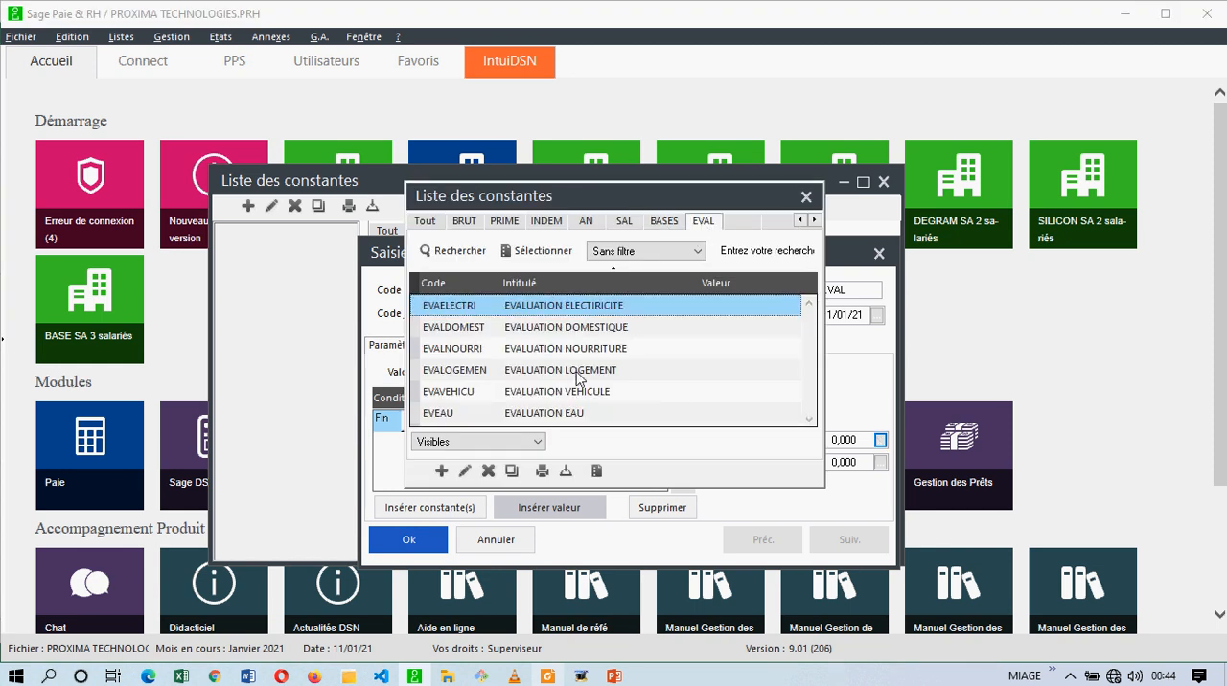
pyautogui.doubleClick(558, 370)
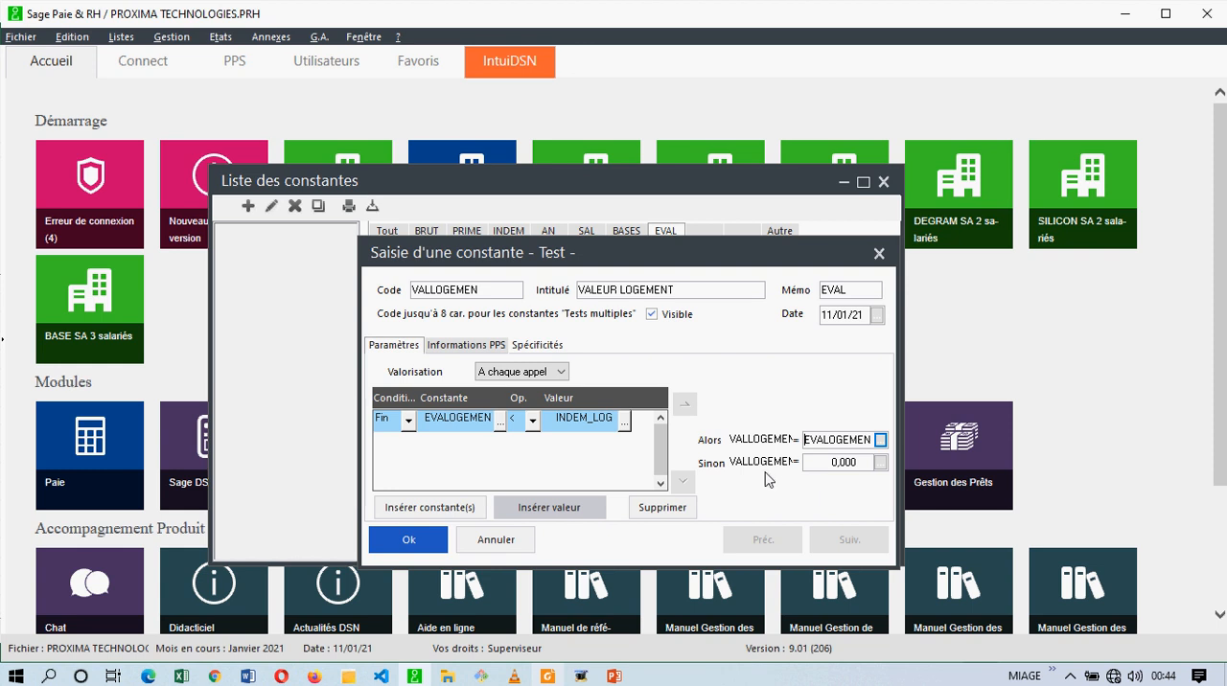
pyautogui.click(578, 418)
pyautogui.click(880, 463)
pyautogui.click(880, 463)
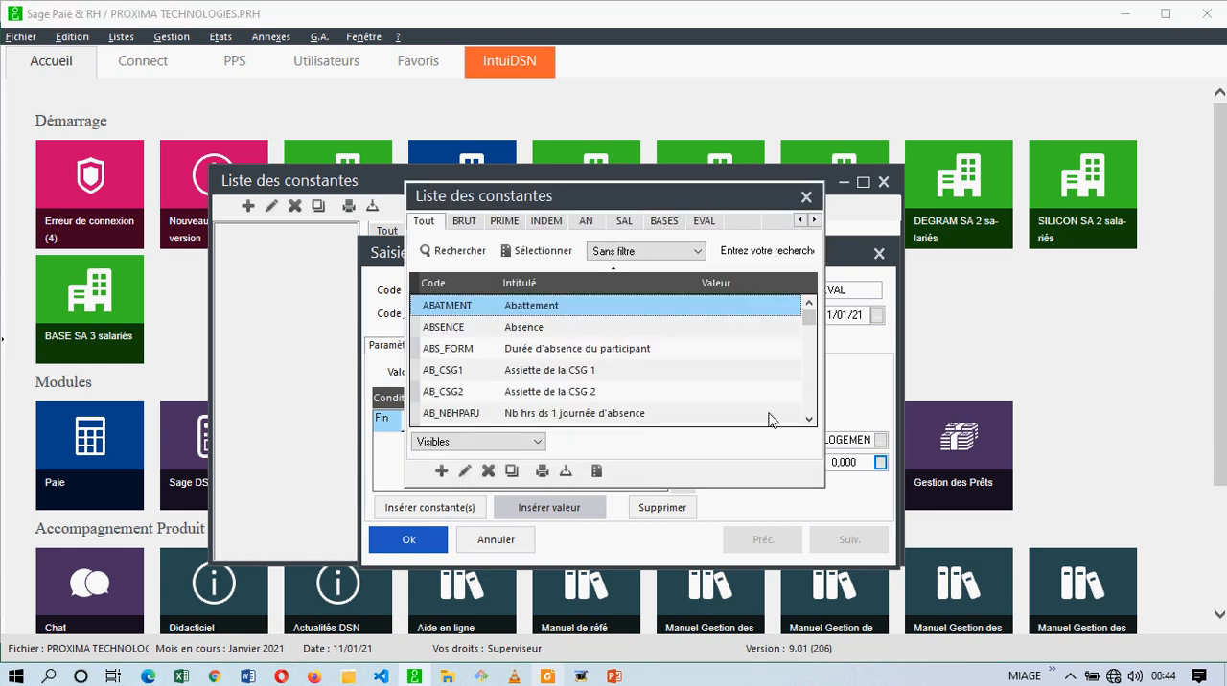
pyautogui.click(586, 221)
pyautogui.click(551, 372)
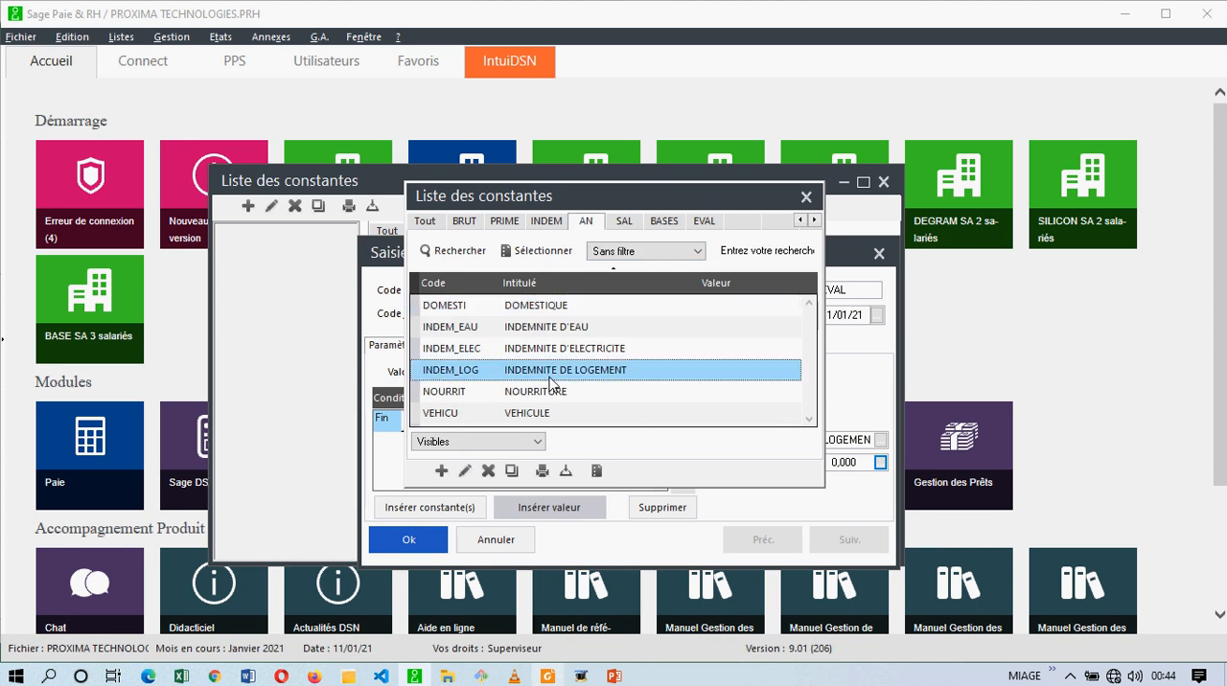
pyautogui.doubleClick(551, 371)
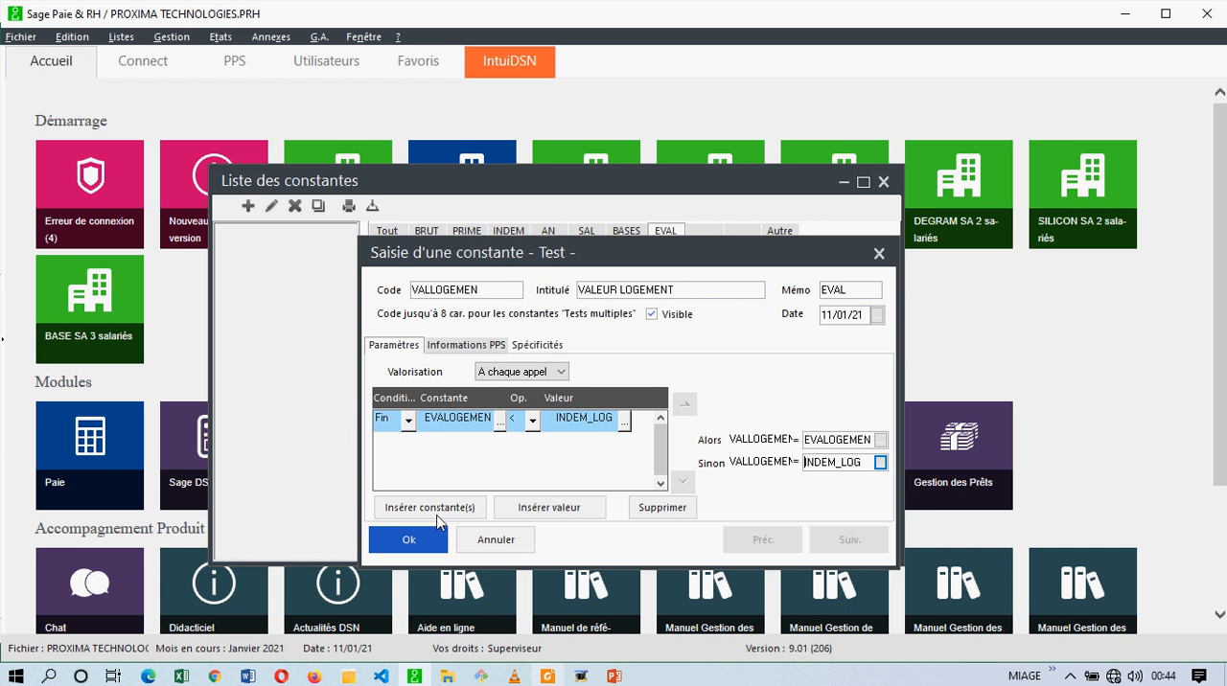
pyautogui.click(436, 548)
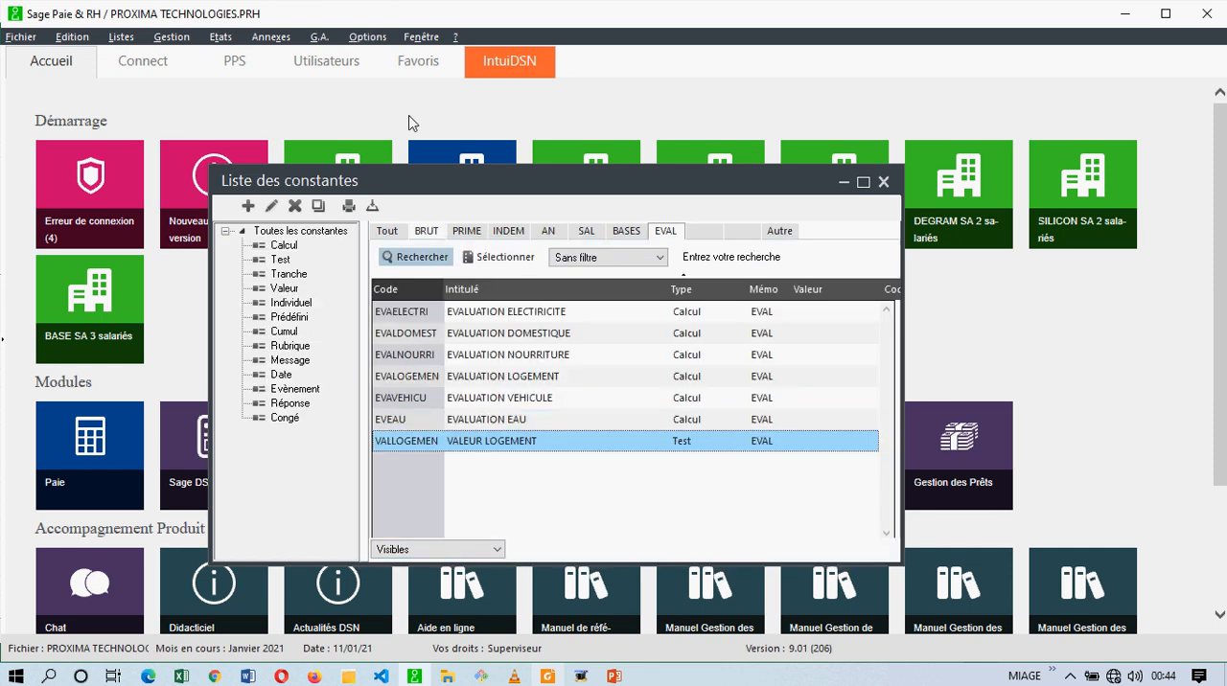
# Duplicate the VALLOGEMEN constant and give the copy the code VALEAU and the title VALEUR EAU.
pyautogui.click(368, 36)
pyautogui.click(397, 56)
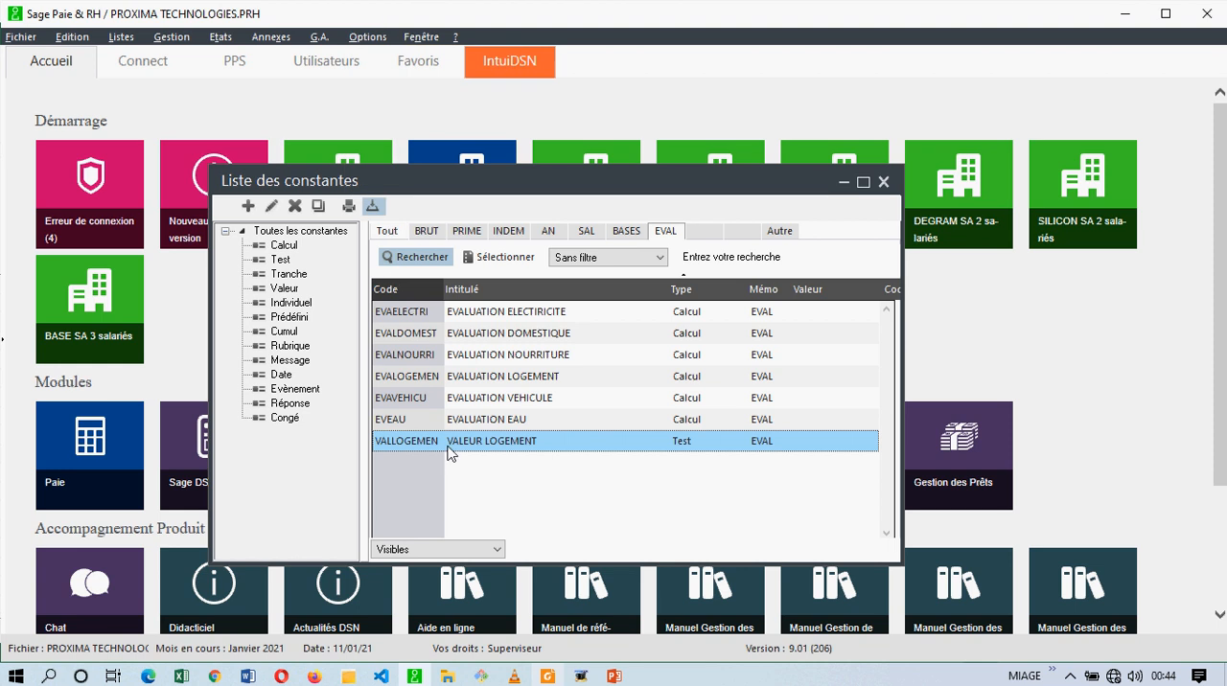
pyautogui.click(322, 209)
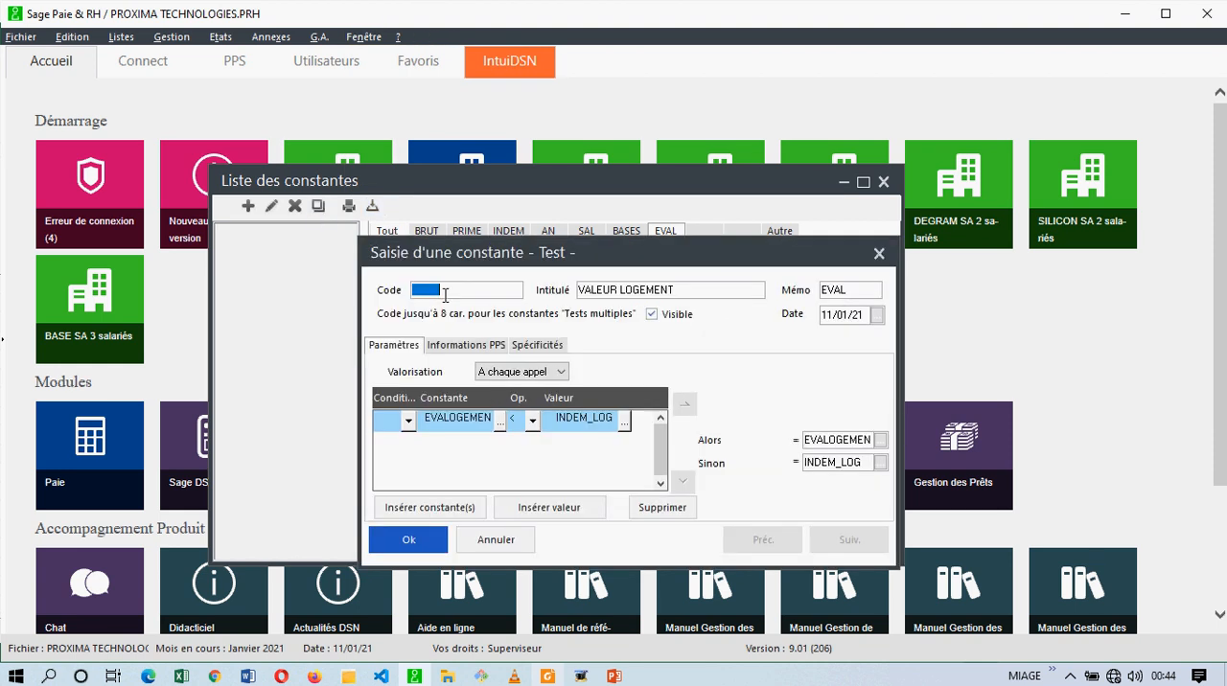
pyautogui.write('VALEAU')
pyautogui.press('Tab')
pyautogui.write('VALEUR EAU')
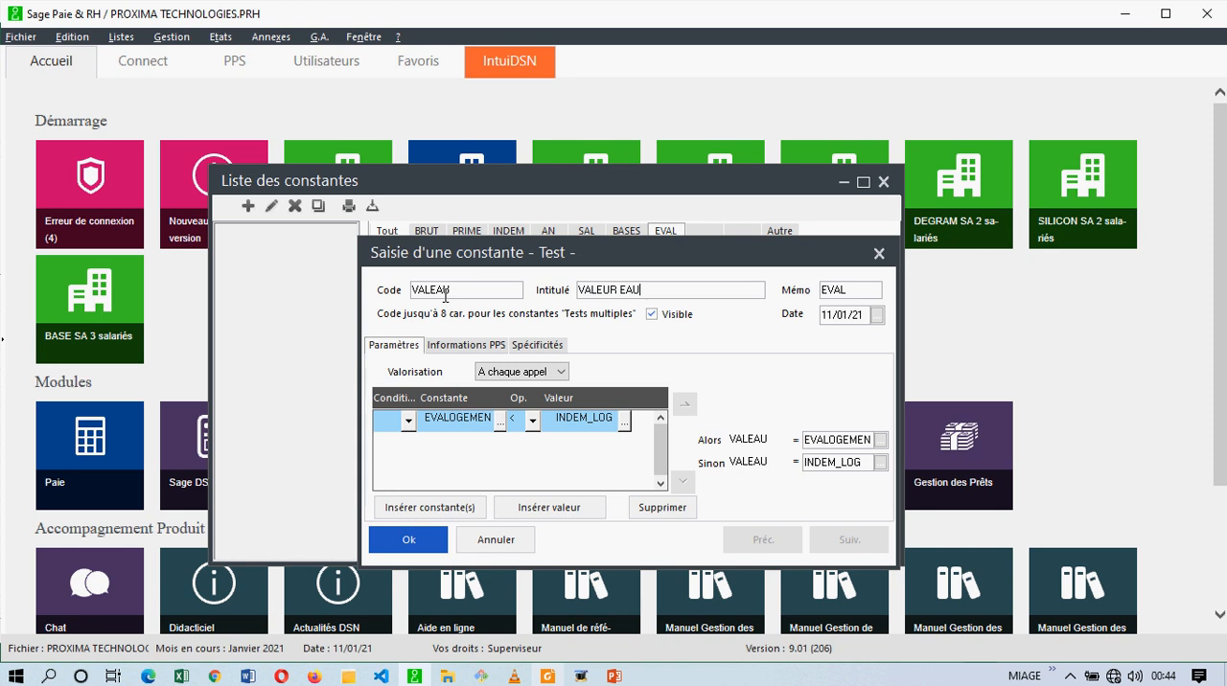
pyautogui.press('Tab')
# Change the VALEAU test condition to compare EVEAU with the INDEM_EAU rubric.
pyautogui.click(496, 420)
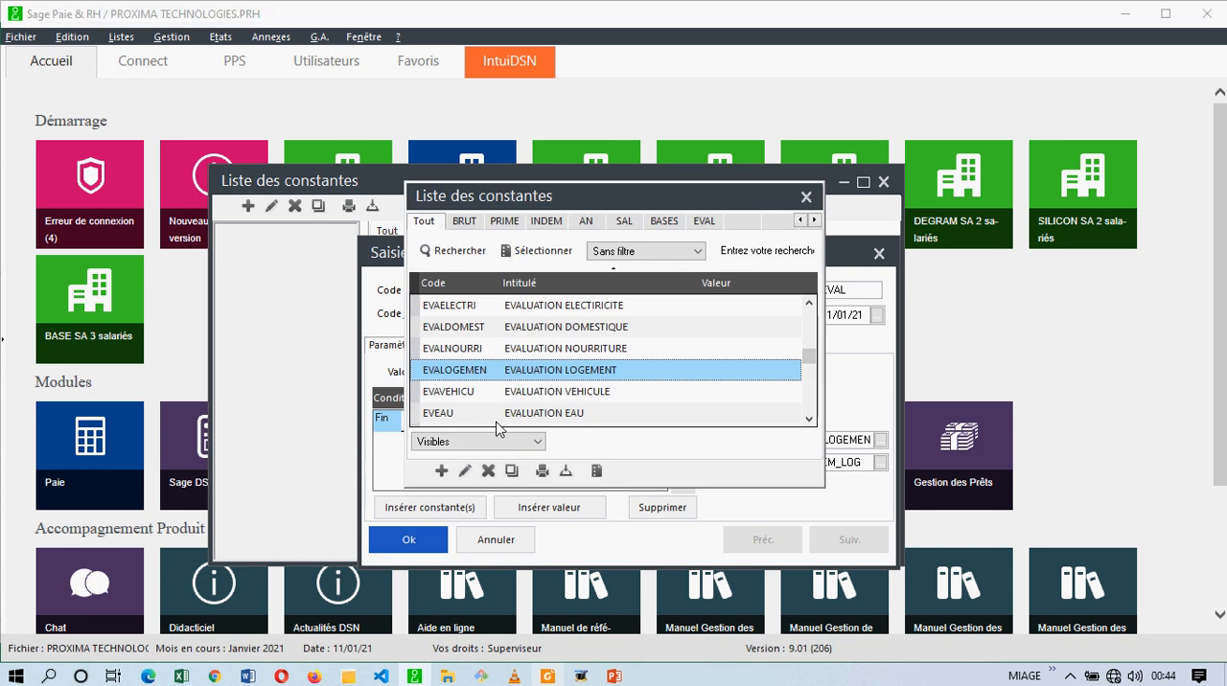
pyautogui.doubleClick(553, 413)
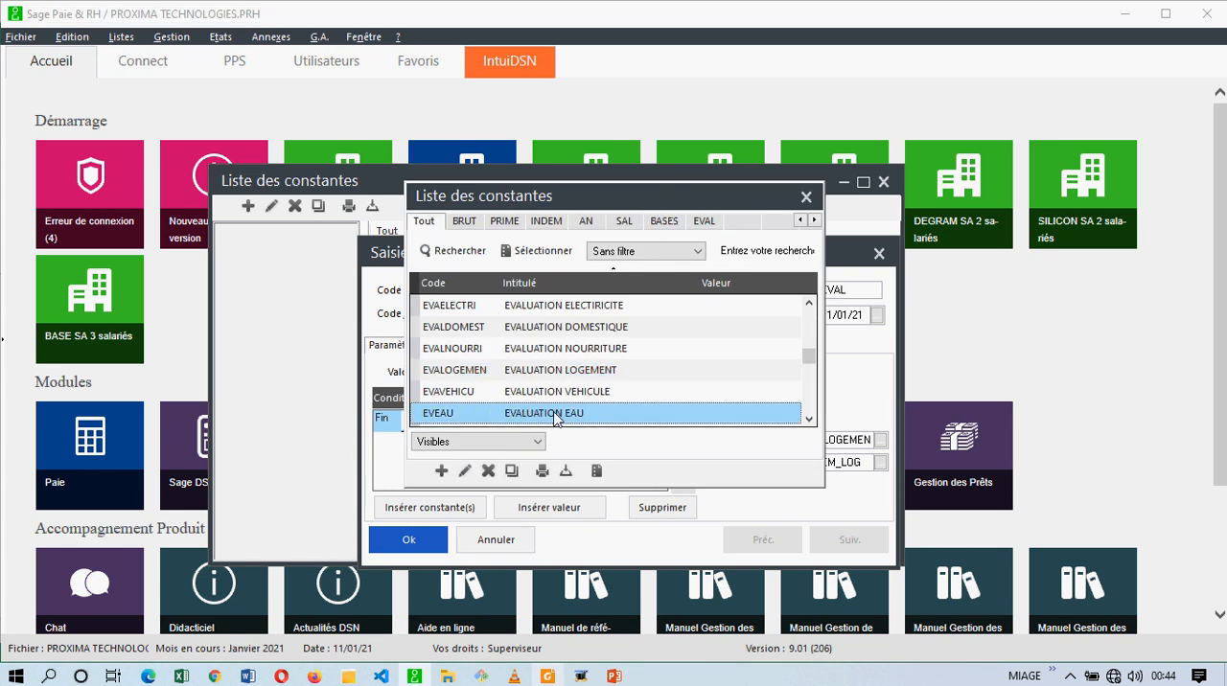
pyautogui.click(624, 422)
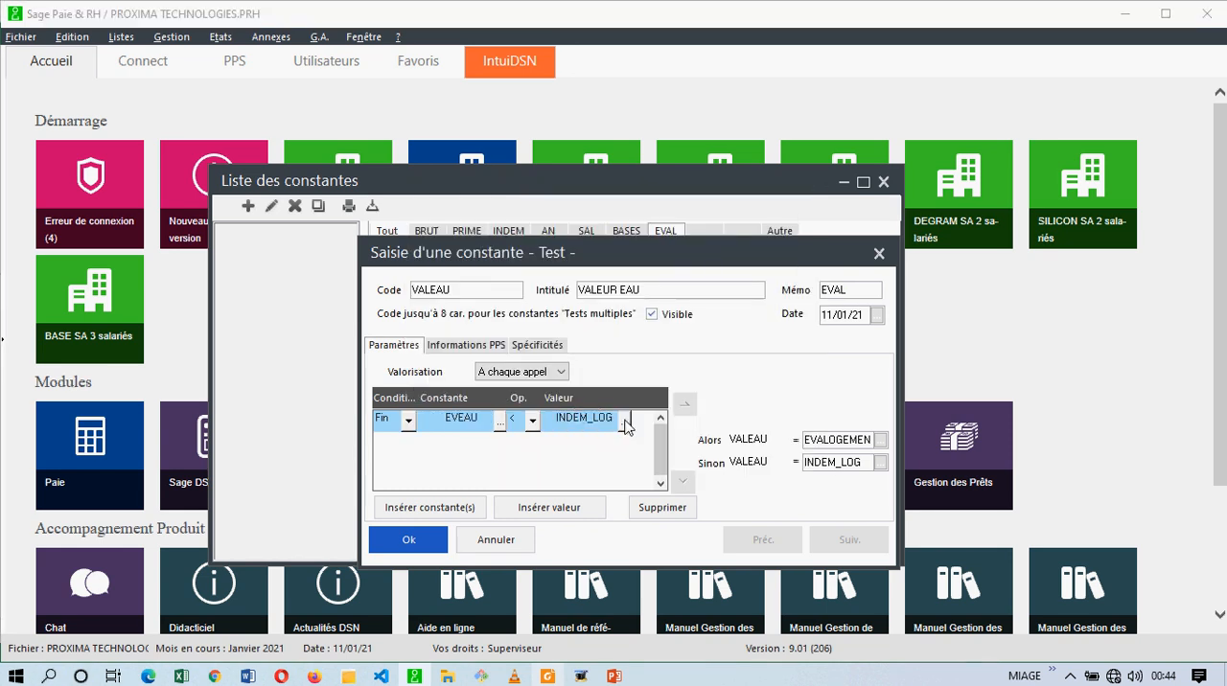
pyautogui.click(587, 221)
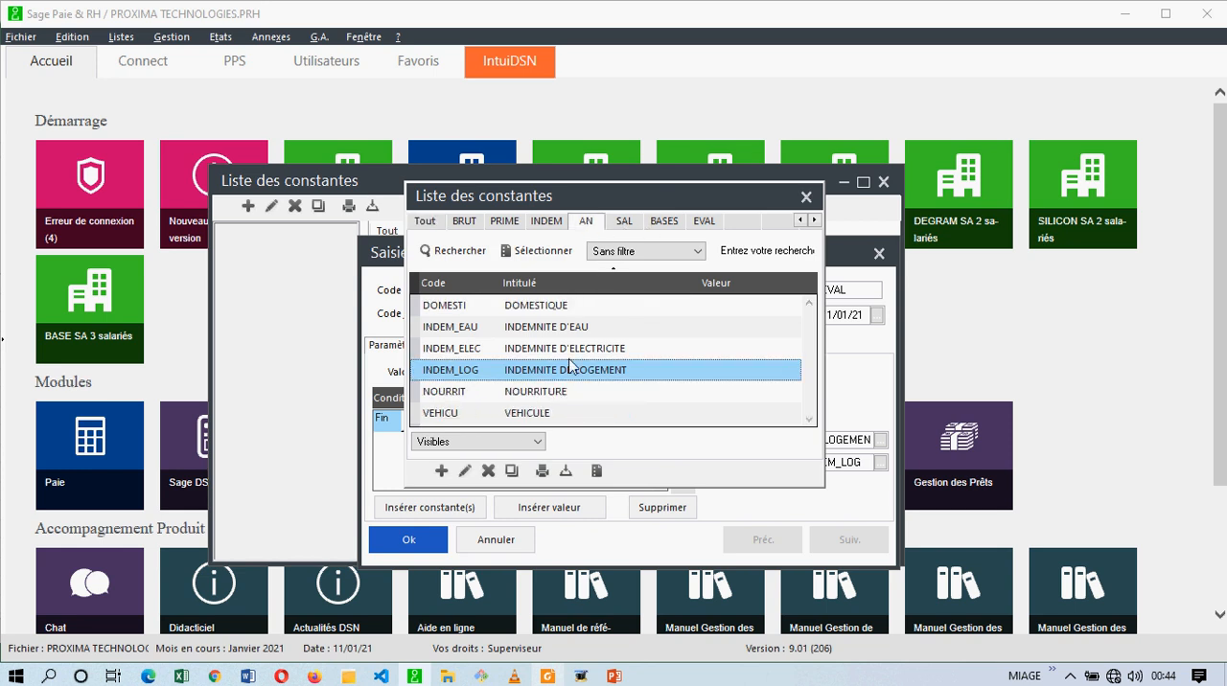
pyautogui.doubleClick(576, 327)
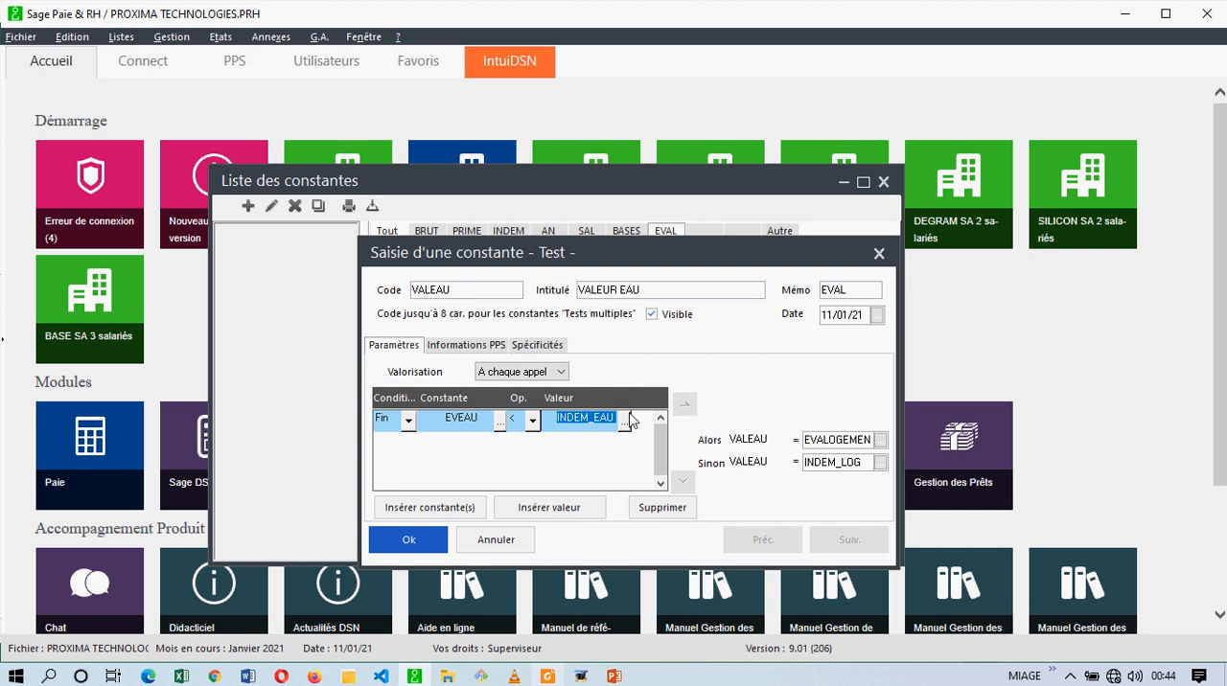
# Set the VALEAU results to EVEAU for Alors and INDEM_EAU for Sinon, and save the constant.
pyautogui.click(849, 439)
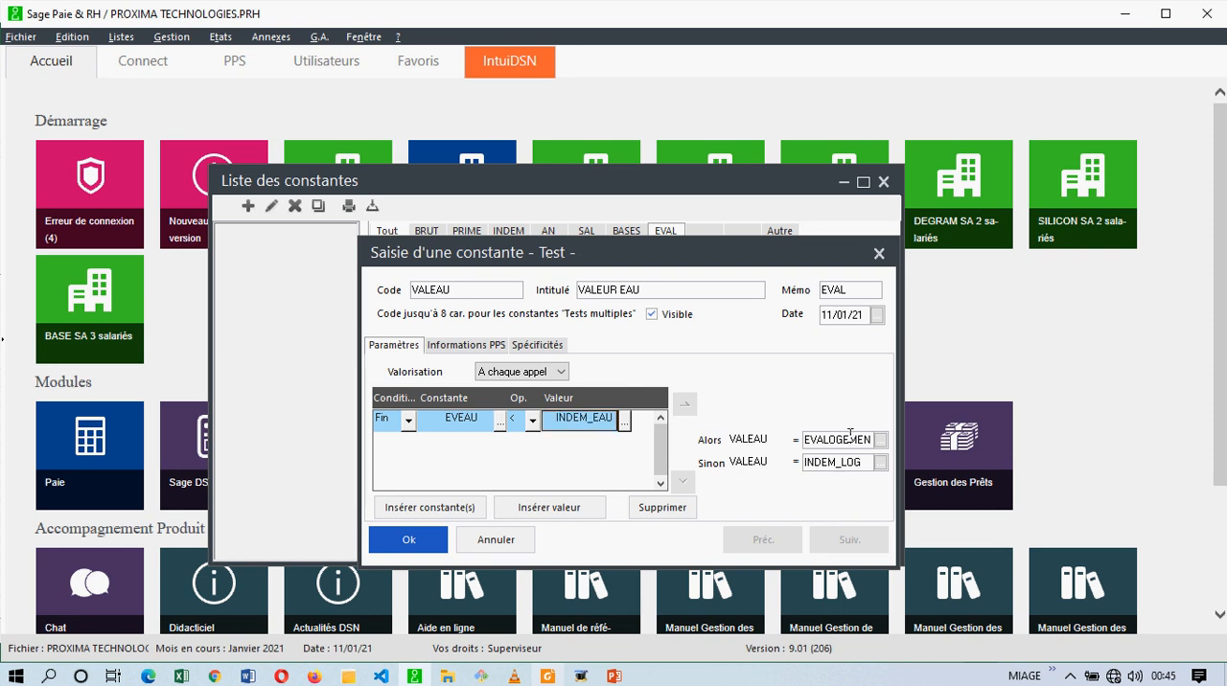
pyautogui.click(878, 440)
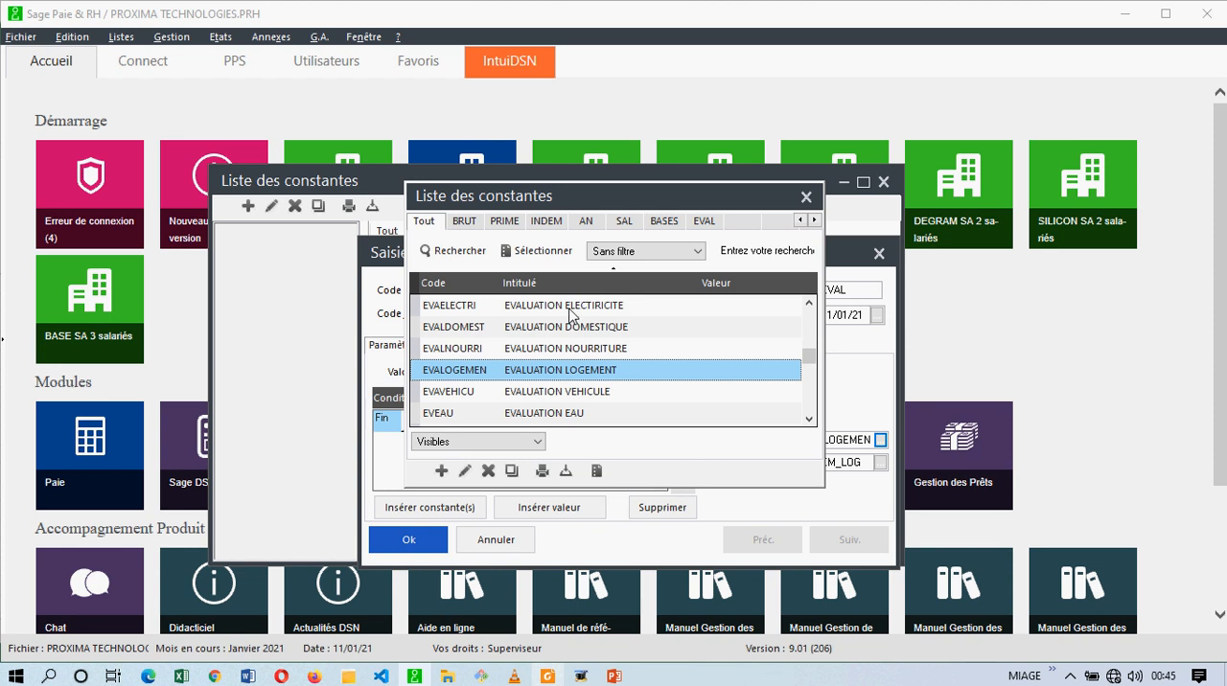
pyautogui.doubleClick(521, 415)
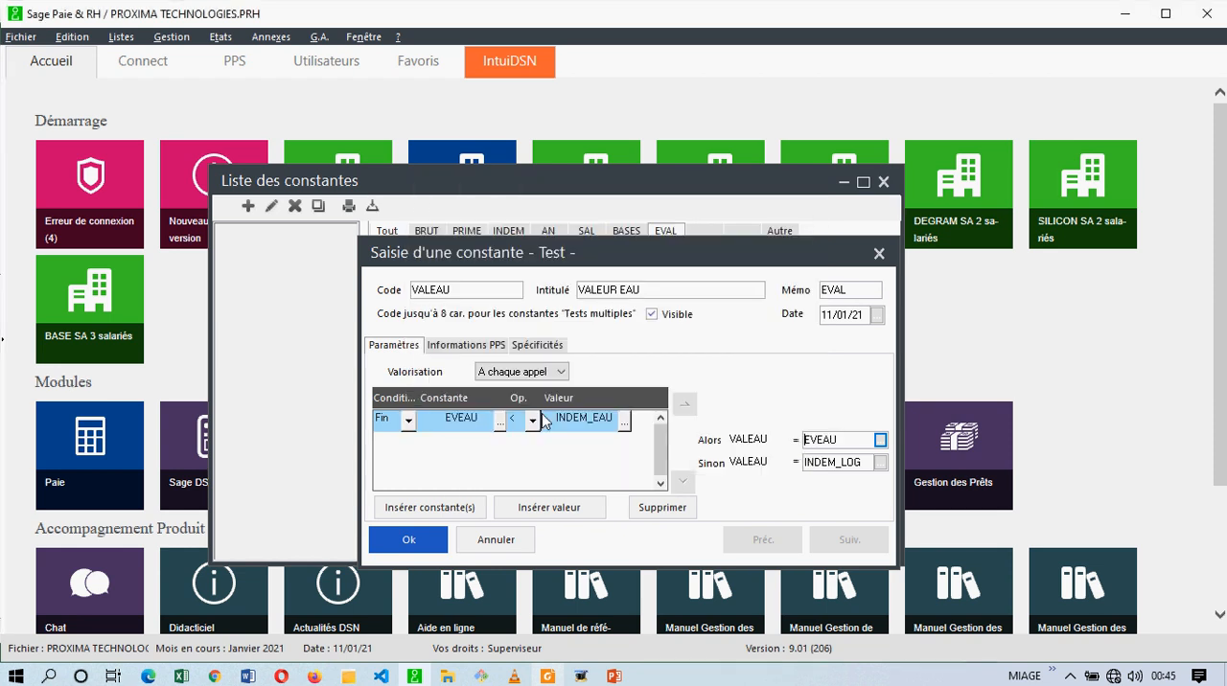
pyautogui.click(880, 462)
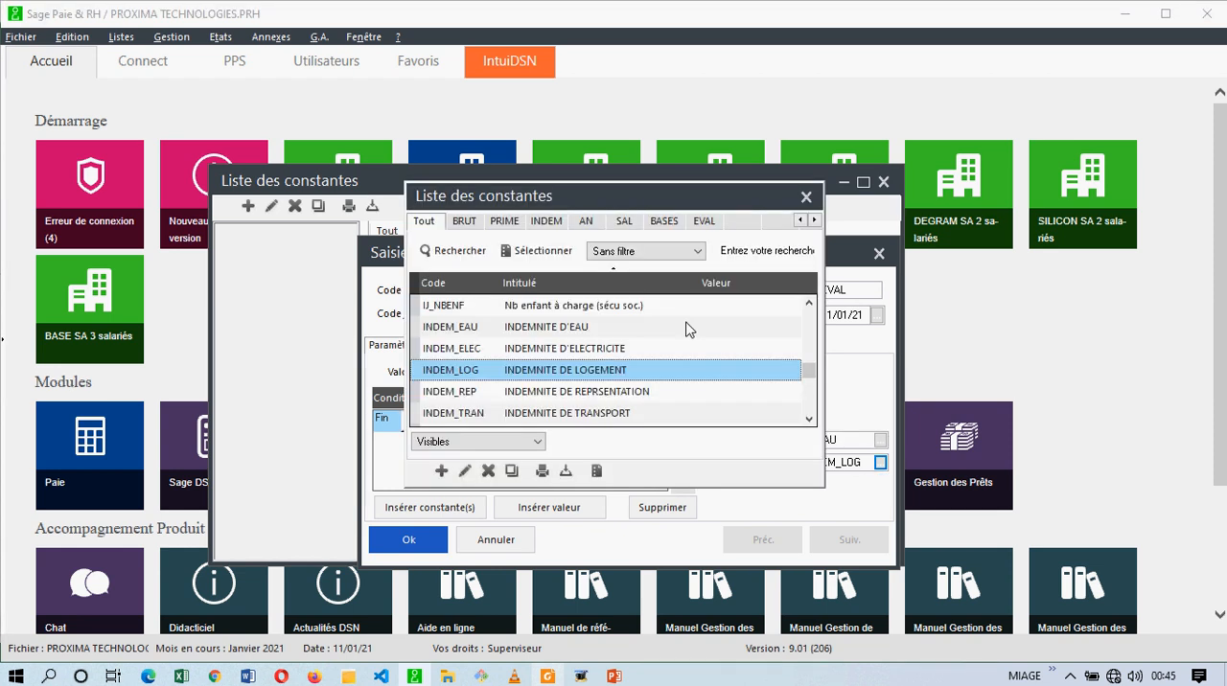
pyautogui.click(588, 222)
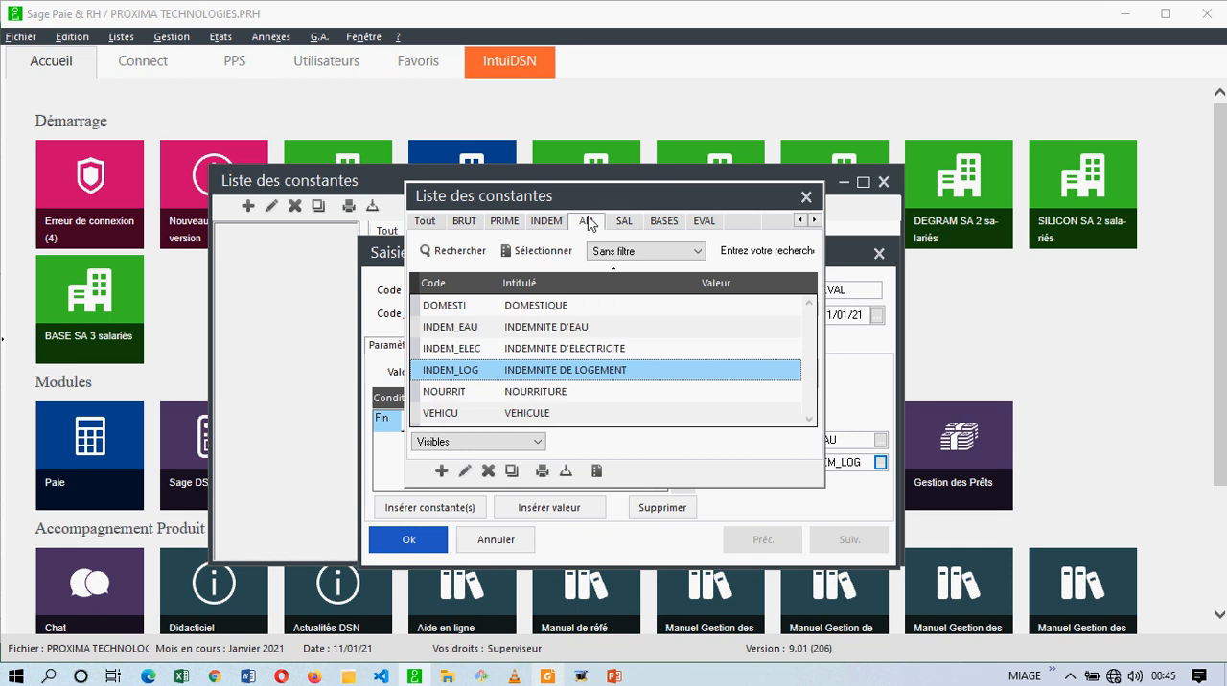
pyautogui.doubleClick(558, 332)
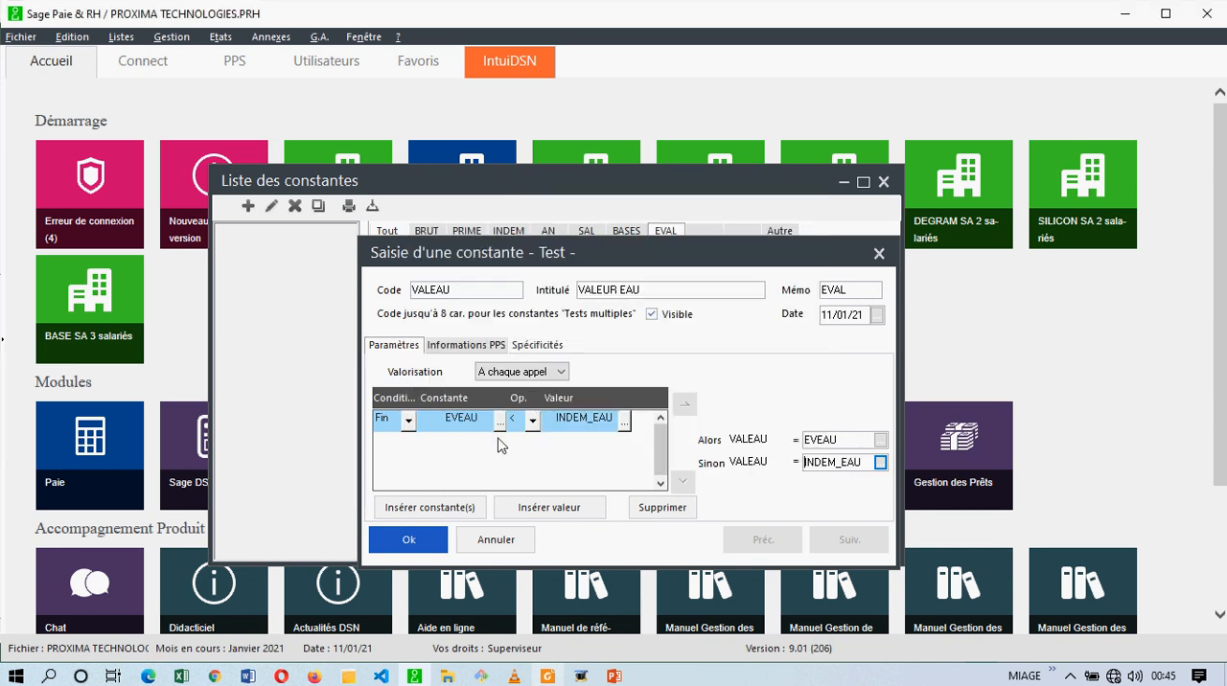
pyautogui.click(429, 543)
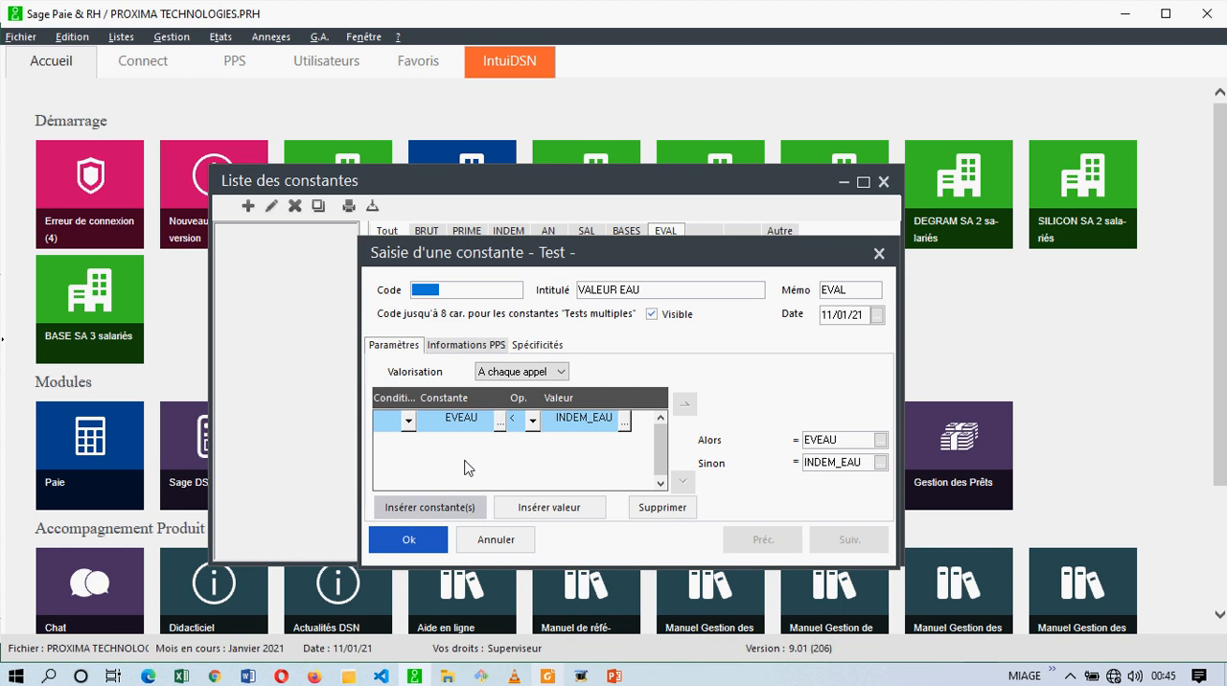
pyautogui.write('EVALDONTEST')
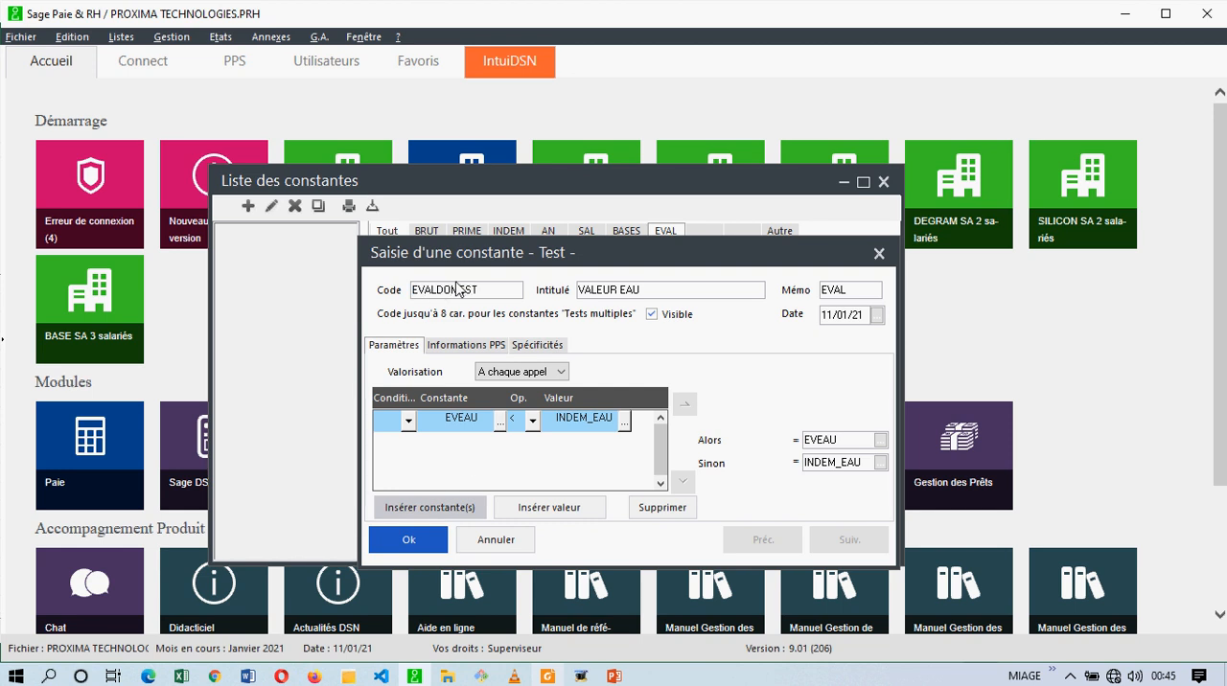
pyautogui.click(784, 420)
pyautogui.click(485, 548)
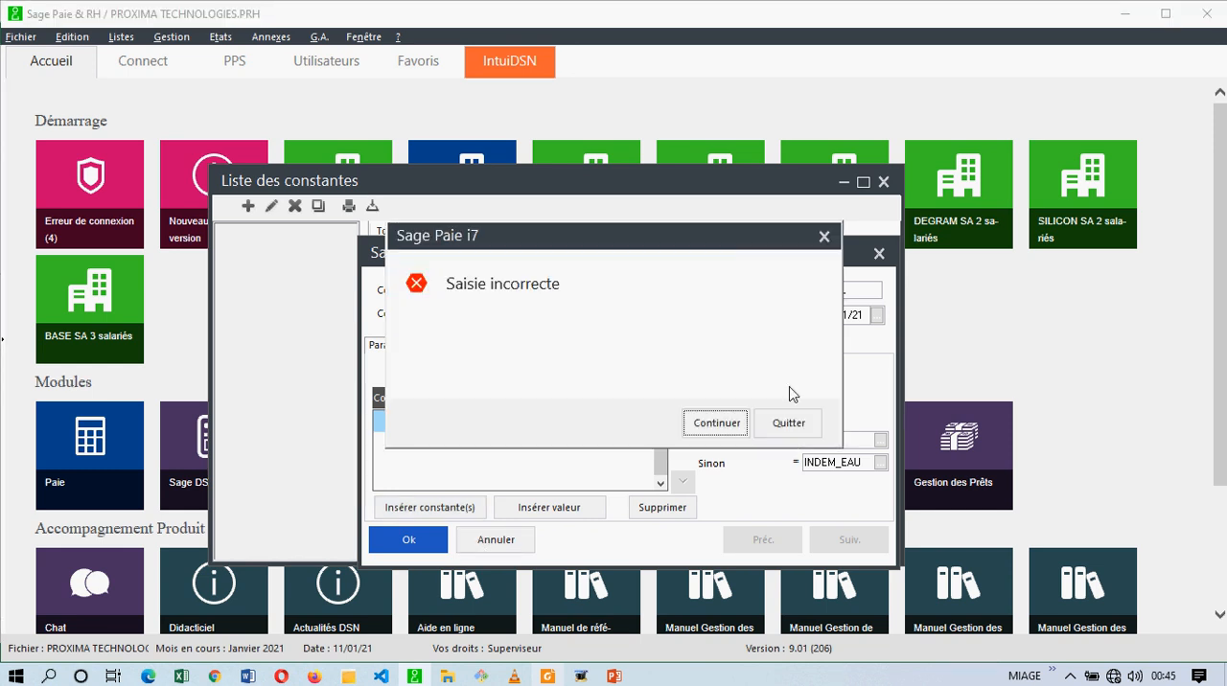
pyautogui.click(789, 424)
# Duplicate the VALLOGEMEN constant and give the copy the code VALDOMESTI and the title VALEUR DOMESTIQUE.
pyautogui.click(466, 468)
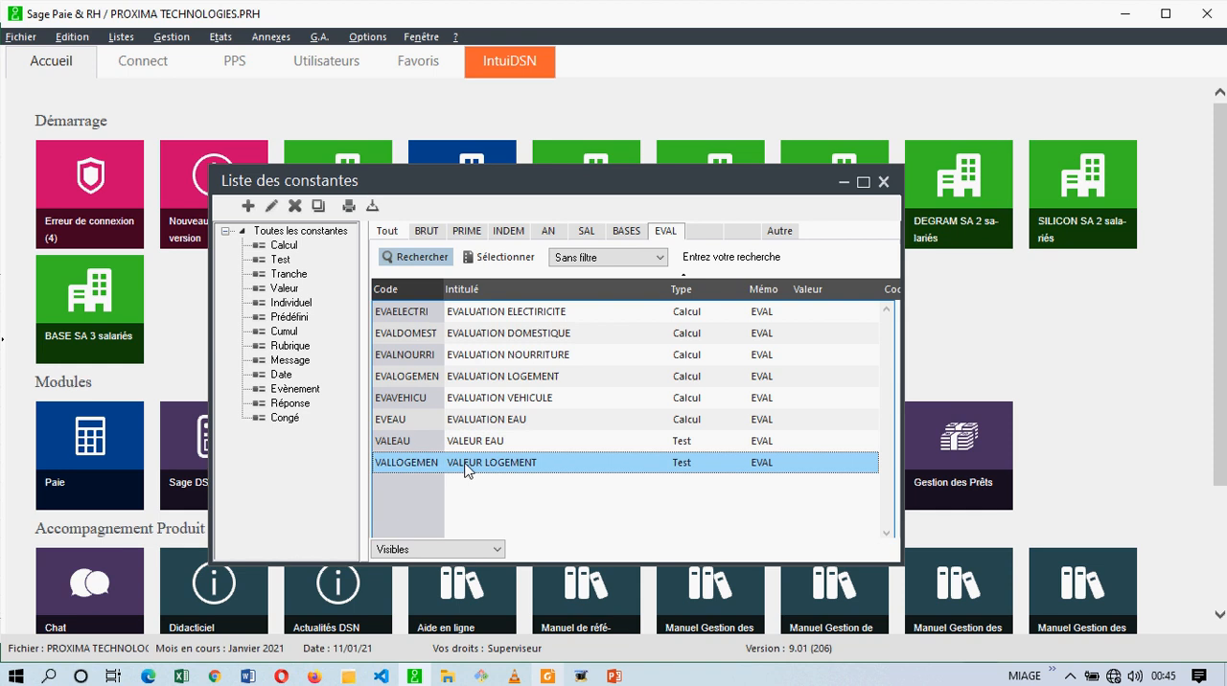
pyautogui.click(318, 207)
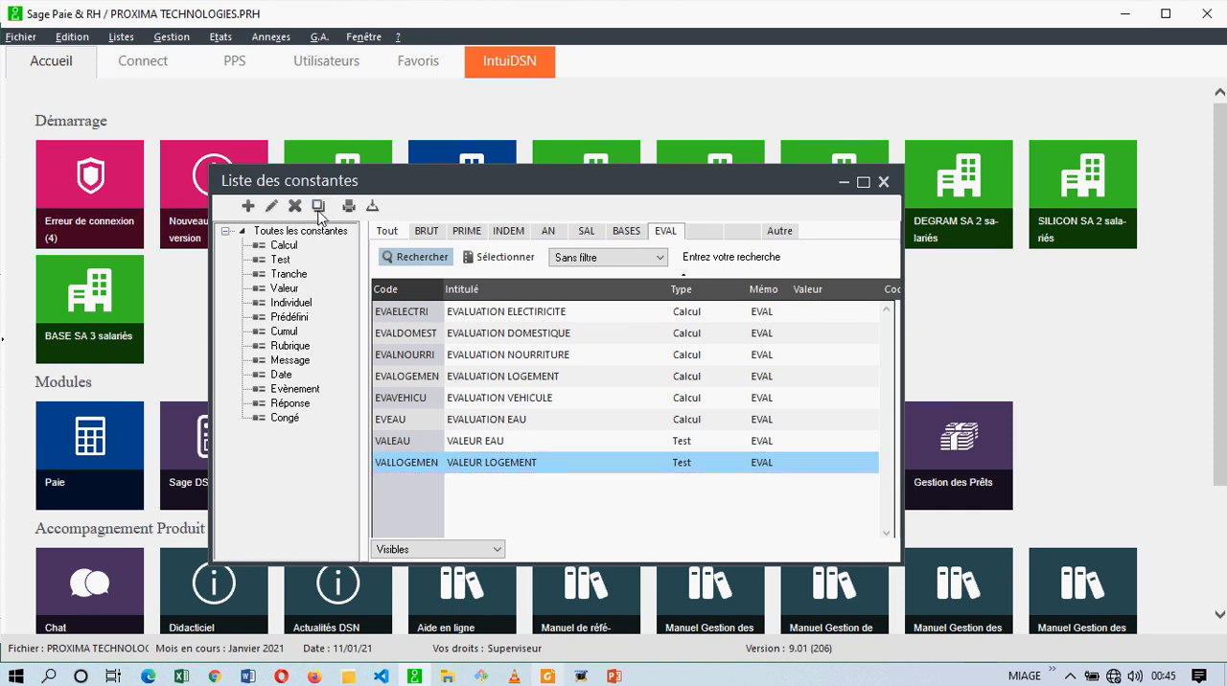
pyautogui.write('VAL')
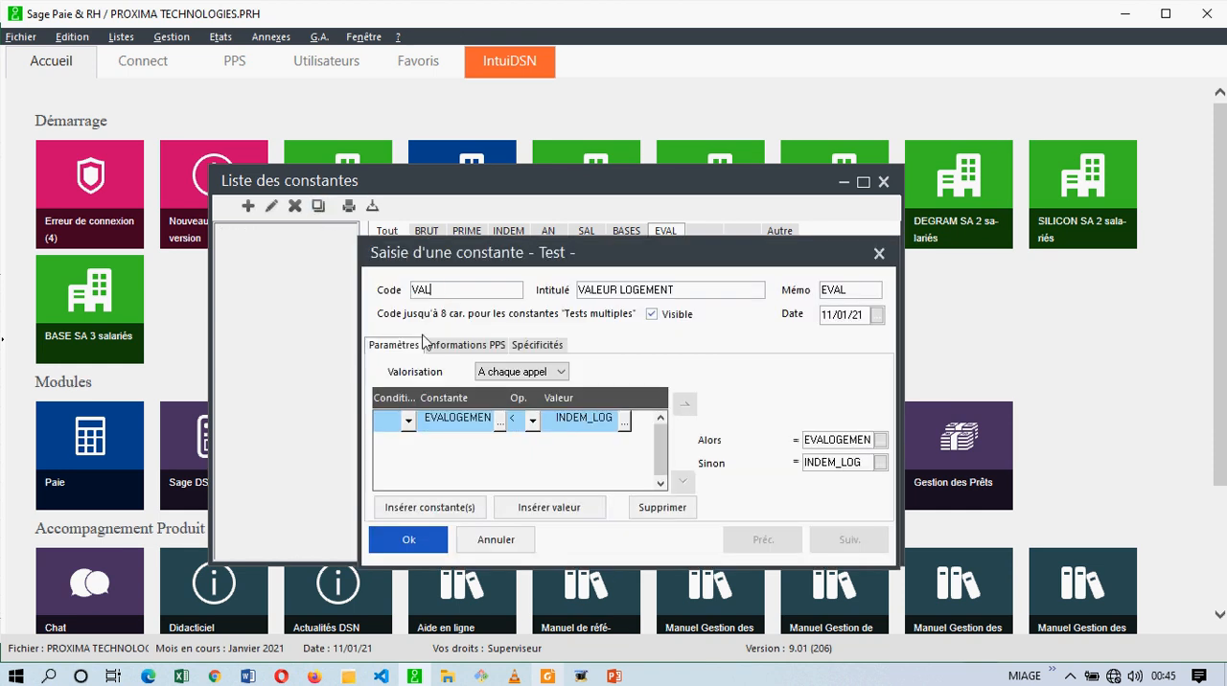
pyautogui.write('DOMESTI')
pyautogui.press('Tab')
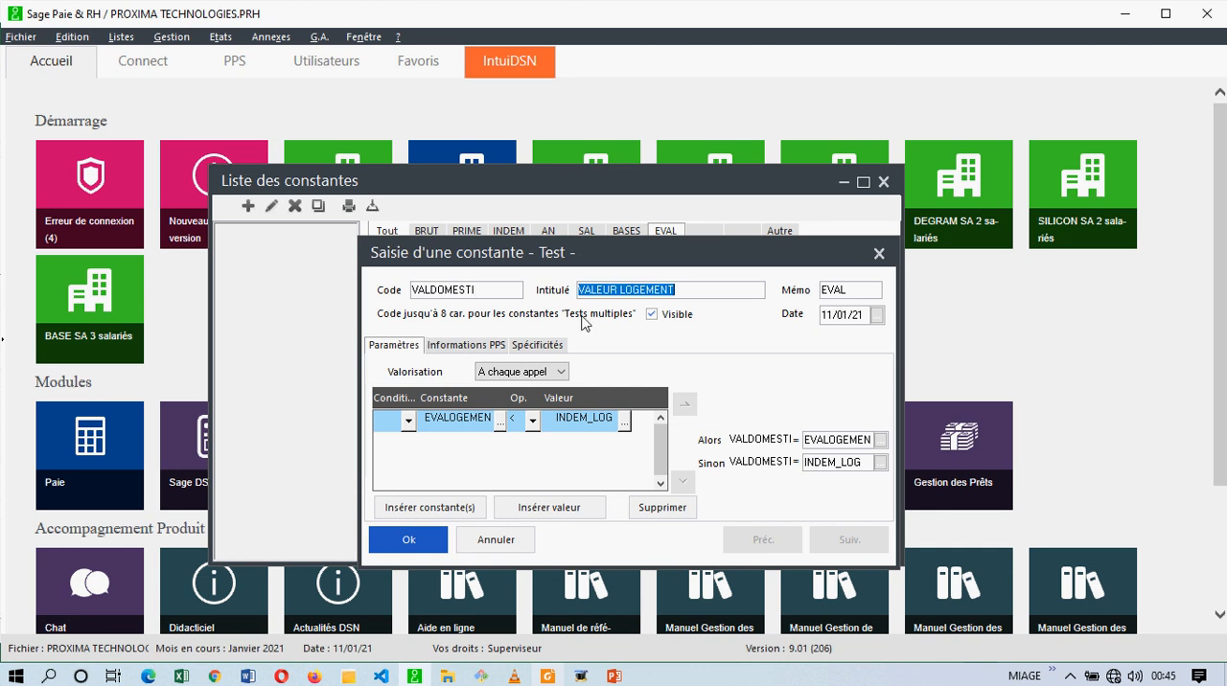
pyautogui.moveTo(681, 285); pyautogui.dragTo(620, 288)
pyautogui.write('DOMESTO')
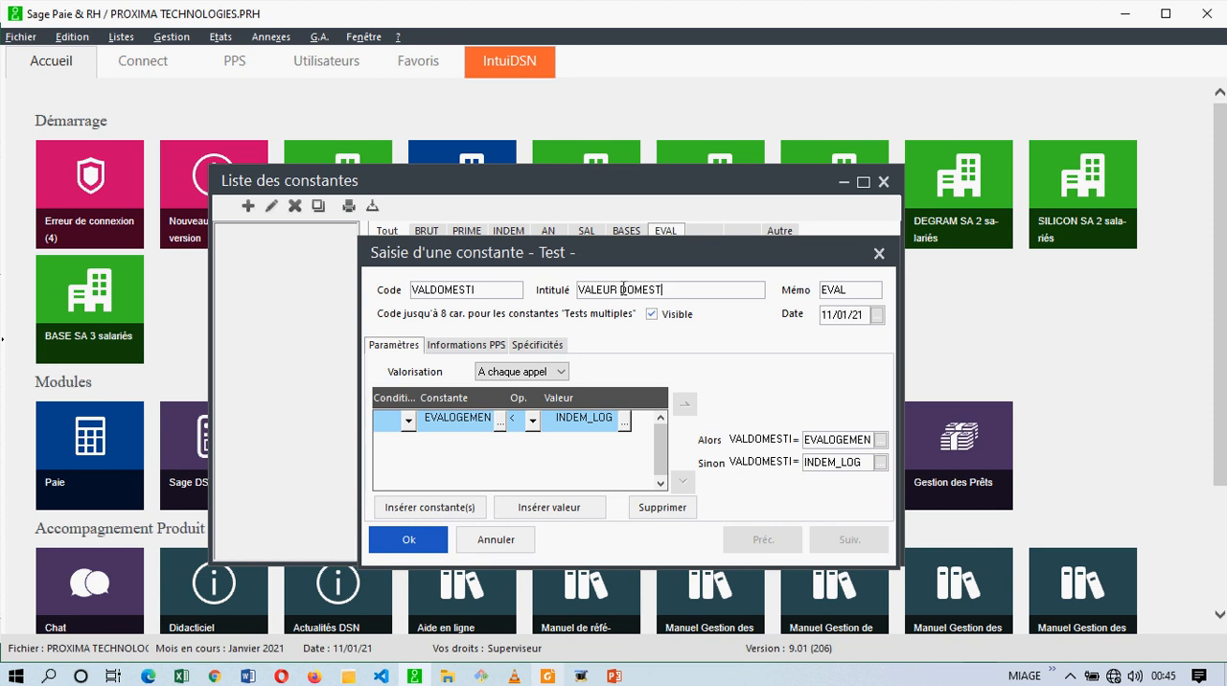
pyautogui.write('Q')
pyautogui.press('BackSpace')
pyautogui.press('BackSpace')
pyautogui.write('IQUE')
pyautogui.press('Tab')
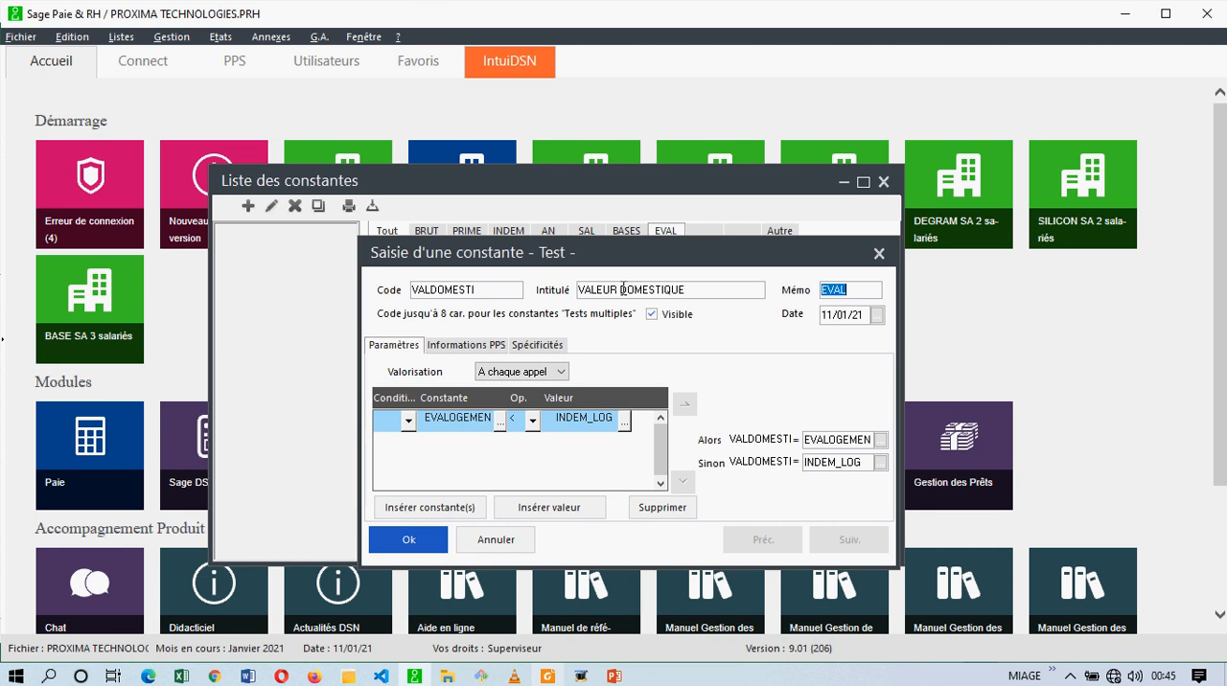
# Change the VALDOMESTI test condition to compare EVALDOMEST from the EVAL memo with DOMESTI from the AN memo.
pyautogui.click(497, 422)
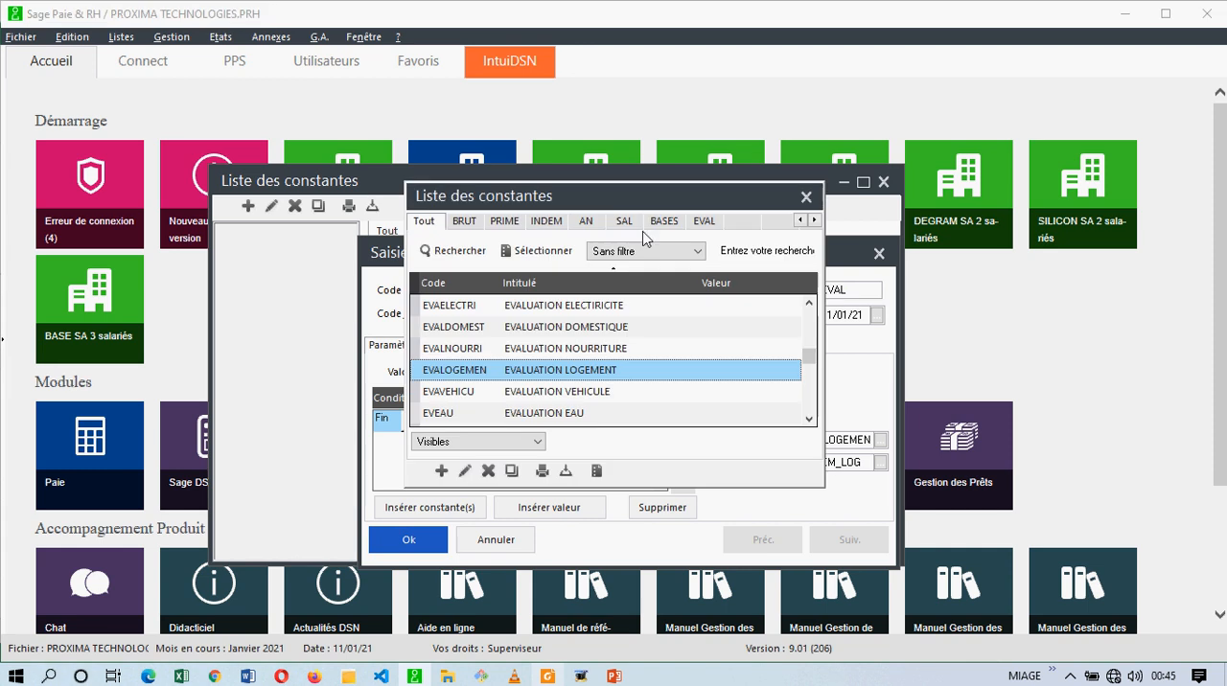
pyautogui.click(701, 223)
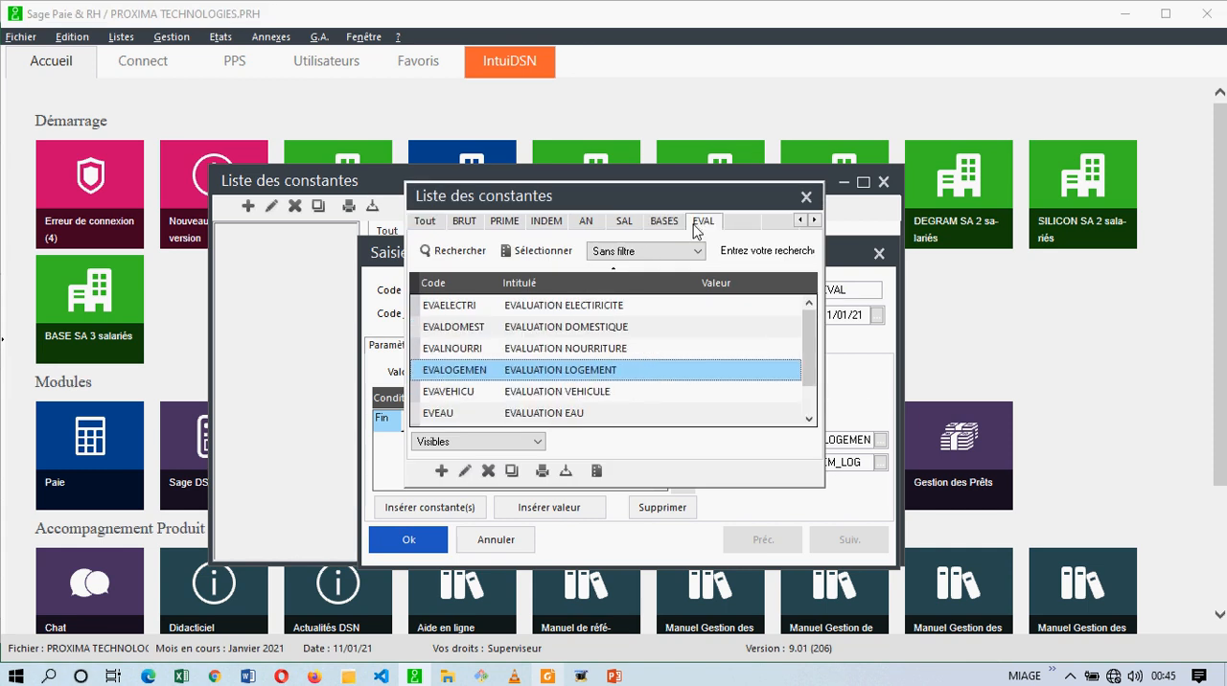
pyautogui.doubleClick(566, 328)
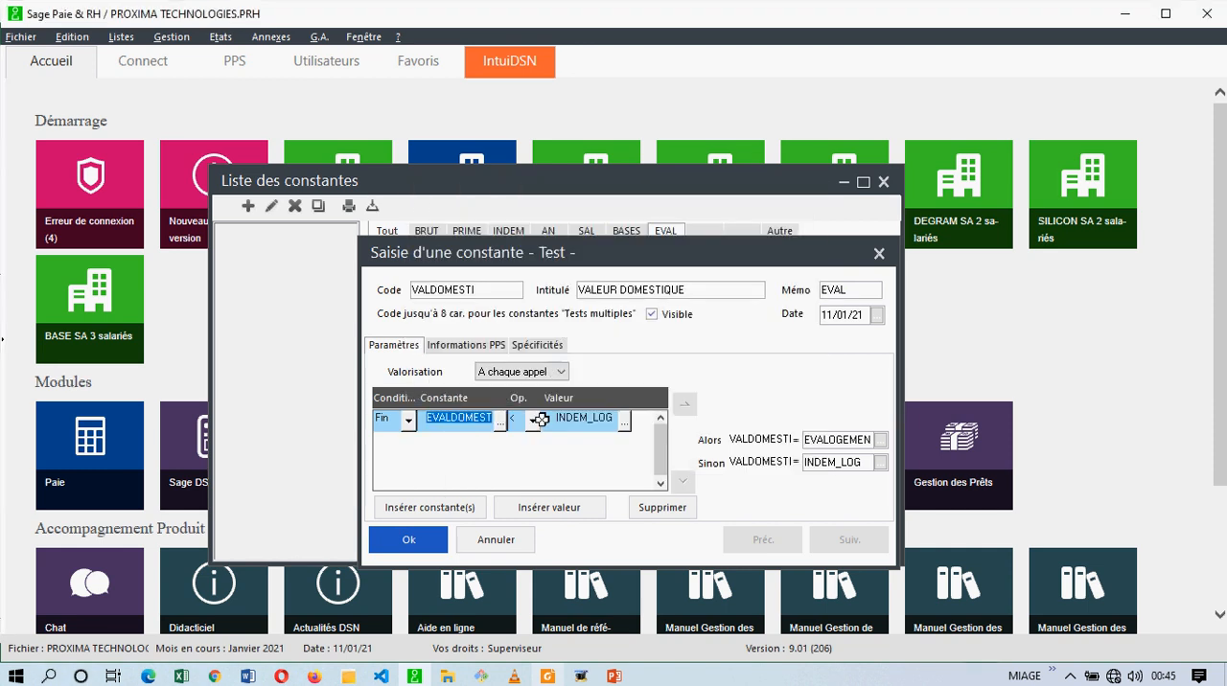
pyautogui.click(621, 422)
pyautogui.click(621, 422)
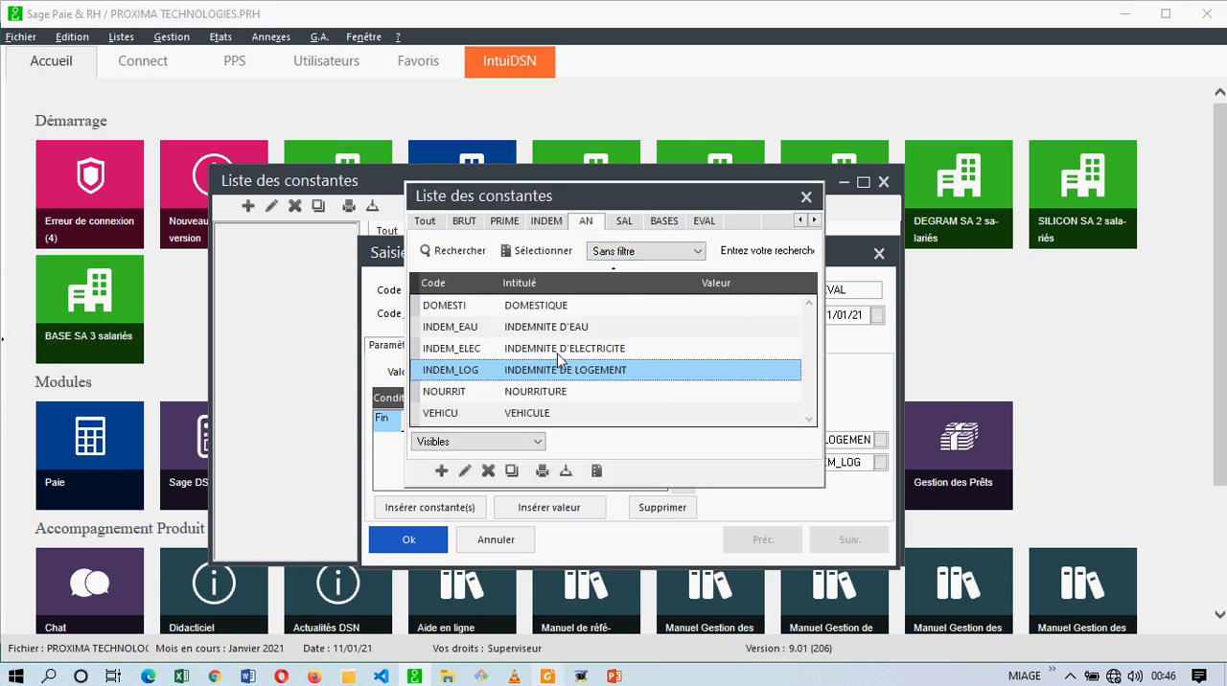
pyautogui.doubleClick(559, 305)
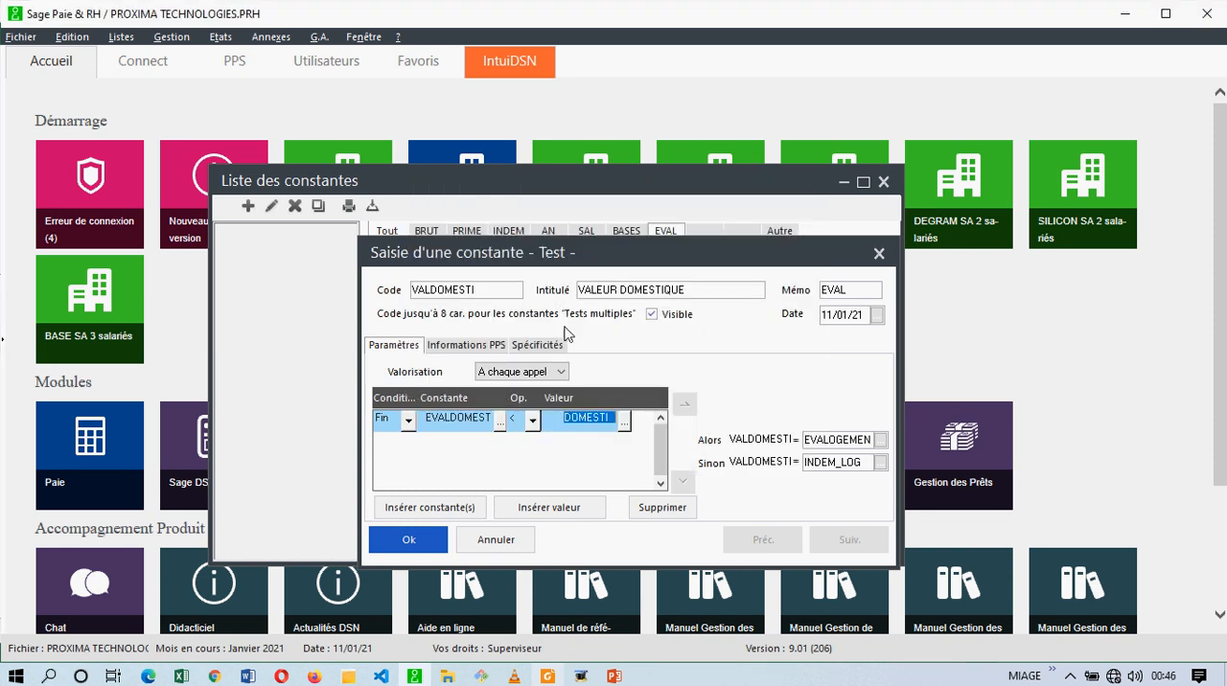
# Set the VALDOMESTI results to EVALDOMEST for Alors and DOMESTI for Sinon, save the constant and return to the constants list.
pyautogui.click(880, 440)
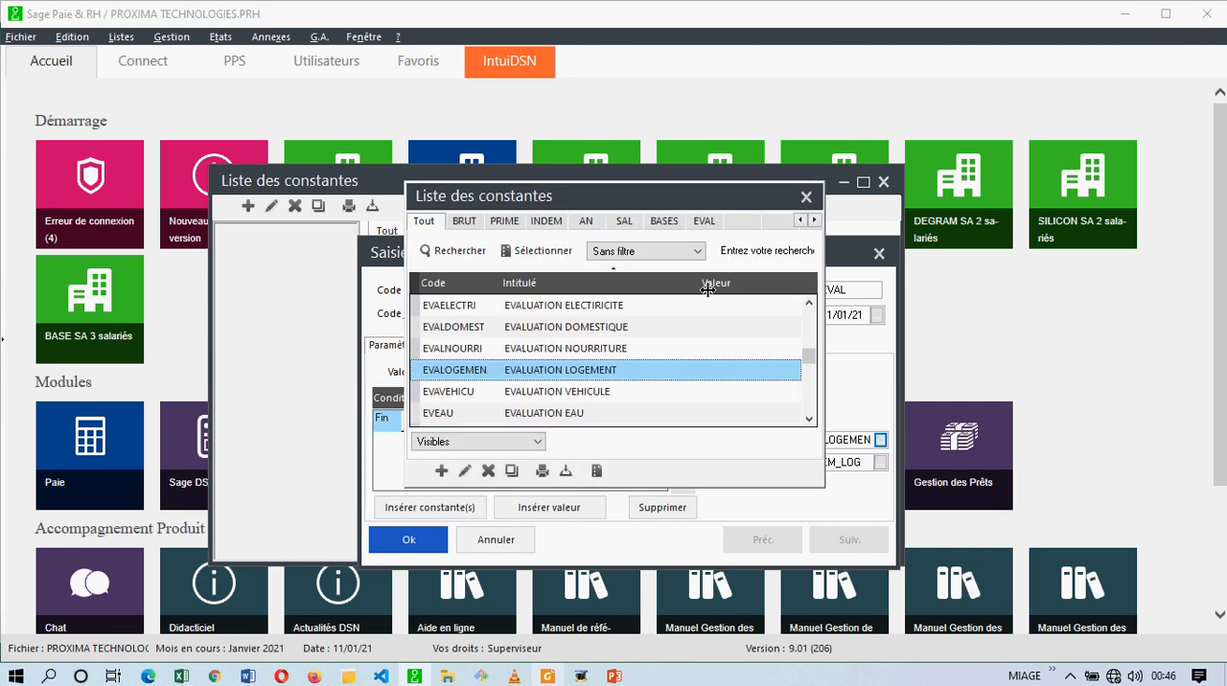
pyautogui.click(704, 222)
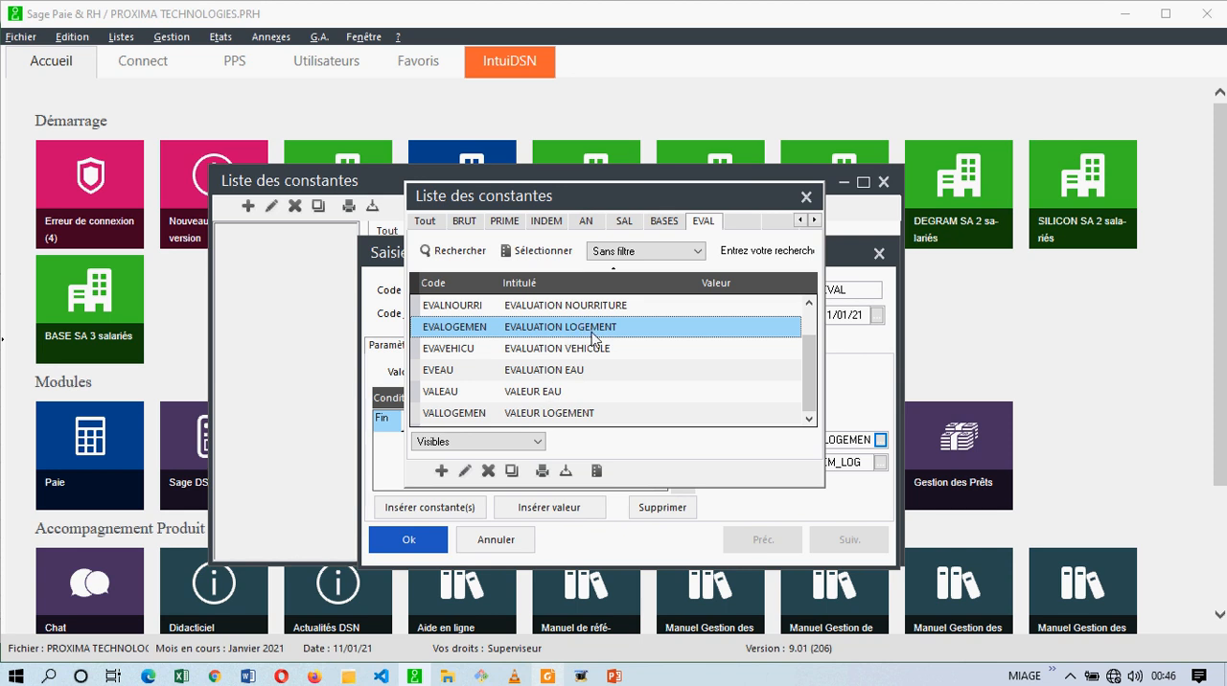
pyautogui.moveTo(807, 367); pyautogui.dragTo(810, 336)
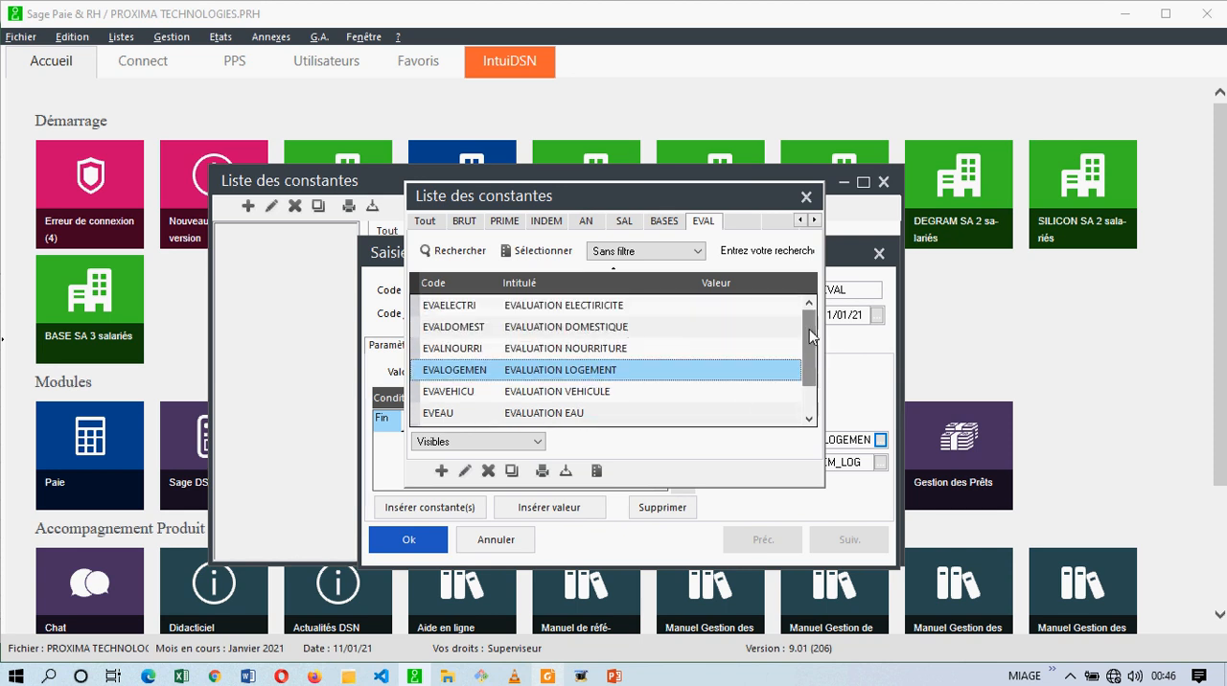
pyautogui.doubleClick(624, 327)
pyautogui.click(879, 464)
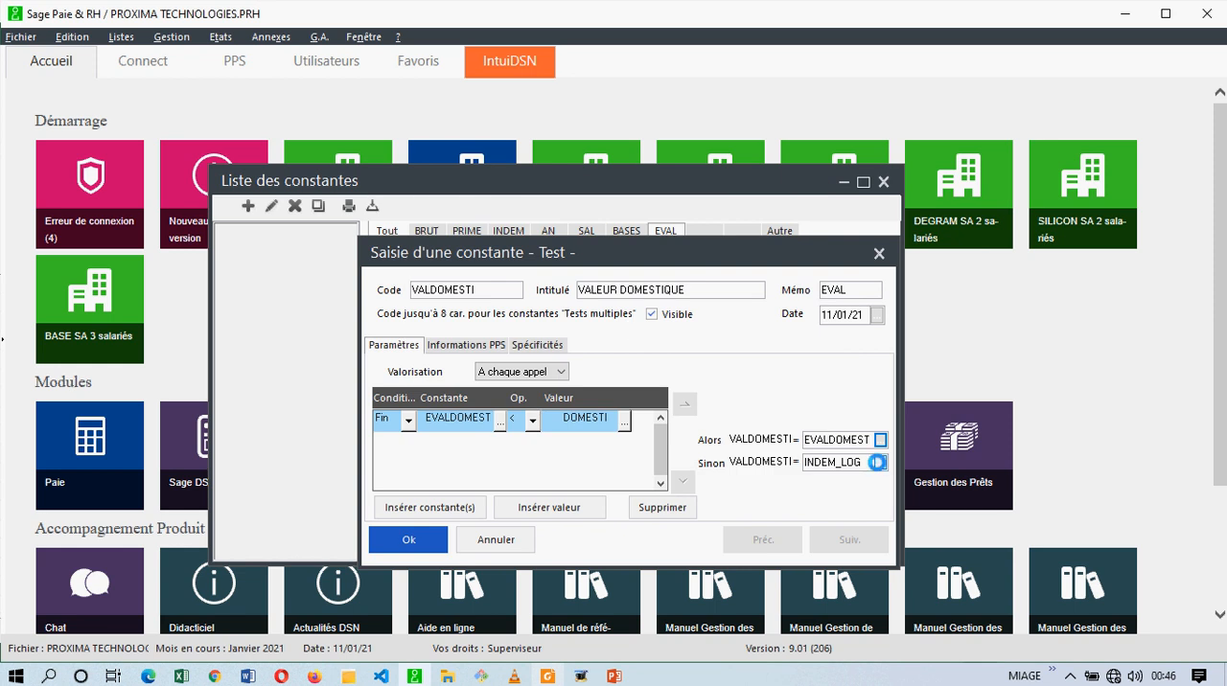
pyautogui.click(586, 221)
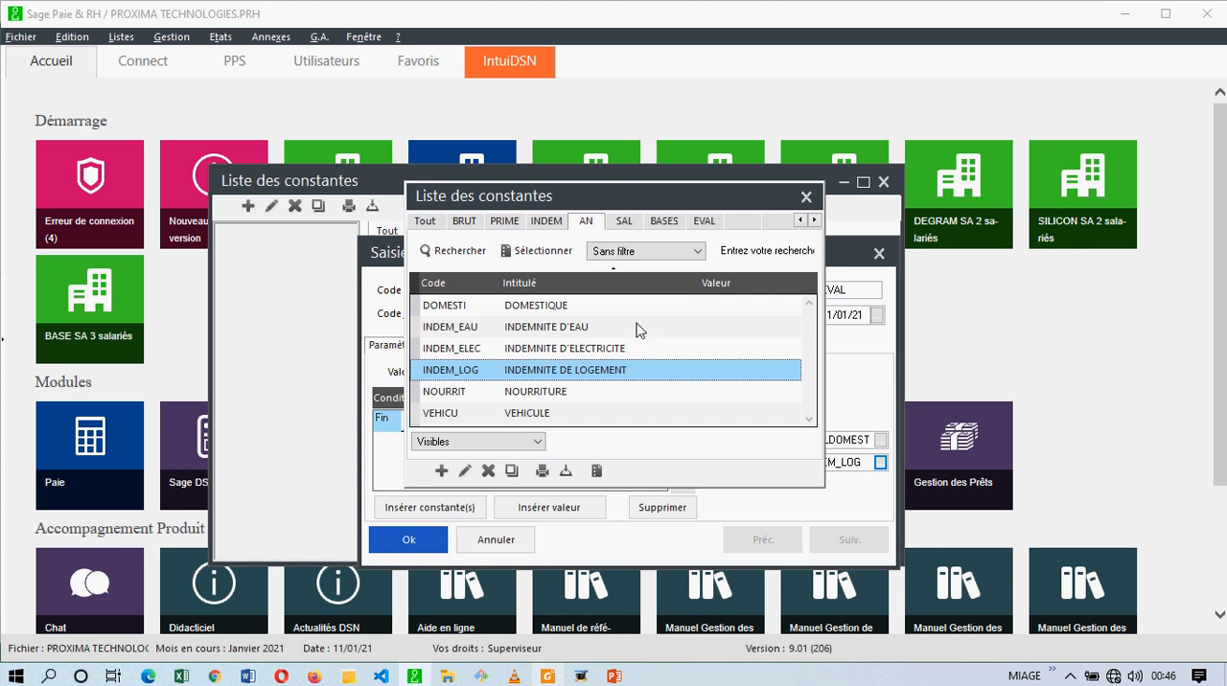
pyautogui.doubleClick(597, 316)
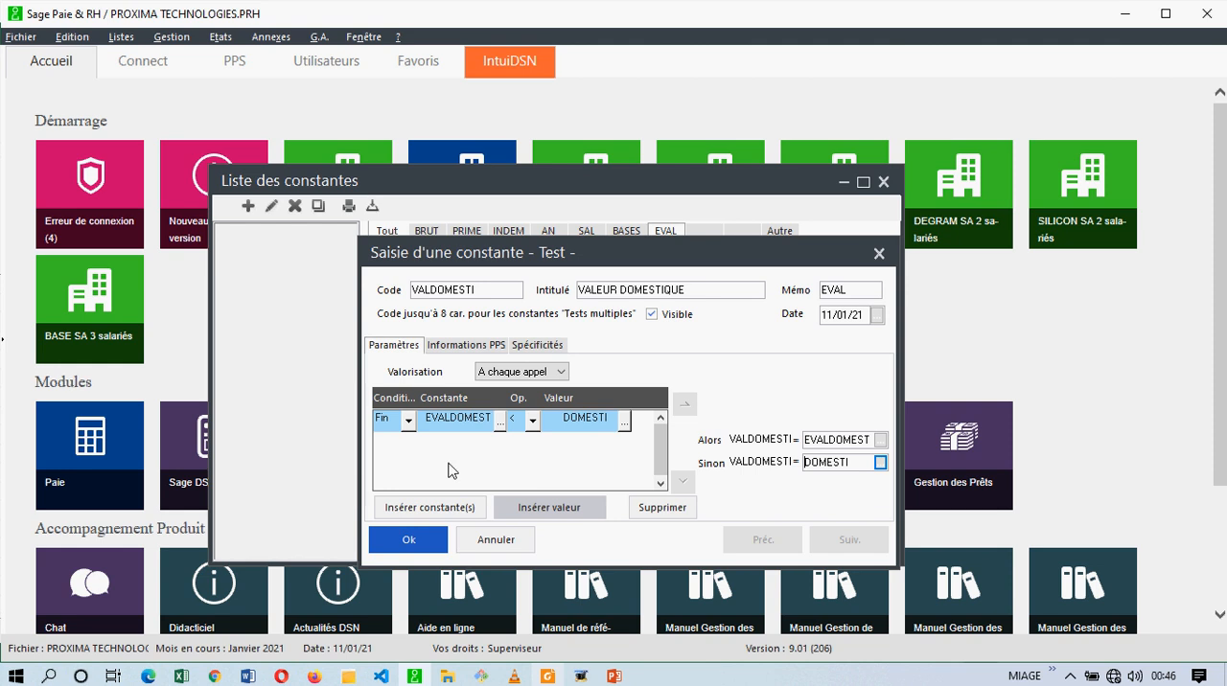
pyautogui.click(410, 538)
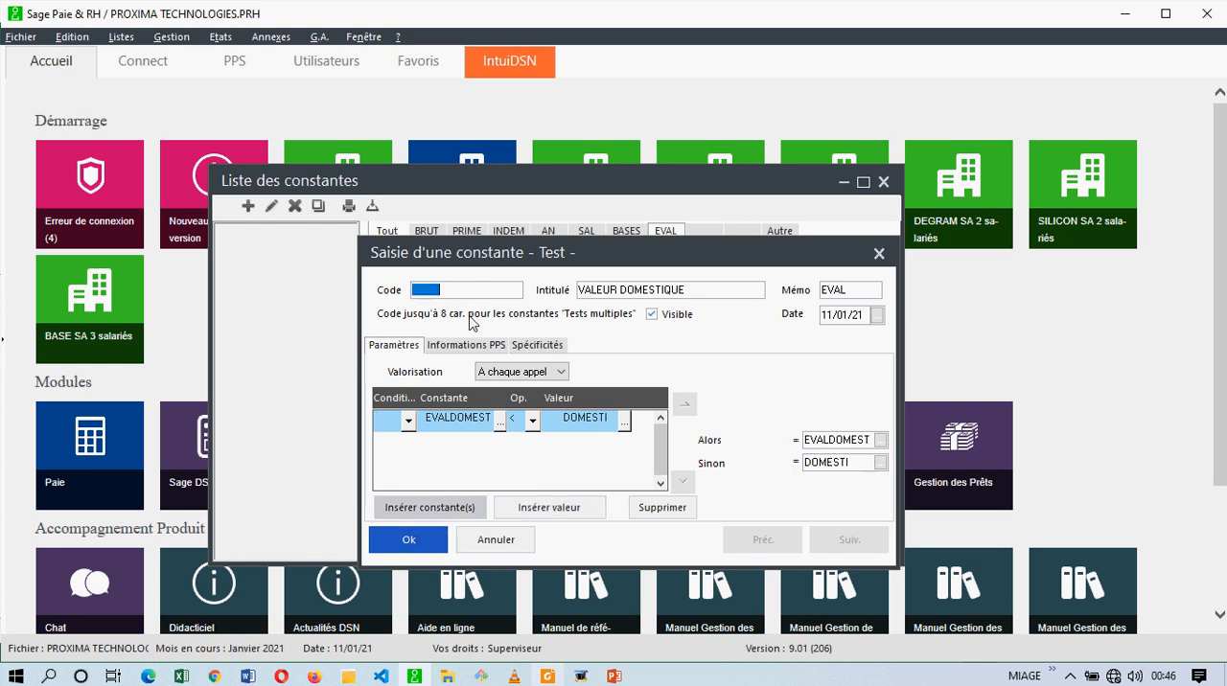
pyautogui.click(505, 548)
pyautogui.click(787, 425)
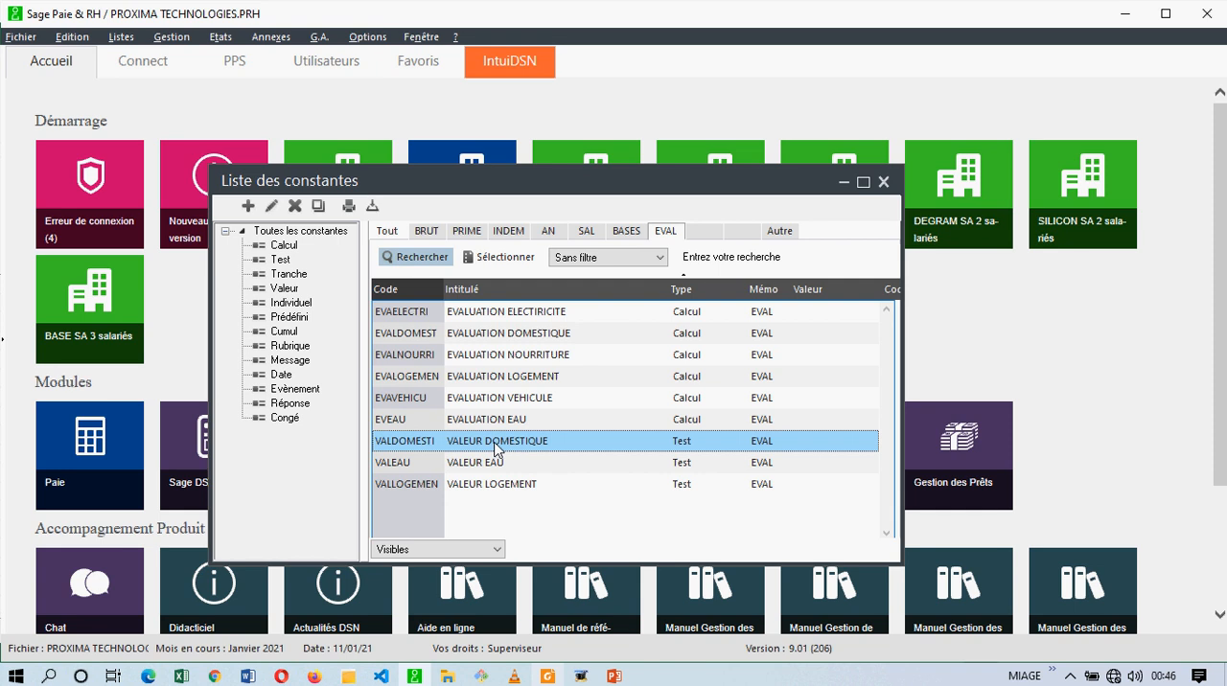
# Duplicate the VALLOGEMEN constant and give the copy the code VALNOURI and the title VALEUR NOURRITURE.
pyautogui.click(472, 463)
pyautogui.keyDown('ctrl'); pyautogui.click(489, 440); pyautogui.keyUp('ctrl')
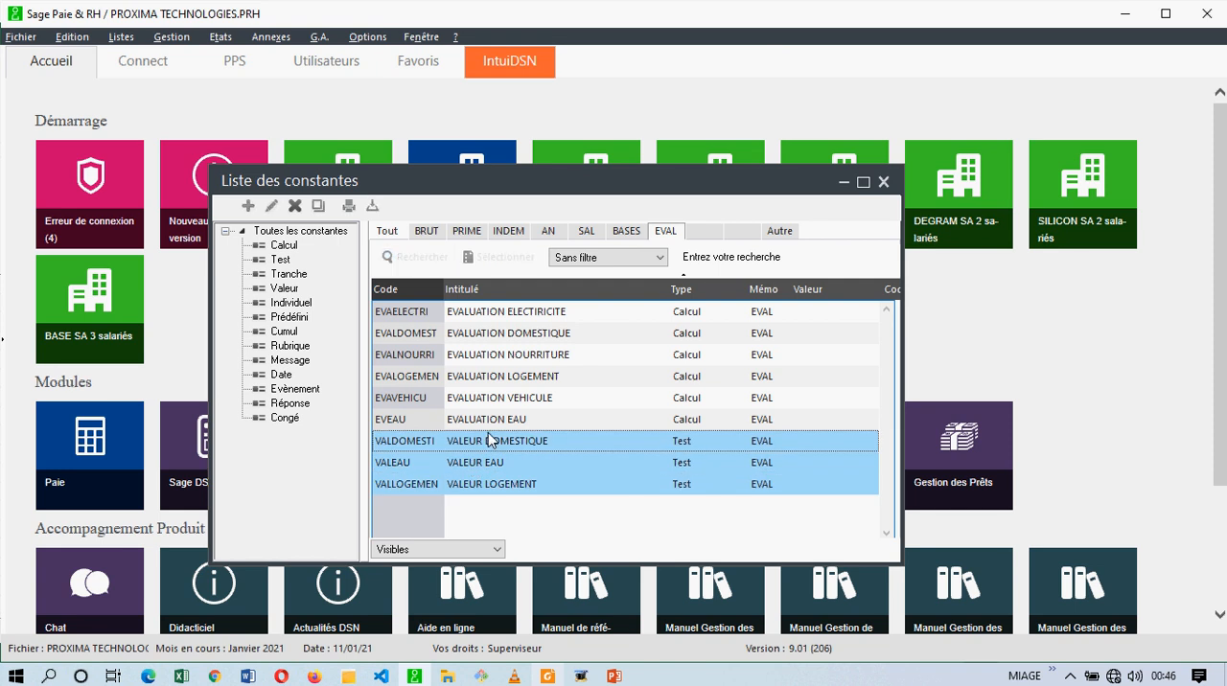
pyautogui.click(504, 487)
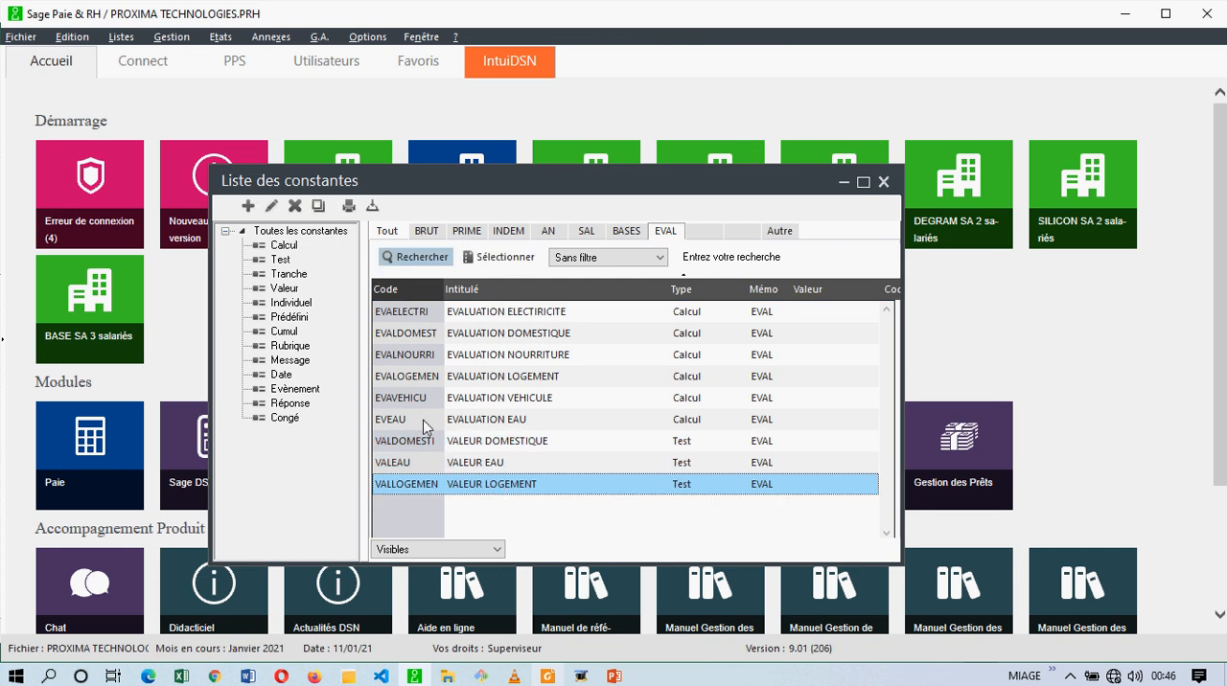
pyautogui.click(319, 205)
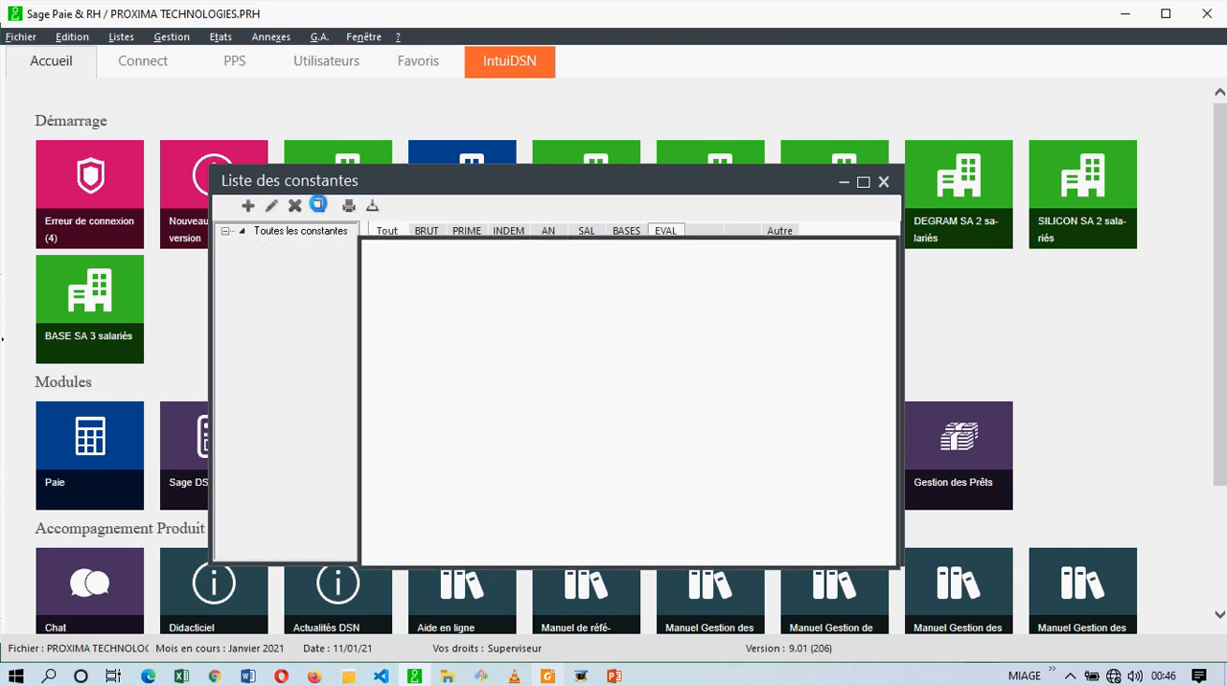
pyautogui.write('VAL')
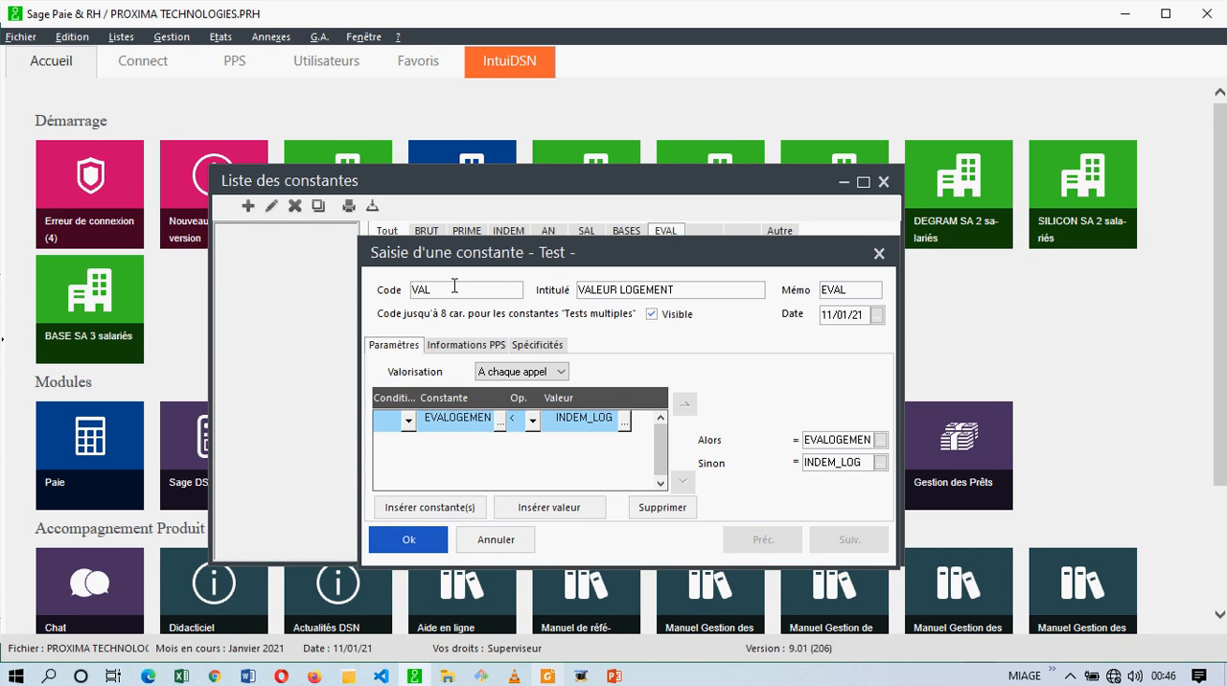
pyautogui.write('NOURI')
pyautogui.press('Tab')
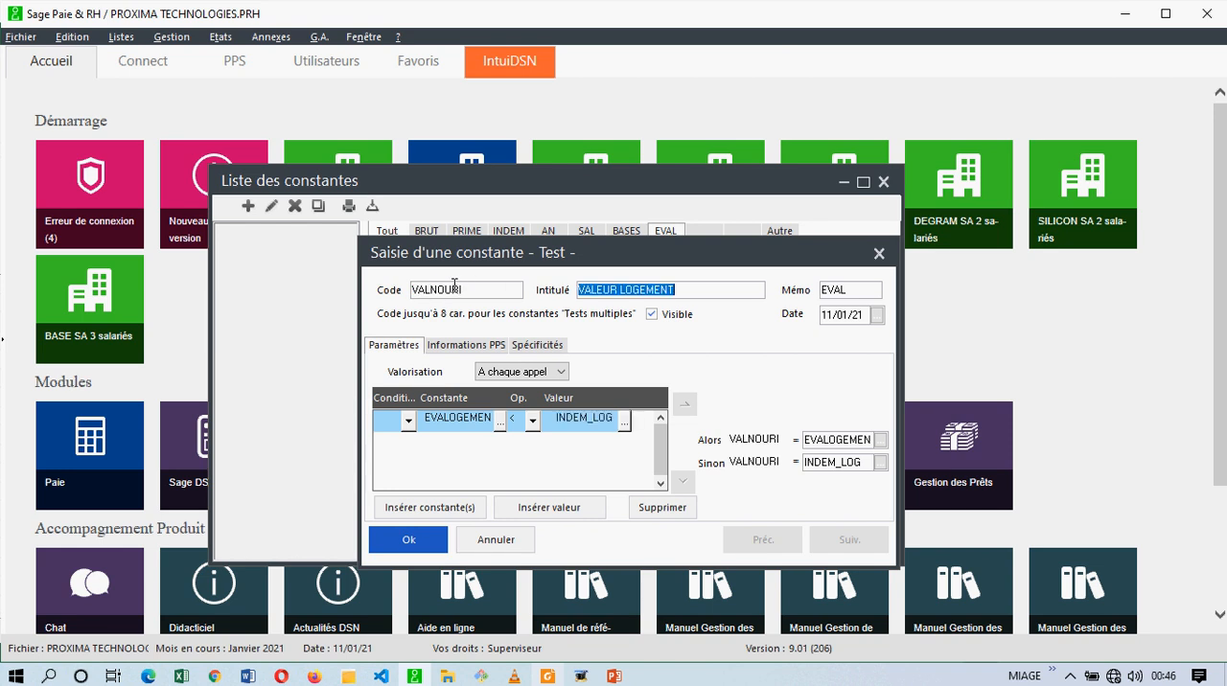
pyautogui.moveTo(686, 288); pyautogui.dragTo(621, 290)
pyautogui.write('NOURRITURE')
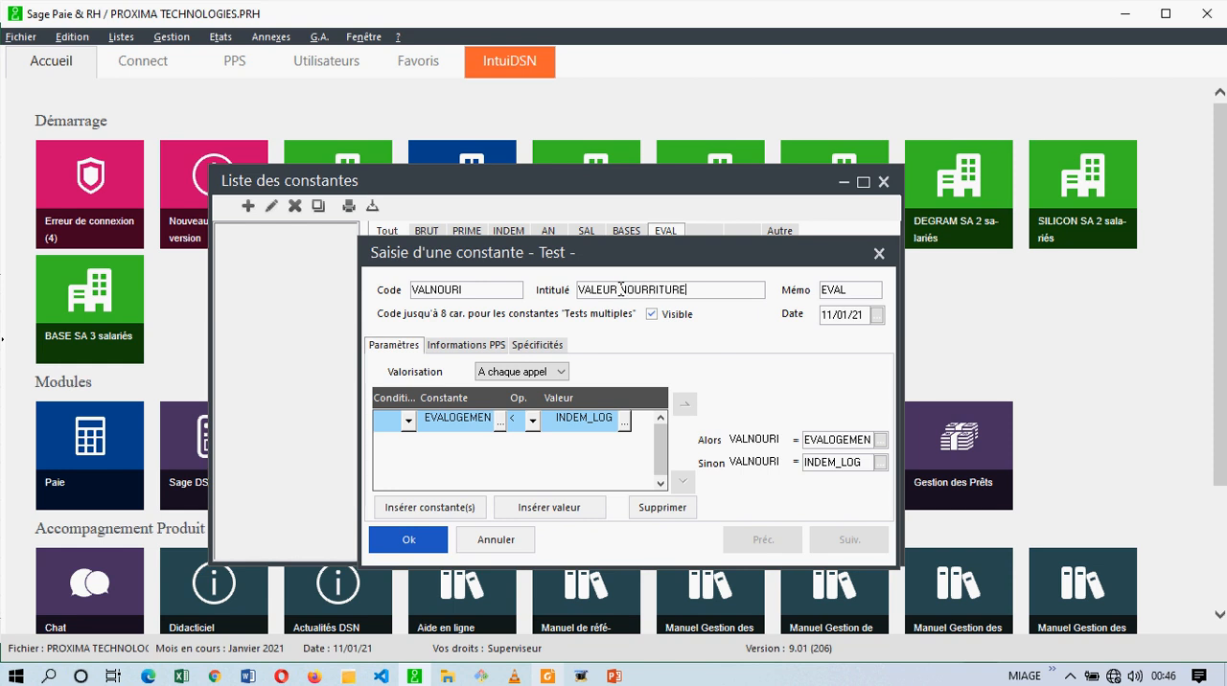
pyautogui.press('Tab')
# Change the VALNOURI test condition to compare EVALNOURRI from the EVAL memo with NOURRIT from the AN memo.
pyautogui.click(500, 423)
pyautogui.click(705, 221)
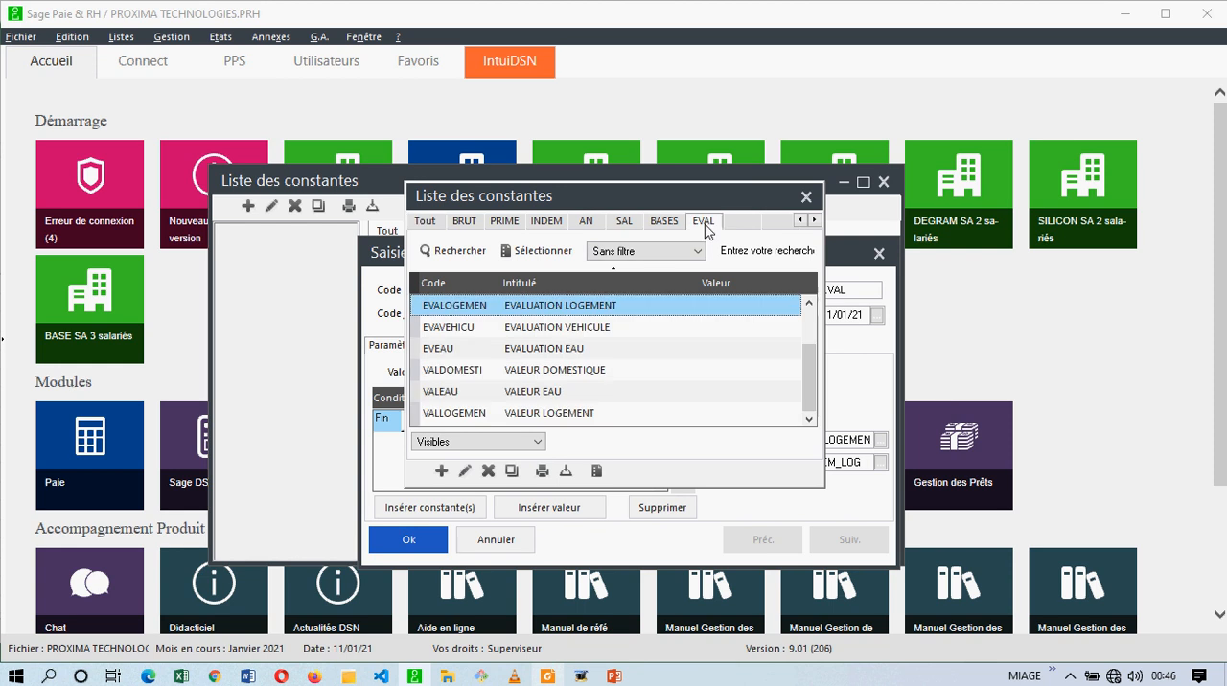
pyautogui.click(560, 413)
pyautogui.scroll(1, 561, 412)
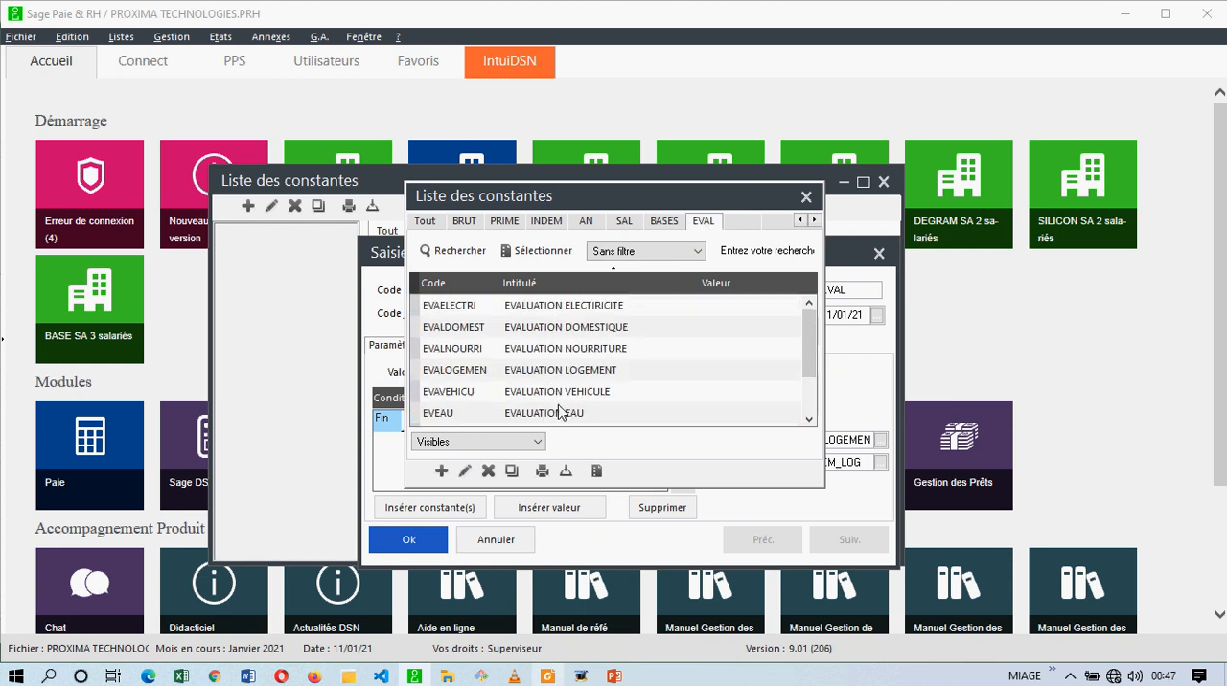
pyautogui.doubleClick(579, 350)
pyautogui.click(625, 422)
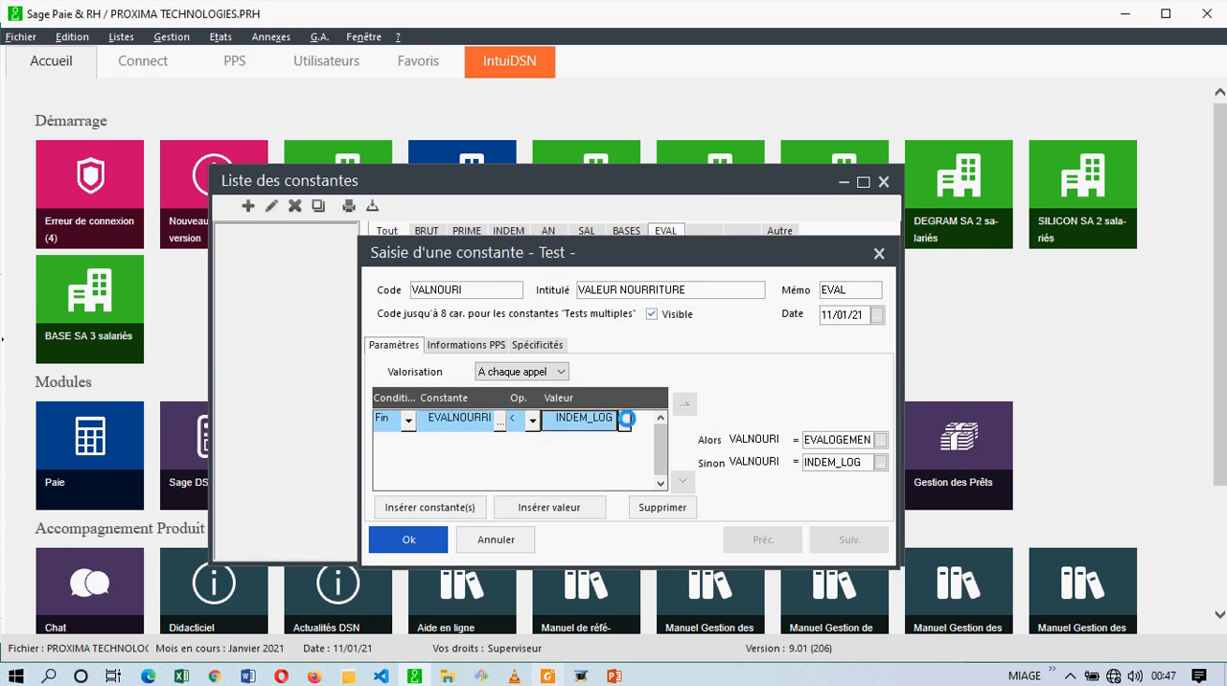
pyautogui.click(585, 221)
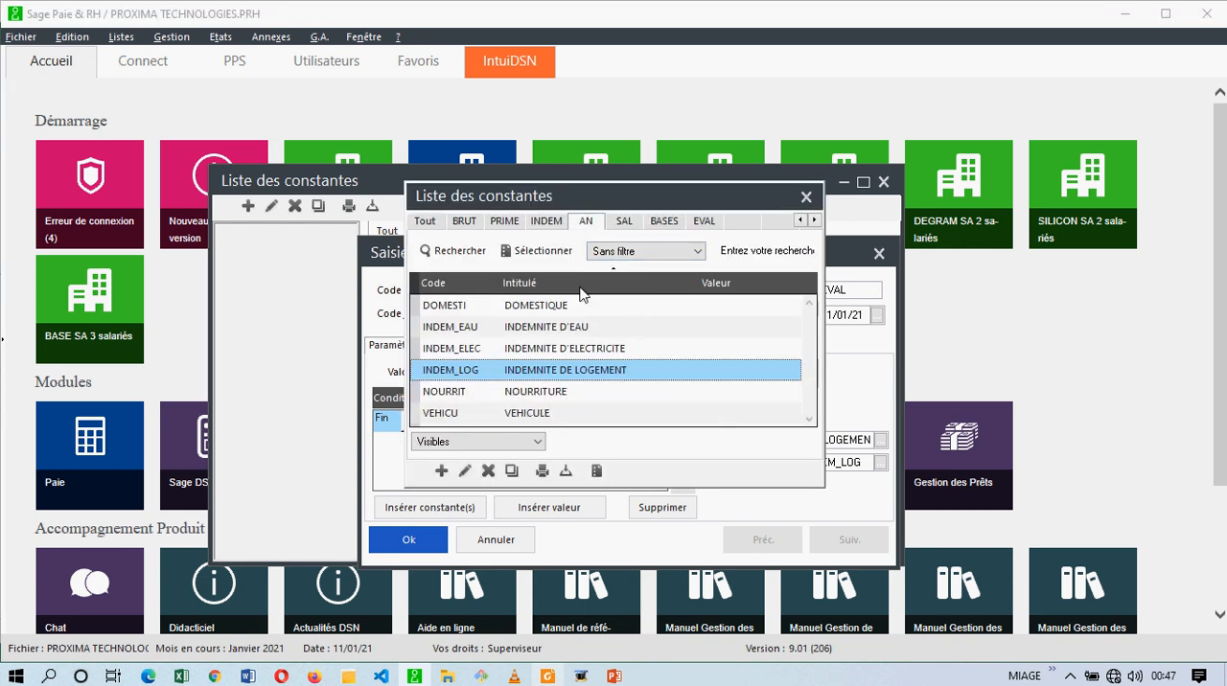
pyautogui.click(569, 347)
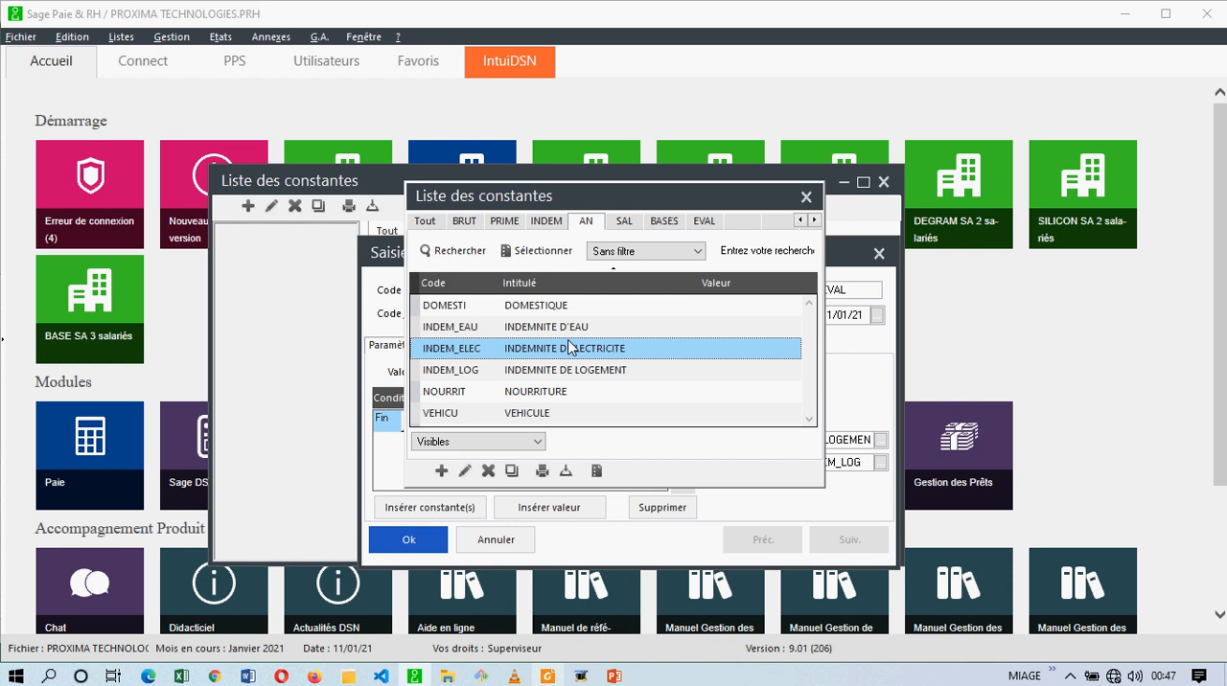
pyautogui.doubleClick(559, 391)
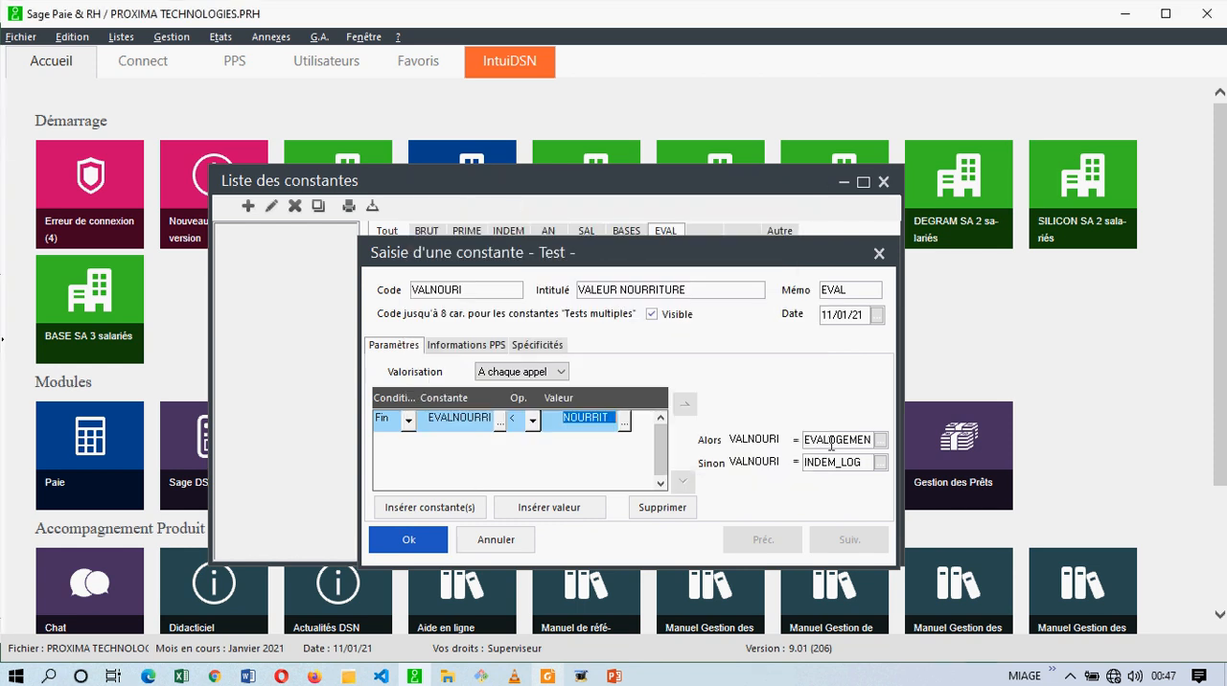
# Set the VALNOURI results to EVALNOURRI for Alors and NOURRIT for Sinon, and save the constant.
pyautogui.click(877, 440)
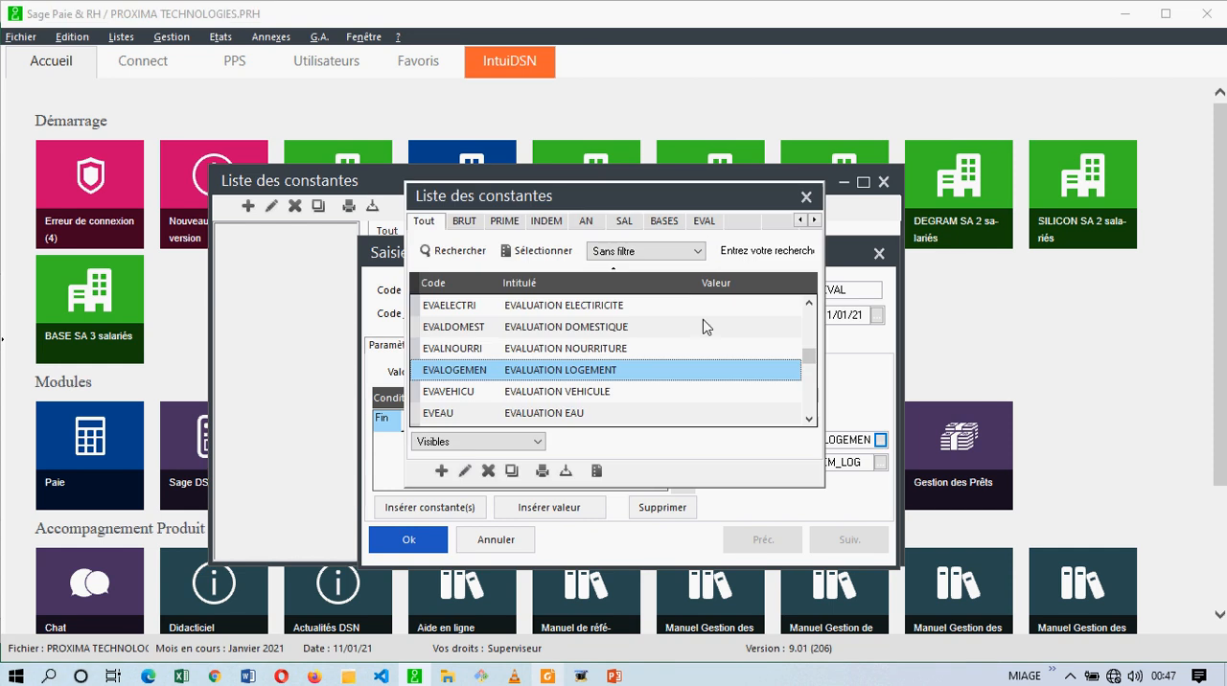
pyautogui.click(711, 223)
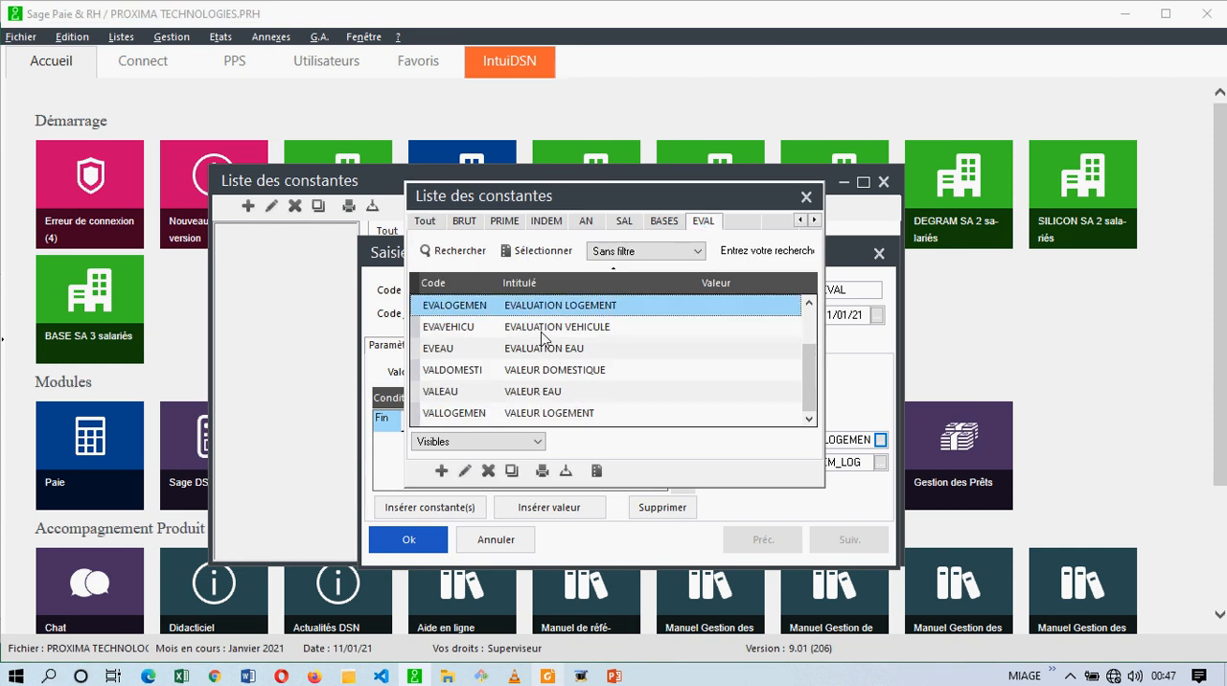
pyautogui.click(563, 379)
pyautogui.scroll(3, 563, 380)
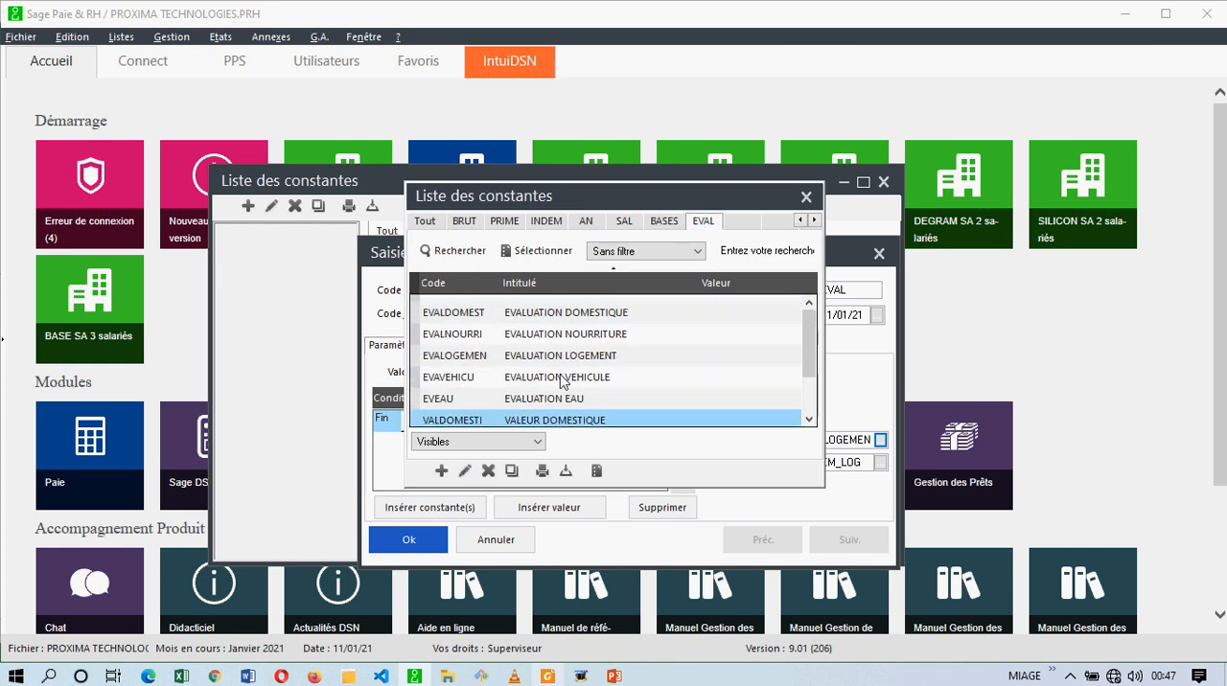
pyautogui.doubleClick(575, 349)
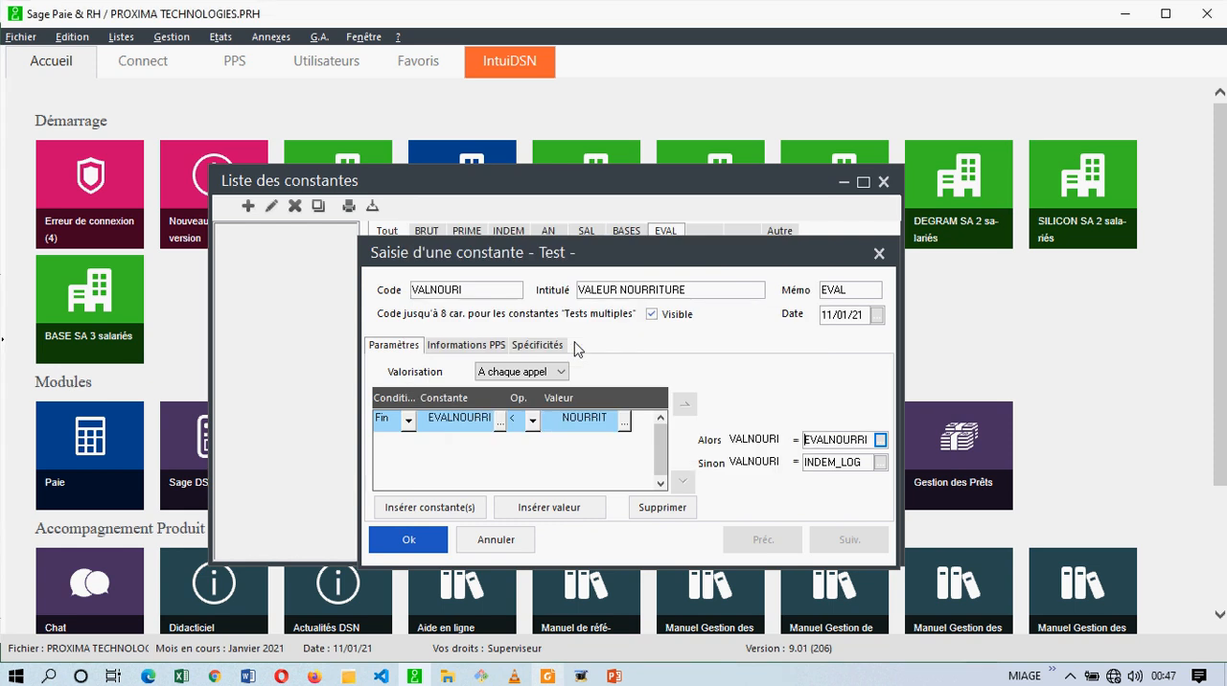
pyautogui.click(880, 462)
pyautogui.click(585, 222)
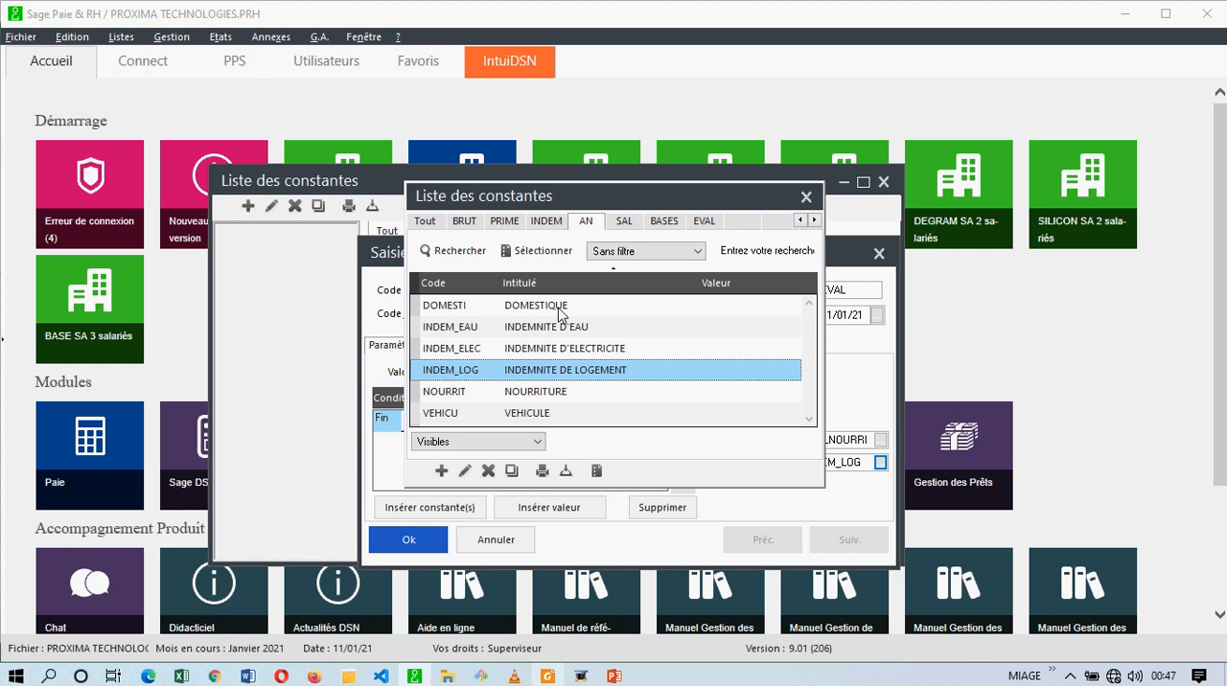
pyautogui.click(543, 395)
pyautogui.doubleClick(543, 396)
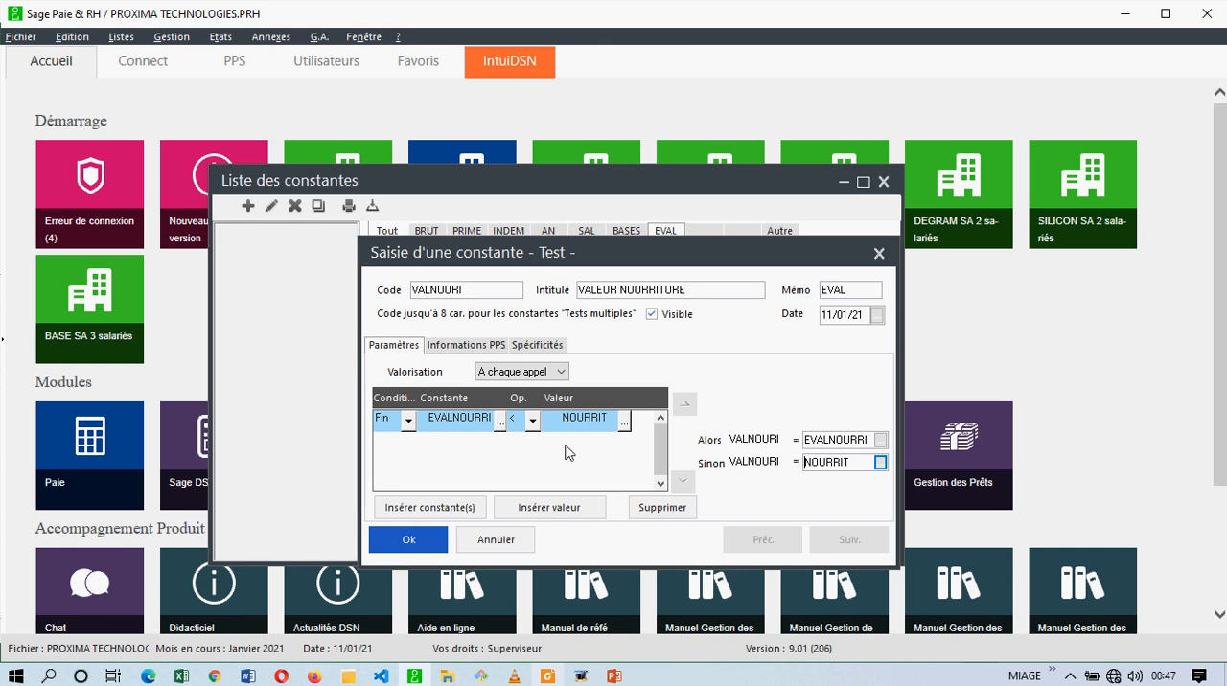
pyautogui.click(409, 543)
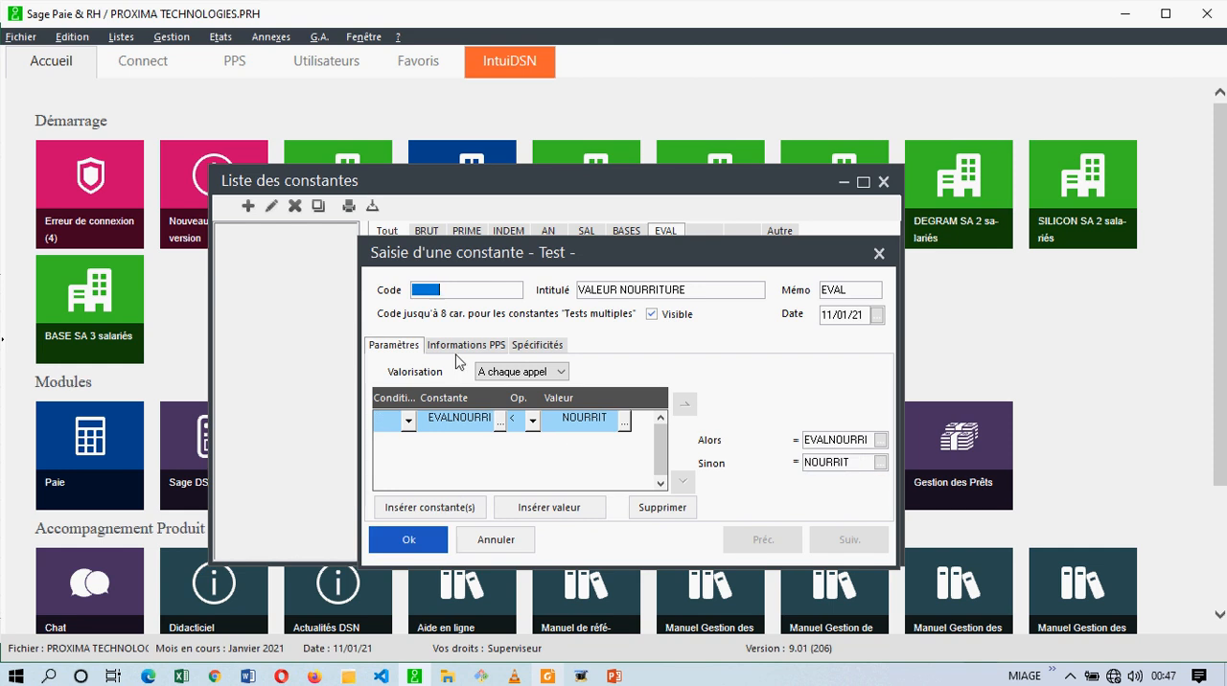
# Give the new test constant based on VALNOURI the code VALVEHICUL and the title VALEUR VEHICULE.
pyautogui.write('E')
pyautogui.write('VALVE')
pyautogui.write('HICUL')
pyautogui.press('Tab')
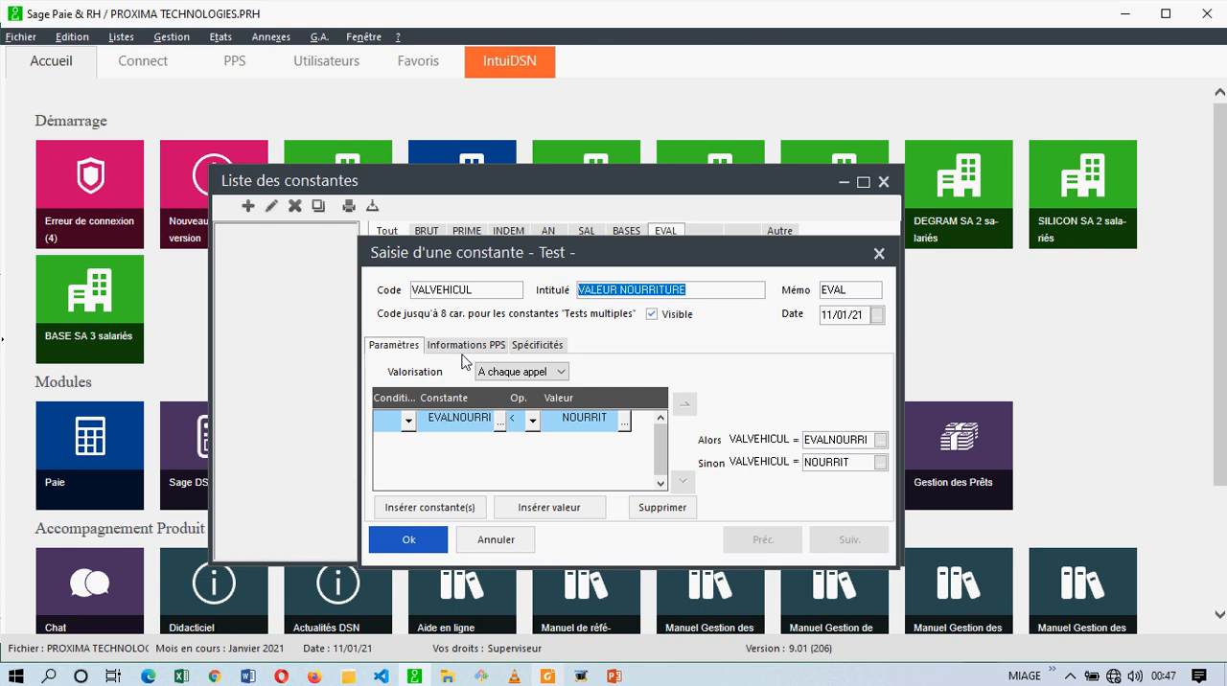
pyautogui.moveTo(705, 290); pyautogui.dragTo(622, 290)
pyautogui.write('VEHICUL')
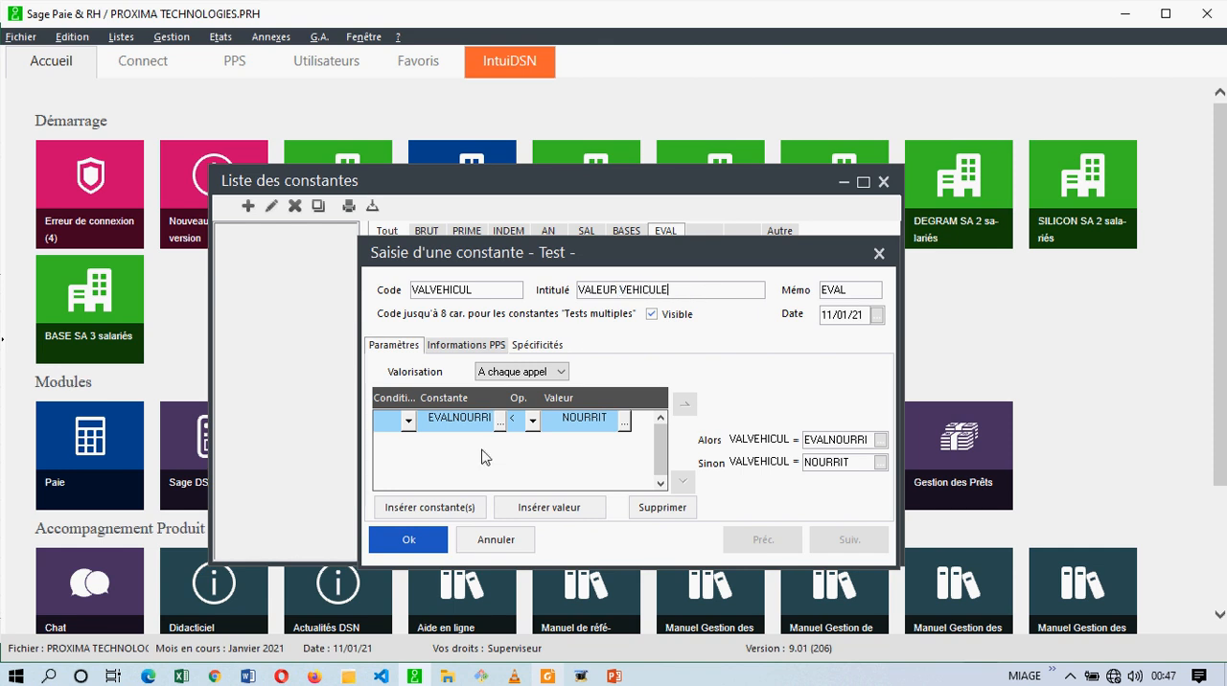
# Change the VALVEHICUL test condition to compare EVAVEHICU with VEHICU from the AN memo.
pyautogui.click(494, 420)
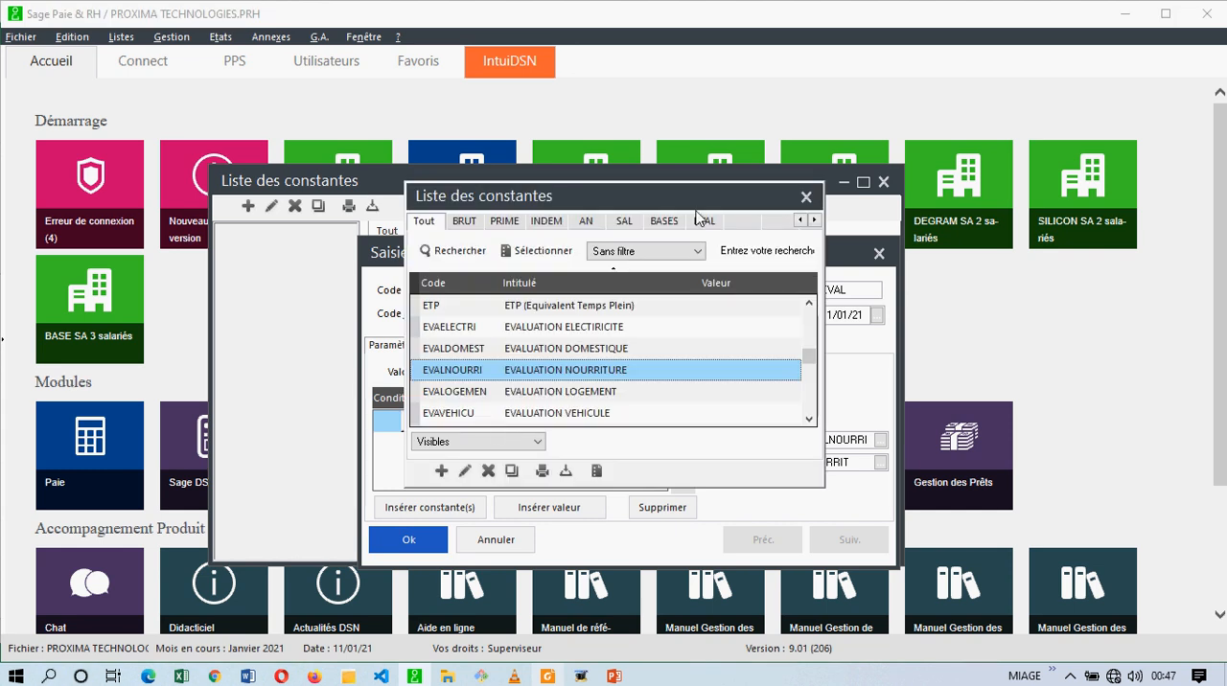
pyautogui.scroll(-1, 595, 343)
pyautogui.doubleClick(580, 349)
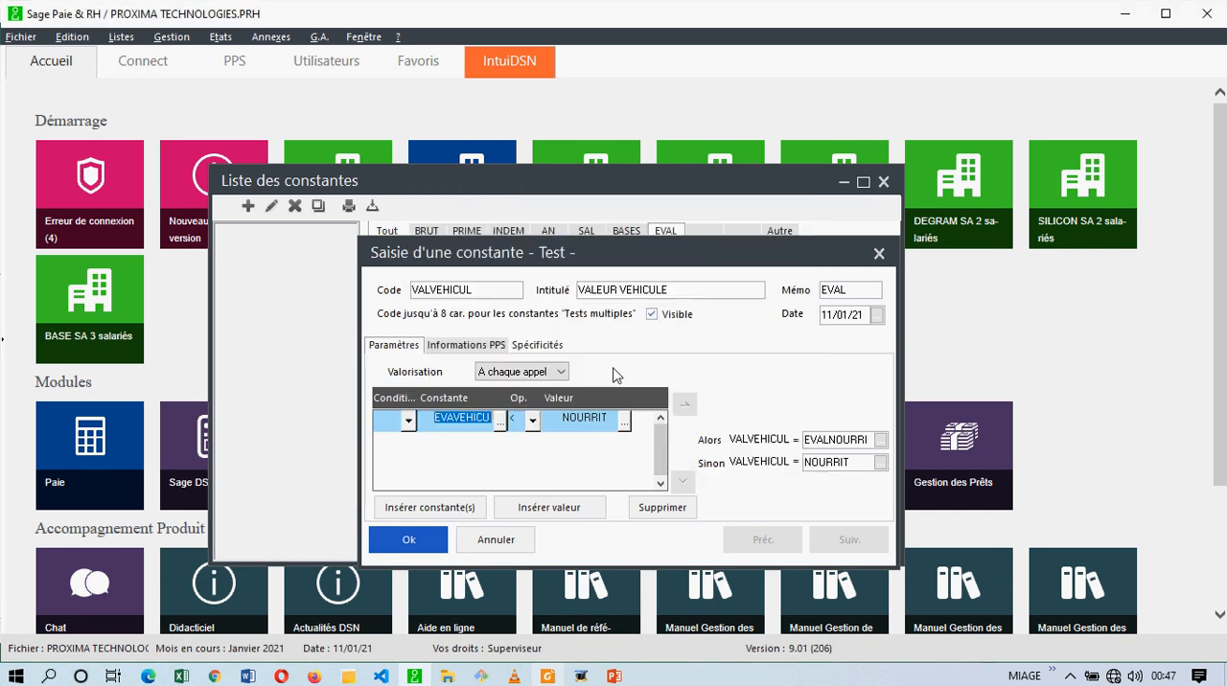
pyautogui.click(618, 422)
pyautogui.click(623, 423)
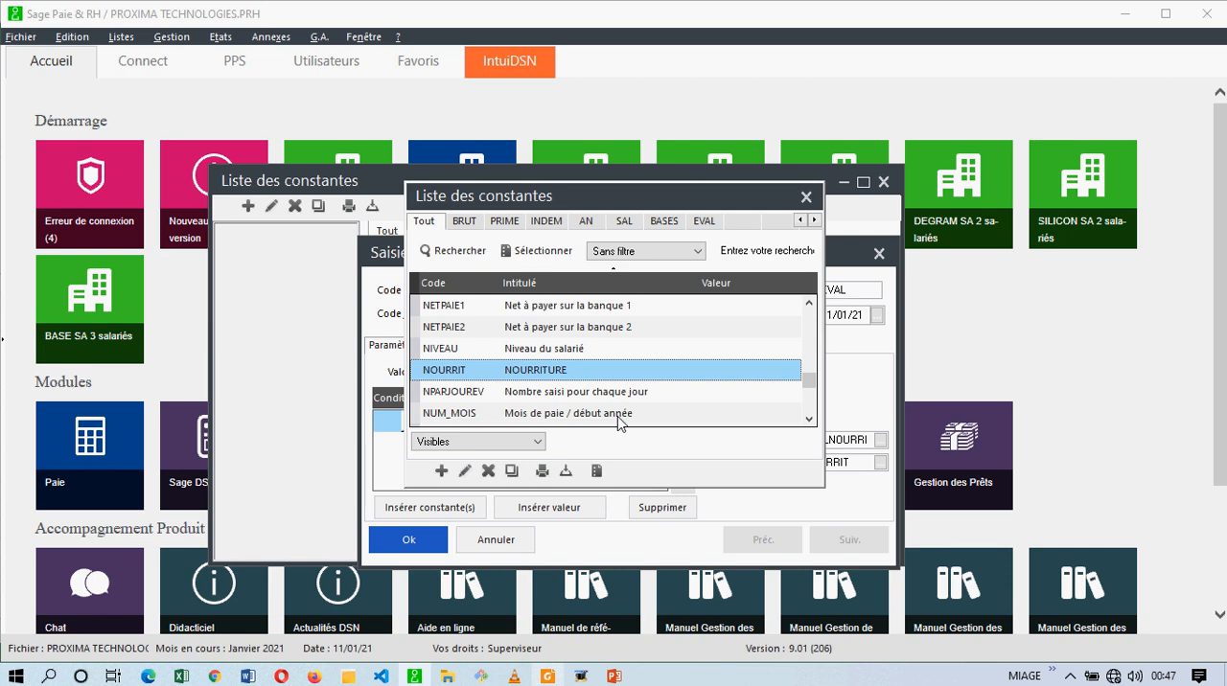
pyautogui.click(584, 223)
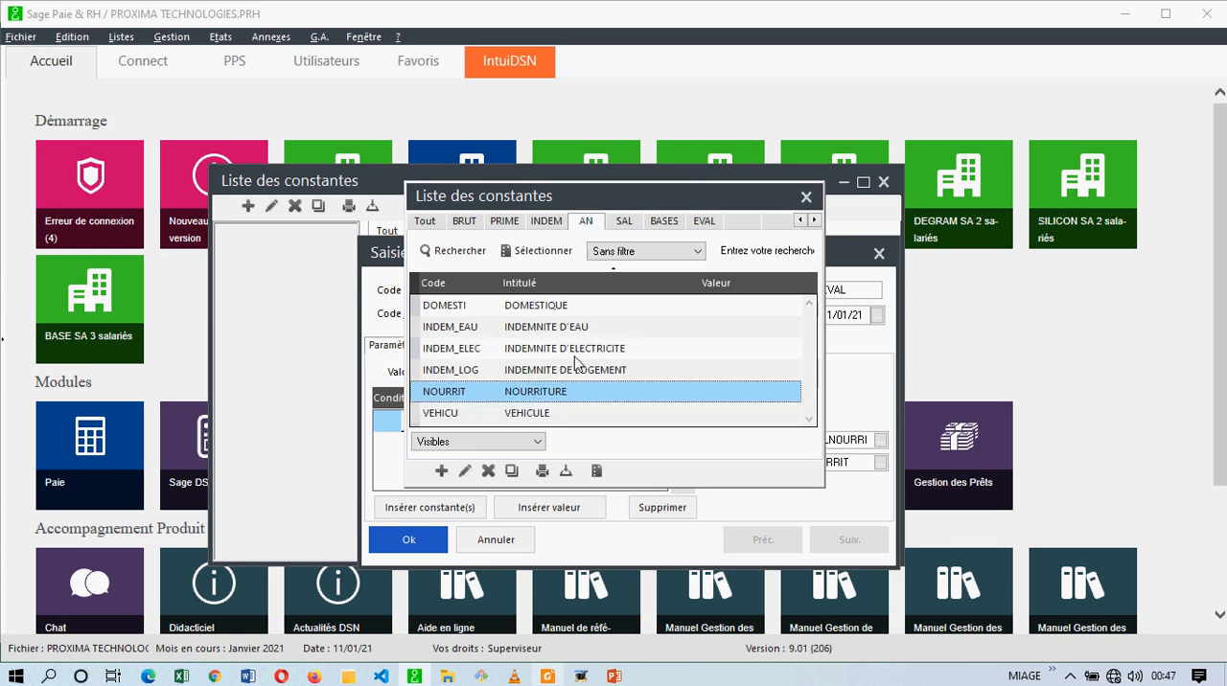
pyautogui.doubleClick(556, 413)
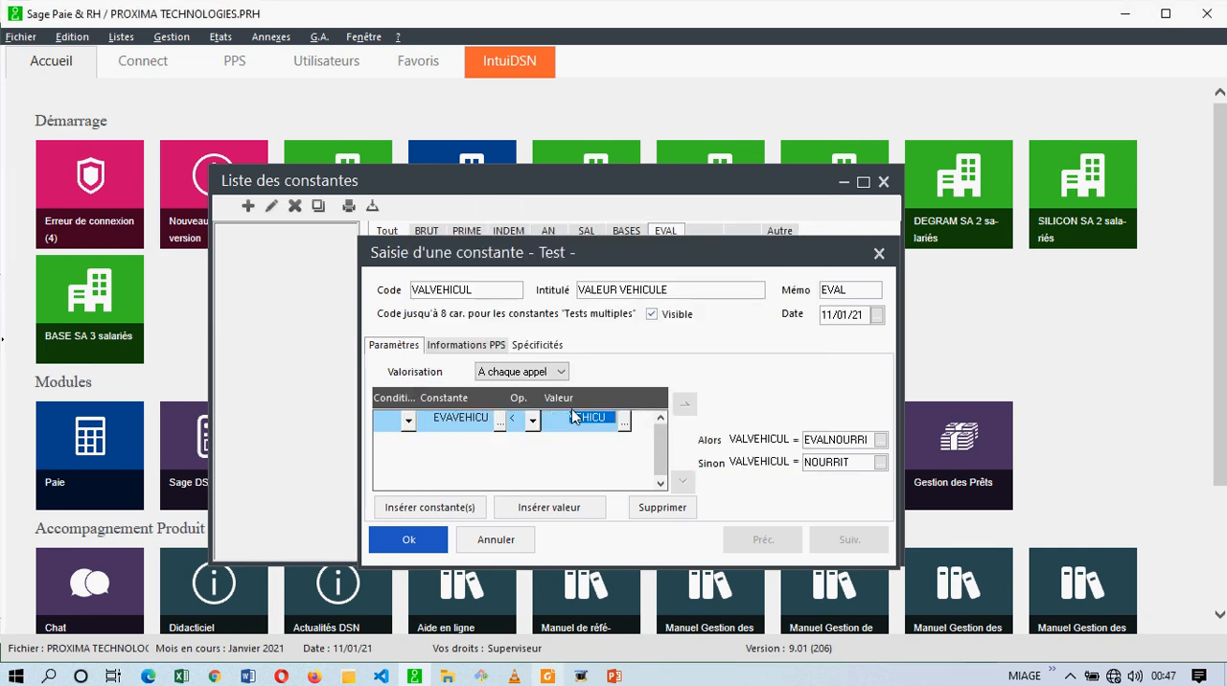
# Set the VALVEHICUL results to EVAVEHICU for Alors and VEHICU for Sinon, save the constant and return to the constants list.
pyautogui.click(880, 440)
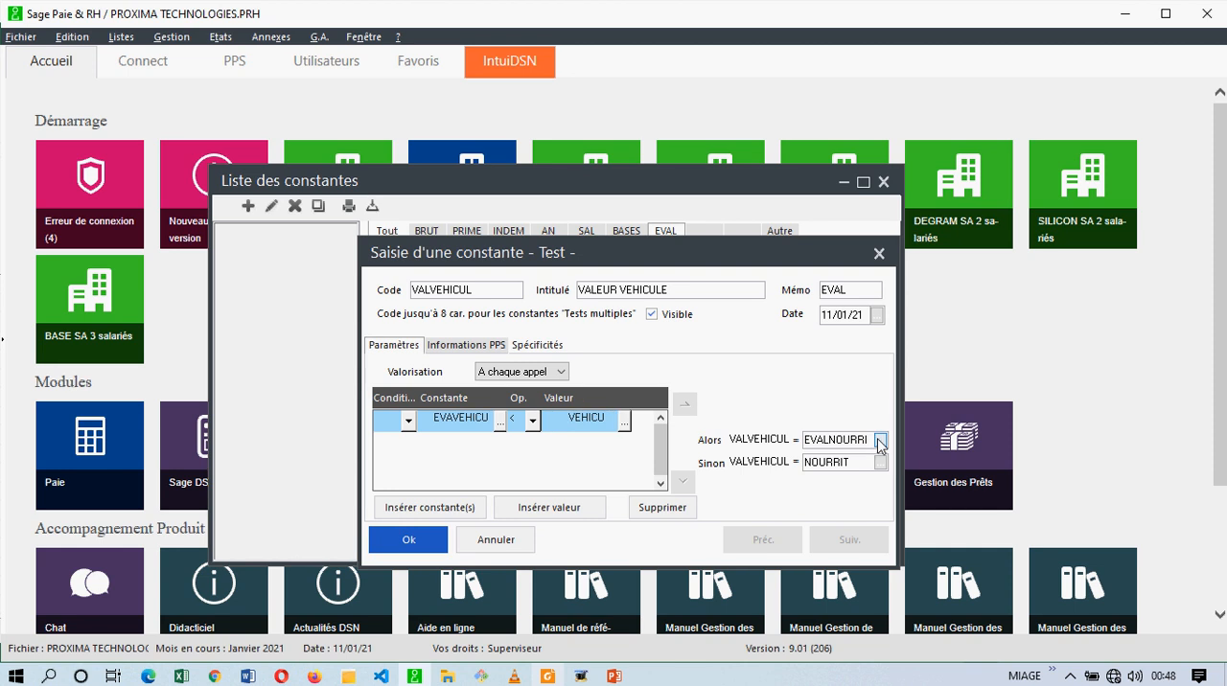
pyautogui.click(707, 223)
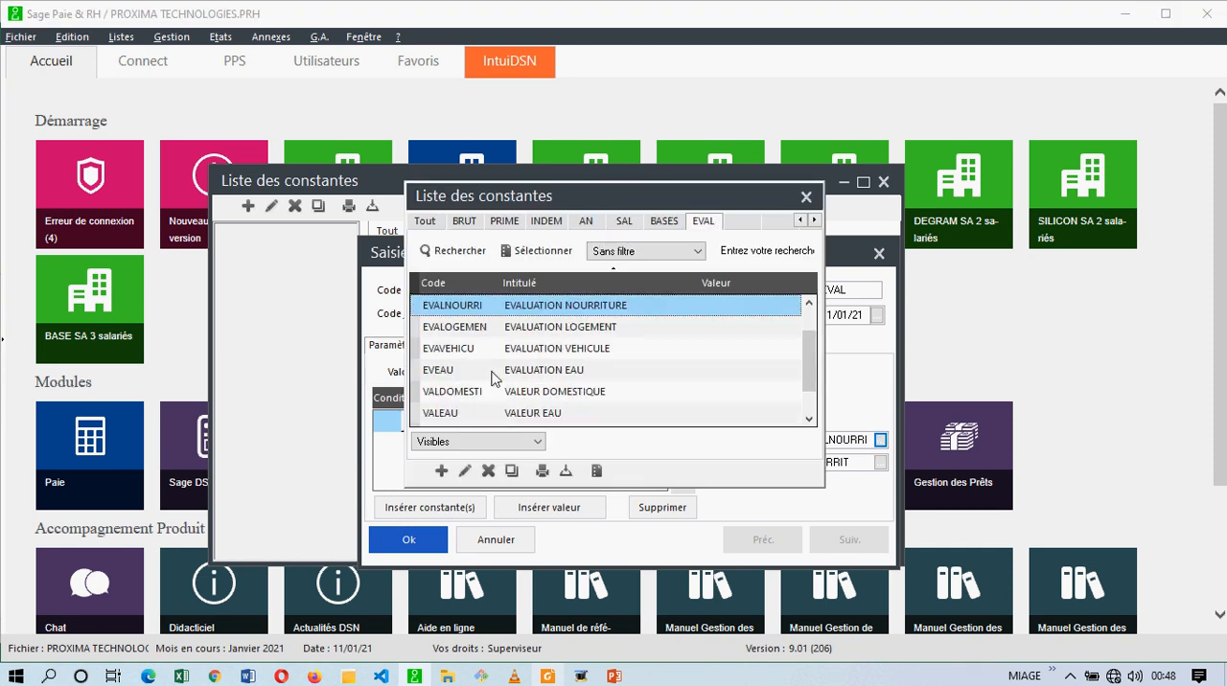
pyautogui.doubleClick(564, 349)
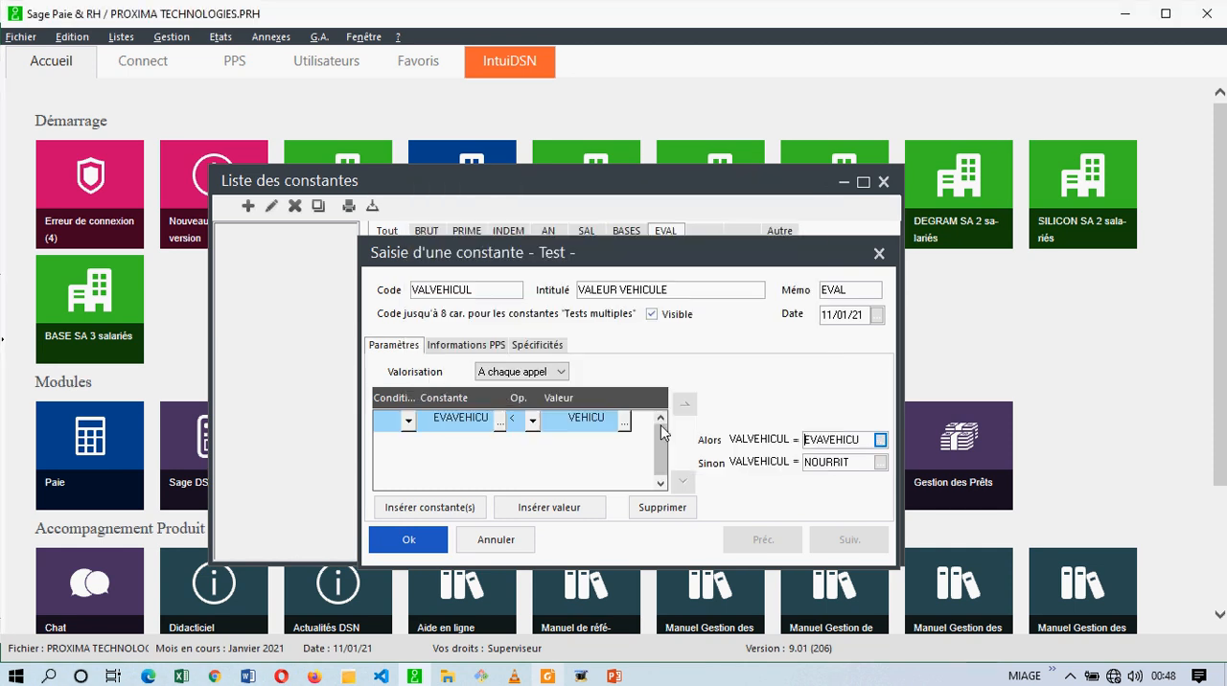
pyautogui.click(882, 463)
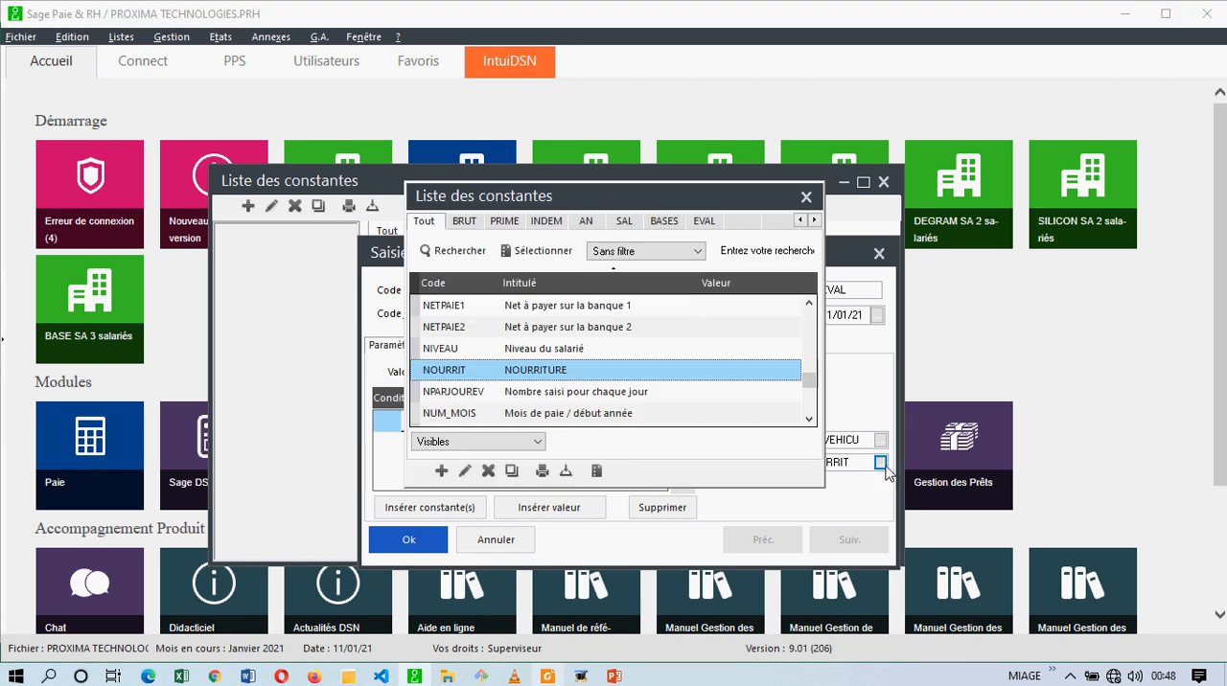
pyautogui.click(585, 223)
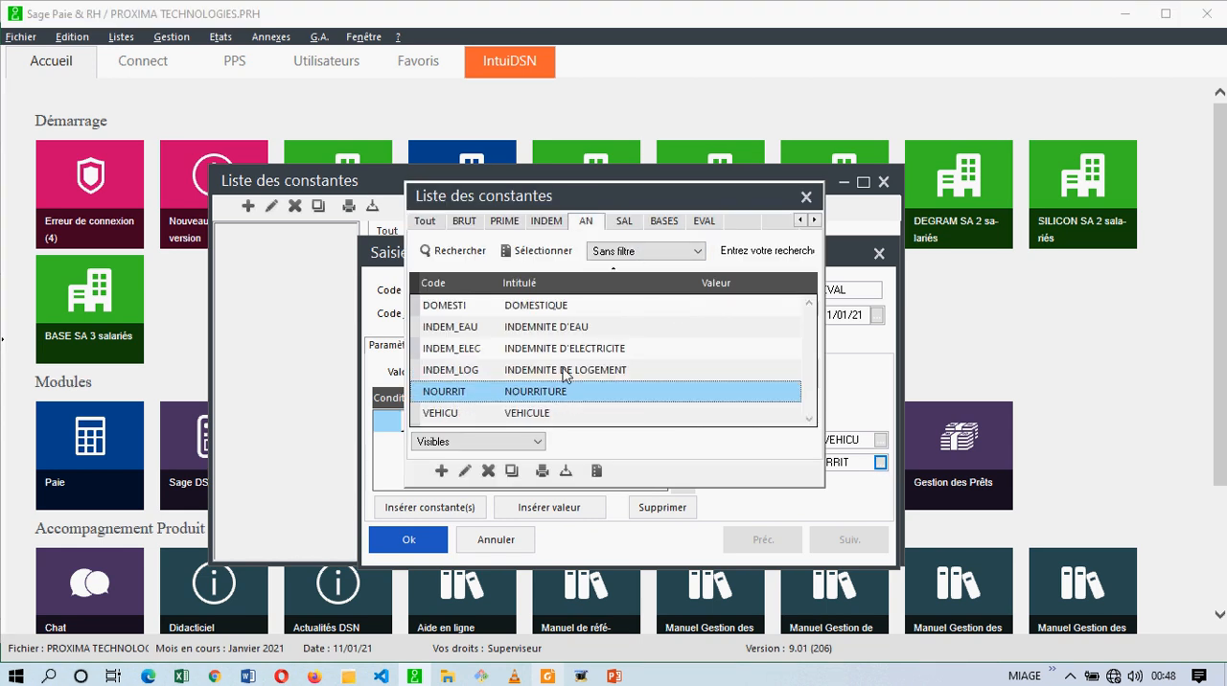
pyautogui.doubleClick(540, 414)
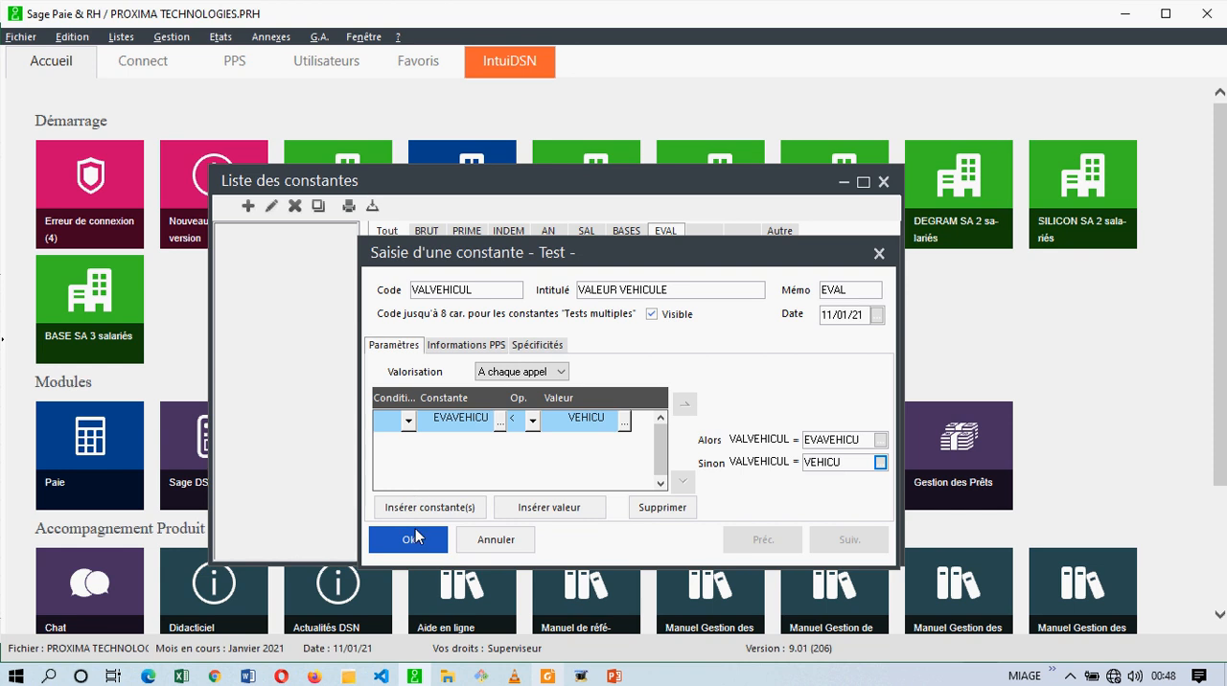
pyautogui.click(418, 539)
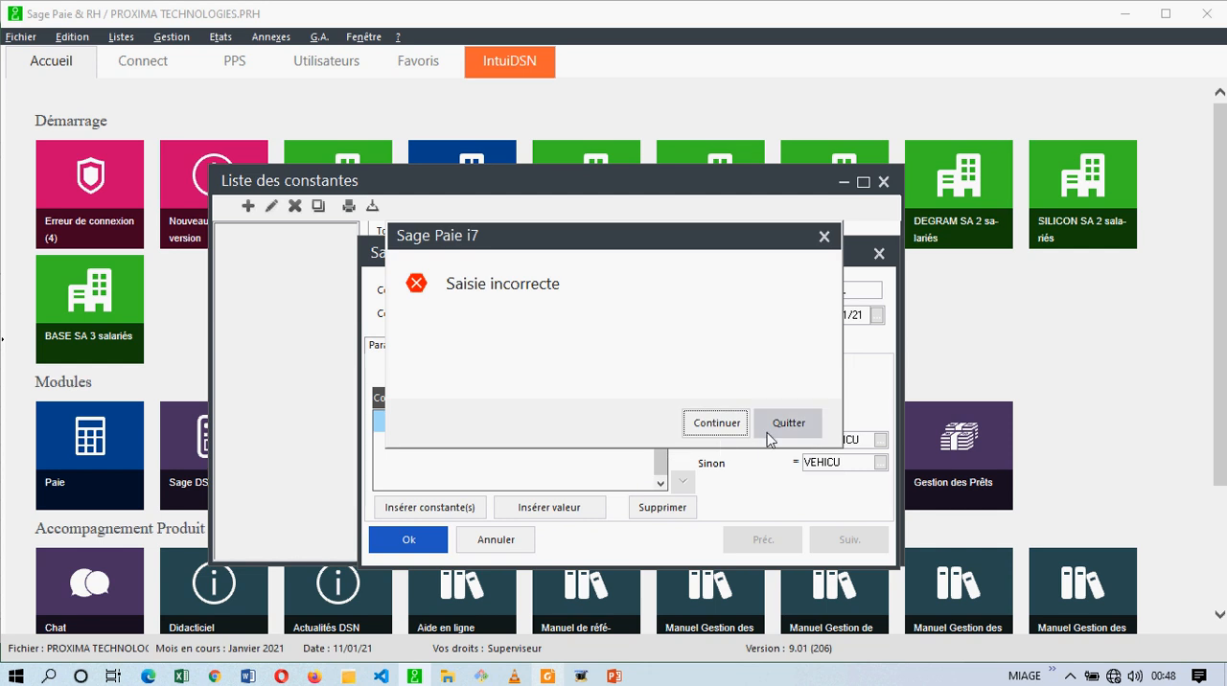
pyautogui.click(789, 422)
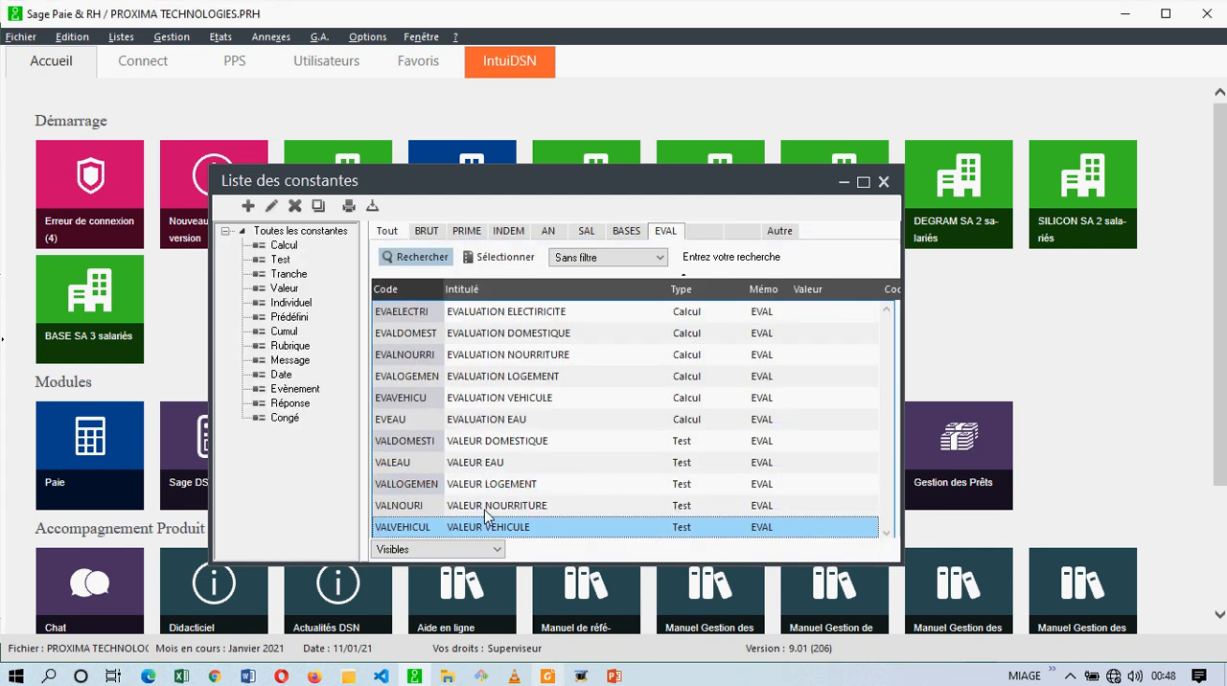
# Check the test constants from VALDOMESTI to VALVEHICUL against the Article 33 benefits list in the tax code PDF in Foxit Reader.
pyautogui.click(415, 444)
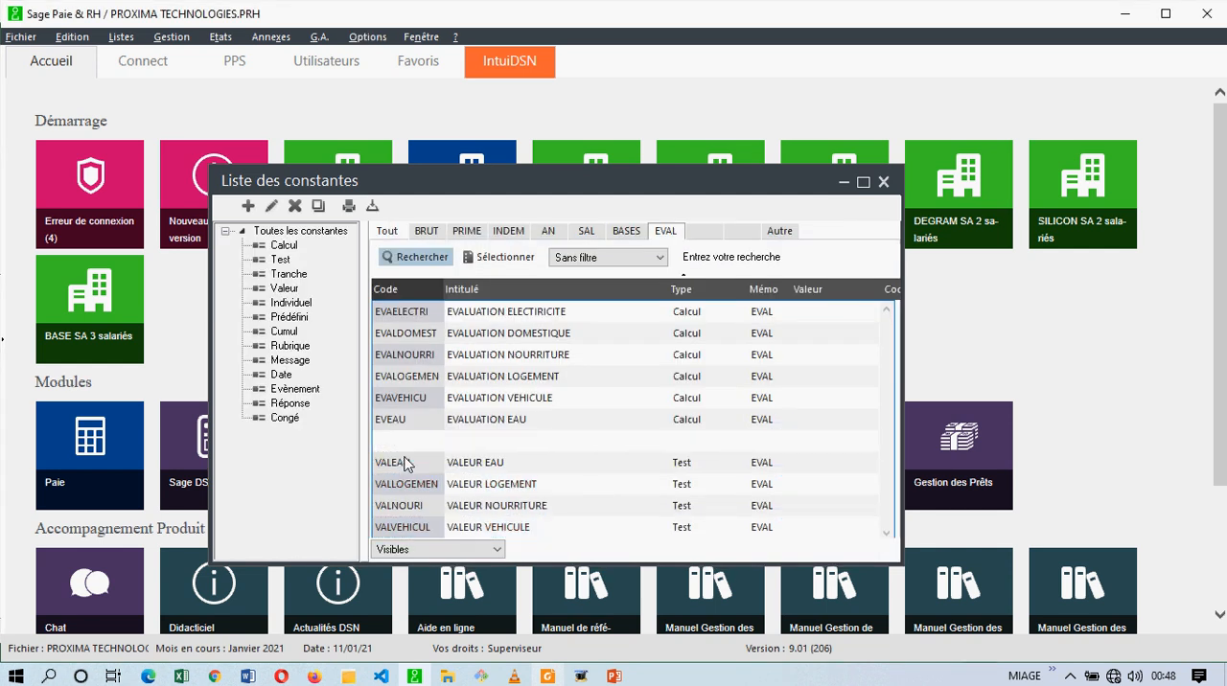
pyautogui.click(406, 463)
pyautogui.click(406, 484)
pyautogui.click(404, 506)
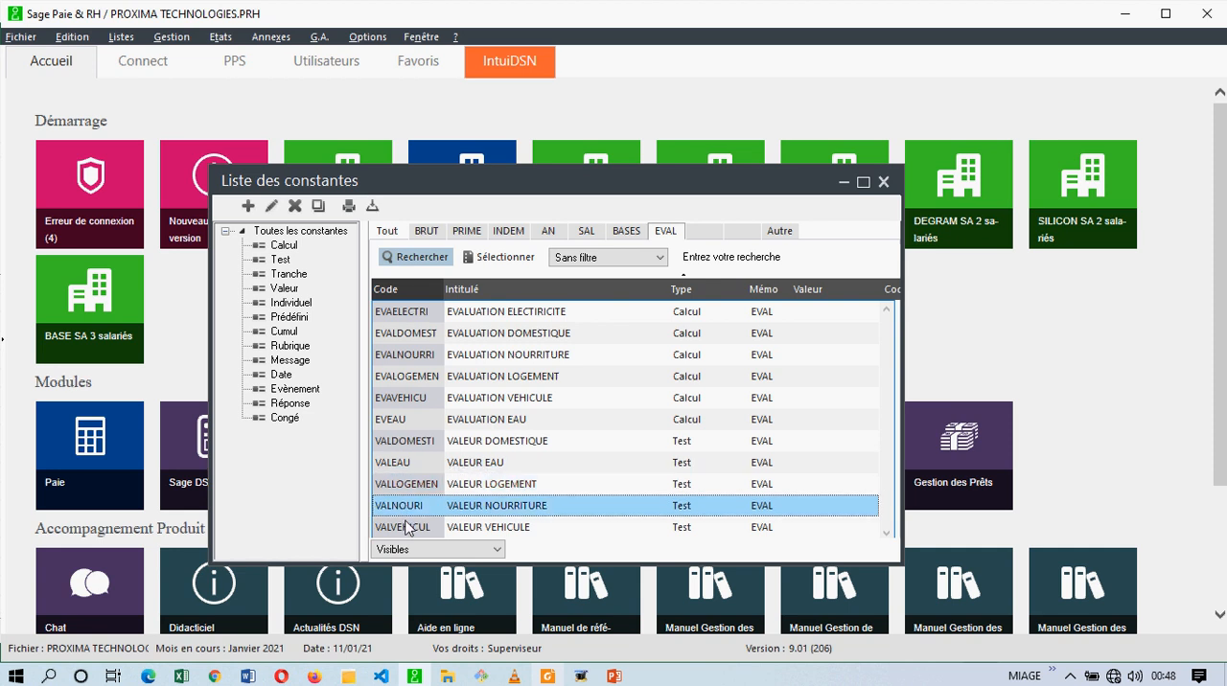
pyautogui.click(407, 527)
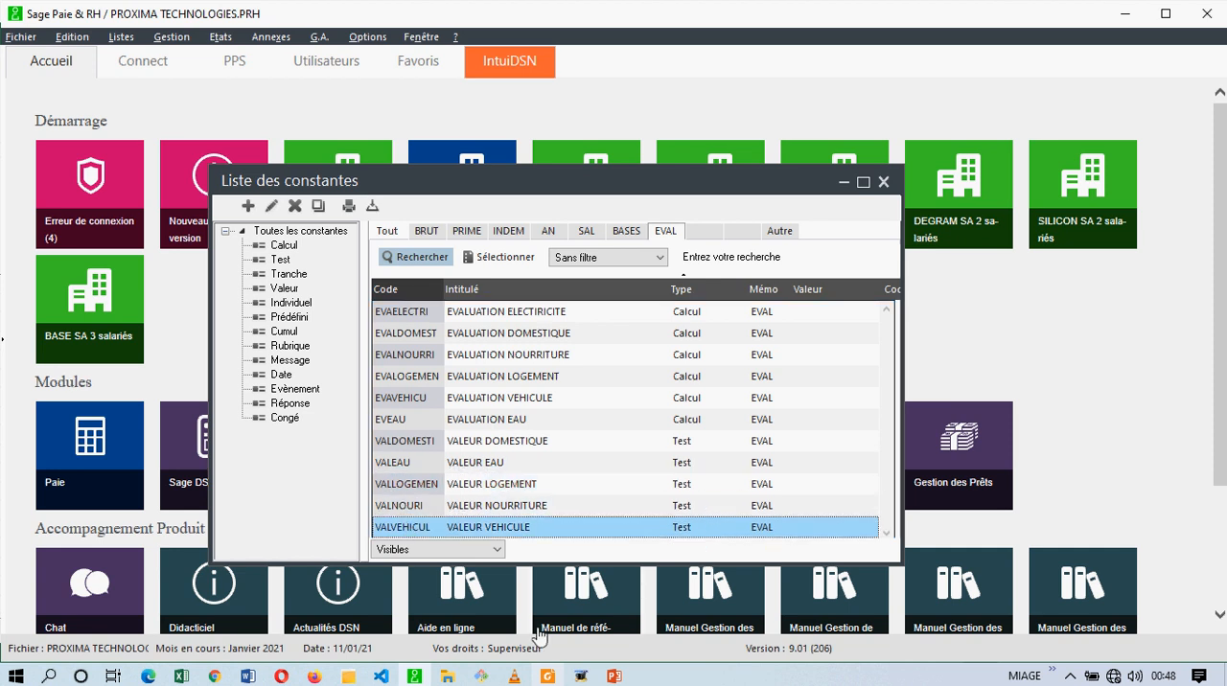
pyautogui.click(551, 678)
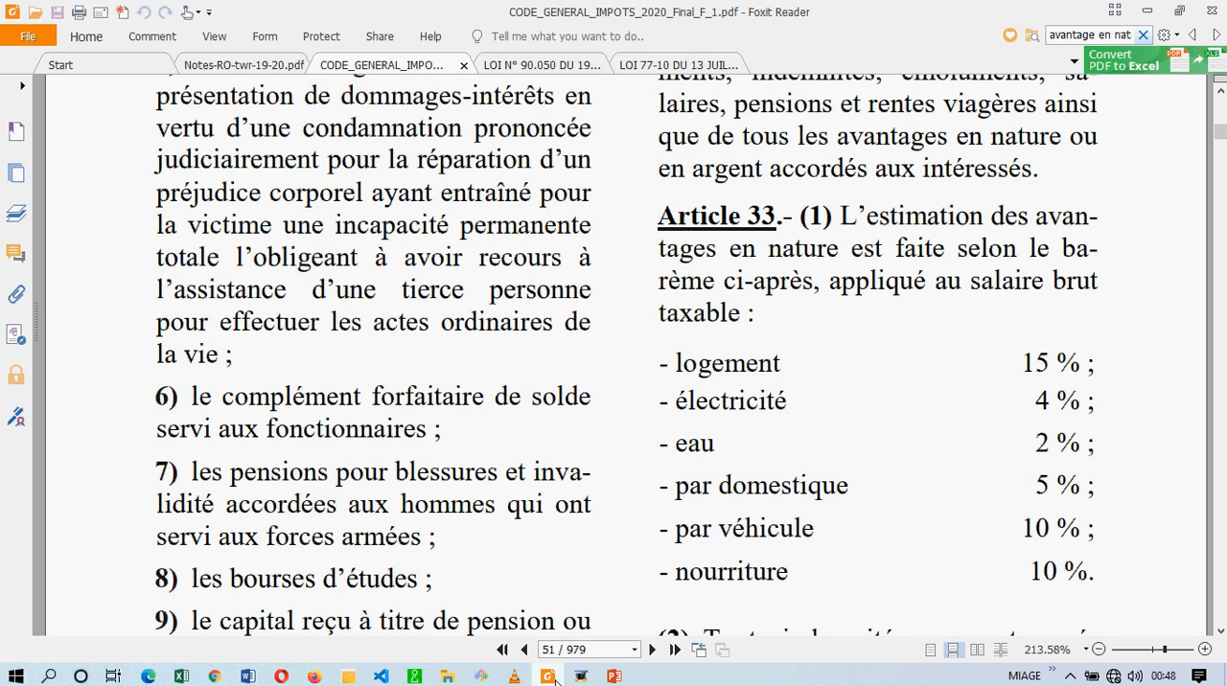
pyautogui.click(551, 679)
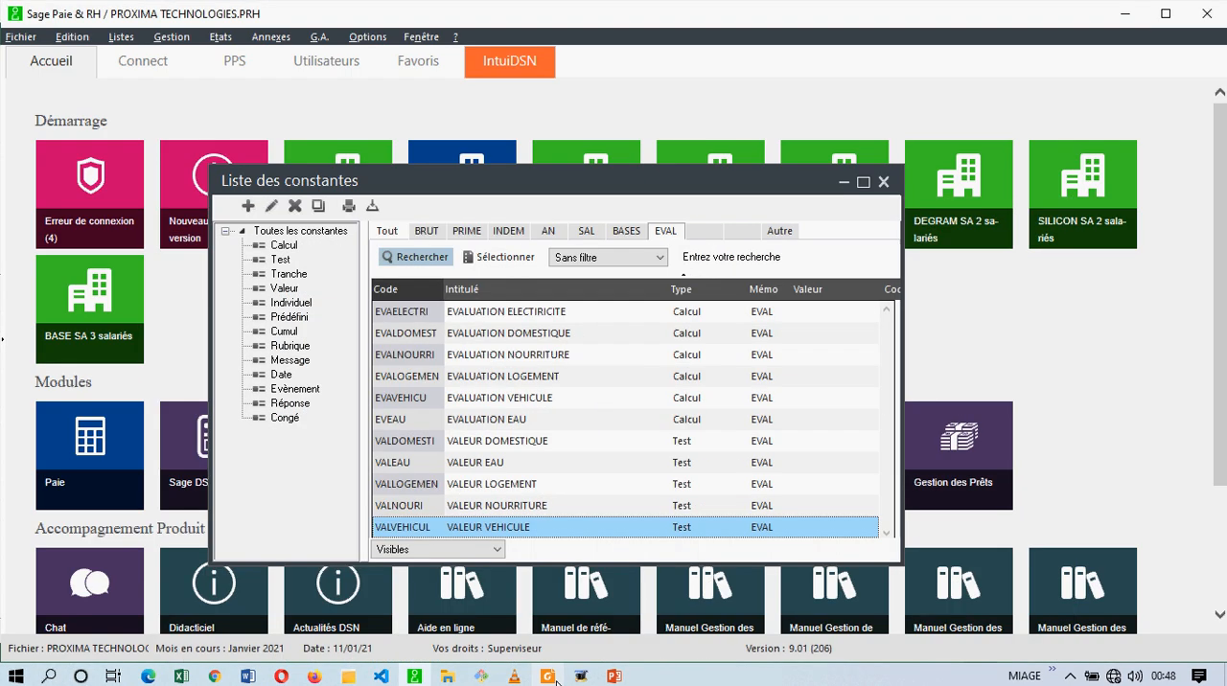
# Duplicate the VALVEHICUL test constant and give the copy the code VALELECT and the title VALEUR ELECTRICITE.
pyautogui.click(318, 207)
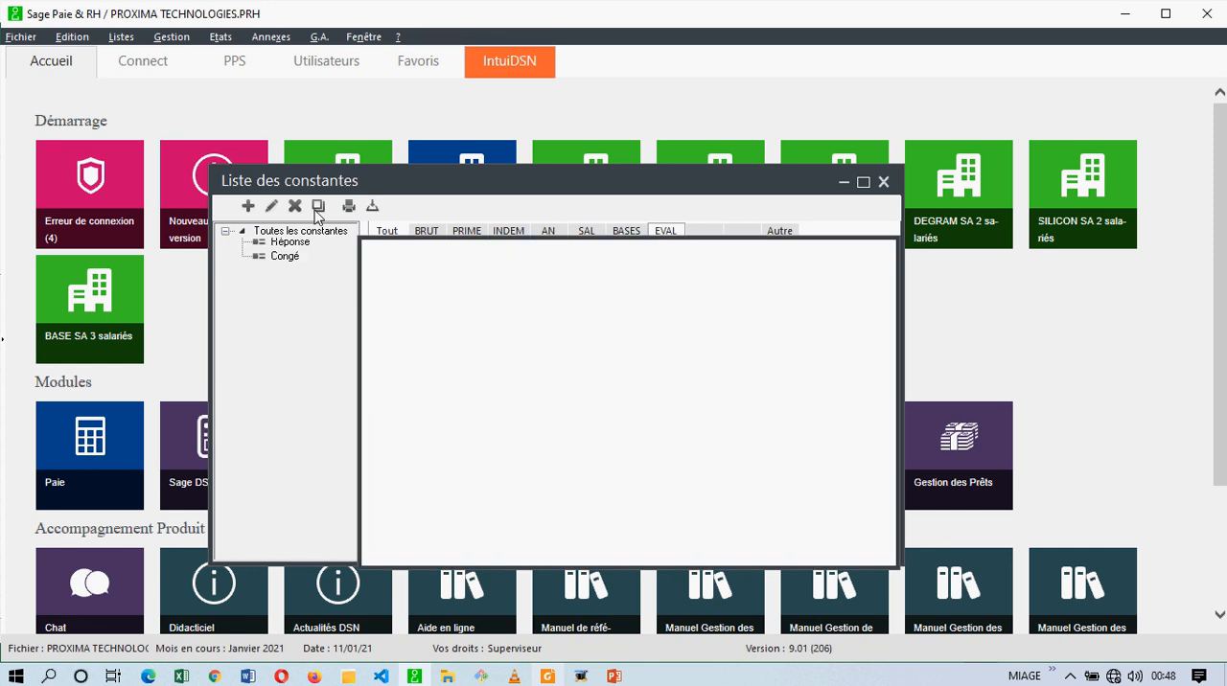
pyautogui.write('VAL')
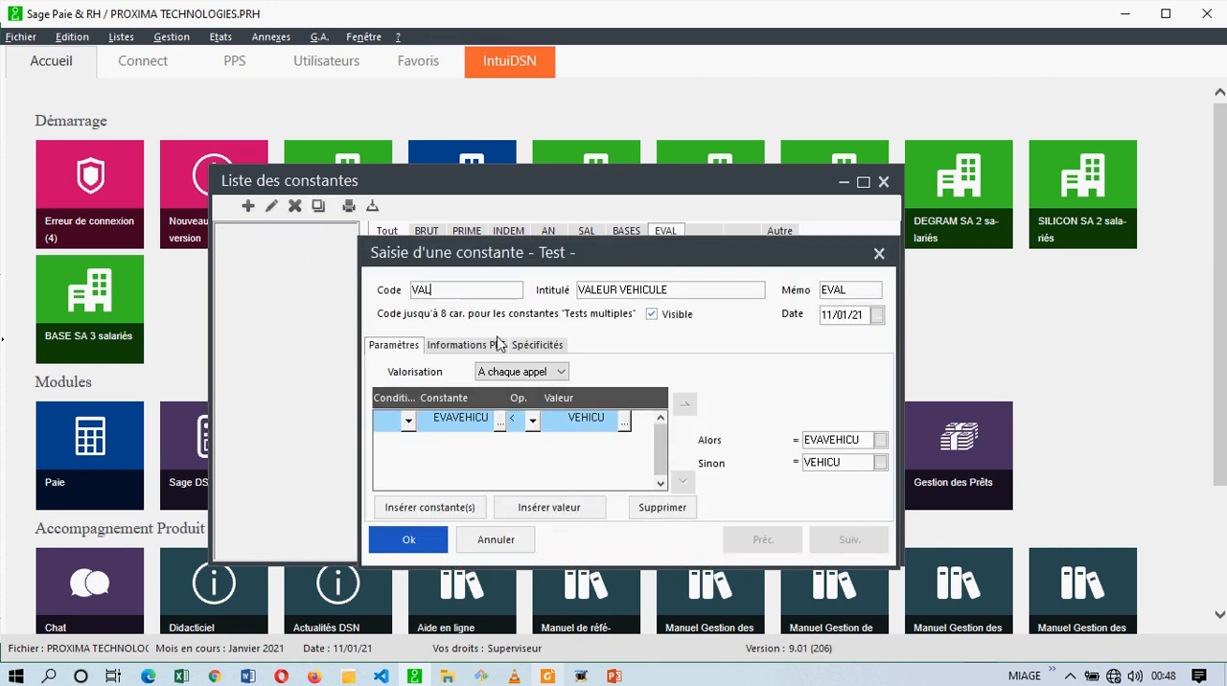
pyautogui.write('ELECT')
pyautogui.press('Tab')
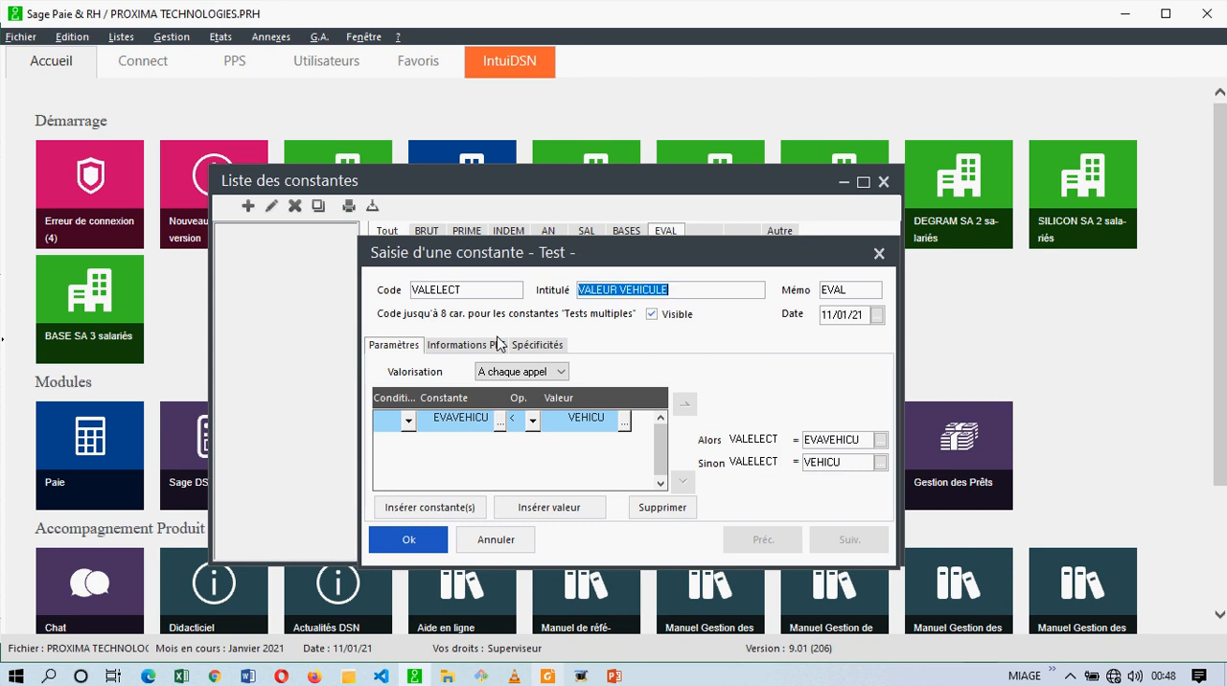
pyautogui.doubleClick(624, 290)
pyautogui.write('ELECTRICIT')
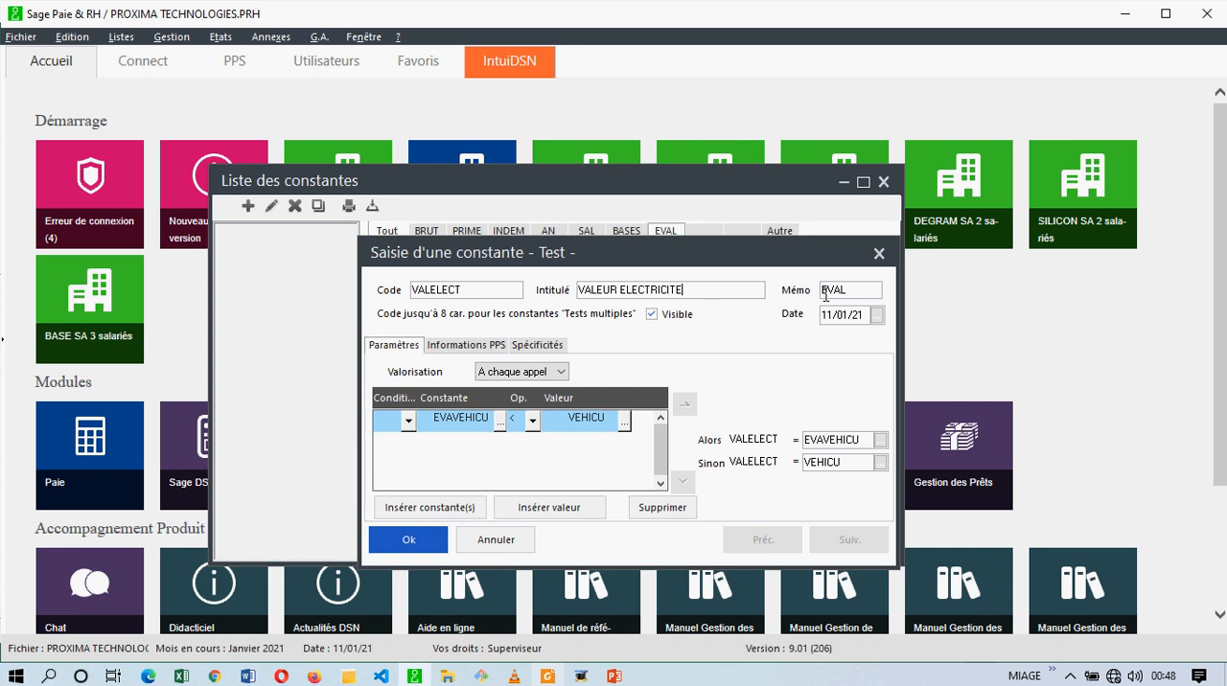
# Change the VALELECT test condition to compare EVAELECTRI from the EVAL memo with INDEM_ELEC from the AN memo.
pyautogui.click(500, 423)
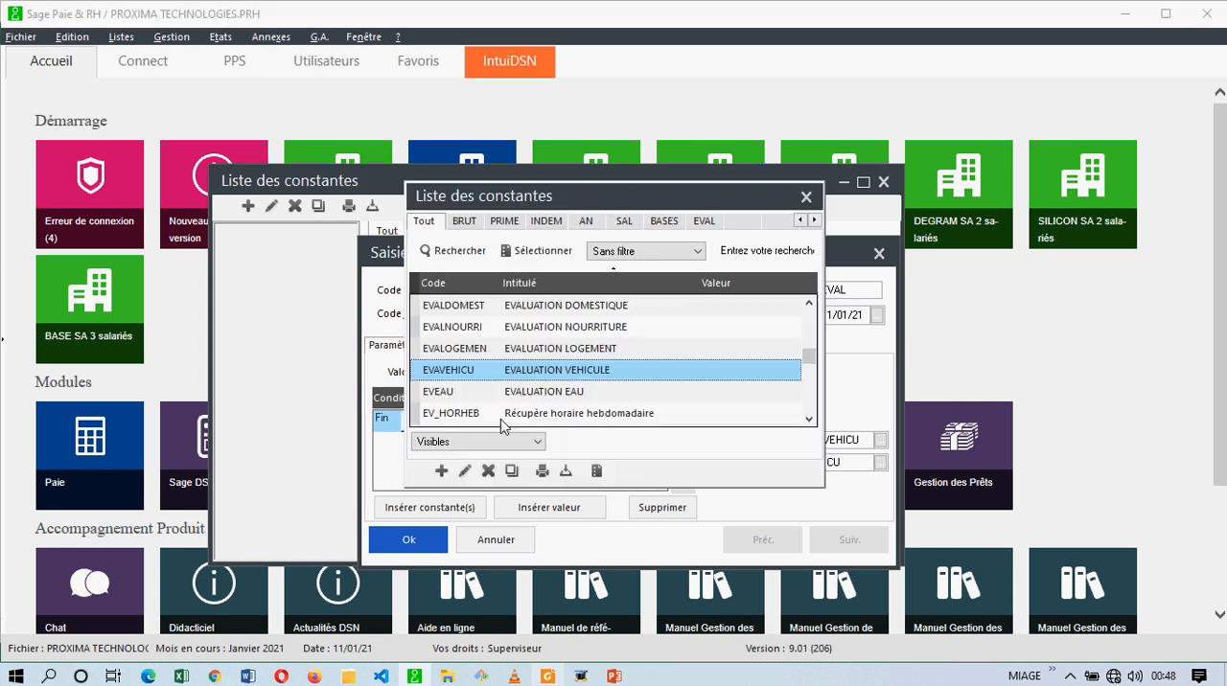
pyautogui.click(706, 223)
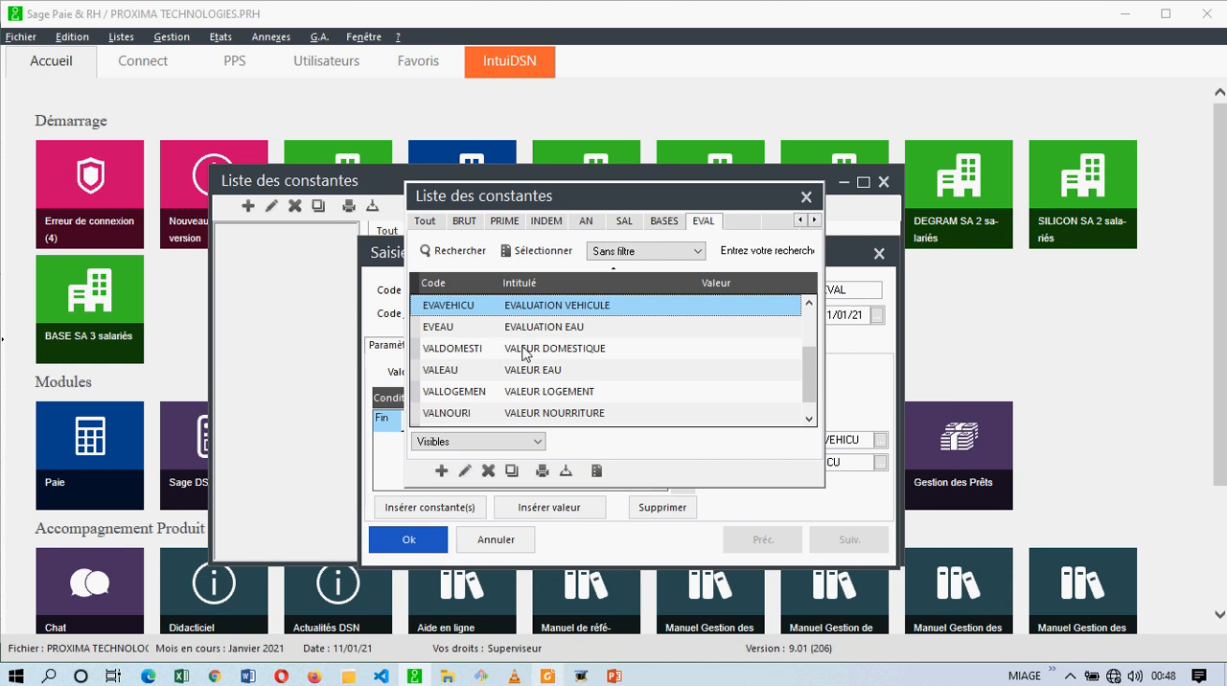
pyautogui.click(535, 374)
pyautogui.scroll(-1, 537, 380)
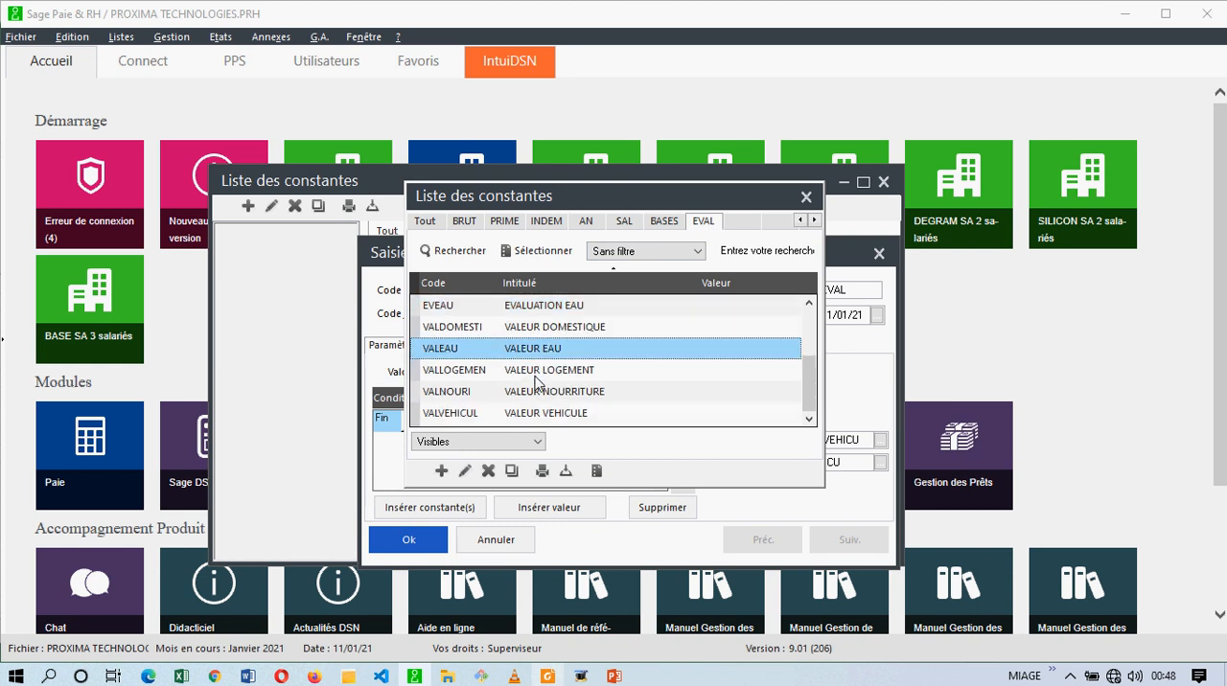
pyautogui.scroll(2, 563, 375)
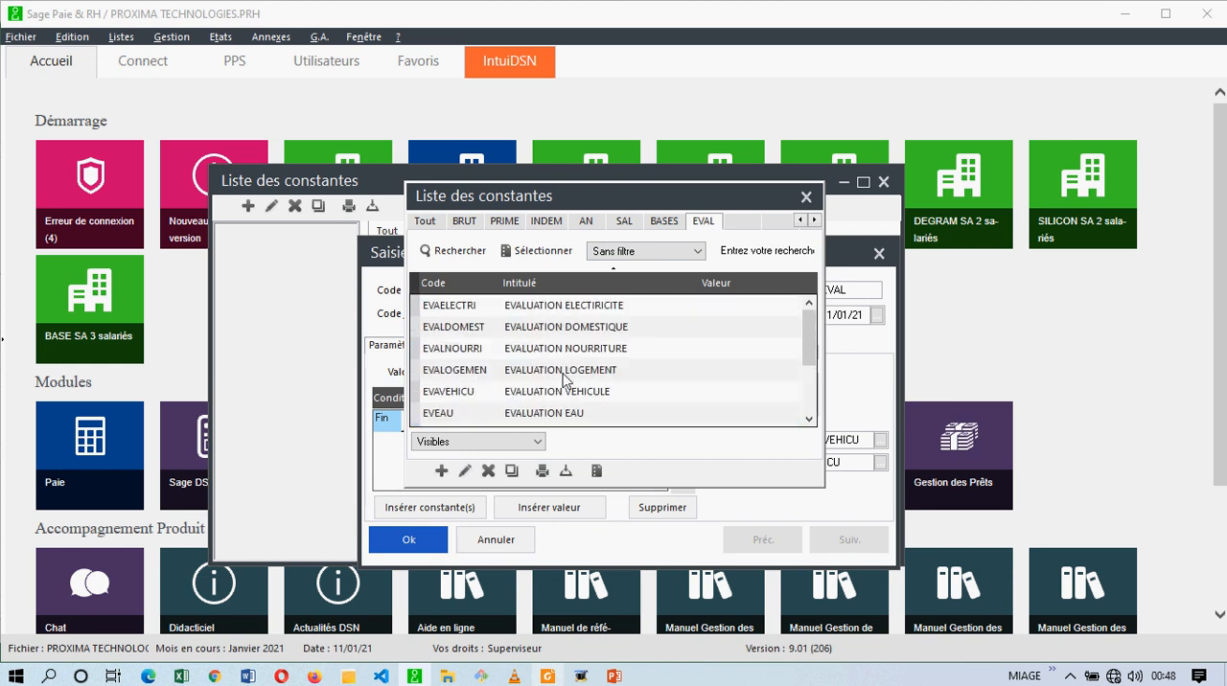
pyautogui.doubleClick(582, 305)
pyautogui.click(625, 418)
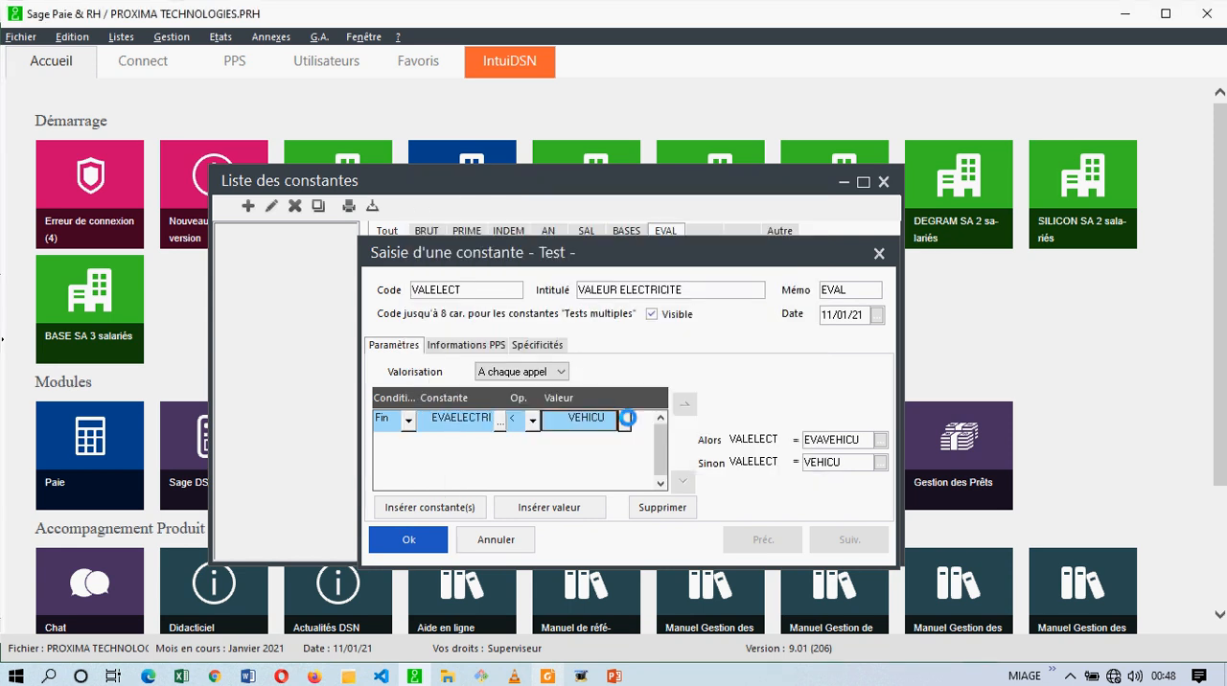
pyautogui.click(589, 222)
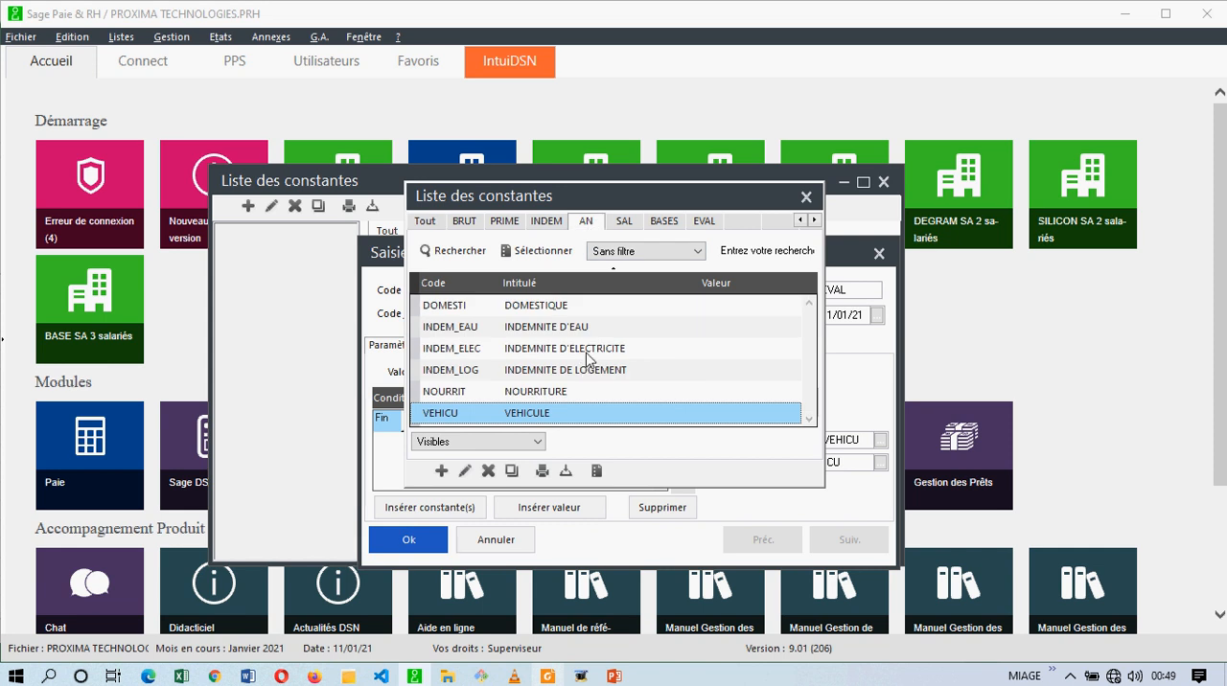
pyautogui.doubleClick(588, 358)
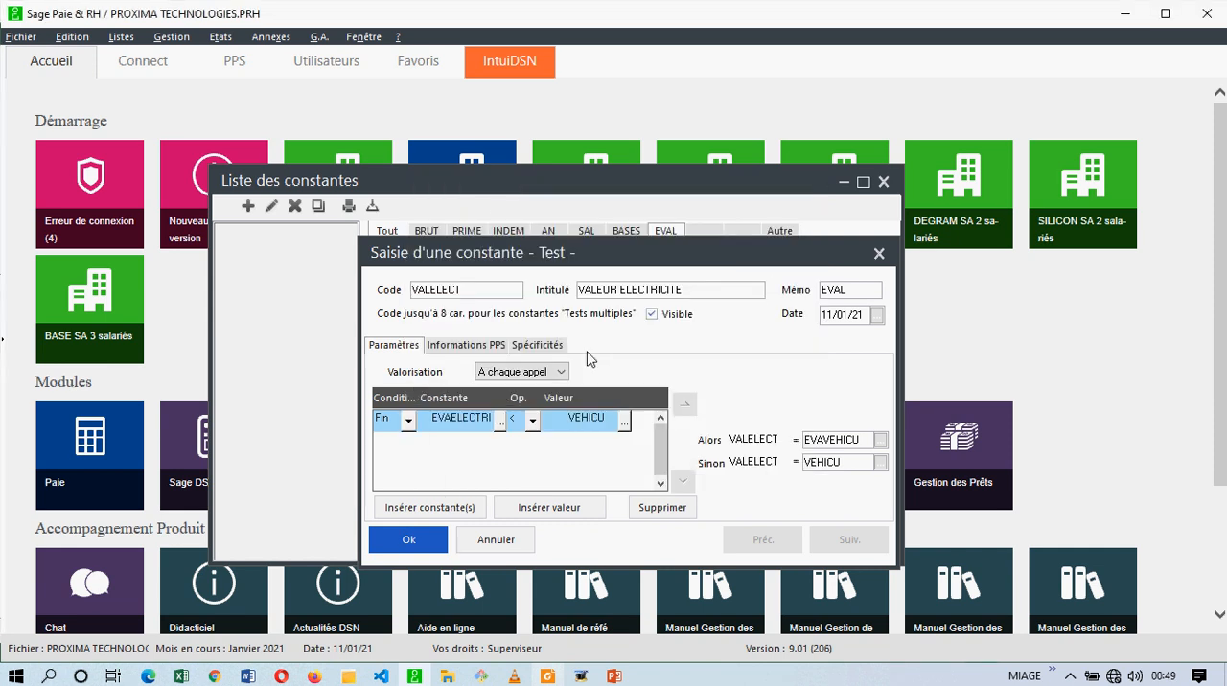
# Set the VALELECT results to EVAELECTRI for Alors and INDEM_ELEC for Sinon, save the constant and return to the constants list.
pyautogui.click(880, 441)
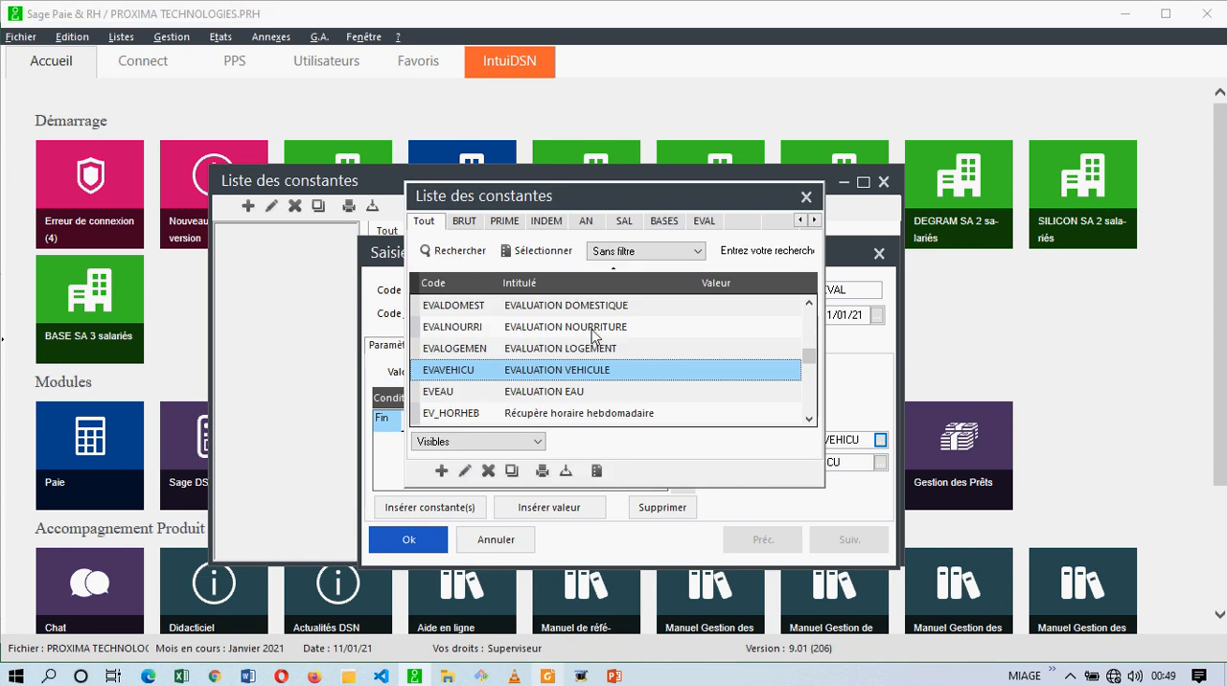
pyautogui.click(706, 222)
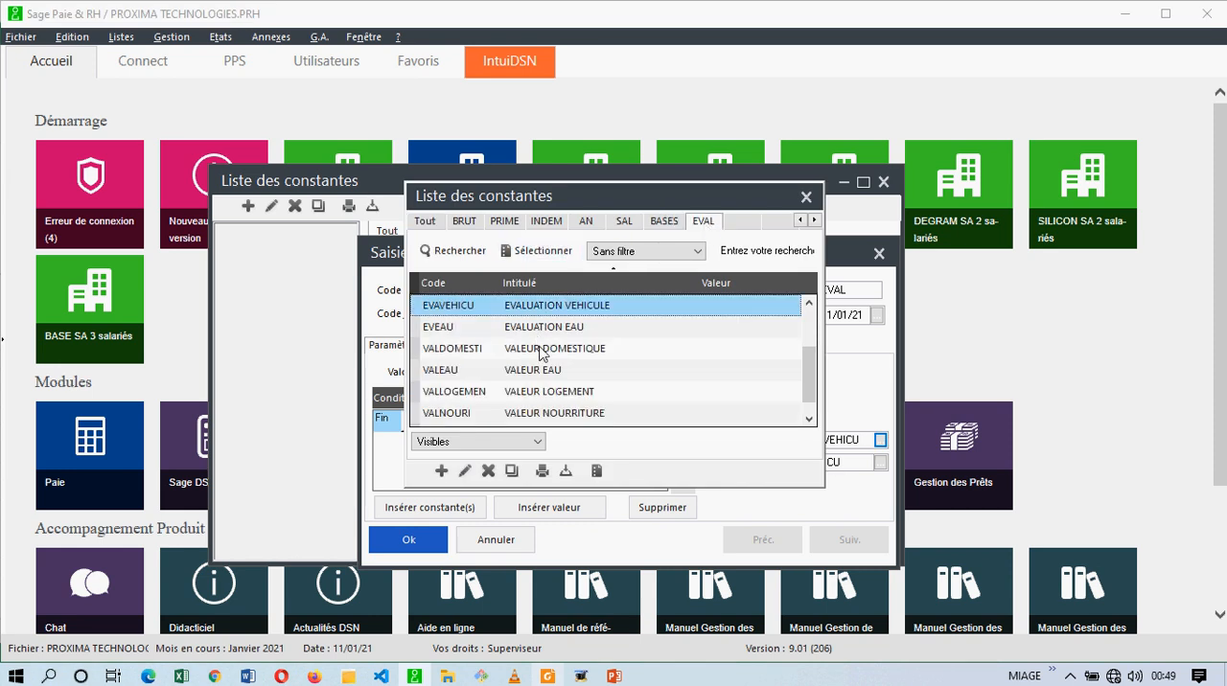
pyautogui.scroll(2, 542, 355)
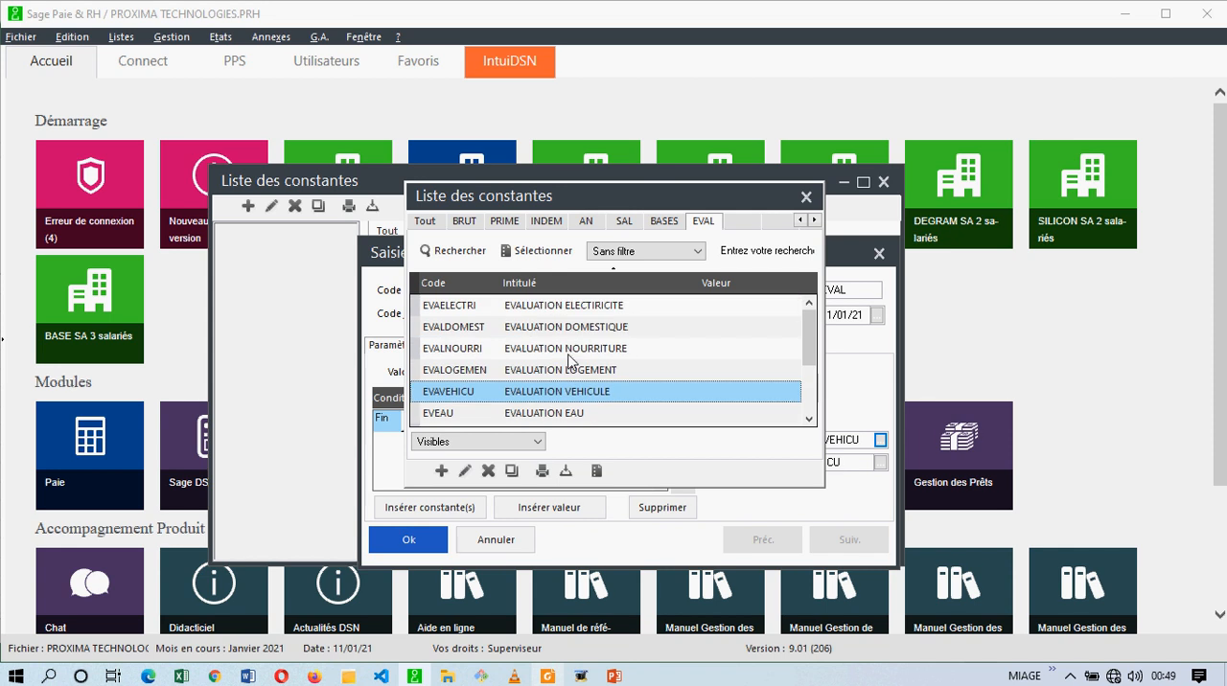
pyautogui.doubleClick(589, 306)
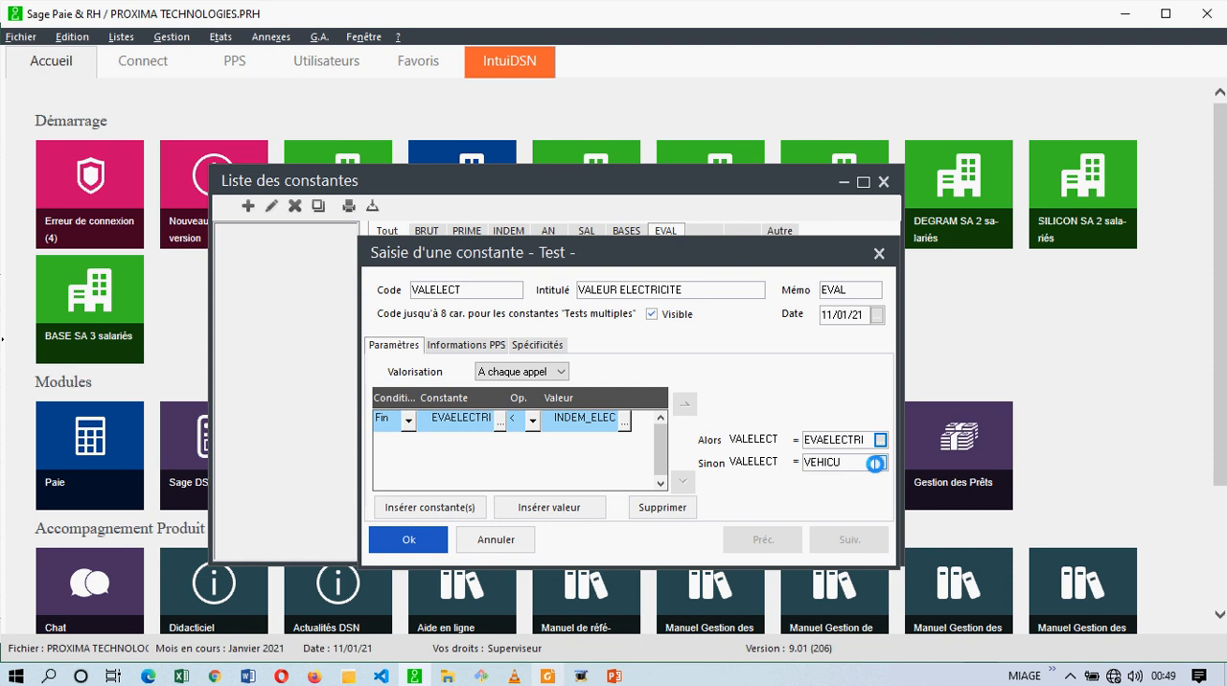
pyautogui.click(880, 463)
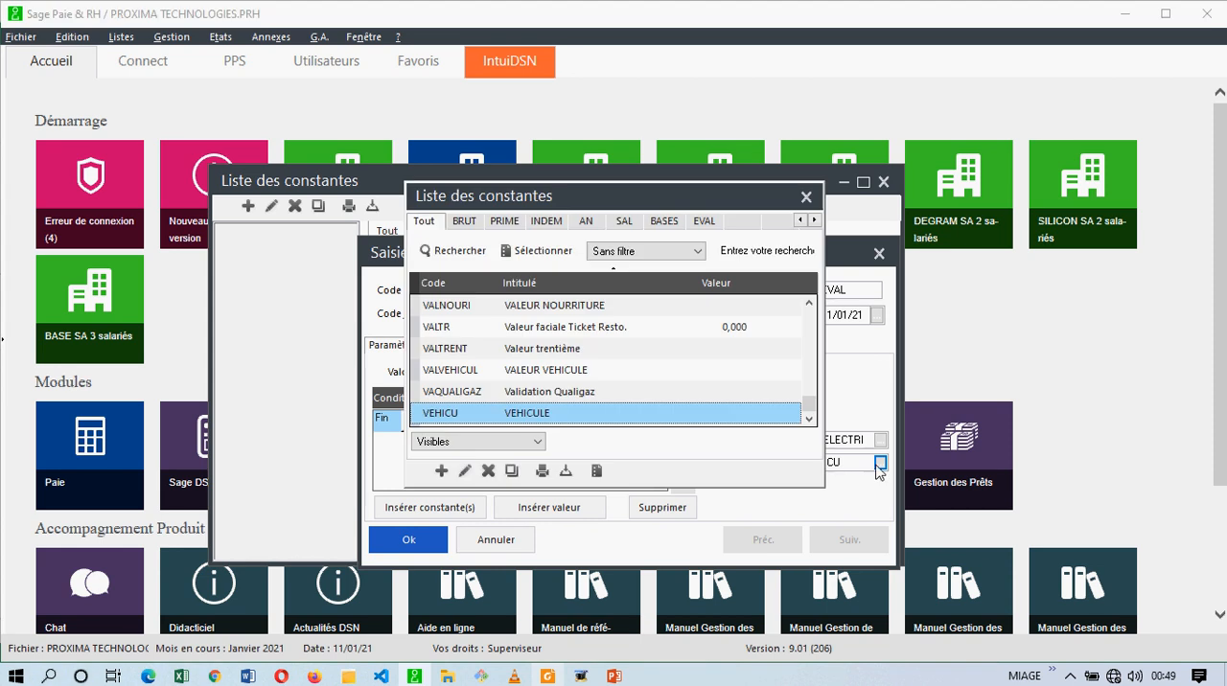
pyautogui.click(587, 222)
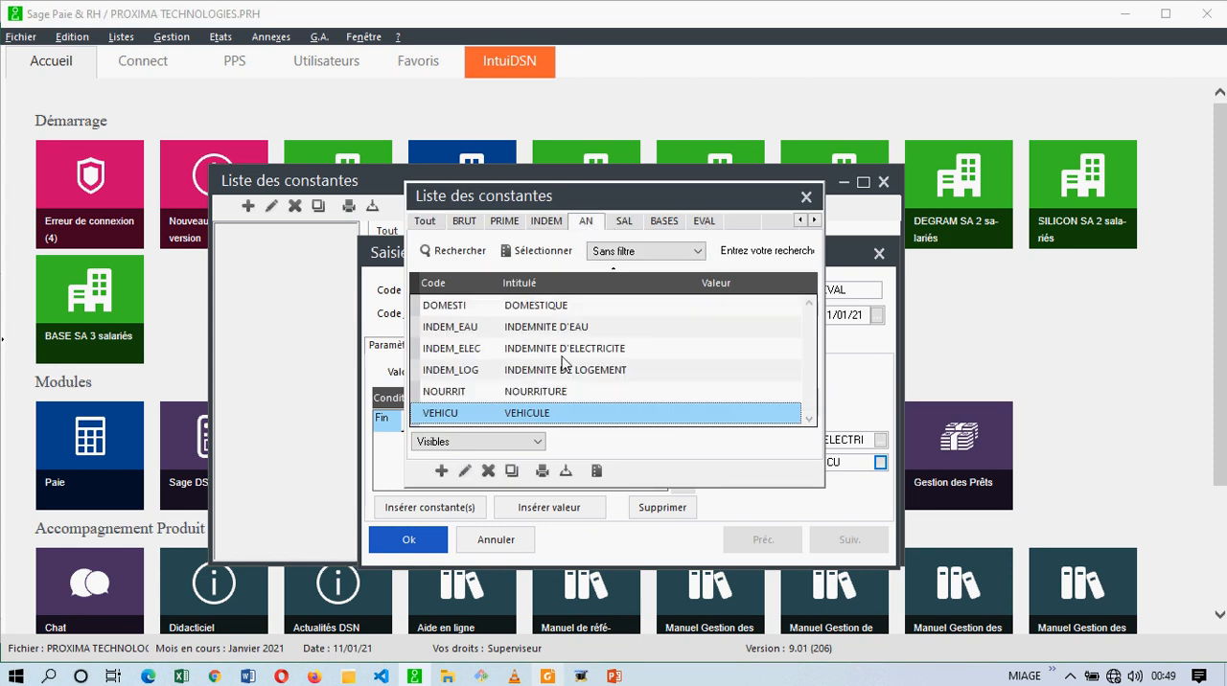
pyautogui.doubleClick(564, 351)
pyautogui.click(408, 540)
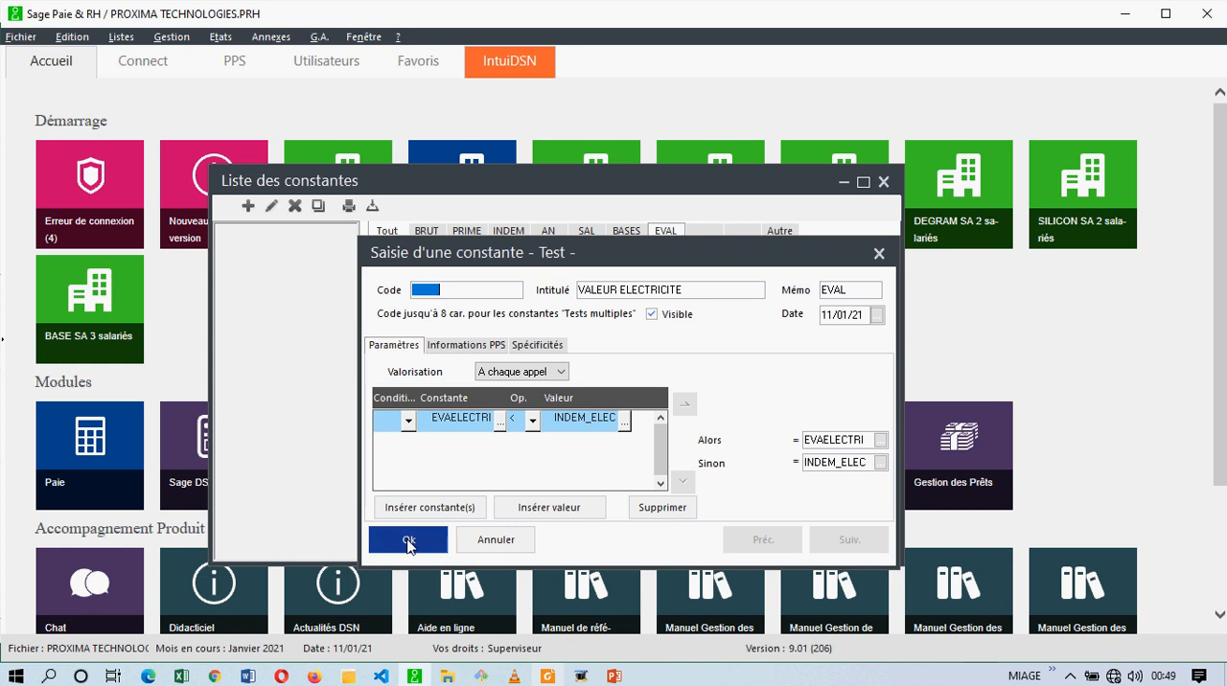
pyautogui.click(491, 542)
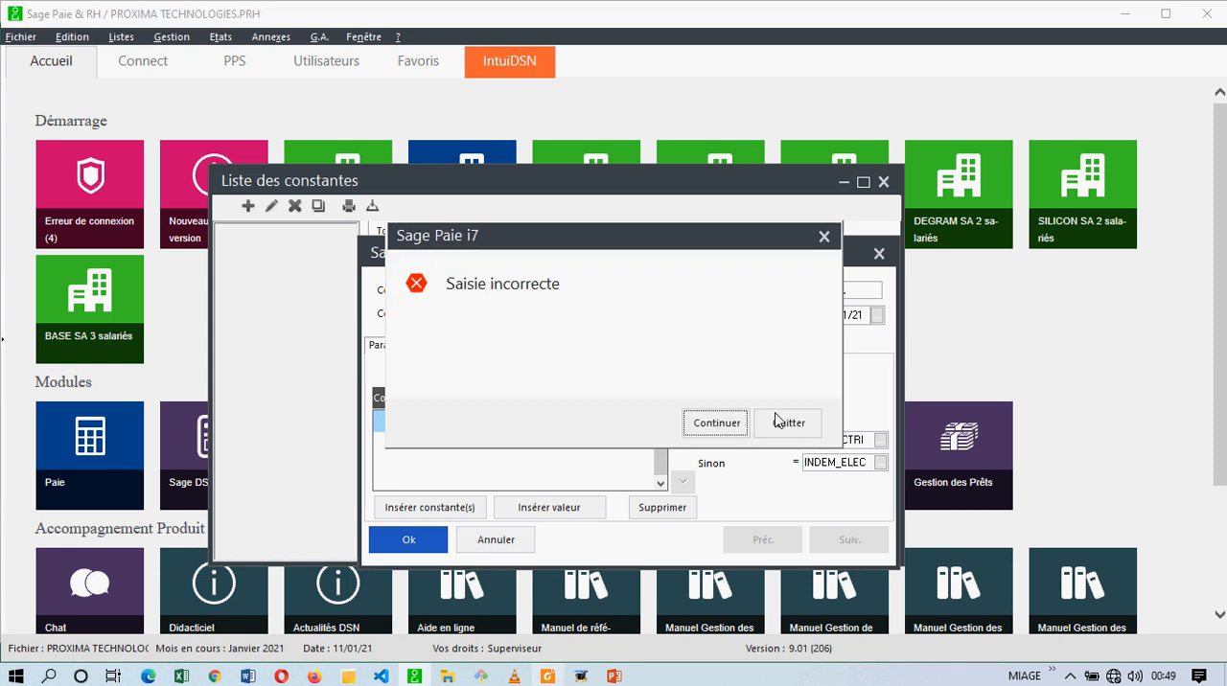
pyautogui.click(788, 423)
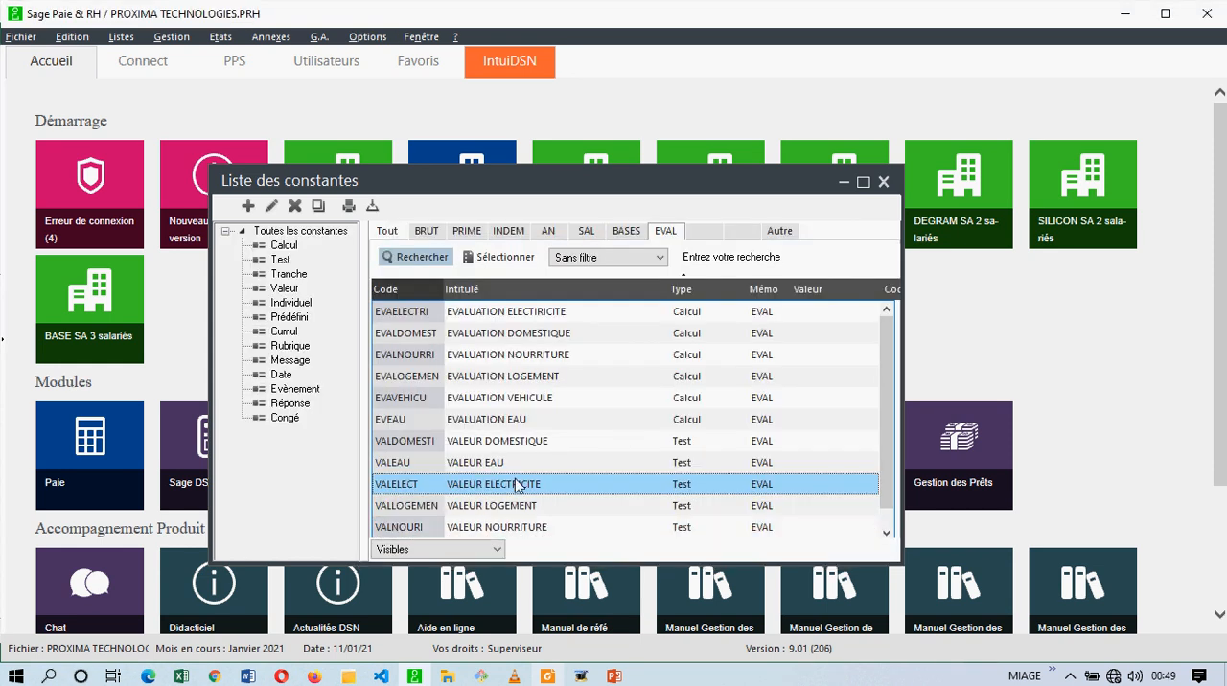
# Review the EVAL test constants from VALDOMESTI to VALVEHICUL alongside the evaluation constants in the list.
pyautogui.scroll(-1, 515, 485)
pyautogui.click(419, 422)
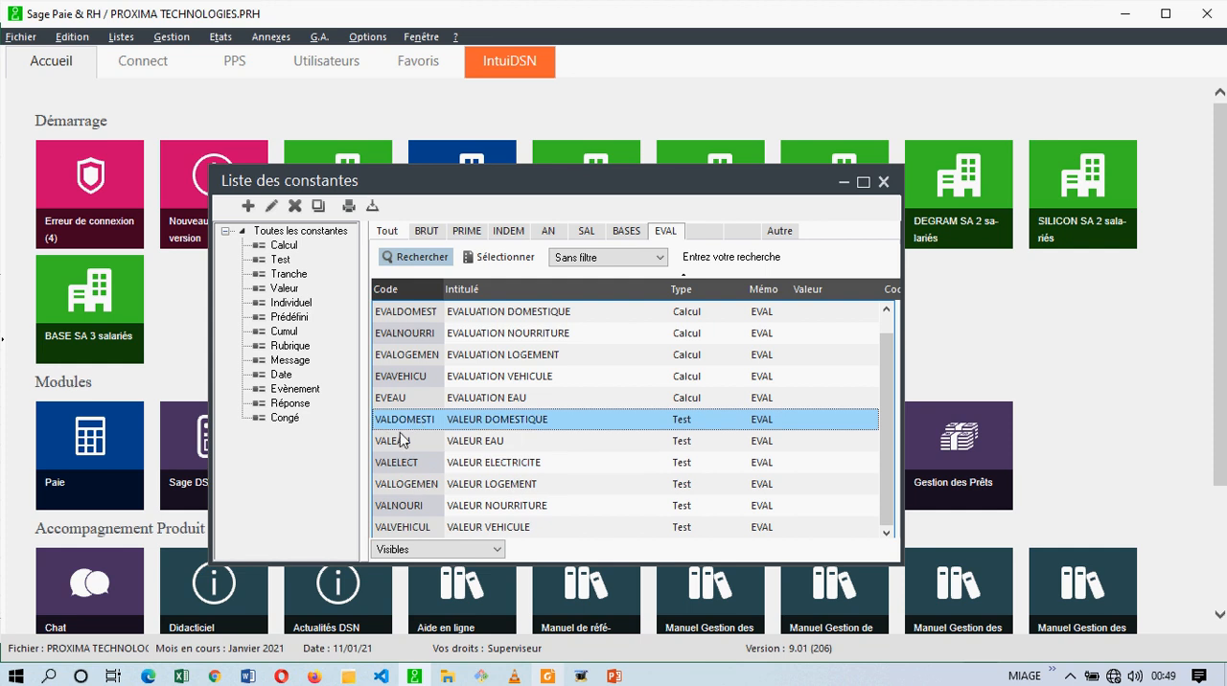
pyautogui.click(400, 439)
pyautogui.click(401, 464)
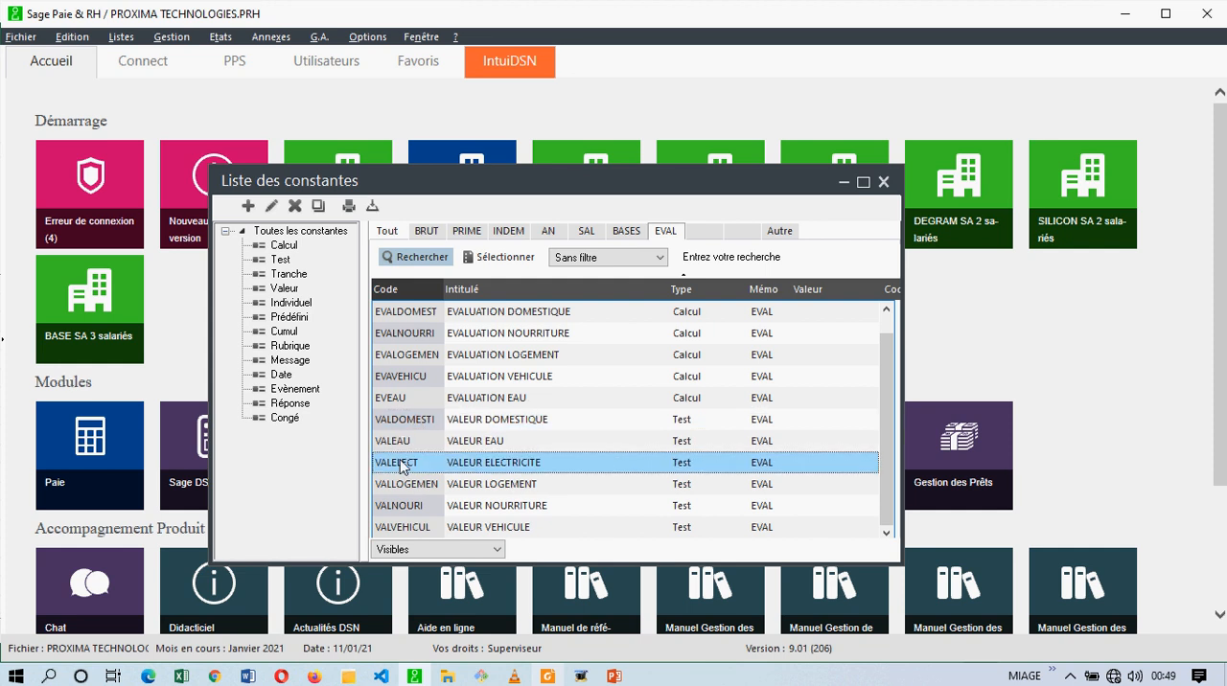
pyautogui.click(408, 485)
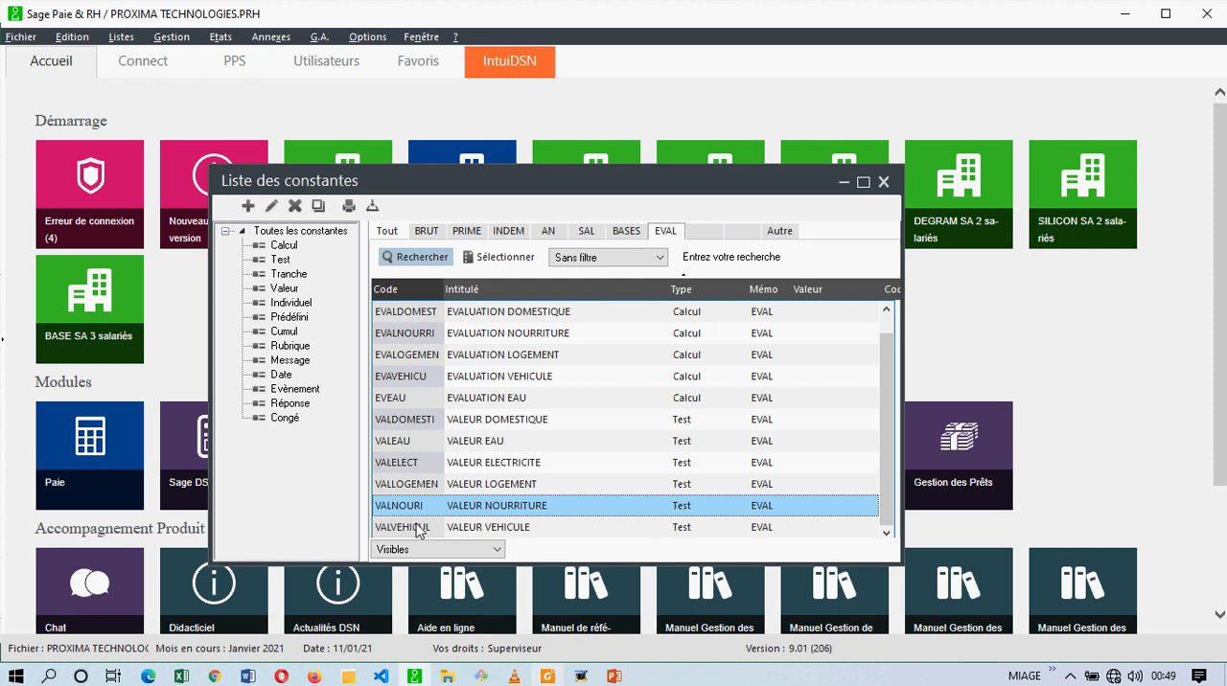
pyautogui.click(419, 530)
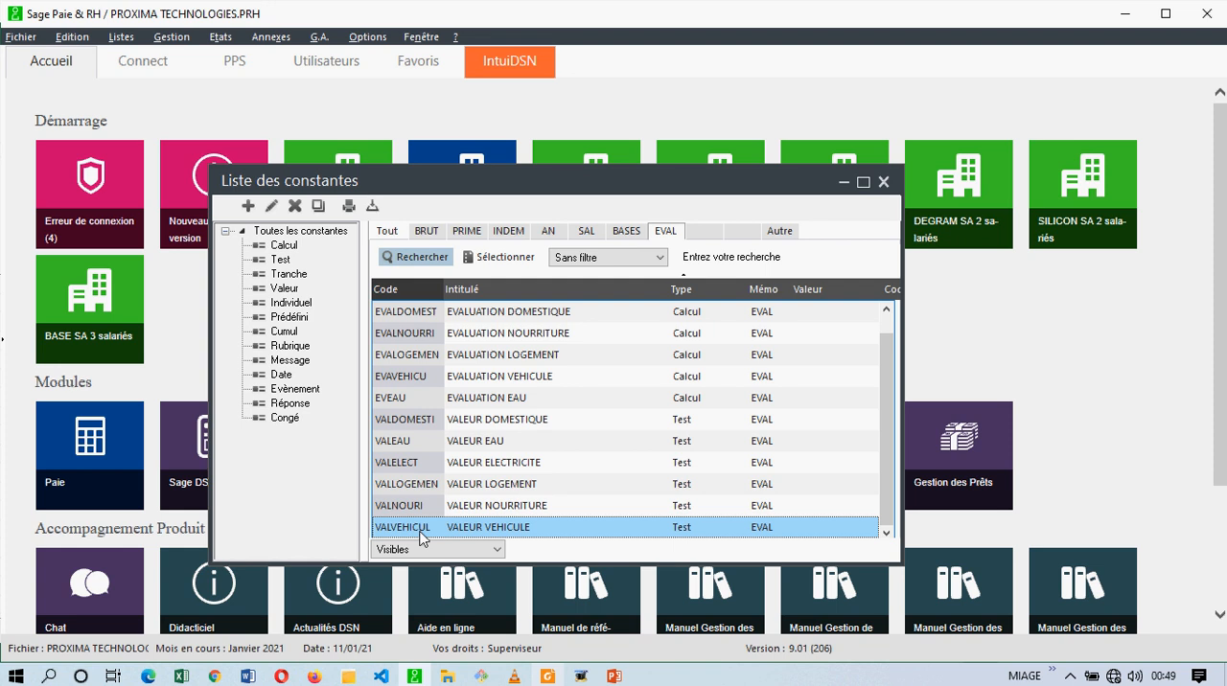
pyautogui.moveTo(412, 399); pyautogui.dragTo(410, 542)
pyautogui.click(413, 427)
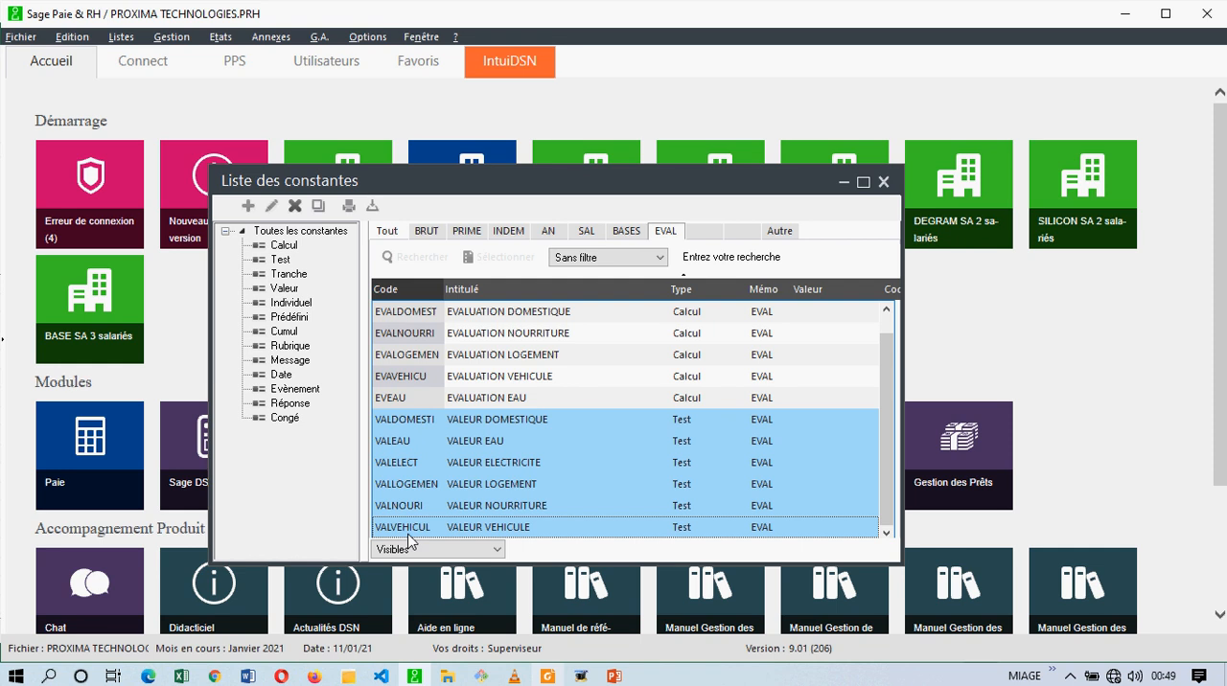
pyautogui.click(424, 378)
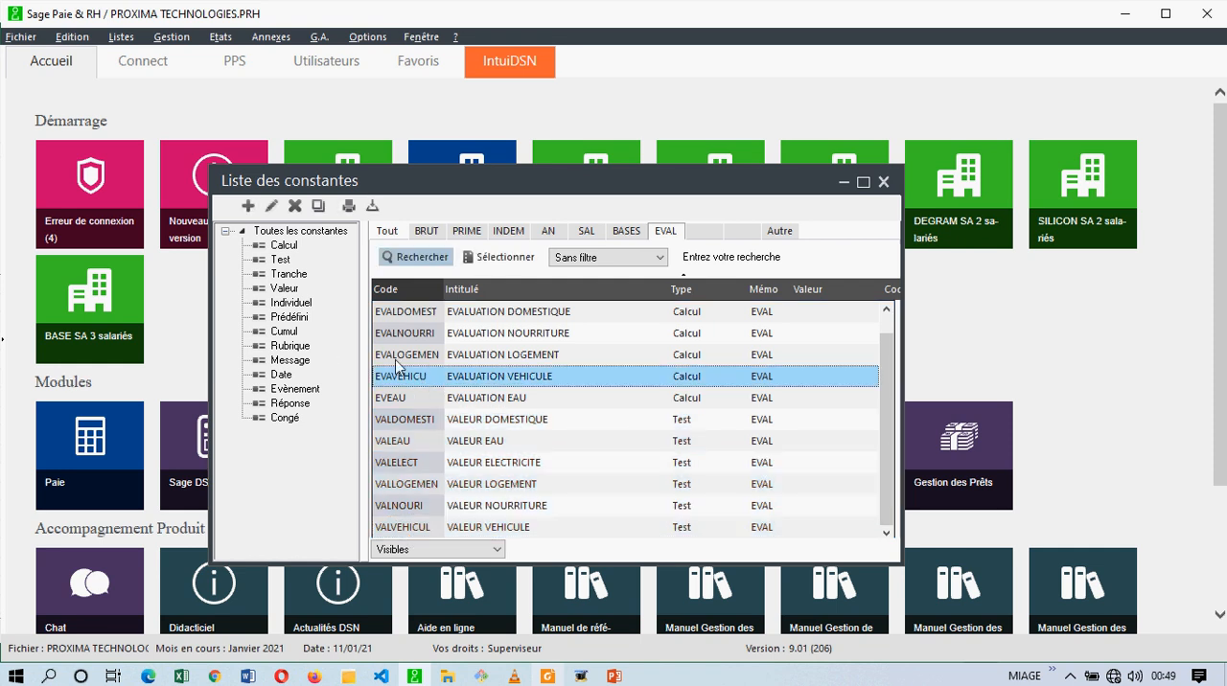
# Create a Calcul constant with the code SBTAXDEF, the title SALAIRE TAXABLE DEFINITIF and the memo BASES.
pyautogui.click(248, 206)
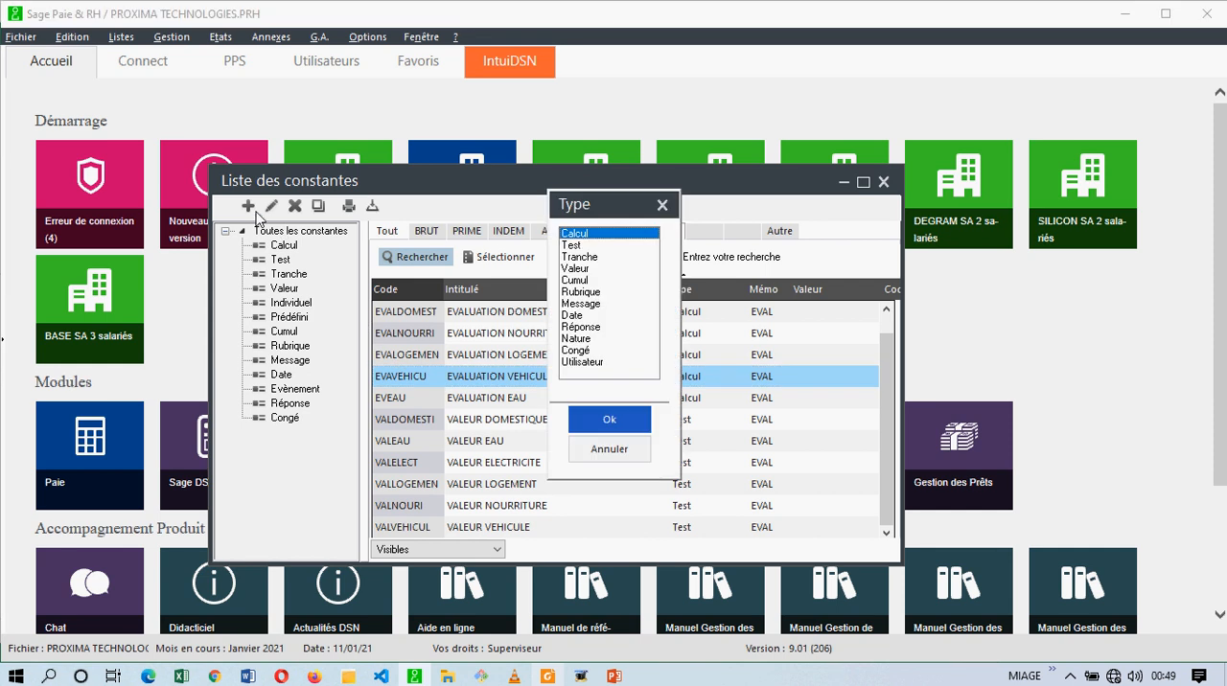
pyautogui.click(618, 421)
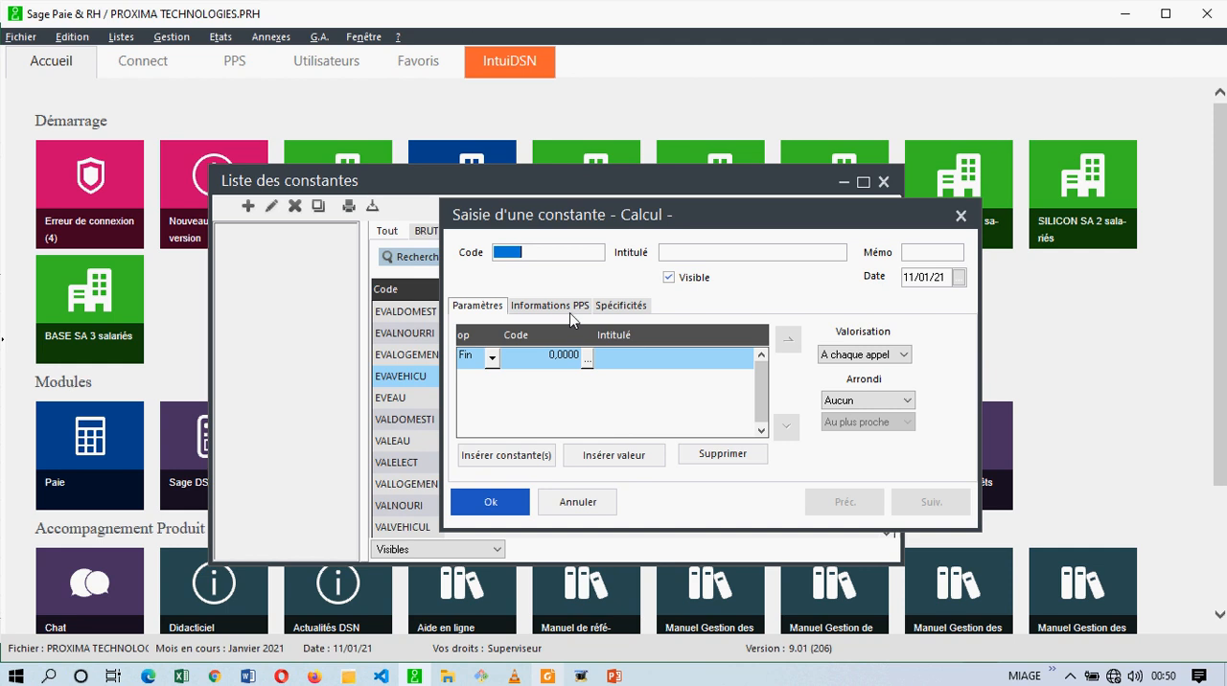
pyautogui.write('SBTX')
pyautogui.press('BackSpace')
pyautogui.write('A')
pyautogui.write('XDEF')
pyautogui.write('SALAIRE')
pyautogui.write(' TA')
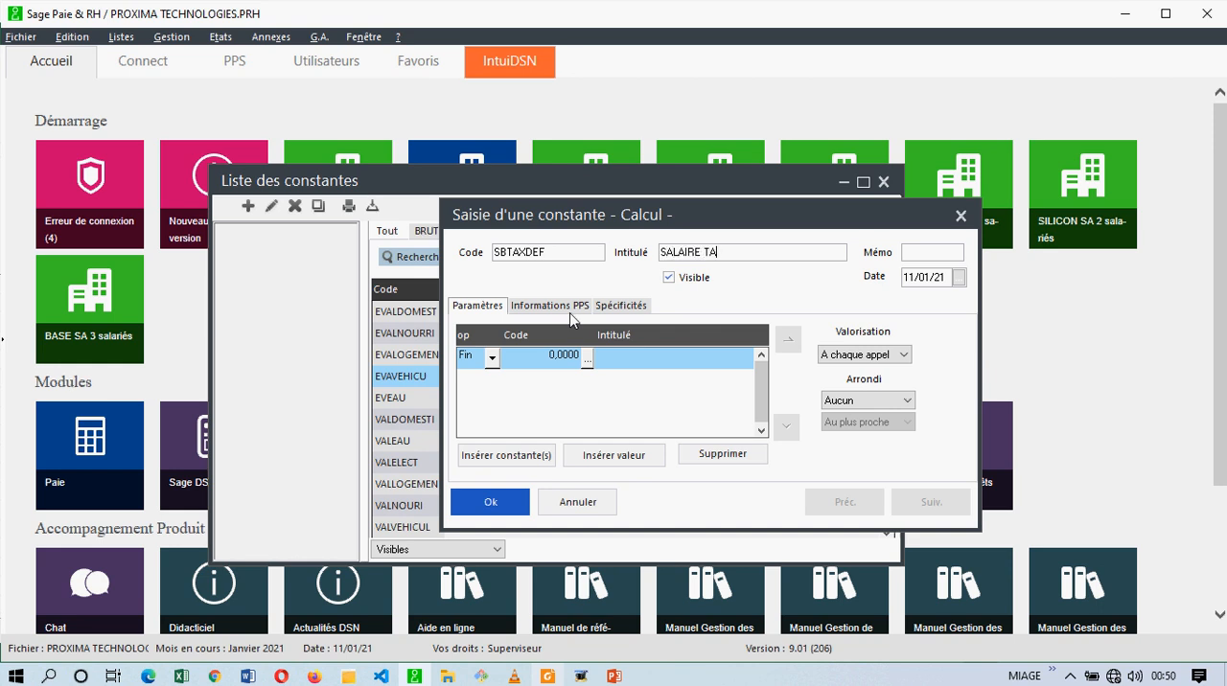
pyautogui.write('XABLE DEFINITIF')
pyautogui.press('Tab')
pyautogui.write('BASES')
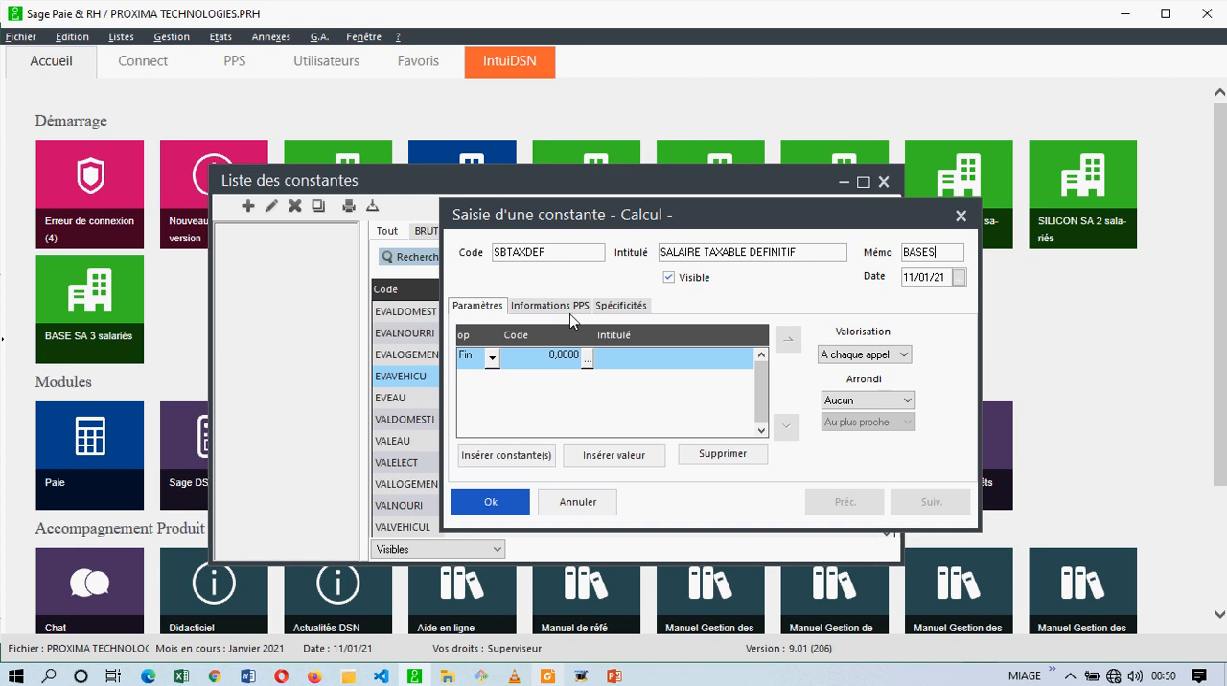
# Remove the default Fin line from the SBTAXDEF calculation and insert the constant SALTAXTINT from the BASES memo.
pyautogui.click(632, 362)
pyautogui.click(710, 452)
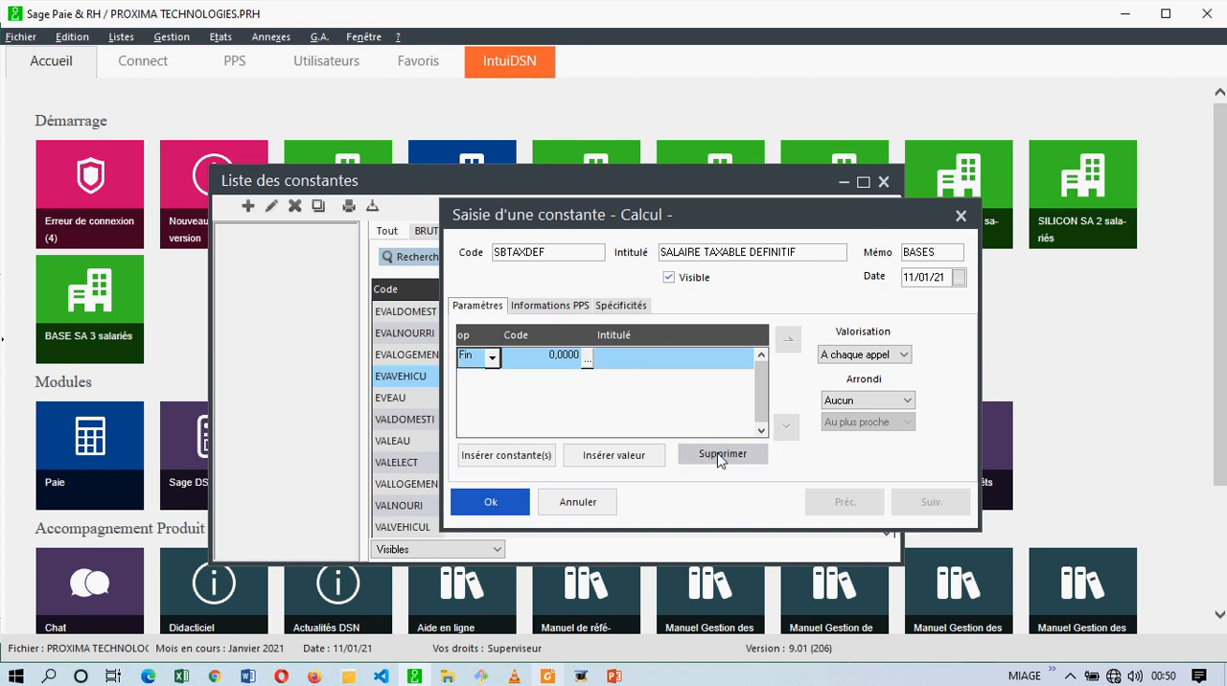
pyautogui.click(714, 418)
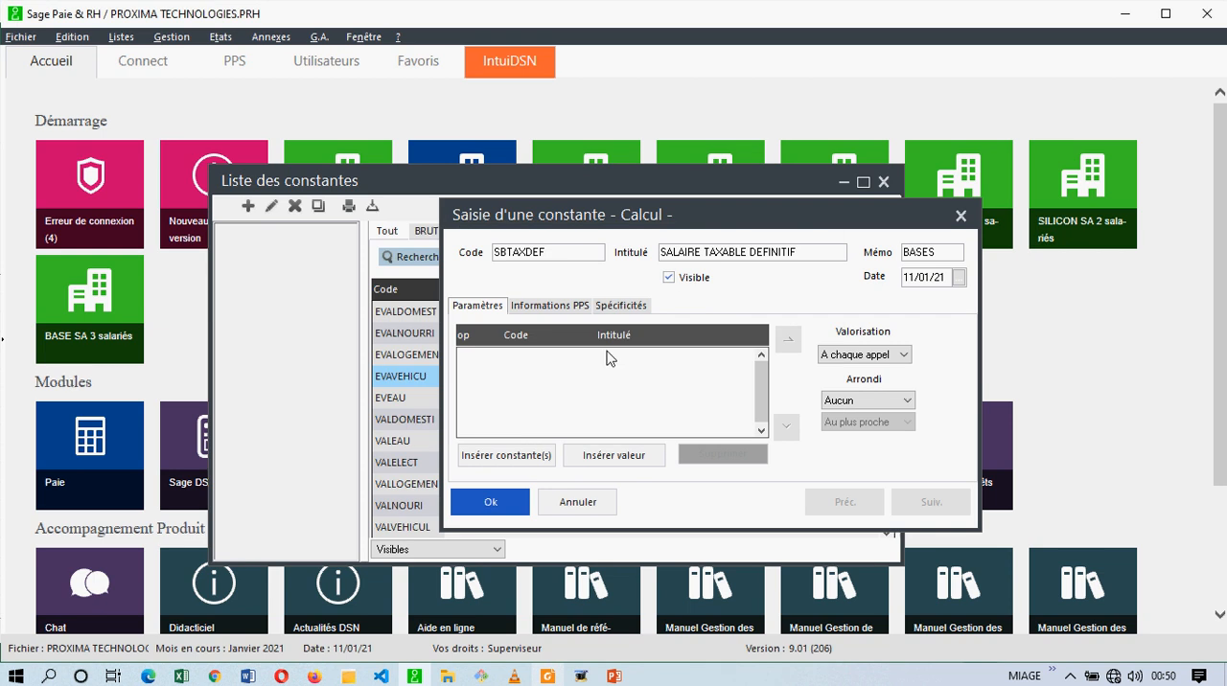
pyautogui.click(519, 456)
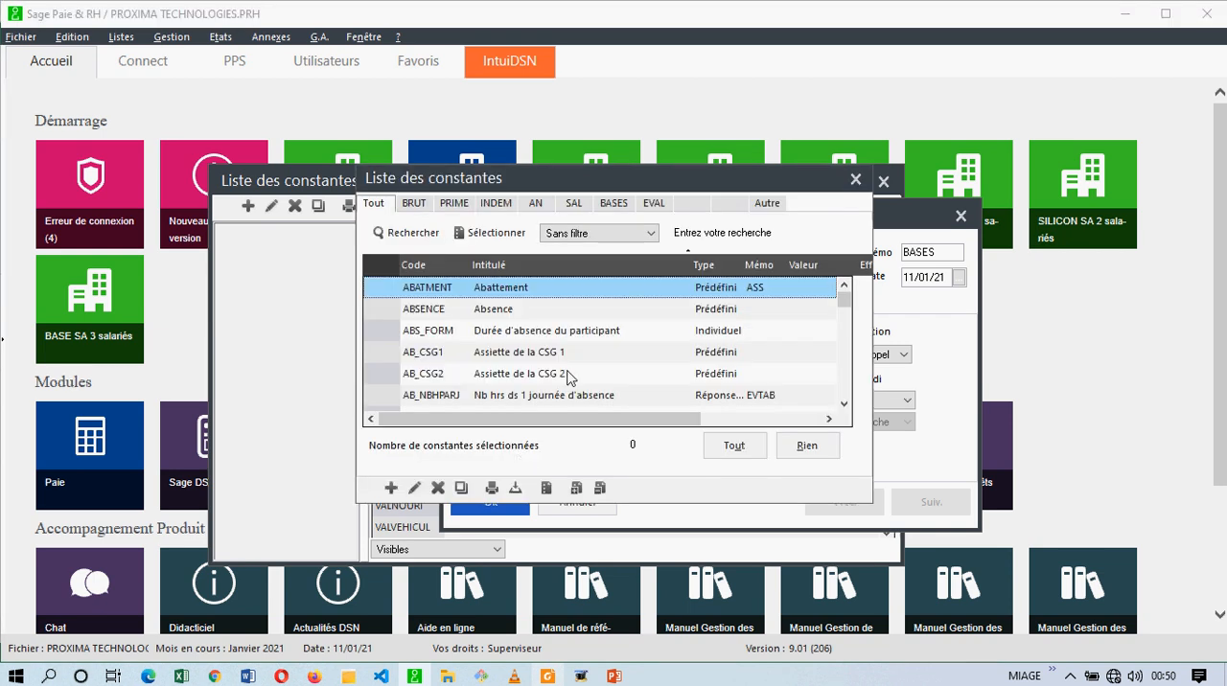
pyautogui.click(616, 205)
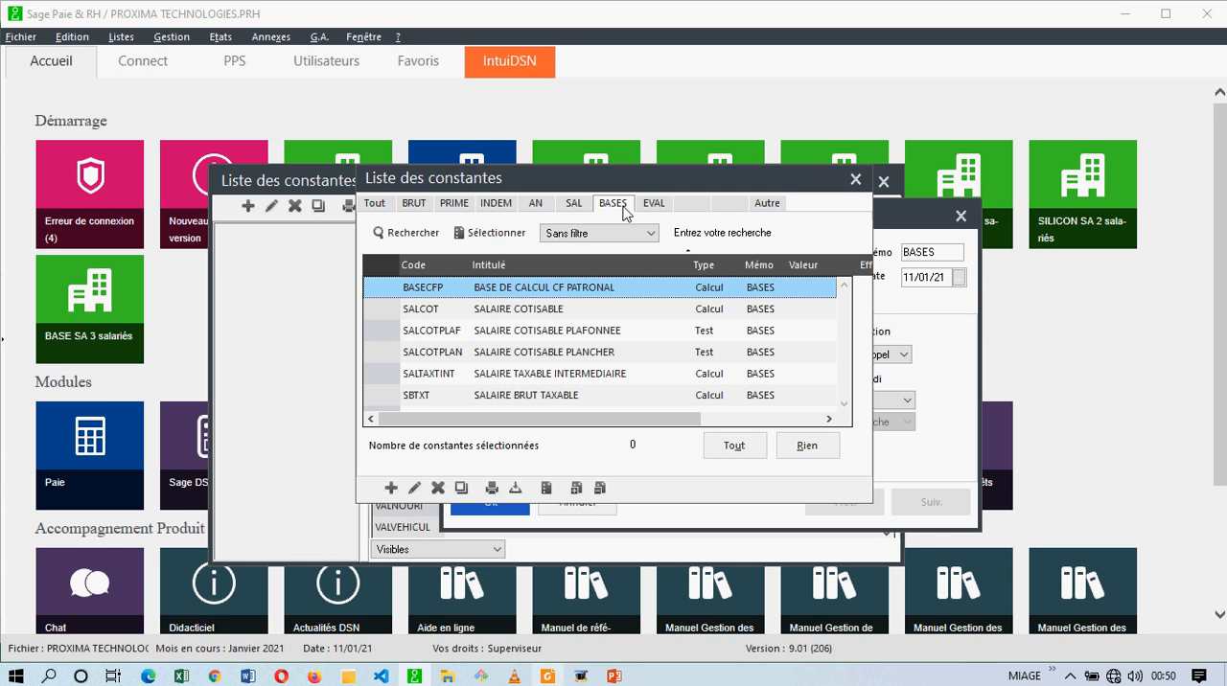
pyautogui.click(573, 377)
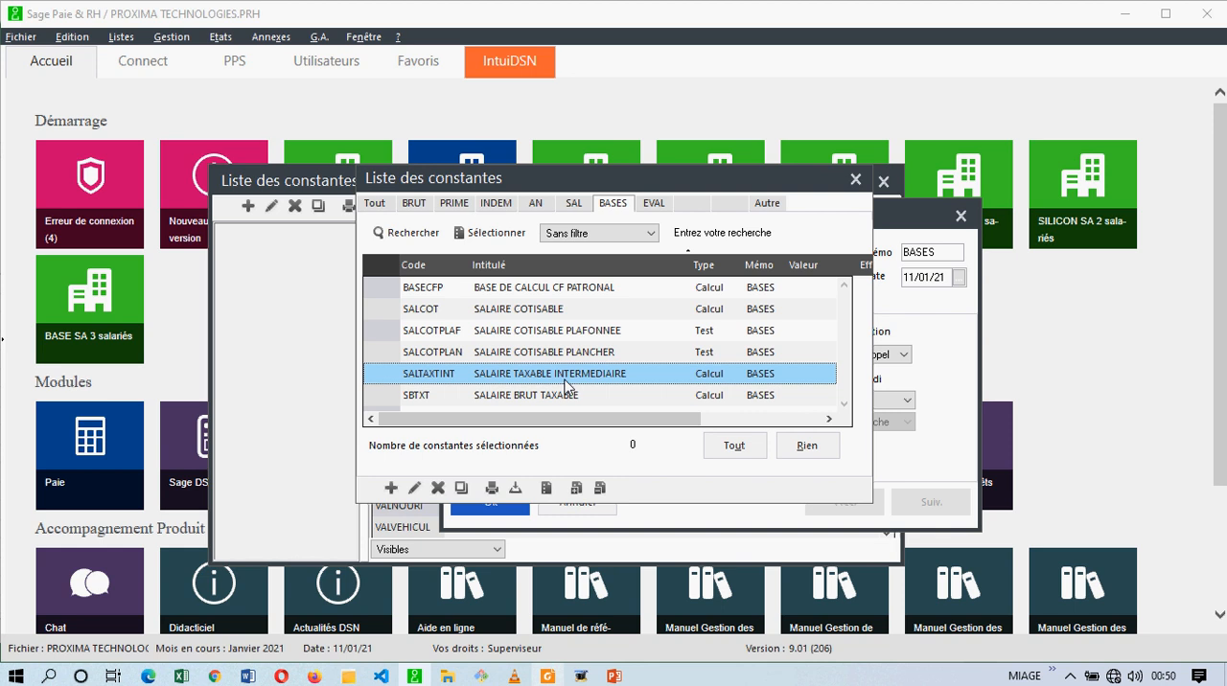
pyautogui.doubleClick(564, 380)
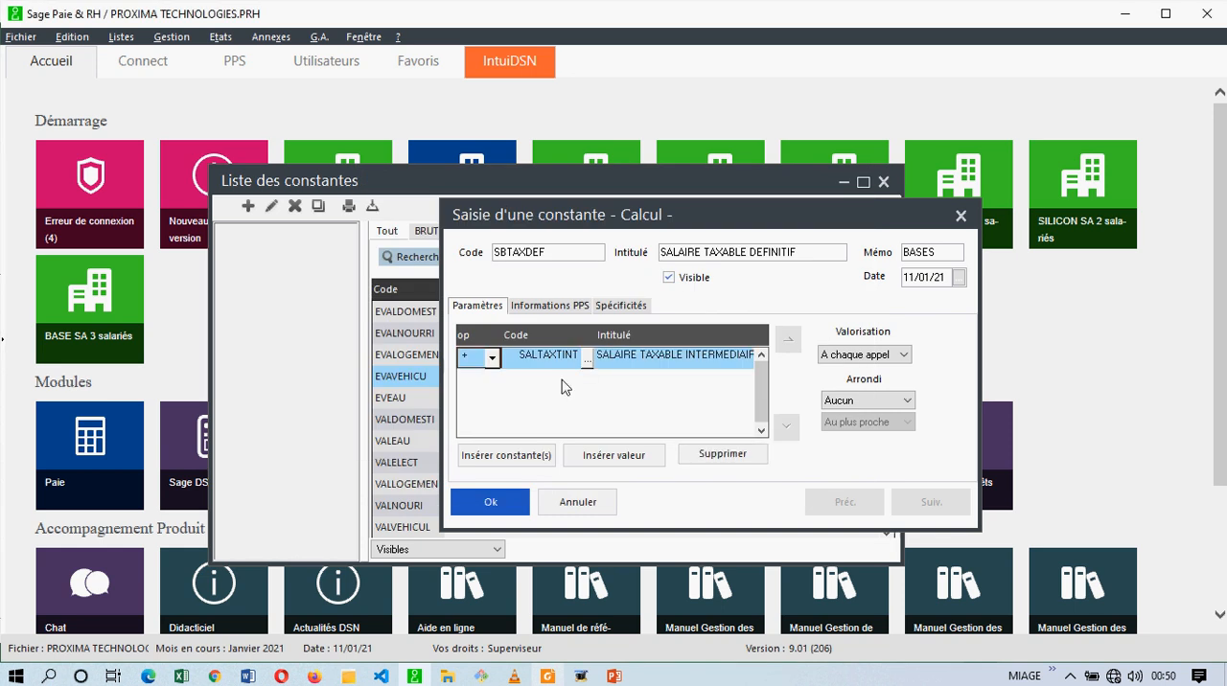
# Insert the EVAL test constants VALDOMESTI, VALEAU, VALELECT, VALLOGEMEN, VALNOURI and VALVEHICUL together into the SBTAXDEF calculation.
pyautogui.click(547, 455)
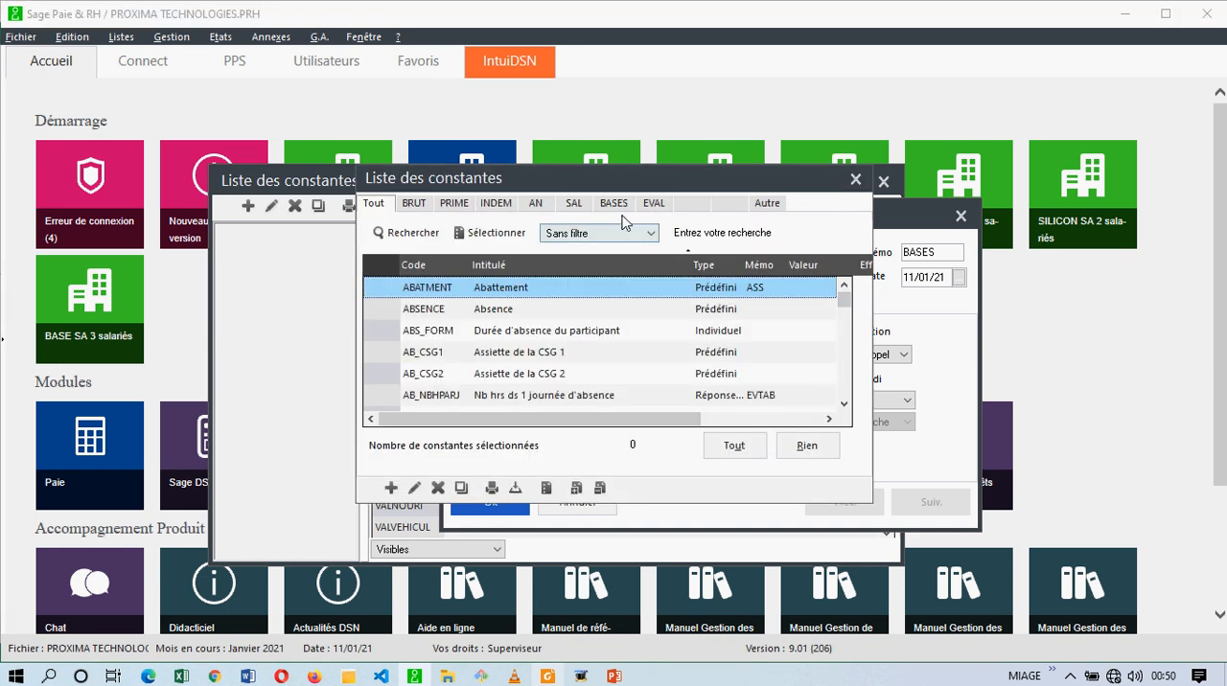
pyautogui.click(653, 204)
pyautogui.scroll(-2, 553, 326)
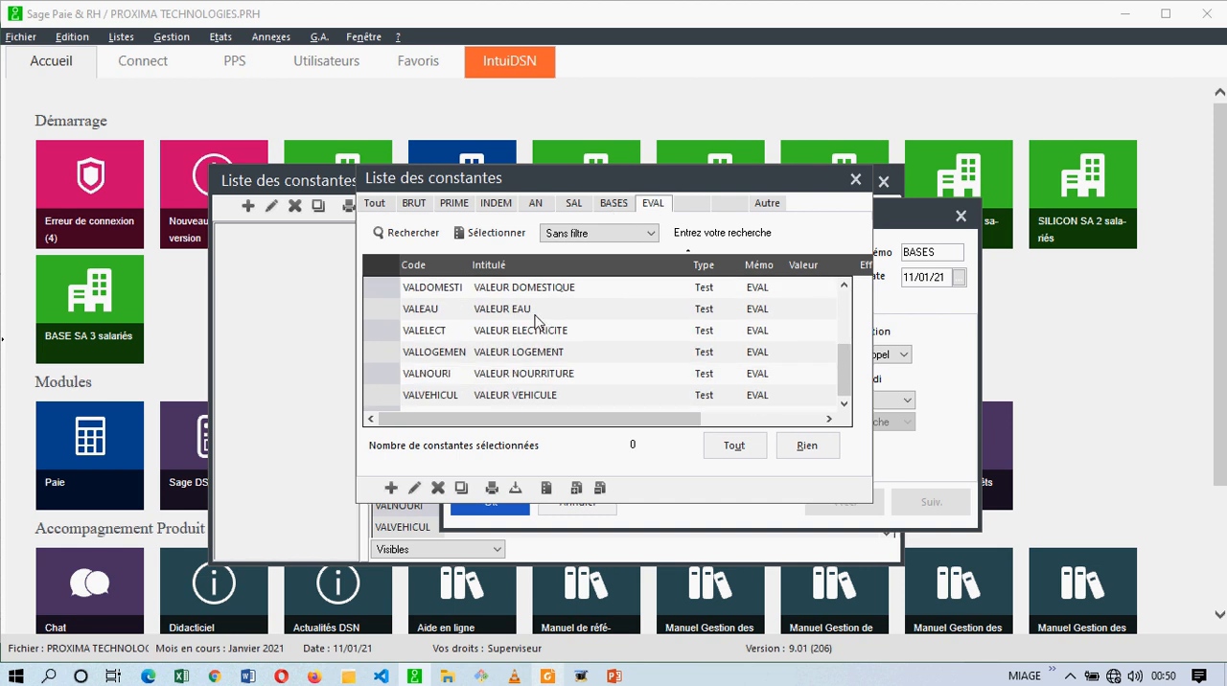
pyautogui.click(467, 290)
pyautogui.scroll(3, 468, 292)
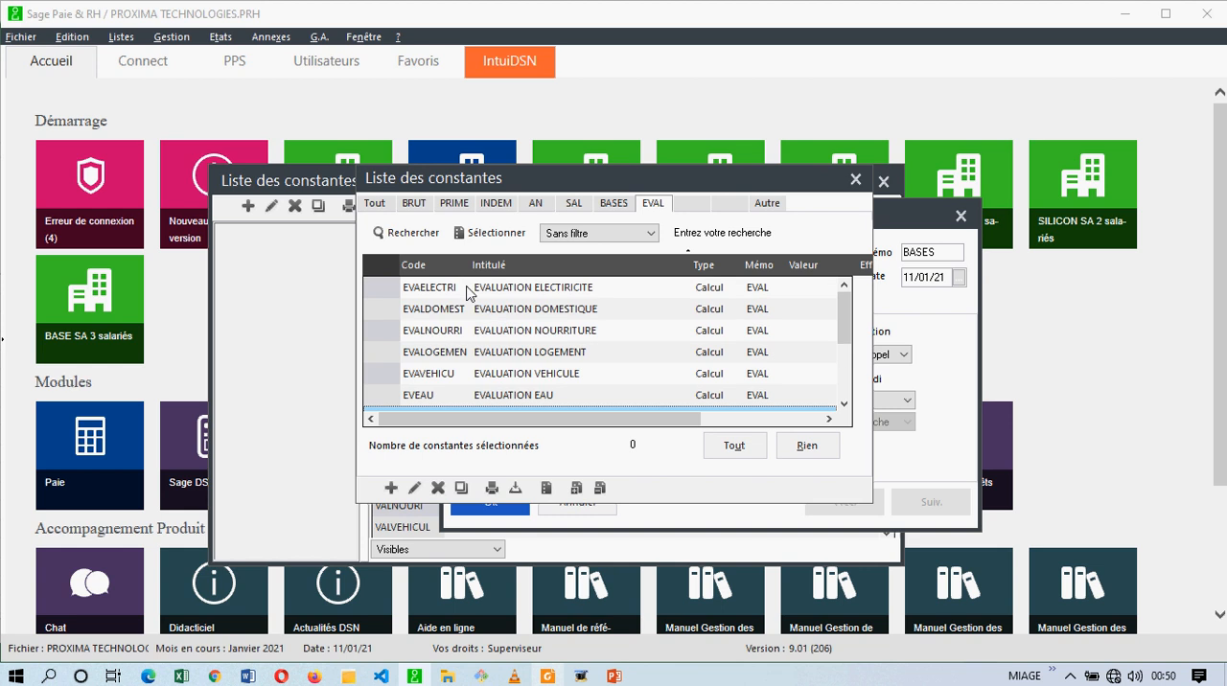
pyautogui.scroll(-2, 468, 293)
pyautogui.scroll(2, 468, 293)
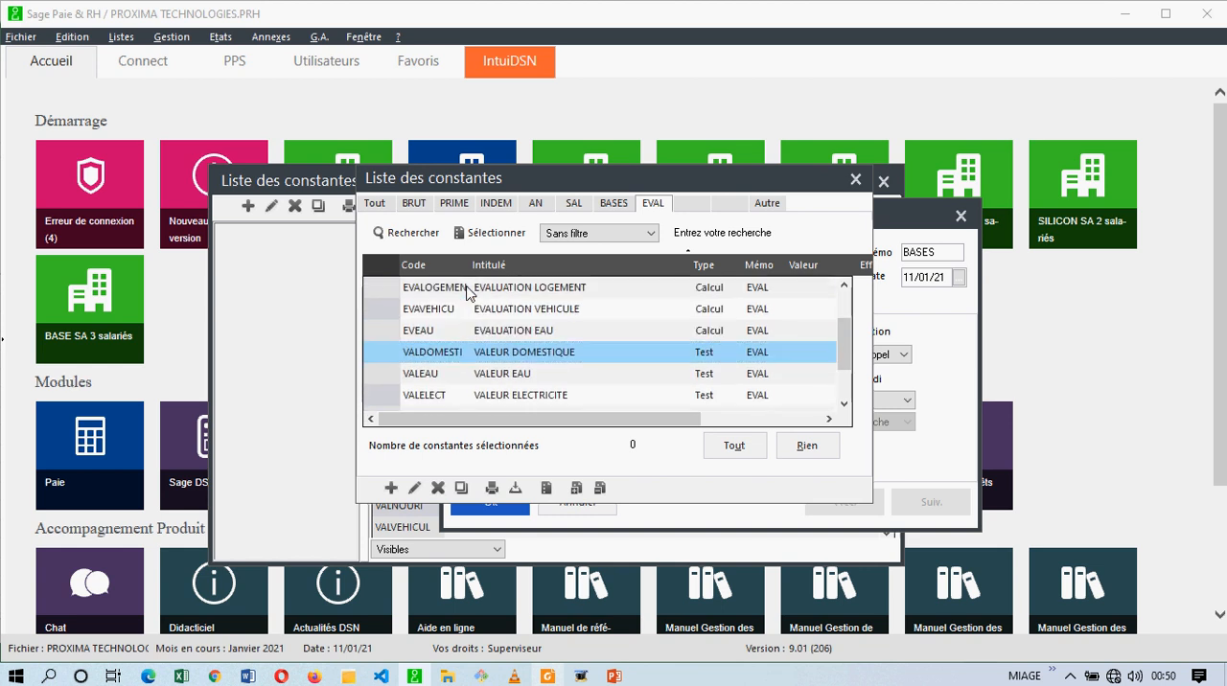
pyautogui.scroll(-1, 465, 331)
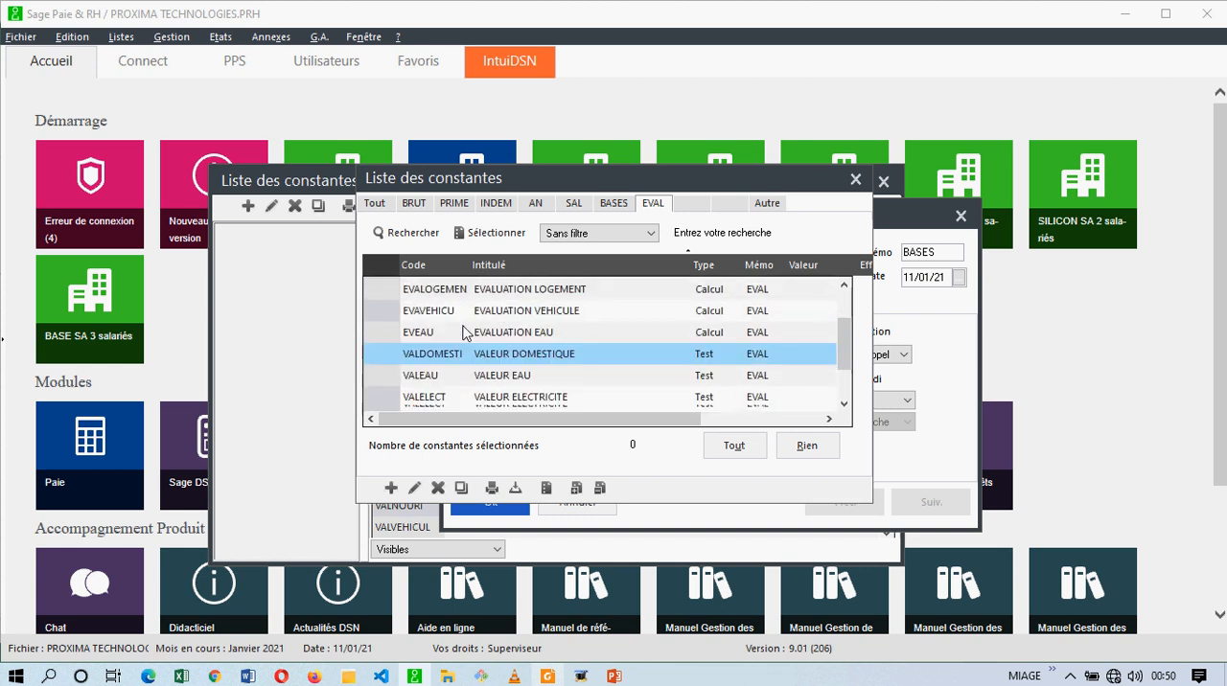
pyautogui.keyDown('shift'); pyautogui.click(458, 374); pyautogui.keyUp('shift')
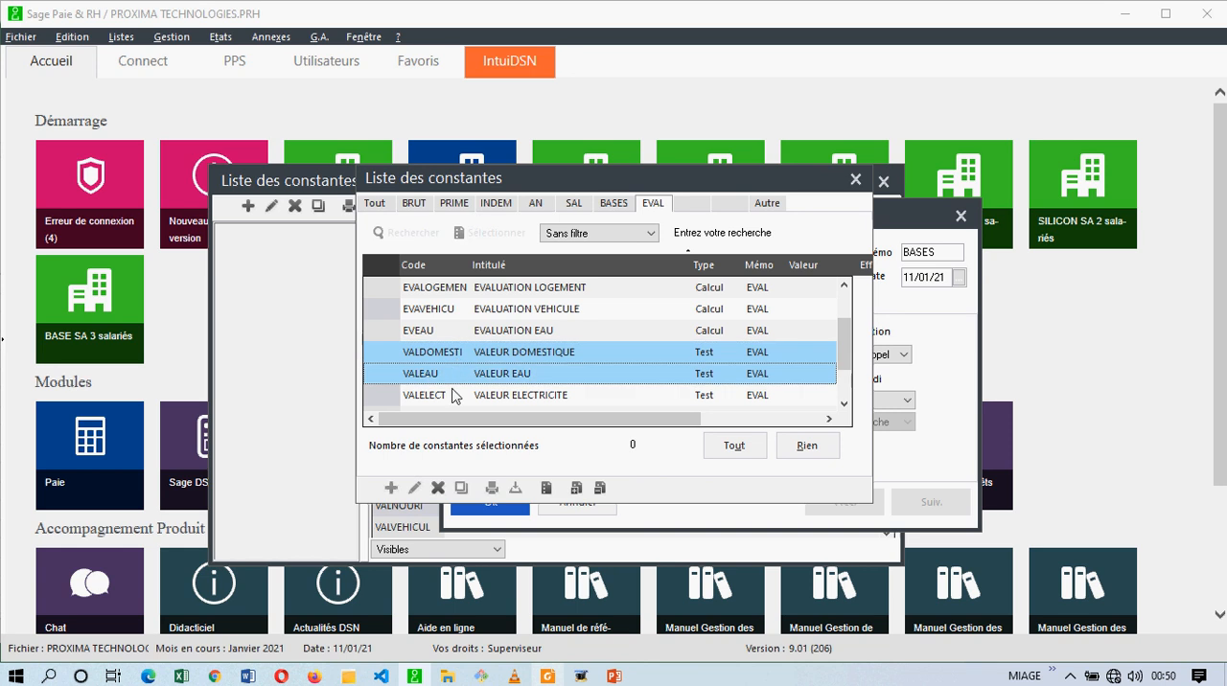
pyautogui.keyDown('shift'); pyautogui.click(454, 396); pyautogui.keyUp('shift')
pyautogui.scroll(-1, 454, 396)
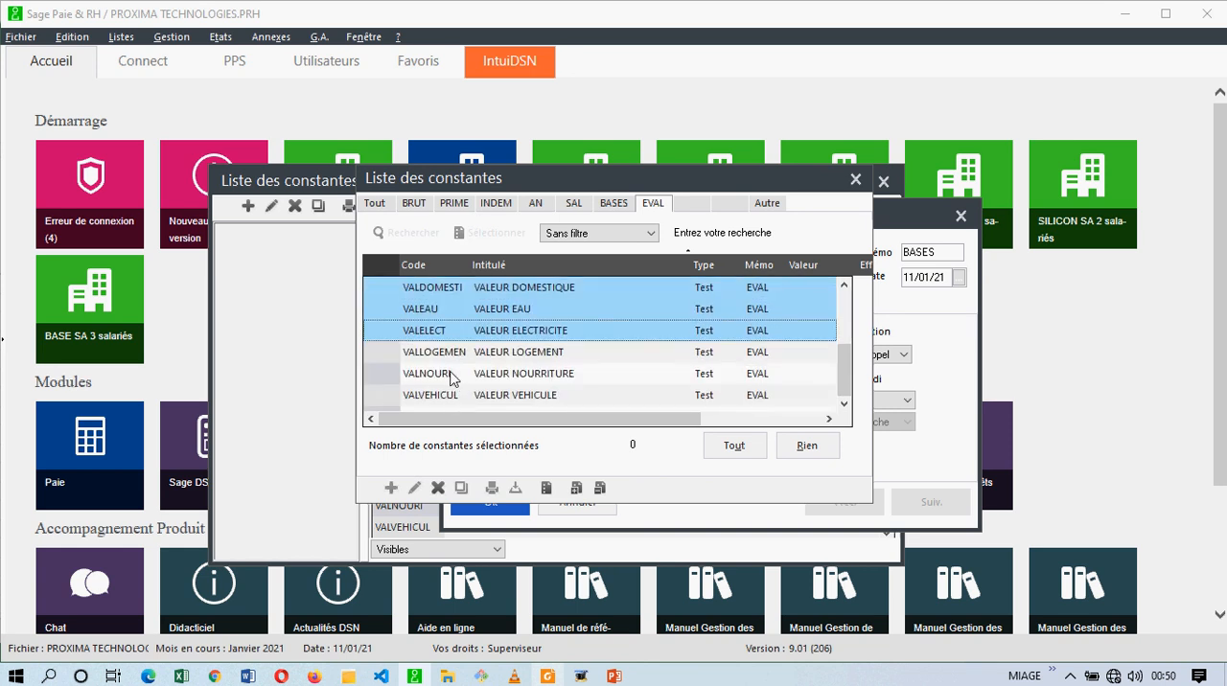
pyautogui.keyDown('shift'); pyautogui.click(454, 363); pyautogui.keyUp('shift')
pyautogui.keyDown('shift'); pyautogui.click(451, 378); pyautogui.keyUp('shift')
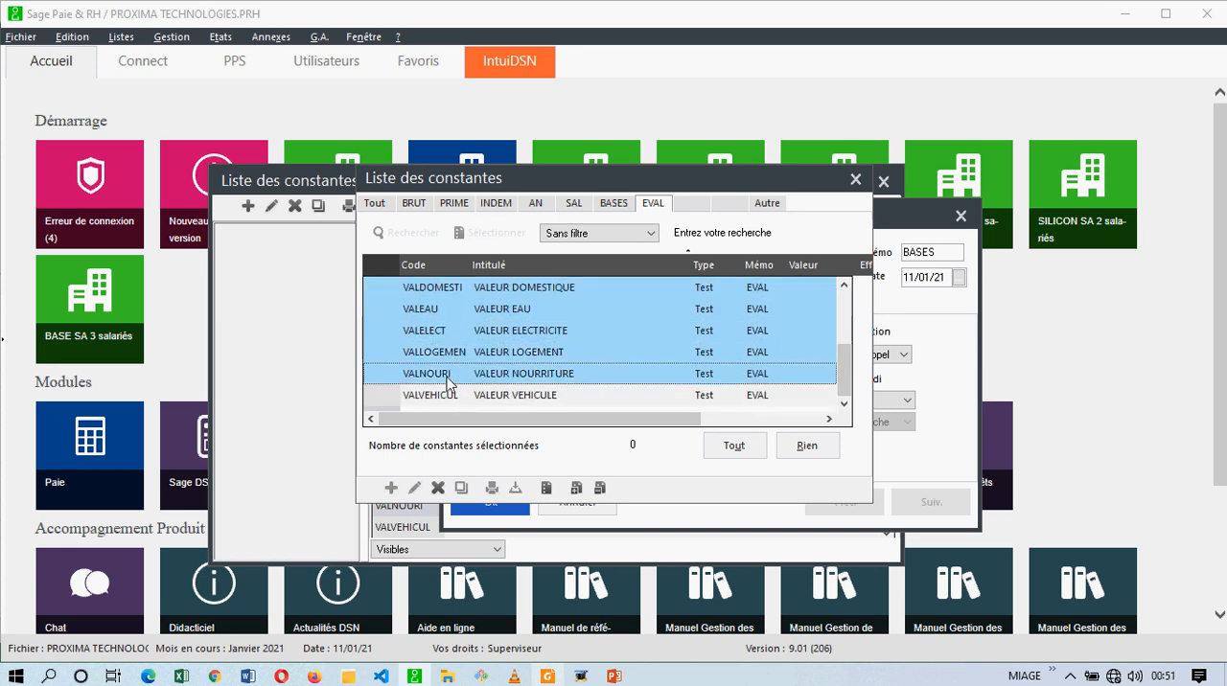
pyautogui.keyDown('shift'); pyautogui.click(451, 396); pyautogui.keyUp('shift')
pyautogui.click(575, 490)
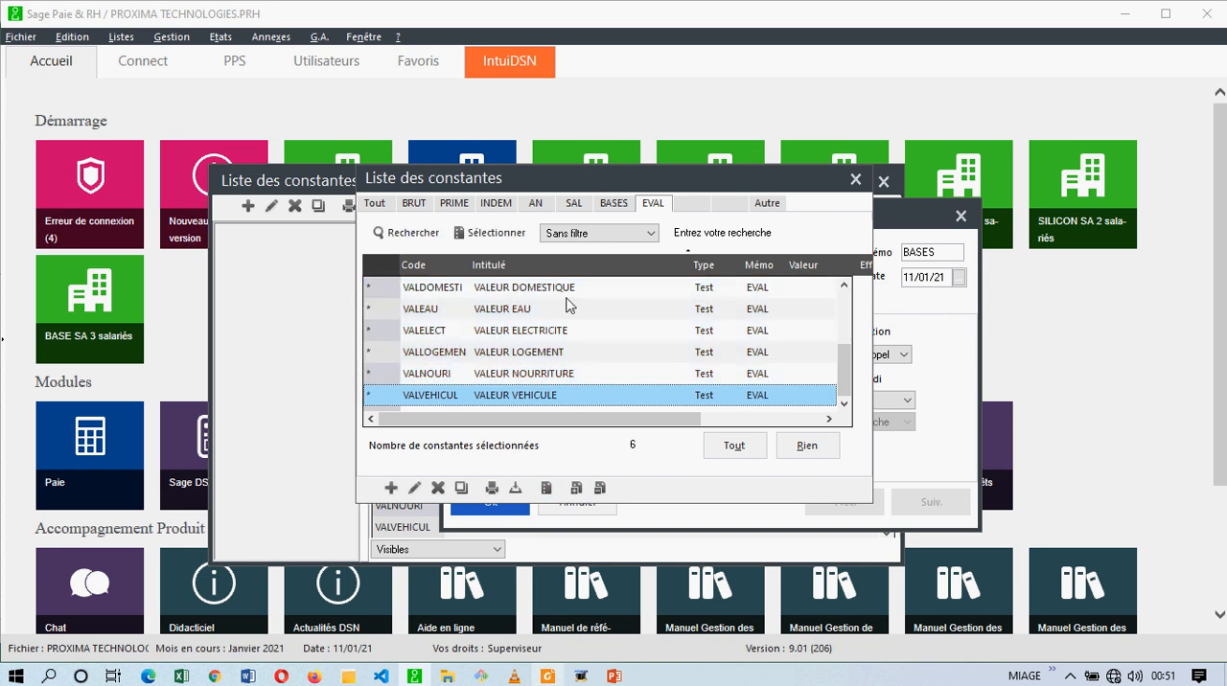
pyautogui.scroll(3, 567, 304)
pyautogui.scroll(-3, 566, 305)
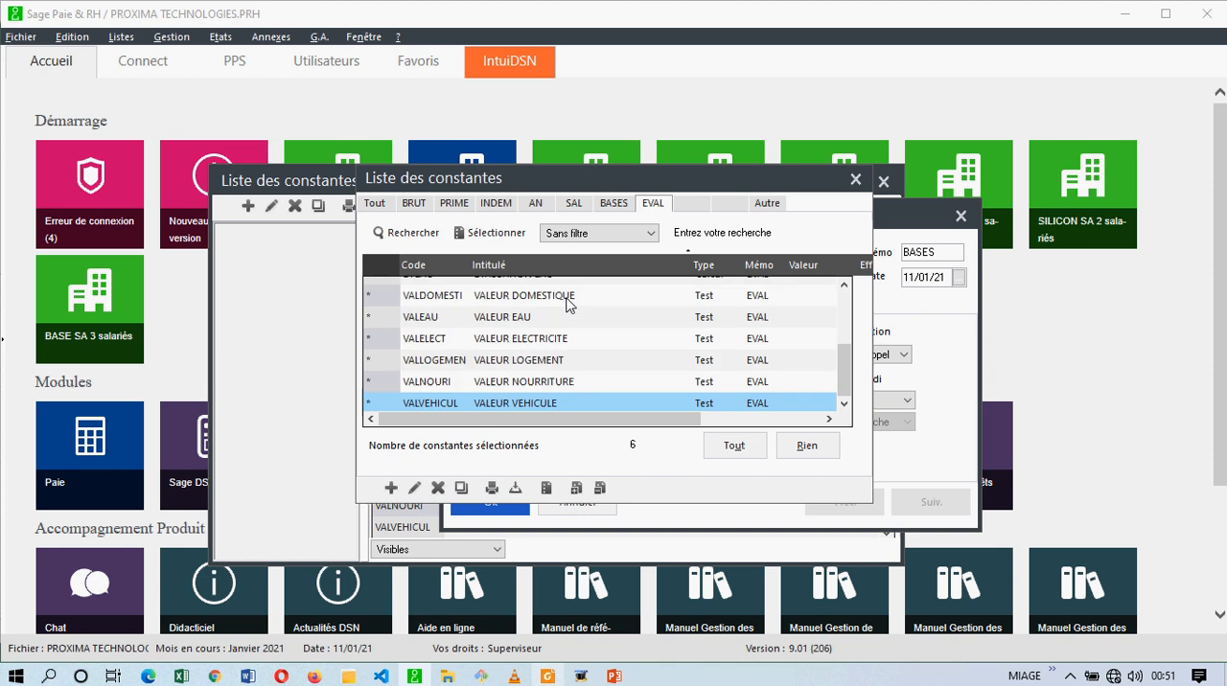
pyautogui.click(545, 489)
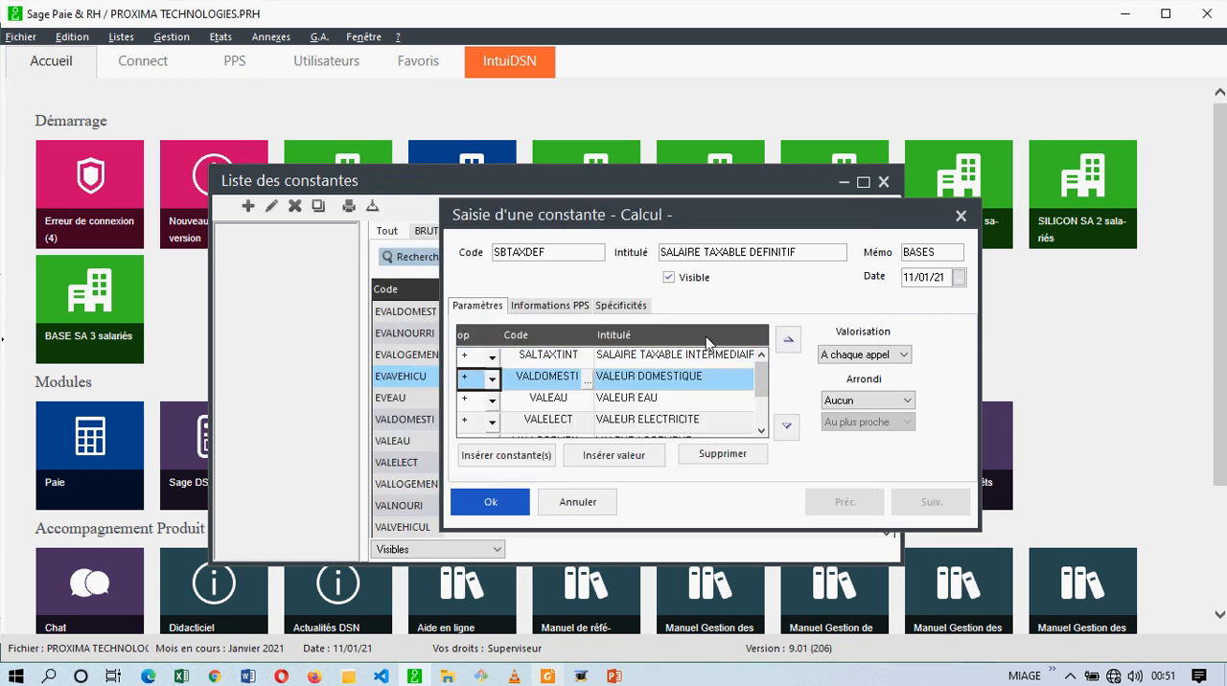
# Review the operators and constants in the SBTAXDEF calculation lines, from VALEAU down to VALVEHICUL.
pyautogui.click(559, 397)
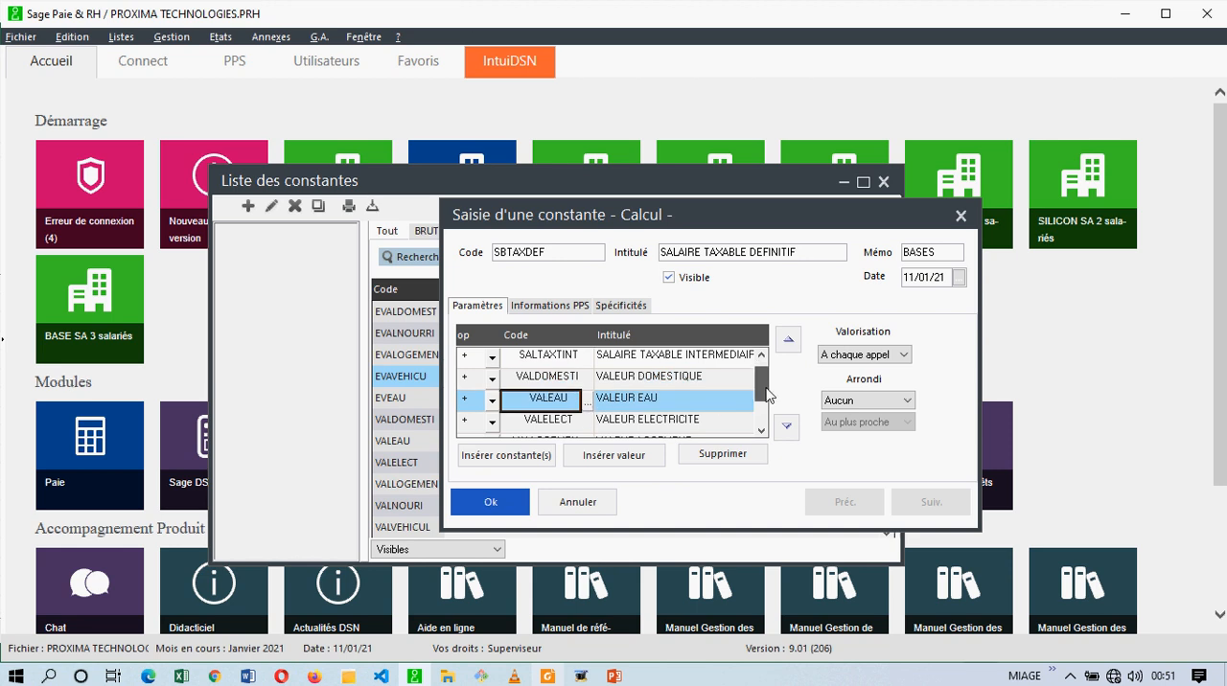
pyautogui.moveTo(765, 386); pyautogui.dragTo(764, 410)
pyautogui.click(566, 377)
pyautogui.click(559, 398)
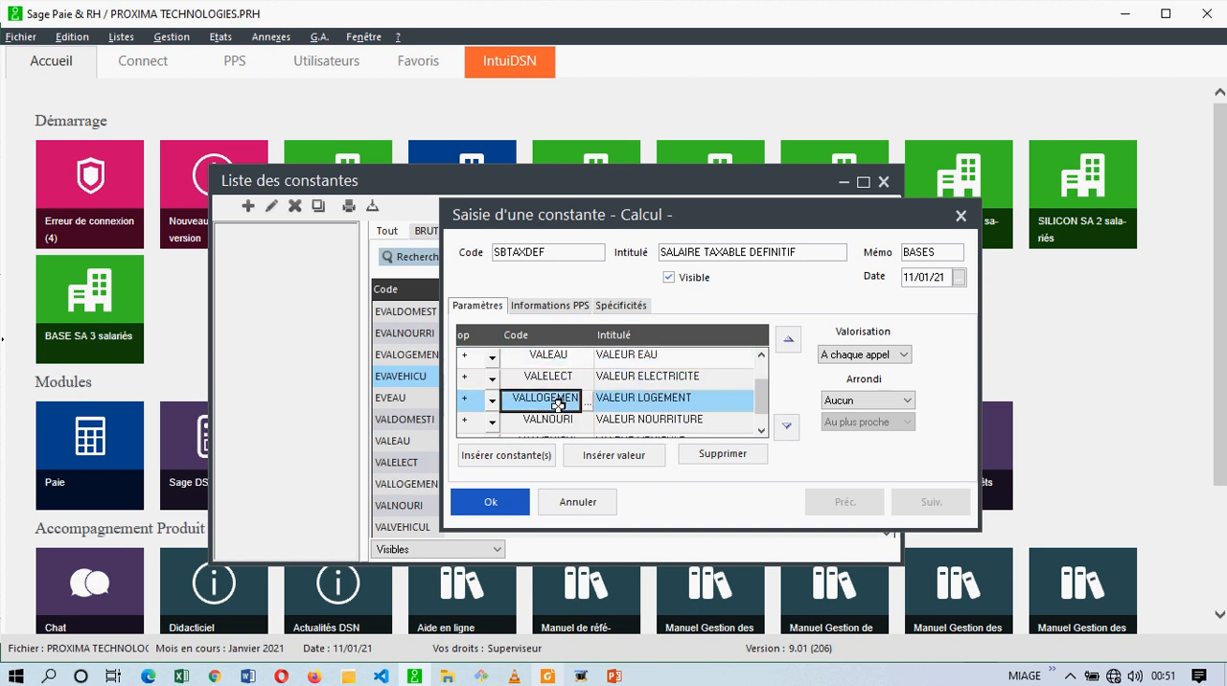
pyautogui.scroll(-1, 764, 410)
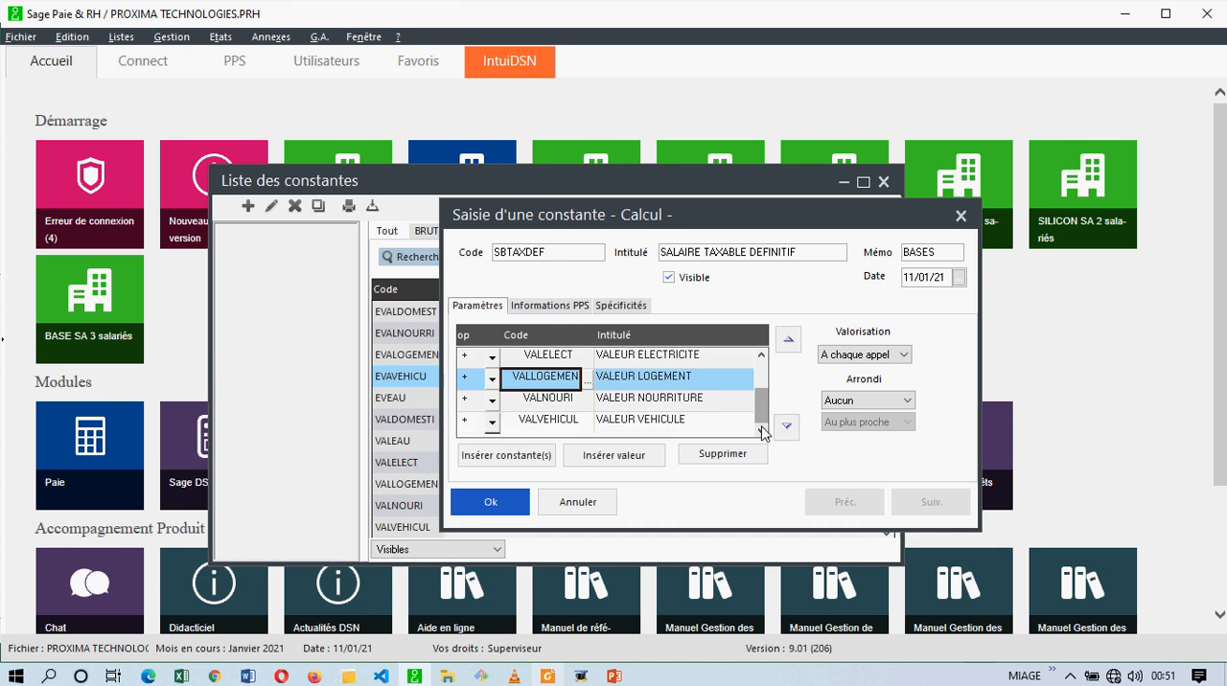
pyautogui.click(552, 420)
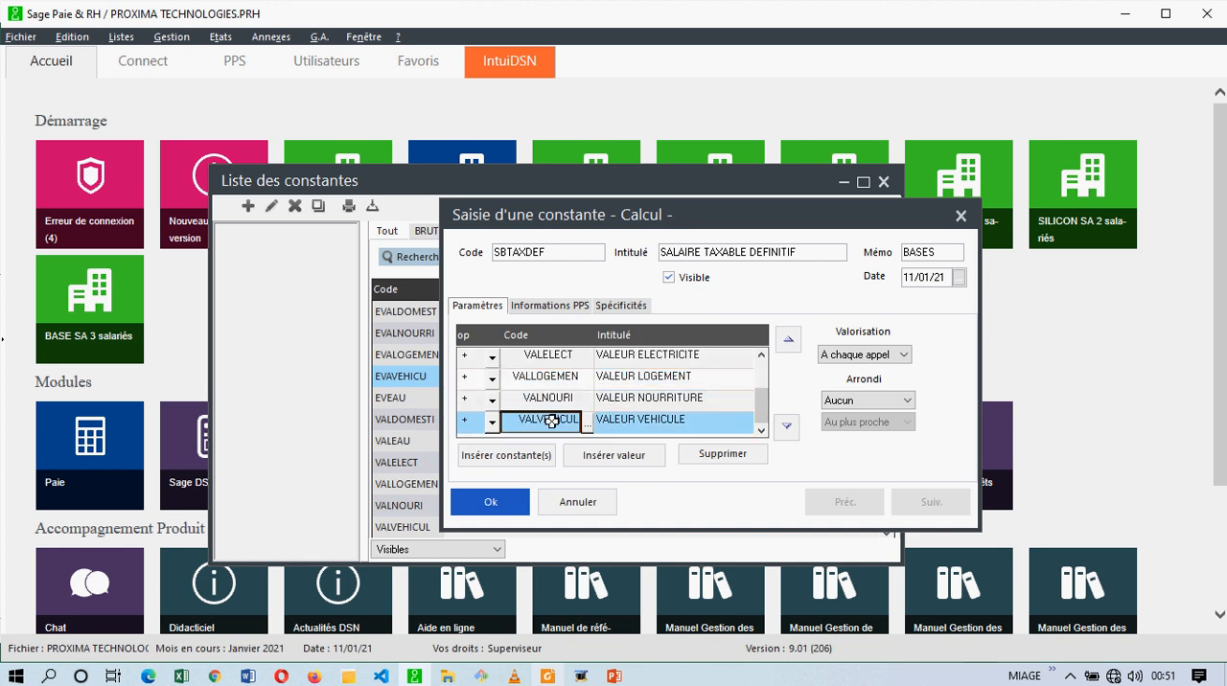
pyautogui.doubleClick(556, 254)
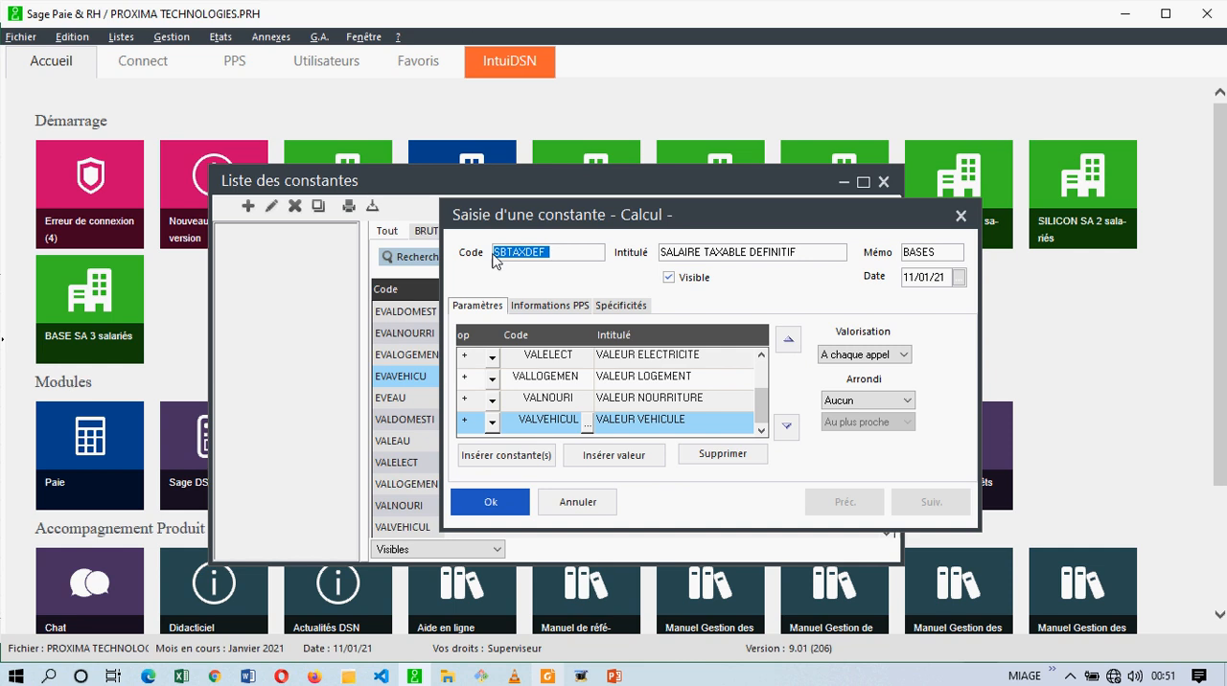
# Save the SBTAXDEF constant and discard the blank new entry to return to the constants list.
pyautogui.click(503, 510)
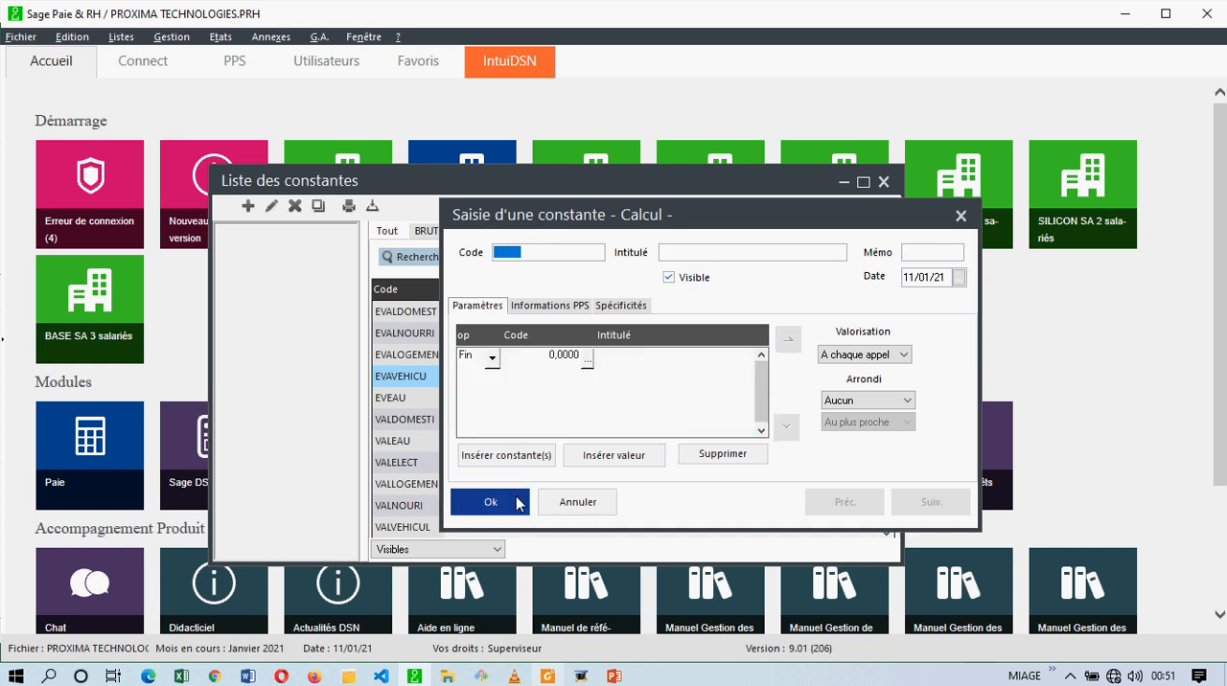
pyautogui.click(589, 506)
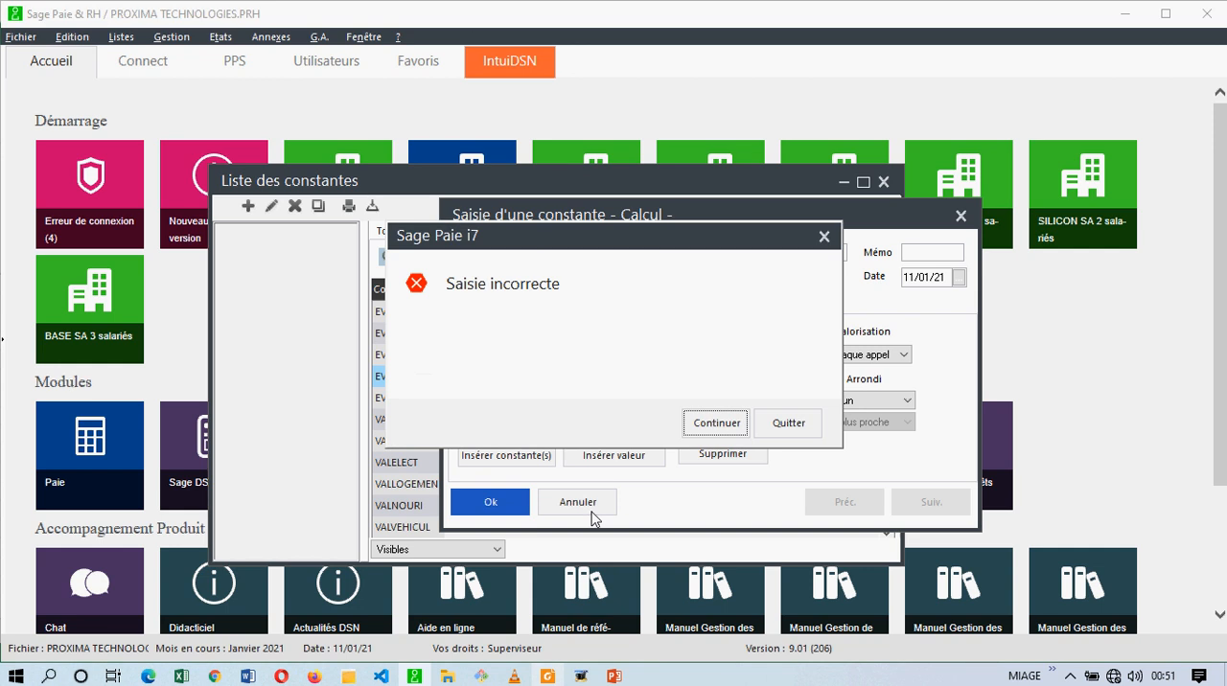
pyautogui.click(805, 429)
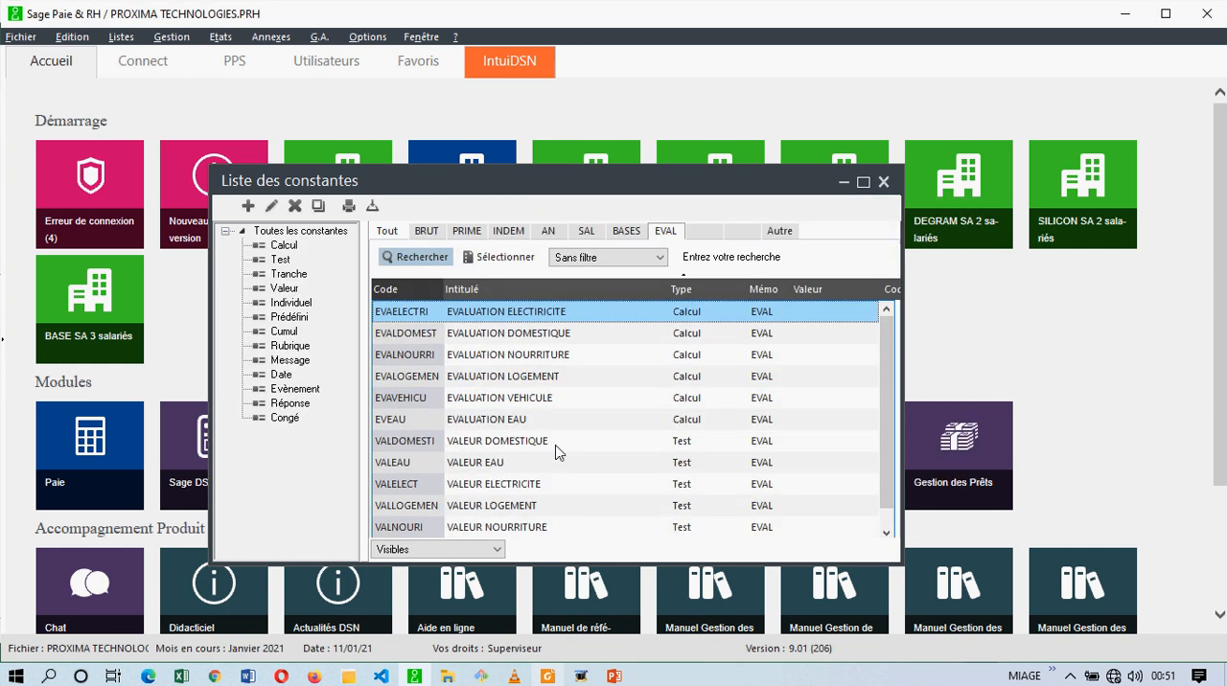